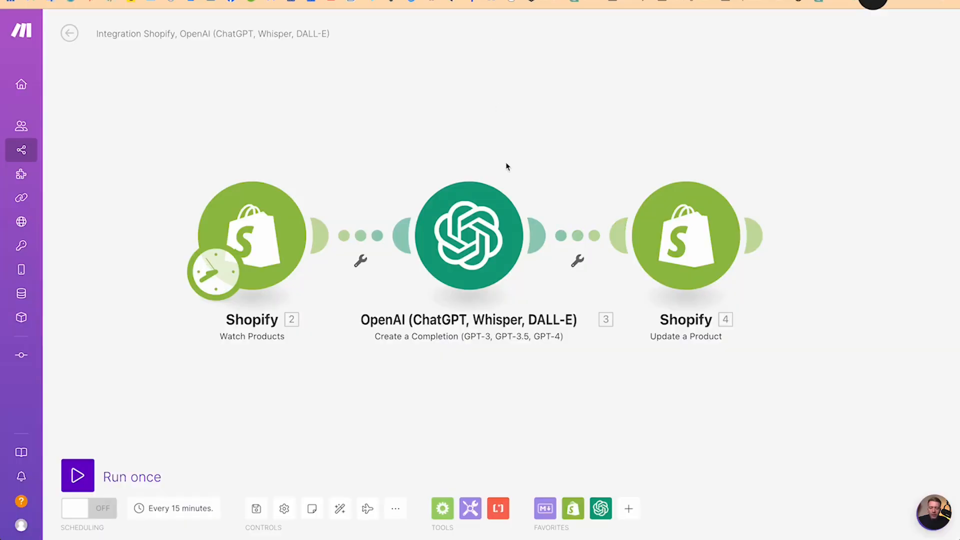
# Leave the open scenario for the organization overview, discarding its unsaved changes, and create a new scenario.
pyautogui.moveTo(45, 177)
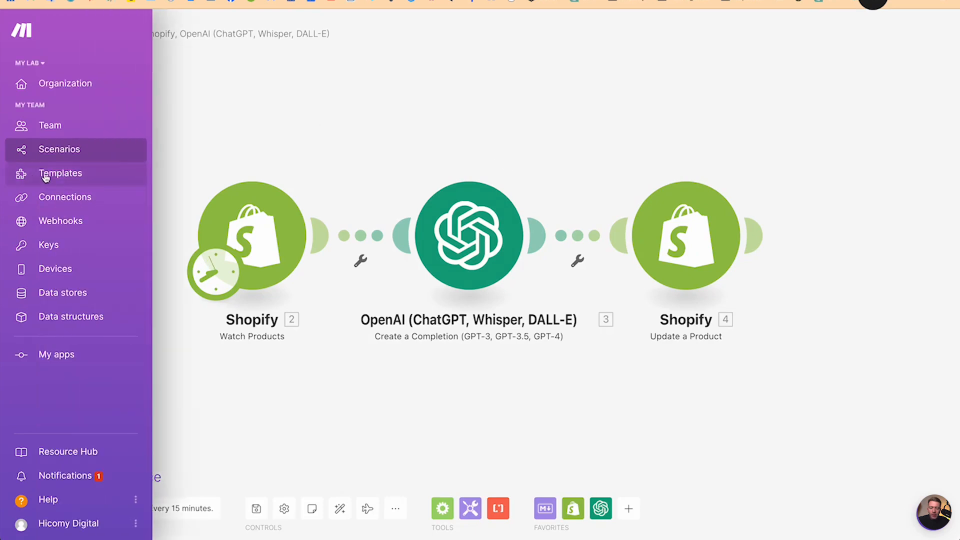
pyautogui.click(67, 83)
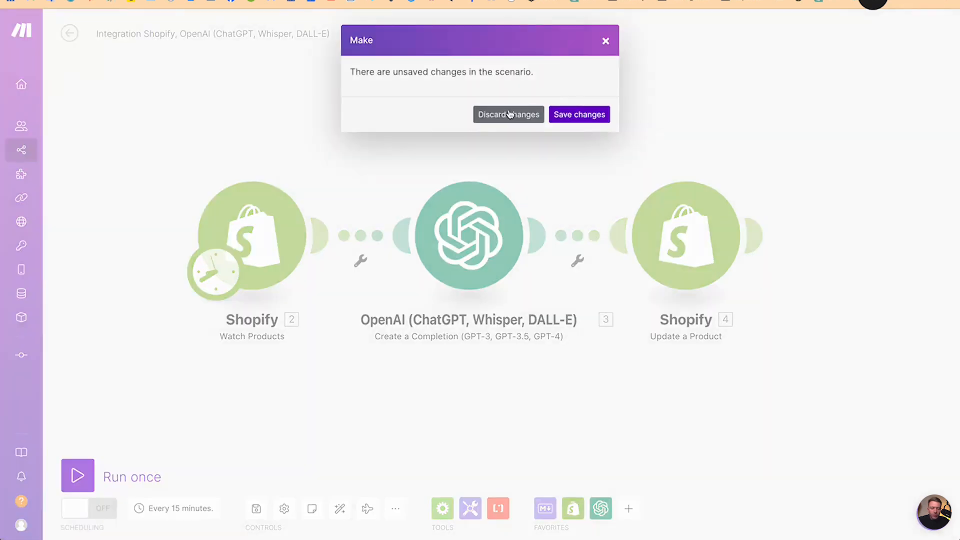
pyautogui.click(509, 114)
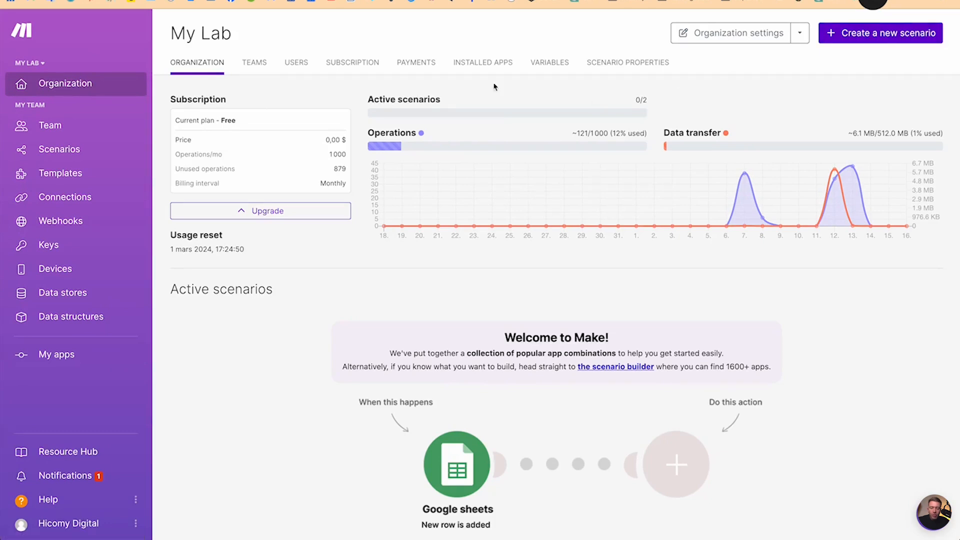
pyautogui.moveTo(323, 158); pyautogui.dragTo(345, 154)
pyautogui.click(898, 34)
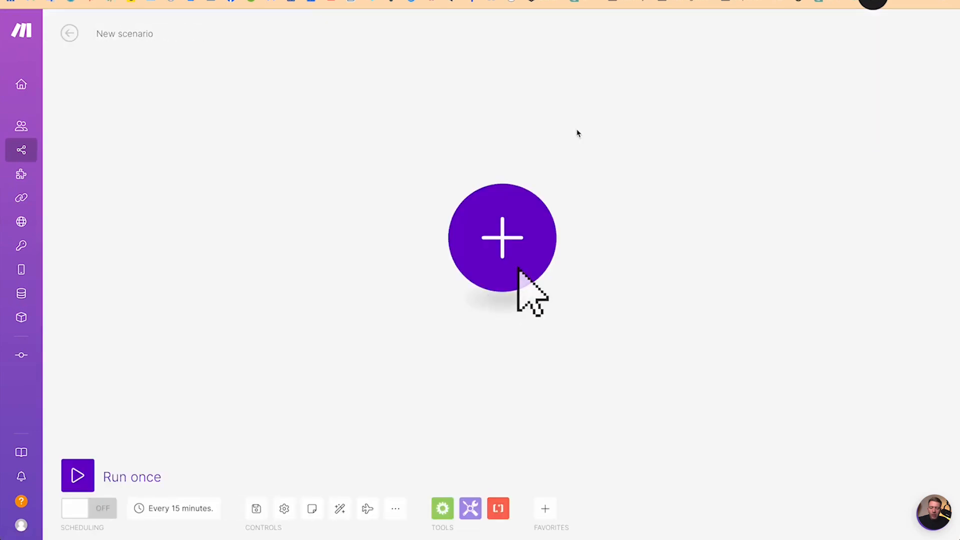
pyautogui.click(507, 223)
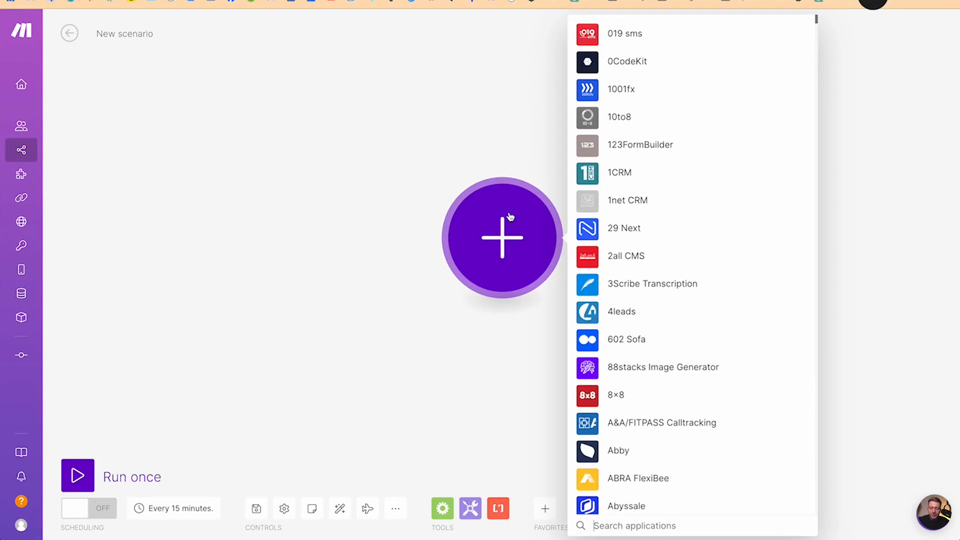
pyautogui.write('shopify')
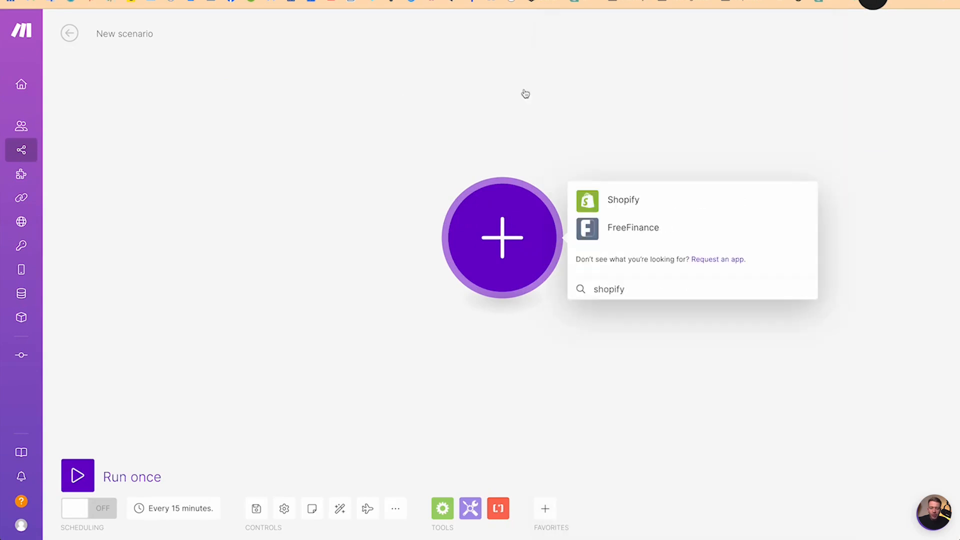
pyautogui.click(632, 199)
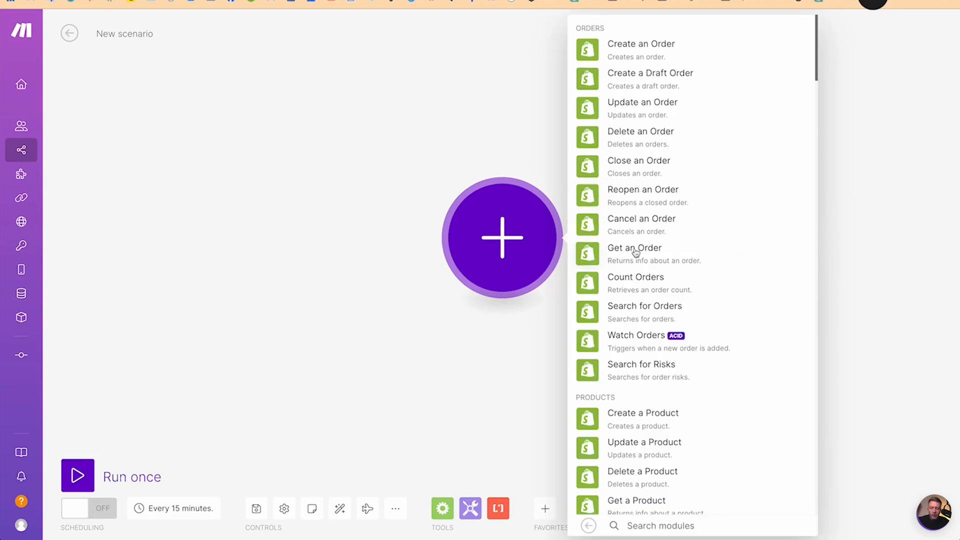
pyautogui.write('wa')
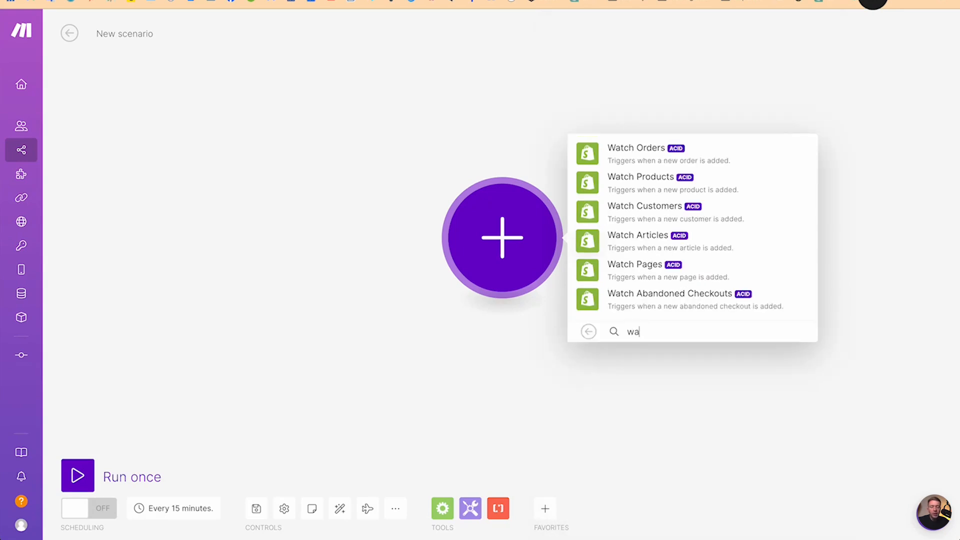
pyautogui.click(662, 186)
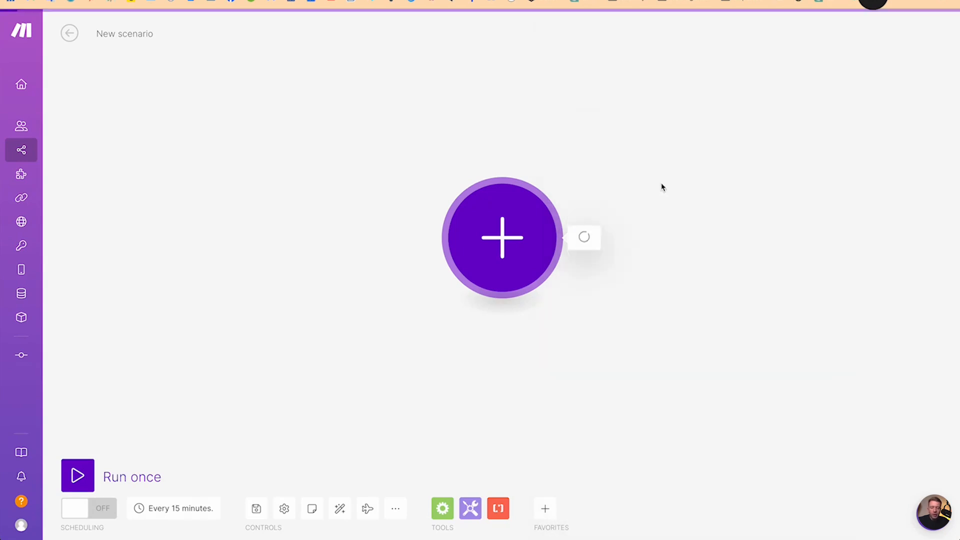
pyautogui.moveTo(475, 343); pyautogui.dragTo(205, 328)
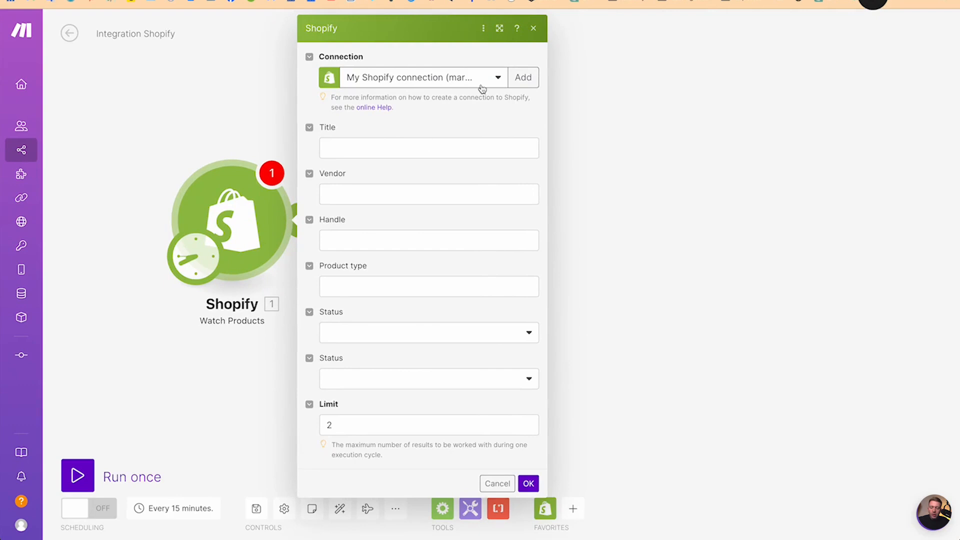
# Start a new connection of type Shopify for the Watch Products module and name it YOUTUBE.
pyautogui.click(523, 78)
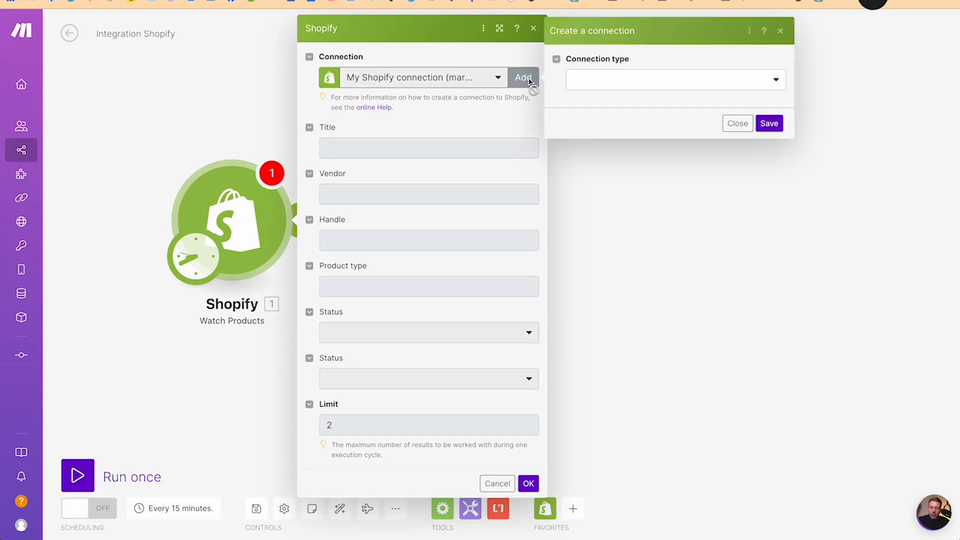
pyautogui.click(630, 85)
pyautogui.click(608, 106)
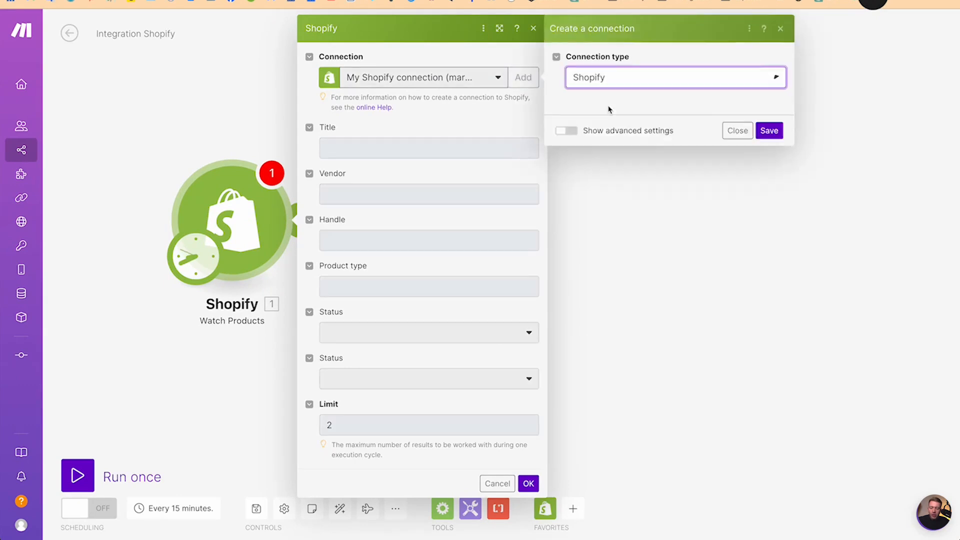
pyautogui.click(592, 122)
pyautogui.hotkey('ctrl', 'a')
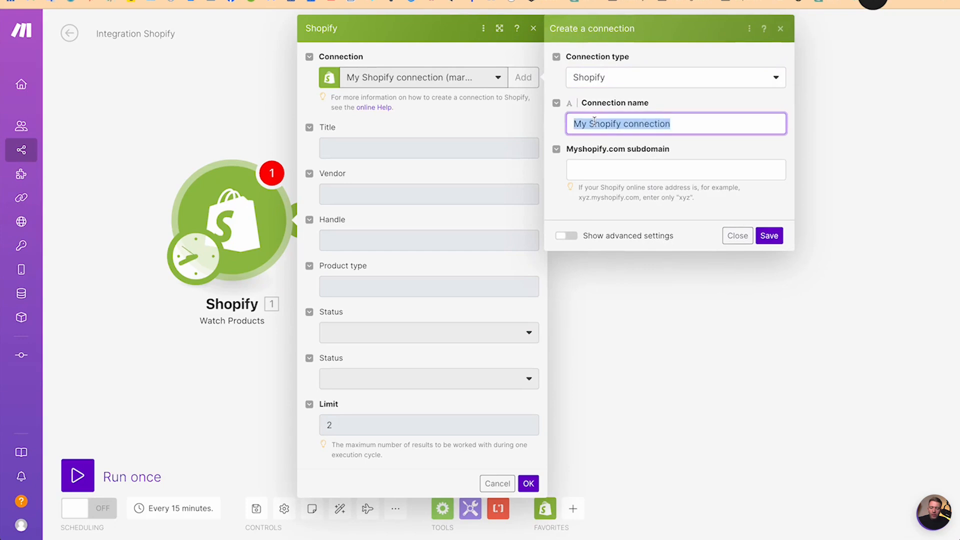
pyautogui.write('YOUTUV')
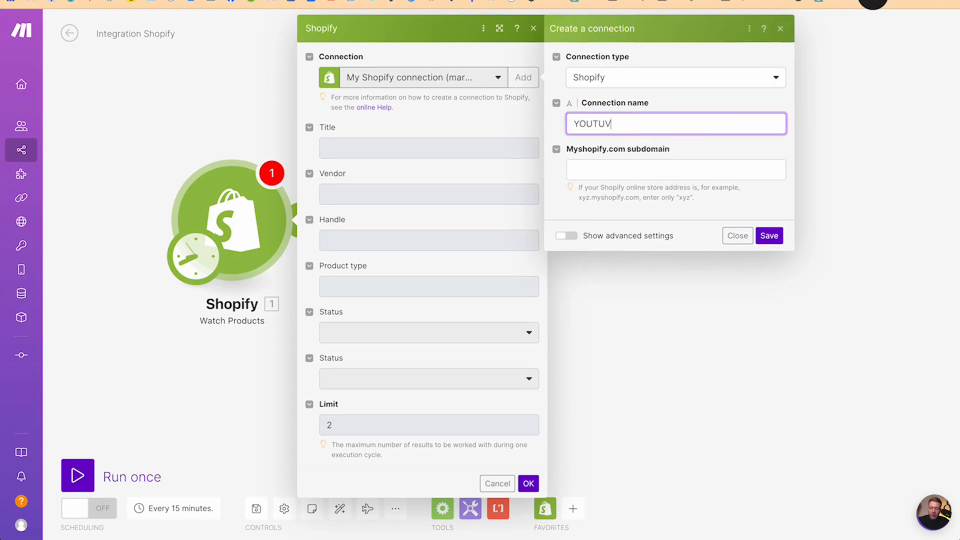
pyautogui.press('BackSpace')
pyautogui.write('b')
pyautogui.write('BE')
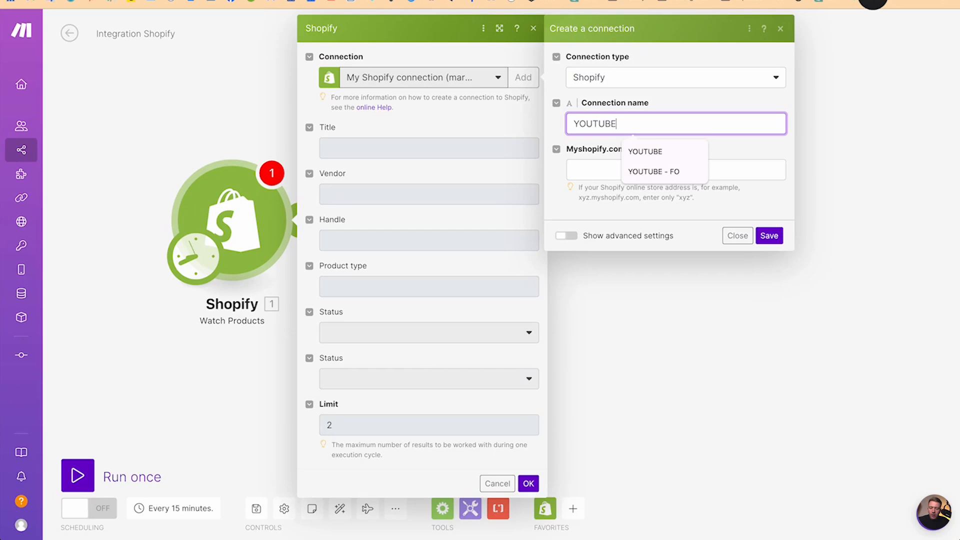
# Set the connection's Myshopify.com subdomain to marinello-art-house and save the connection.
pyautogui.click(572, 170)
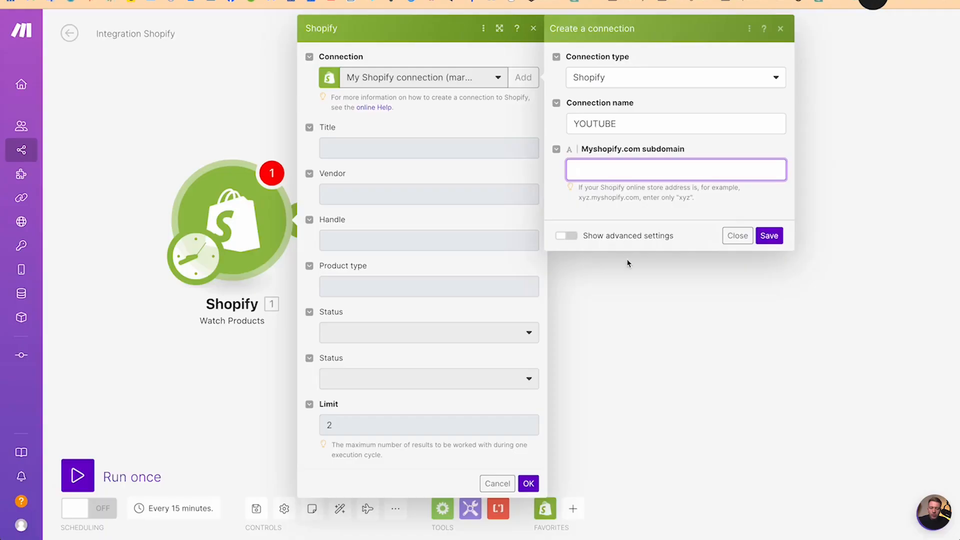
pyautogui.moveTo(579, 188); pyautogui.dragTo(702, 209)
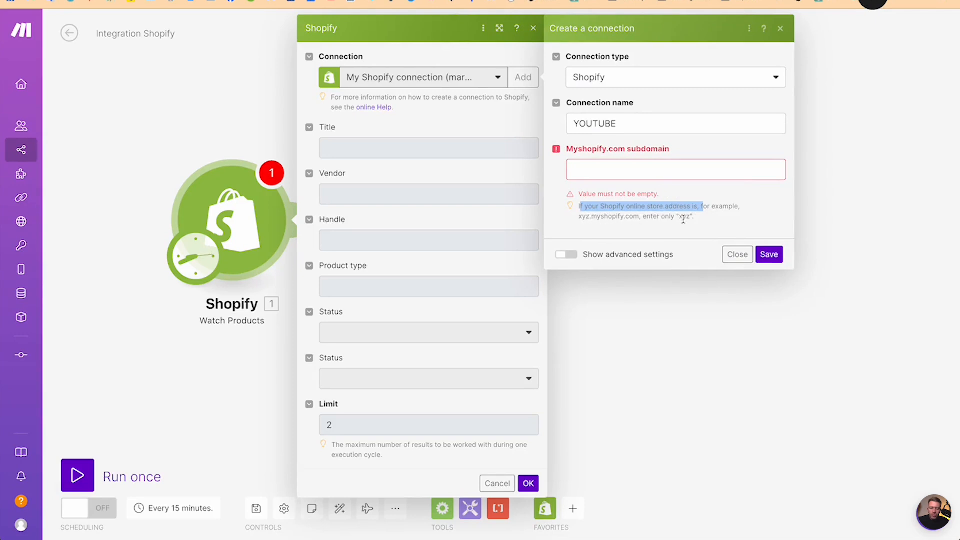
pyautogui.moveTo(680, 218); pyautogui.dragTo(690, 218)
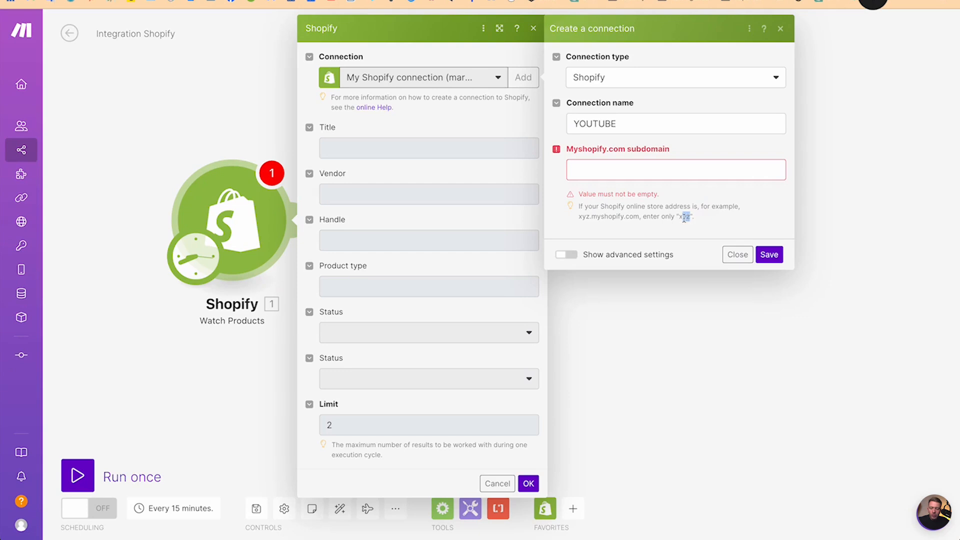
pyautogui.click(620, 173)
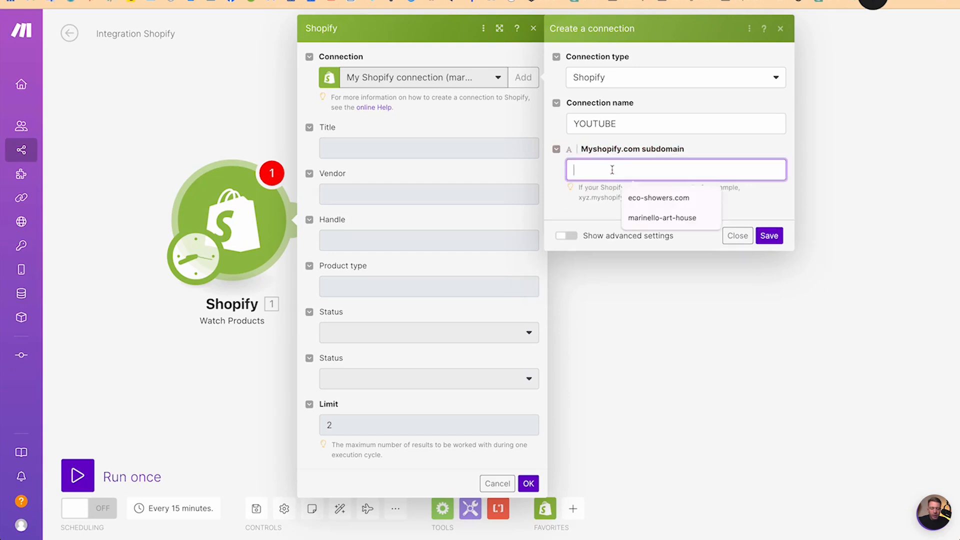
pyautogui.click(639, 226)
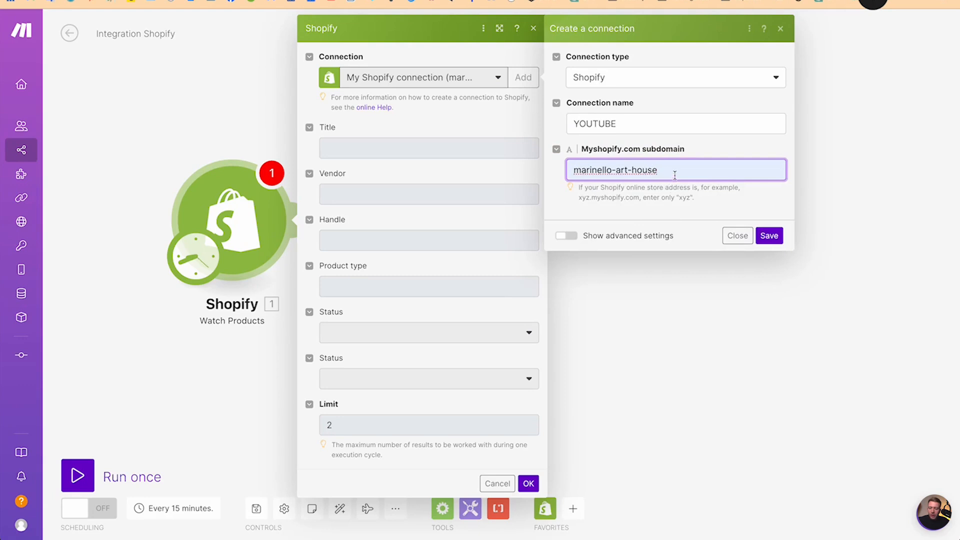
pyautogui.click(777, 237)
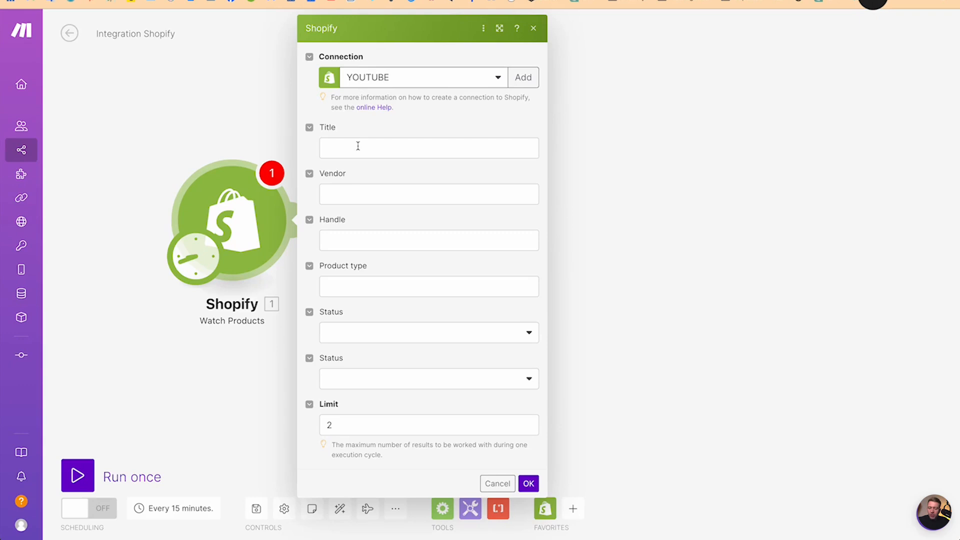
# Try the Active status filter for the watched products and reset it to empty.
pyautogui.click(333, 142)
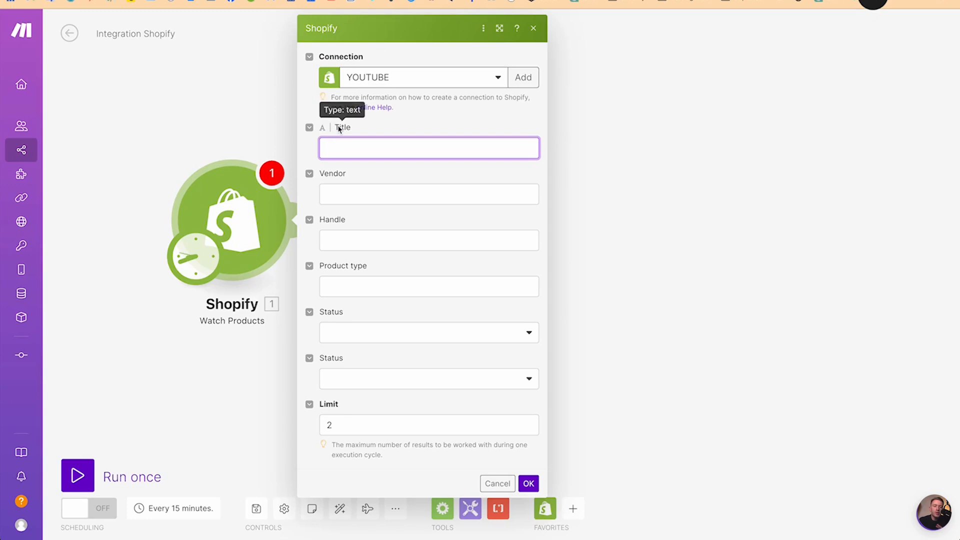
pyautogui.click(339, 189)
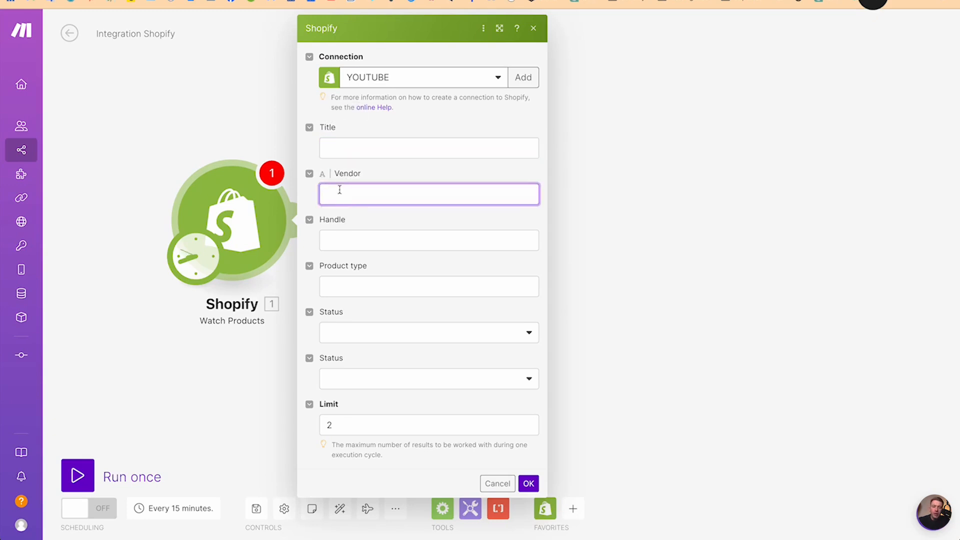
pyautogui.click(337, 286)
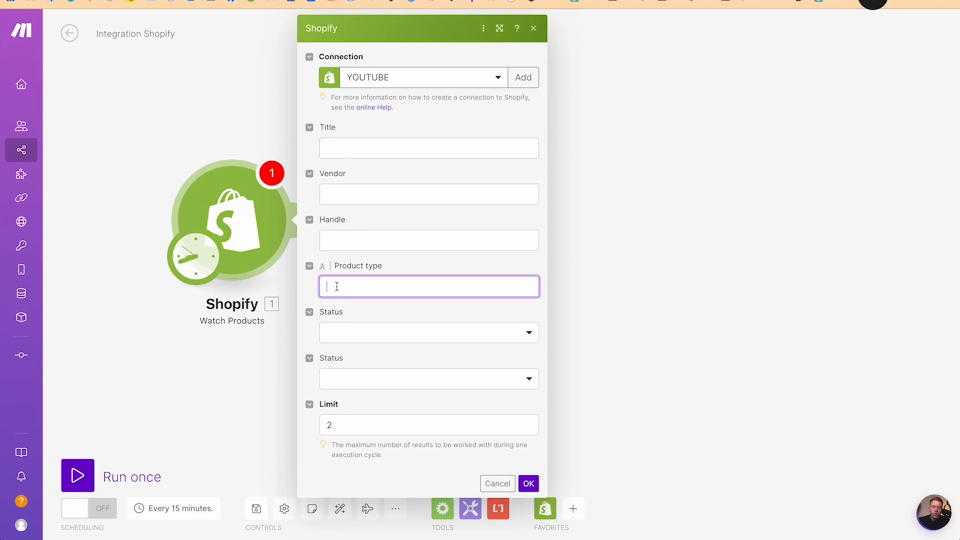
pyautogui.click(357, 335)
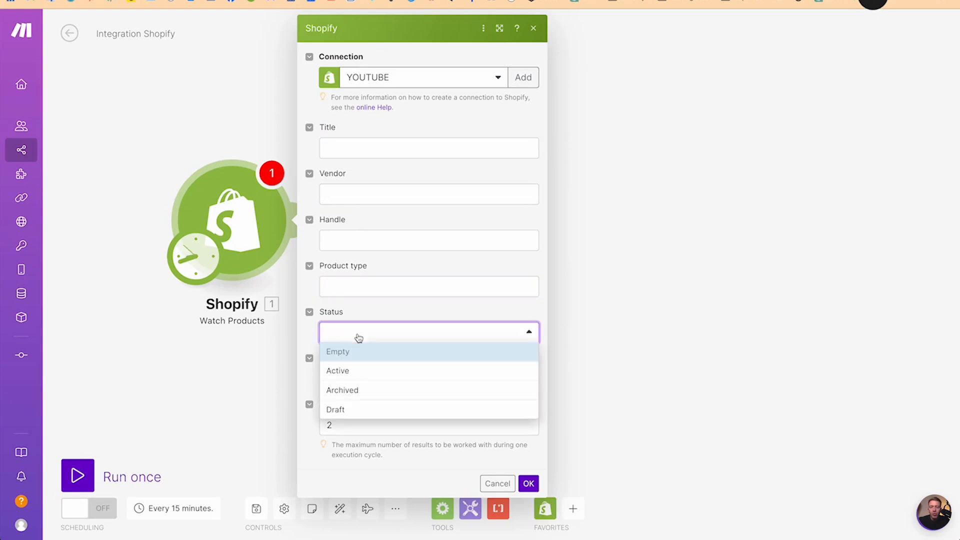
pyautogui.click(358, 371)
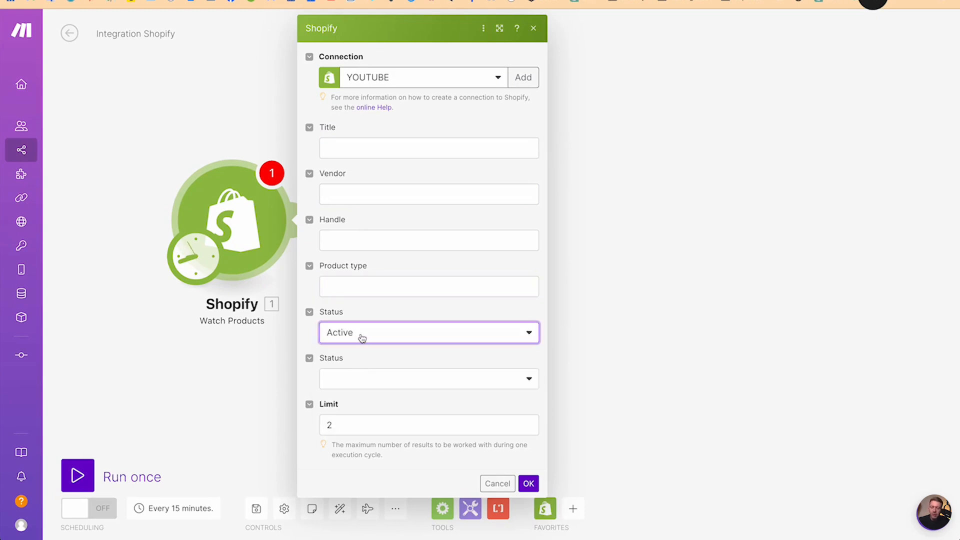
pyautogui.click(356, 384)
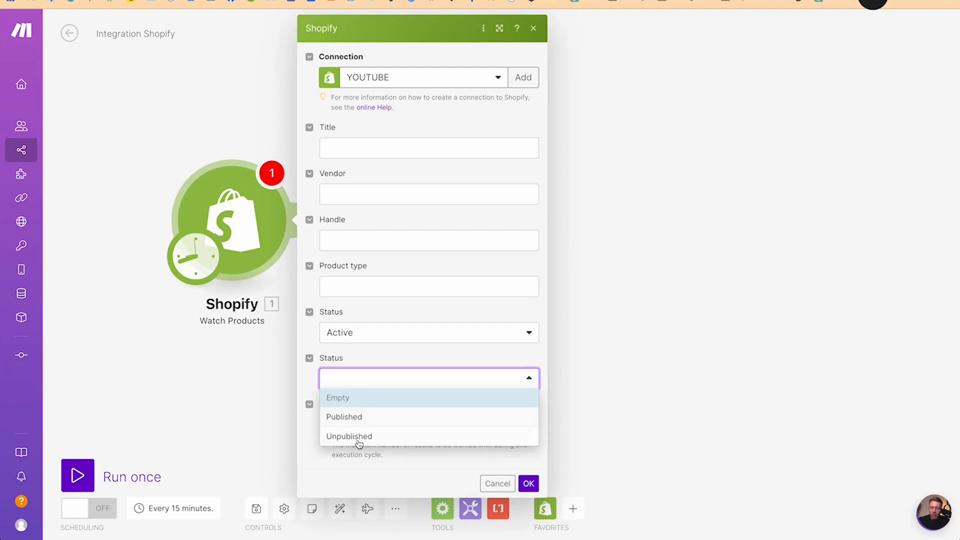
pyautogui.click(375, 358)
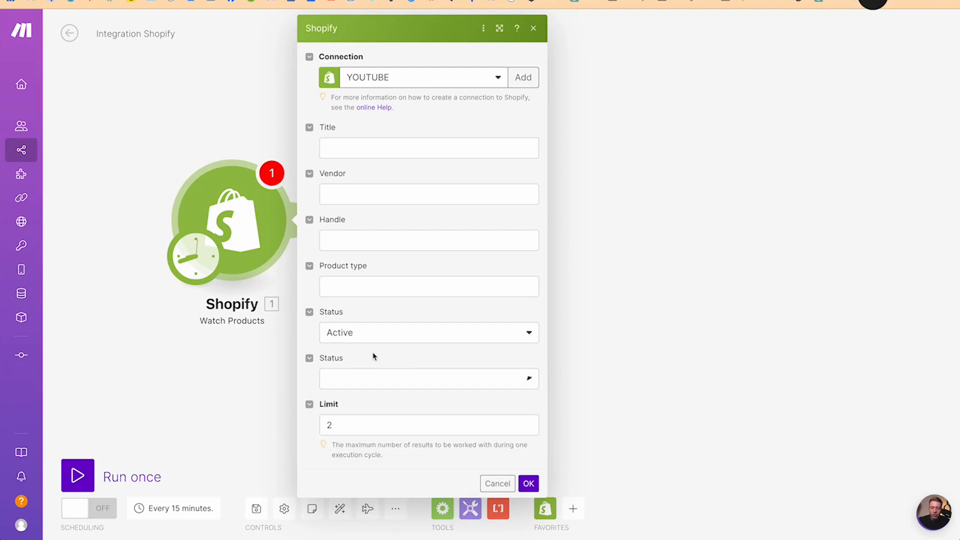
pyautogui.click(374, 333)
pyautogui.click(354, 347)
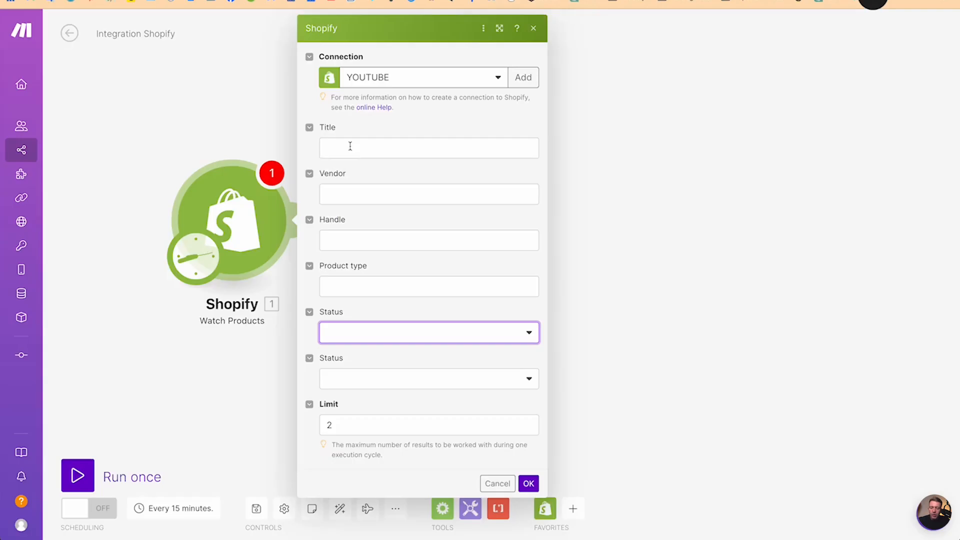
# Try a title filter beginning with "Montre" for the watched products and clear it.
pyautogui.click(351, 146)
pyautogui.write('Montre')
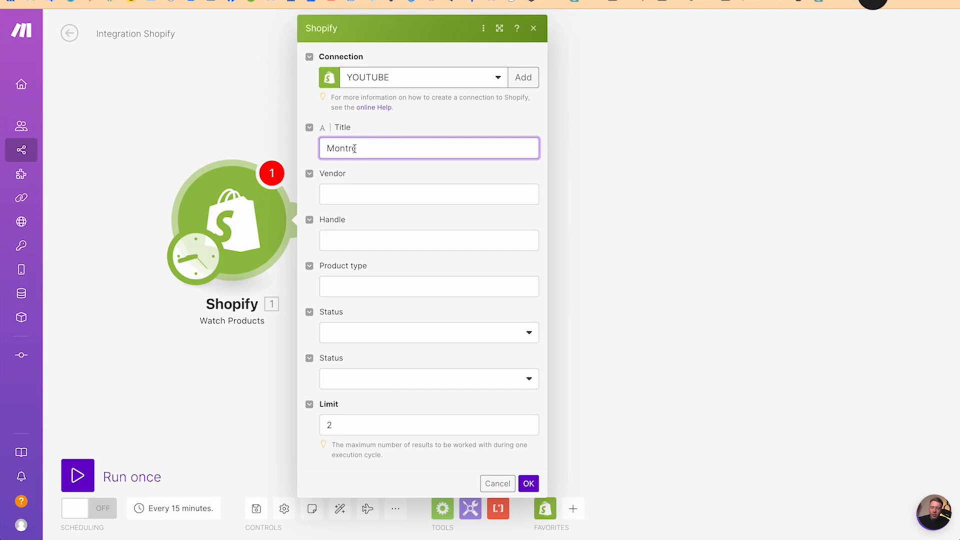
pyautogui.write('al')
pyautogui.press('BackSpace')
pyautogui.press('BackSpace')
pyautogui.press('BackSpace')
pyautogui.press('BackSpace')
pyautogui.press('BackSpace')
pyautogui.press('BackSpace')
pyautogui.press('BackSpace')
pyautogui.press('BackSpace')
# Copy the supplier name from the Montre en Acier - Marinello product in Shopify and set the module's vendor filter to Marinello Art House.
pyautogui.click(334, 194)
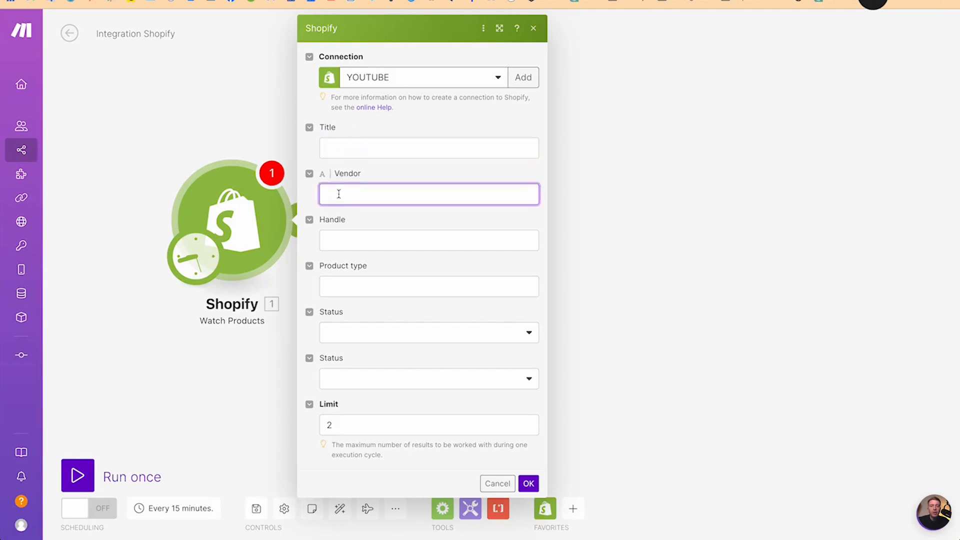
pyautogui.hotkey('ctrl', 'Tab')
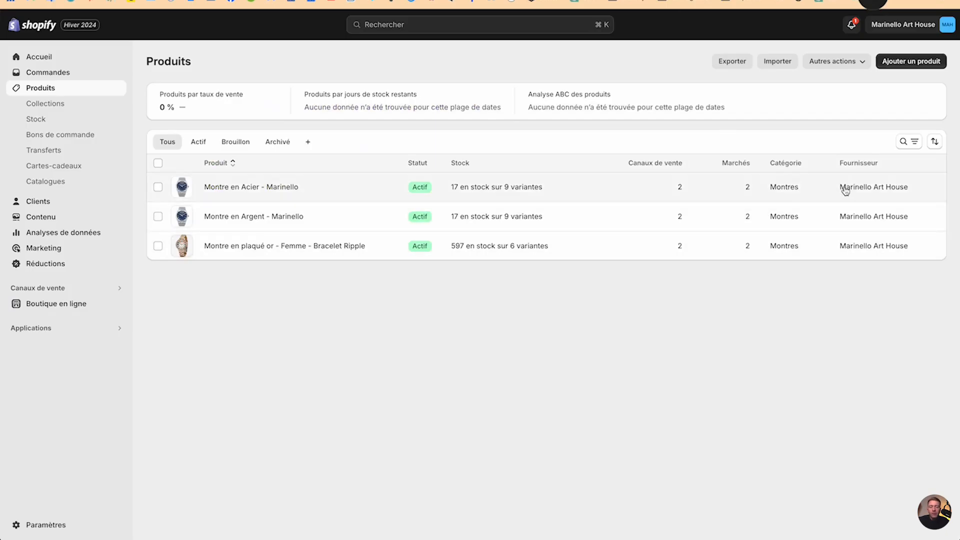
pyautogui.click(892, 192)
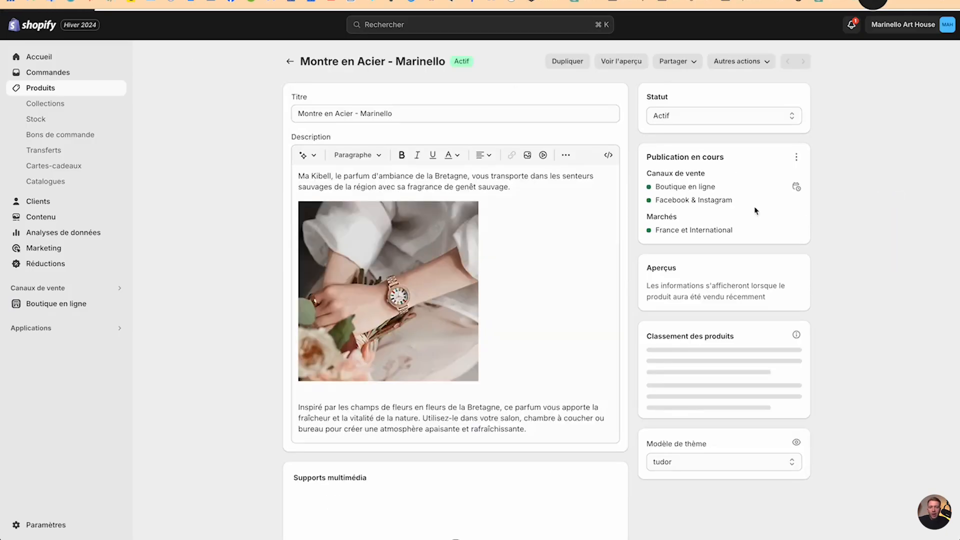
pyautogui.scroll(-3, 713, 331)
pyautogui.click(679, 314)
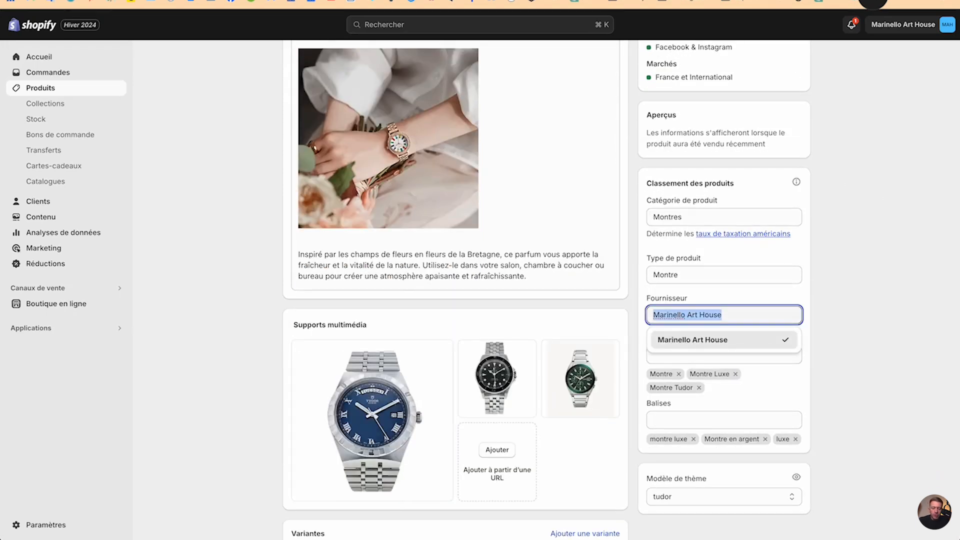
pyautogui.hotkey('ctrl', 'c')
pyautogui.hotkey('ctrl', 'Tab')
pyautogui.hotkey('ctrl', 'v')
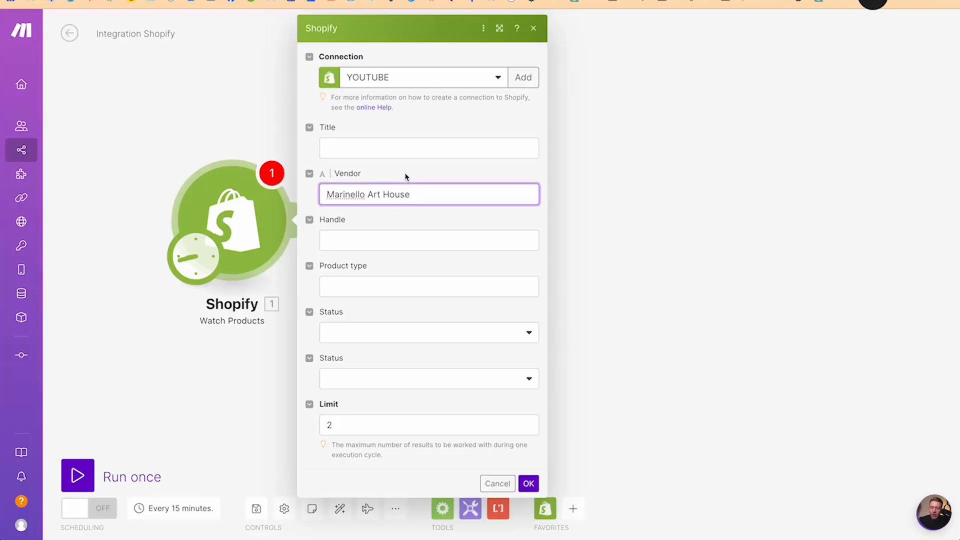
# Clear the vendor filter of the Watch Products module.
pyautogui.hotkey('ctrl', 'a')
pyautogui.press('BackSpace')
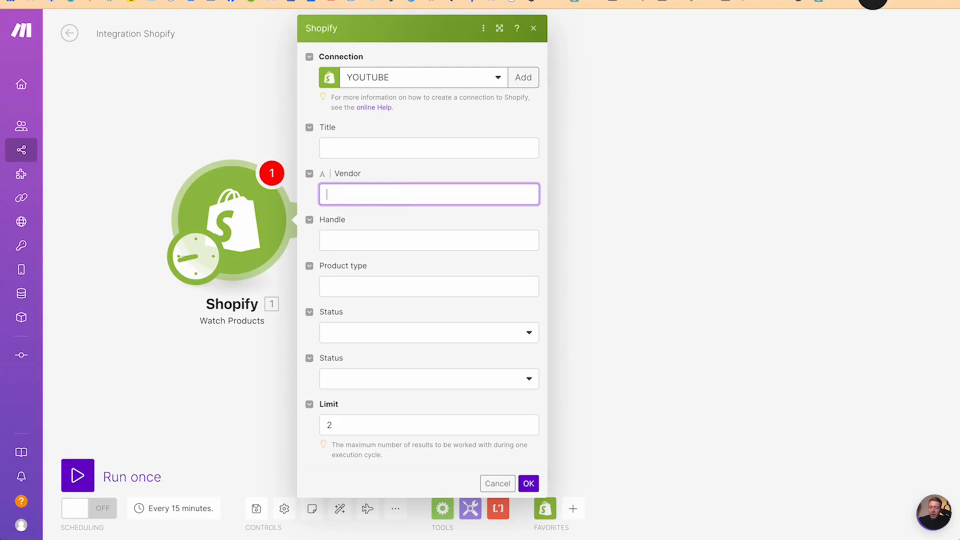
pyautogui.click(381, 334)
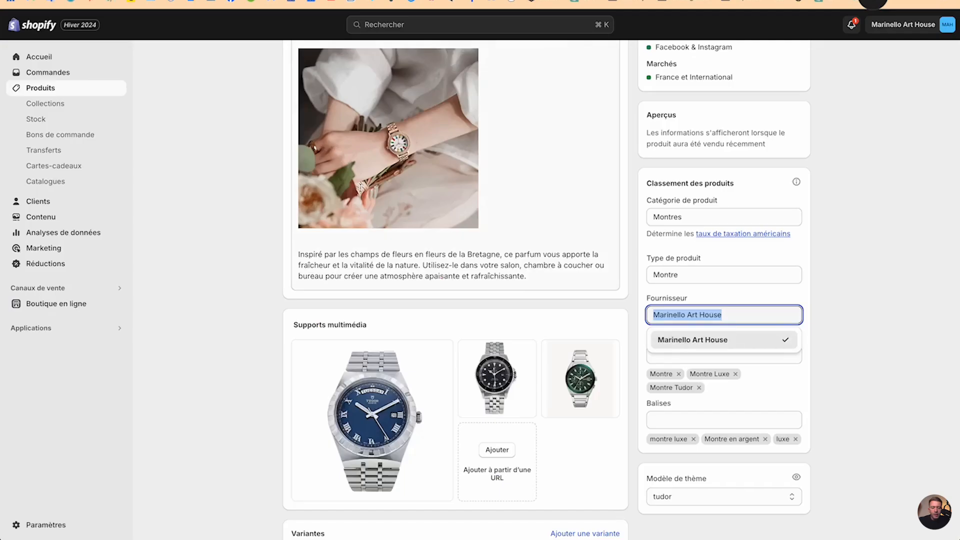
# Switch to Shopify, delete the entire description of the Montre en Acier - Marinello product, and save the product.
pyautogui.click(493, 193)
pyautogui.hotkey('ctrl', 'a')
pyautogui.press('BackSpace')
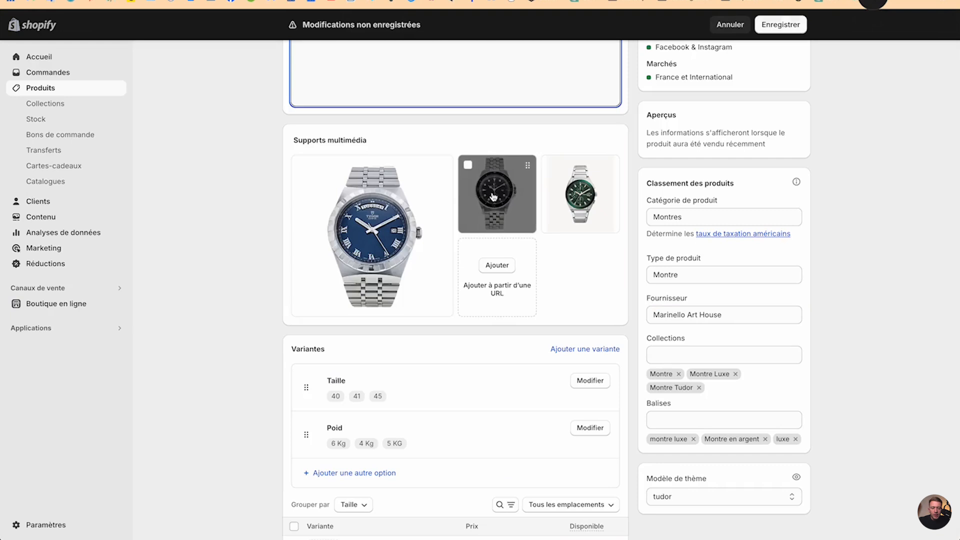
pyautogui.click(779, 24)
pyautogui.scroll(3, 726, 148)
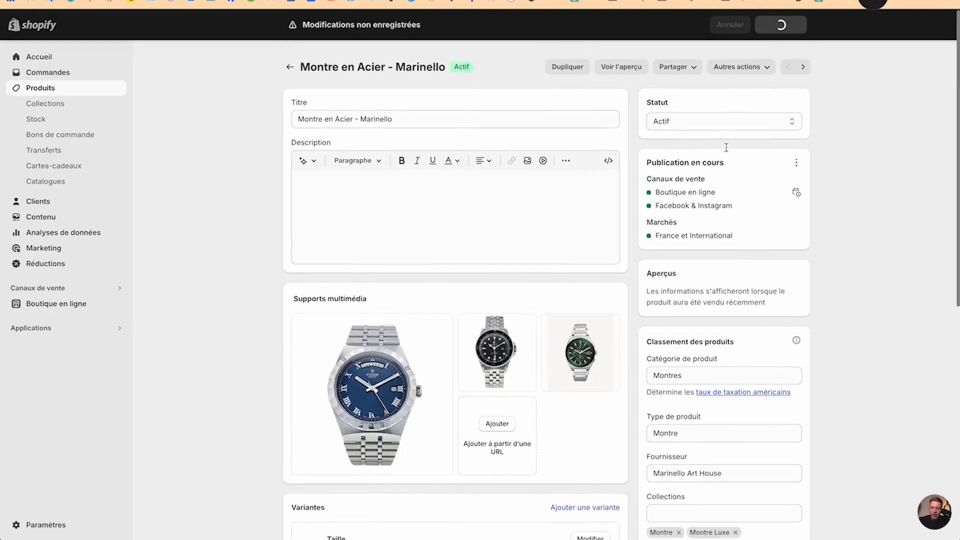
# Set the Montre en Acier - Marinello product's status to Brouillon, save it, and leave the product page.
pyautogui.click(727, 118)
pyautogui.click(717, 129)
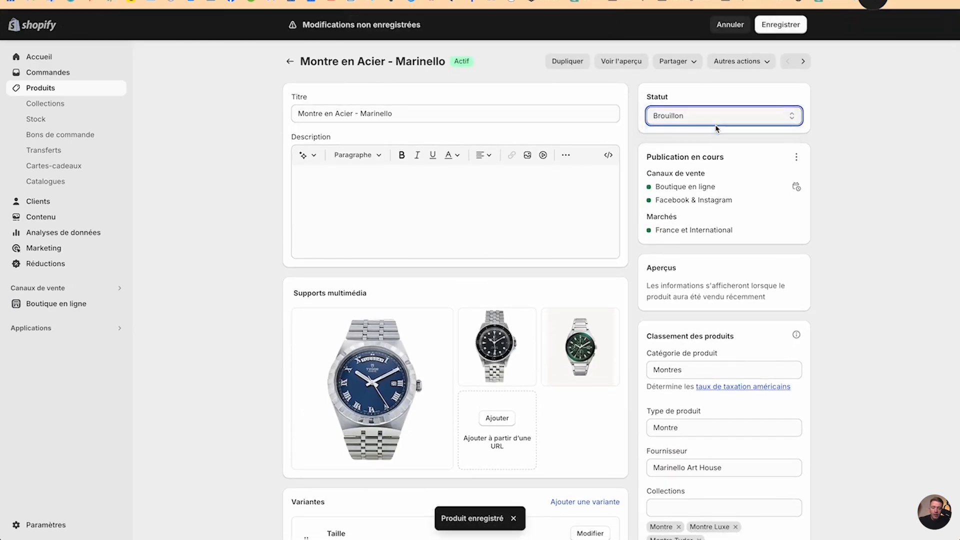
pyautogui.click(791, 29)
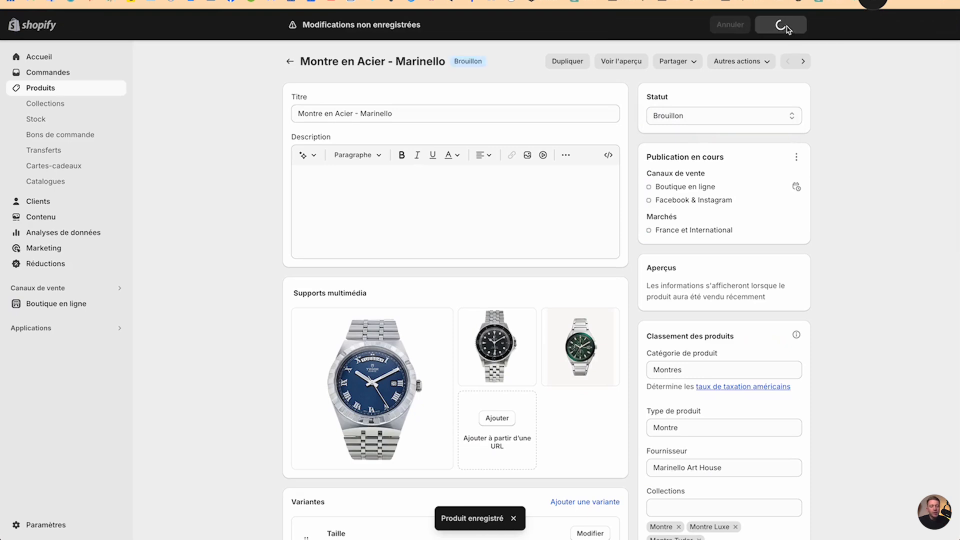
pyautogui.click(290, 63)
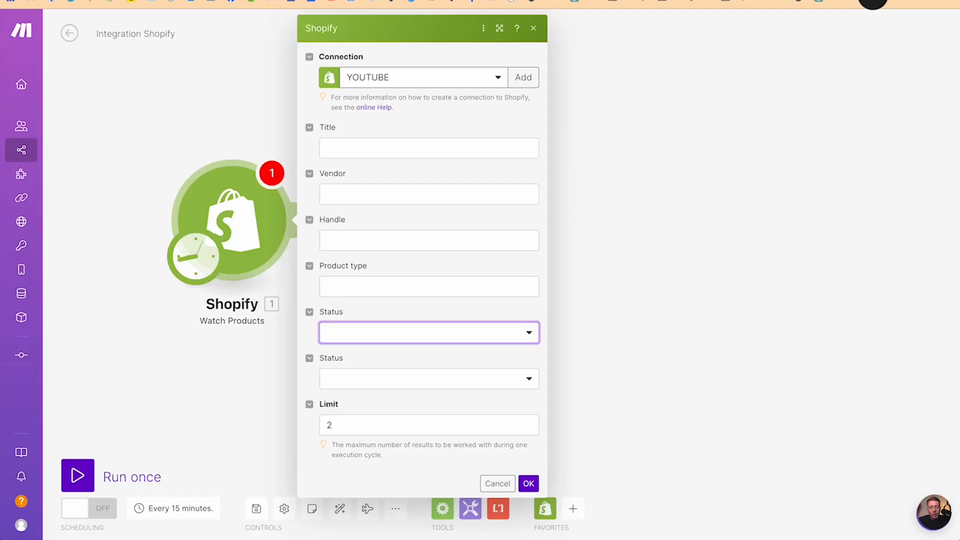
# In the Make module, filter the watched products by Unpublished status and set the result limit to 1.
pyautogui.click(378, 339)
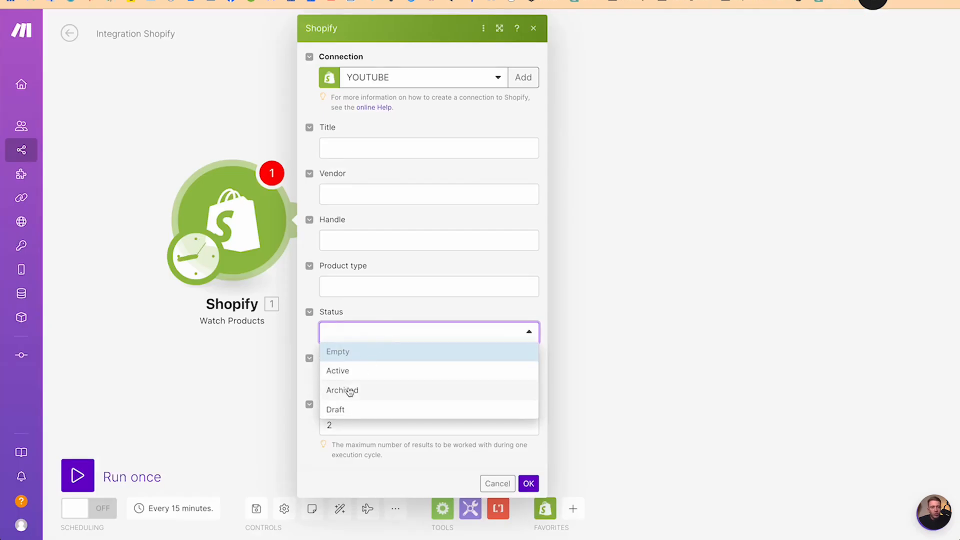
pyautogui.click(382, 327)
pyautogui.click(377, 380)
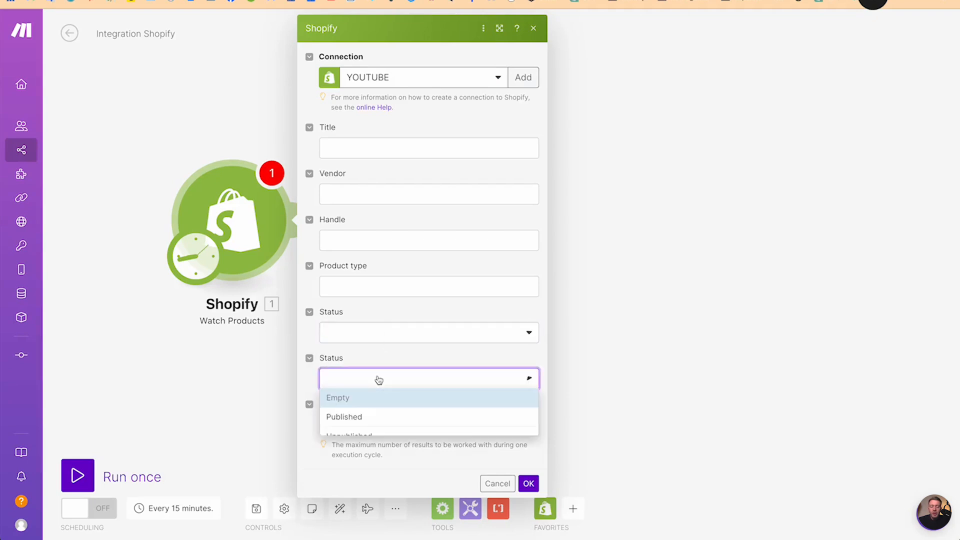
pyautogui.click(356, 437)
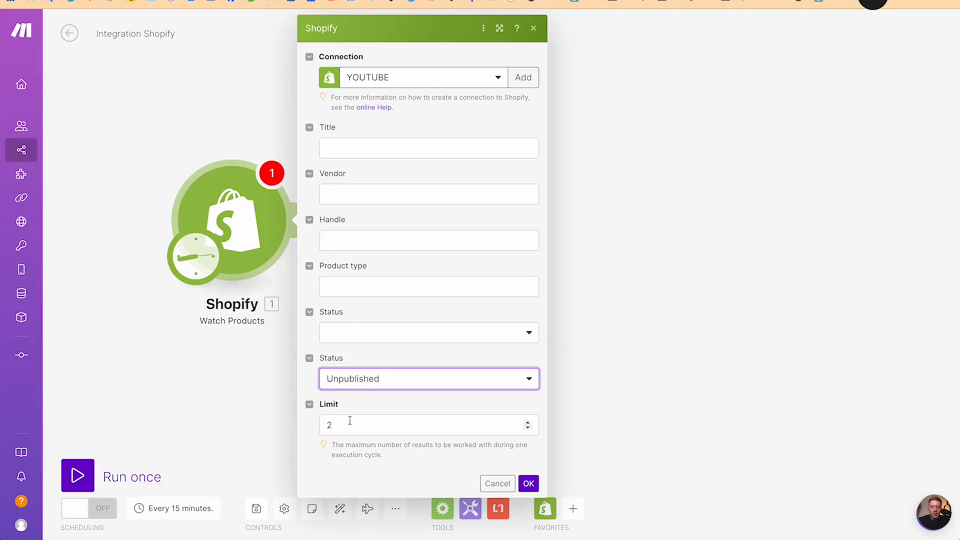
pyautogui.click(348, 423)
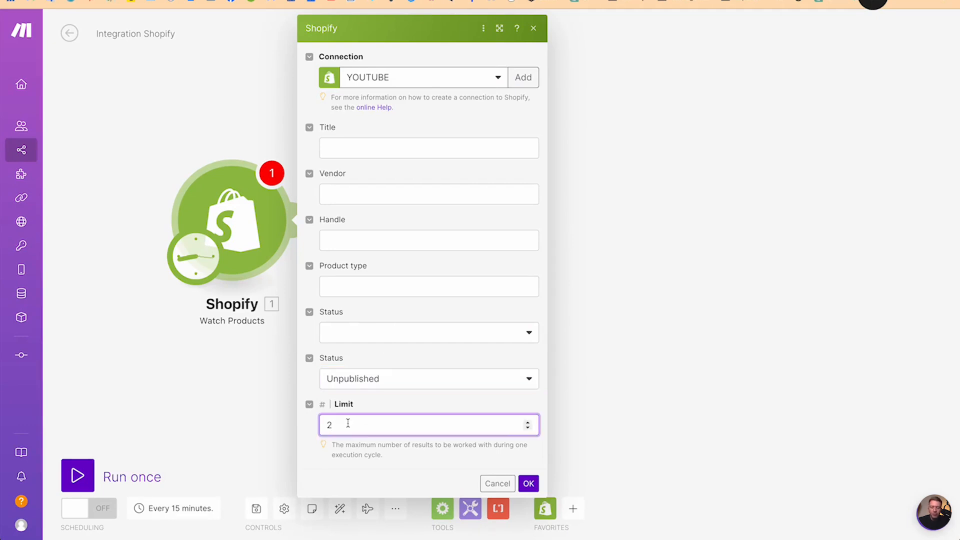
pyautogui.press('BackSpace')
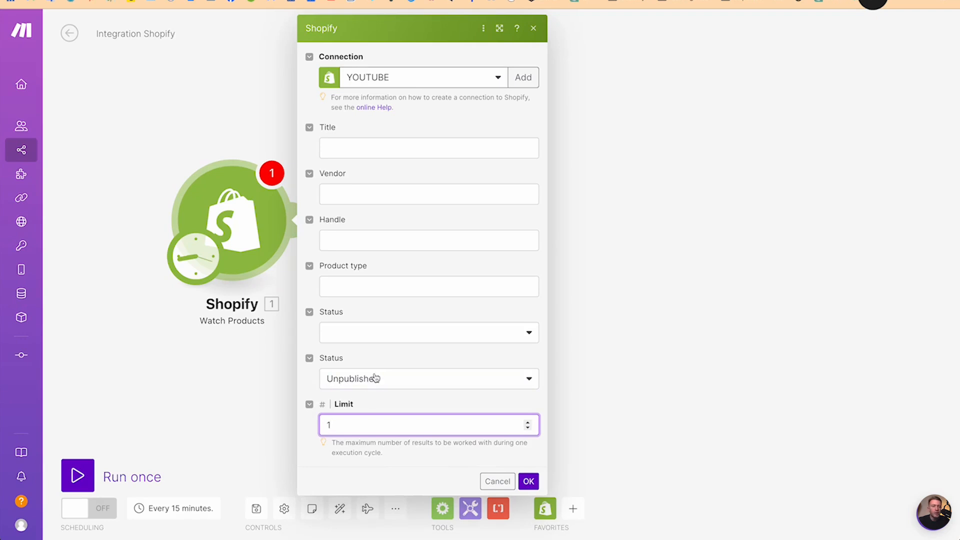
# Set the first status filter of the watched products to Draft.
pyautogui.click(368, 338)
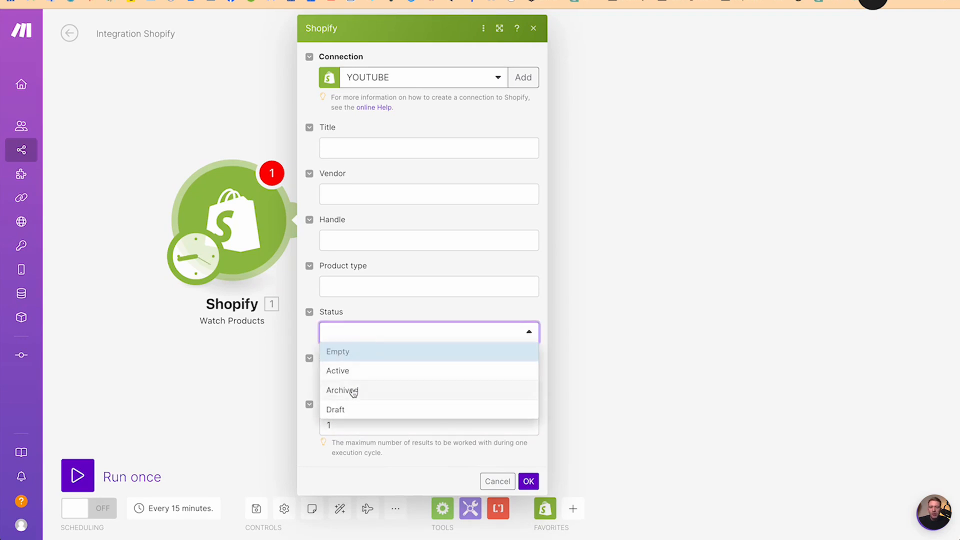
pyautogui.click(398, 304)
pyautogui.click(383, 333)
pyautogui.click(359, 408)
pyautogui.click(362, 474)
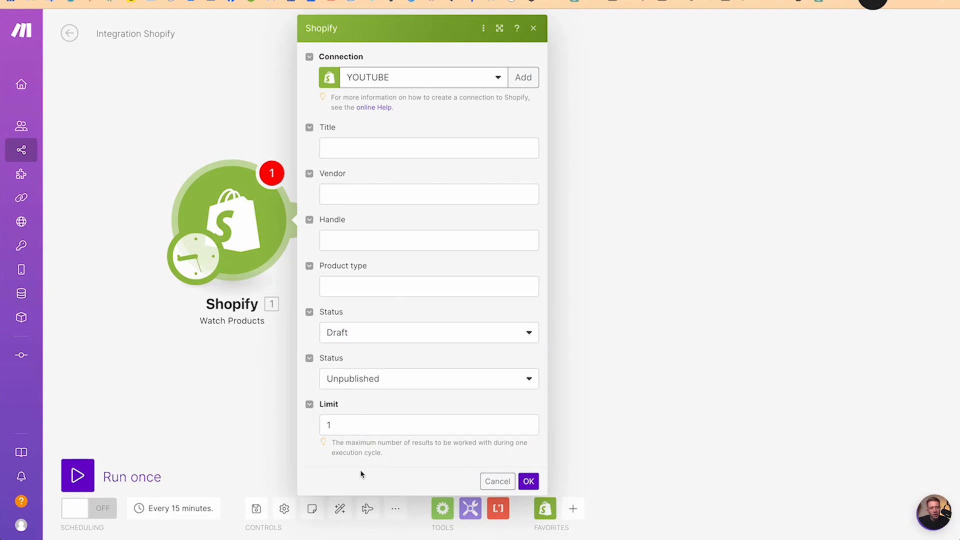
# Try a result limit of 3 and set it back to 1.
pyautogui.click(344, 426)
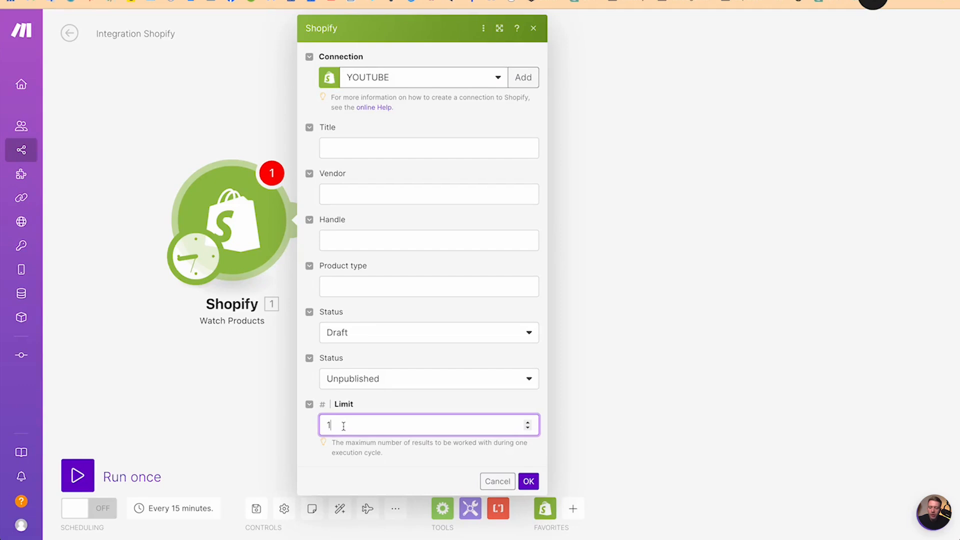
pyautogui.press('BackSpace')
pyautogui.write('3')
pyautogui.write('1')
# Accept the Watch Products settings and choose All as the point where the scenario starts.
pyautogui.click(533, 482)
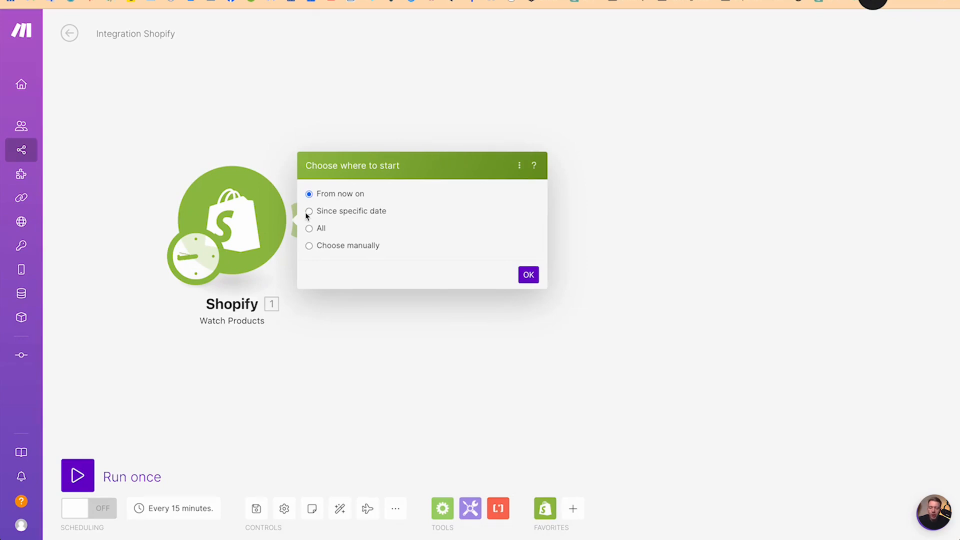
pyautogui.click(309, 229)
pyautogui.click(528, 274)
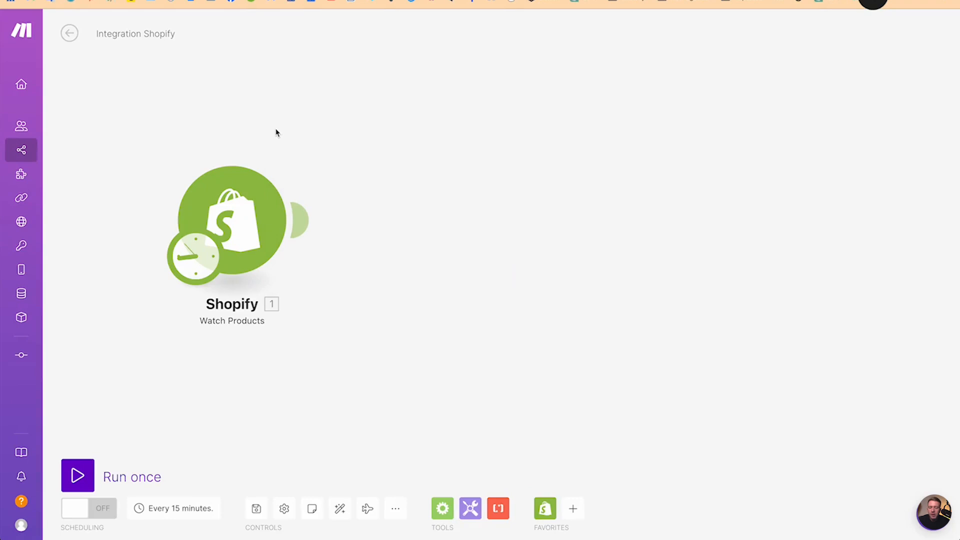
pyautogui.click(249, 215)
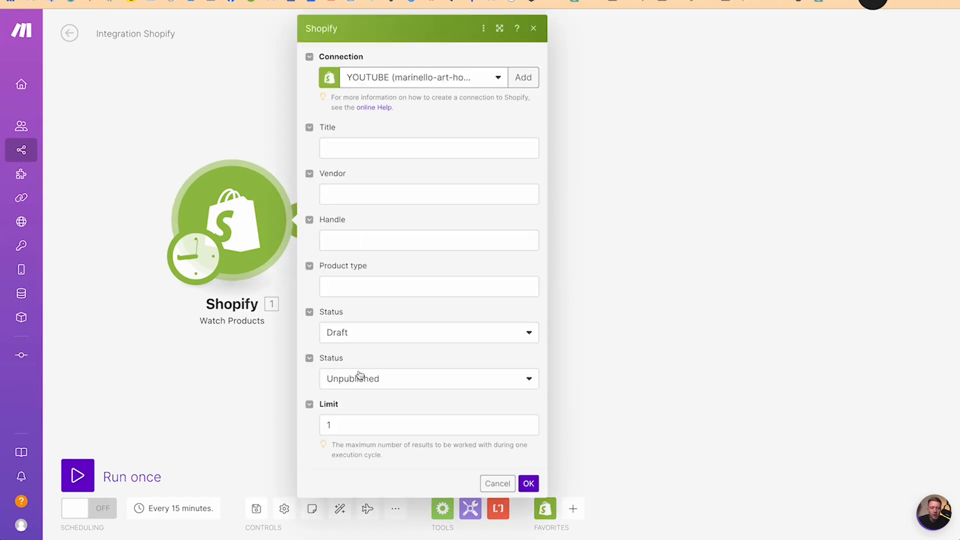
pyautogui.click(232, 358)
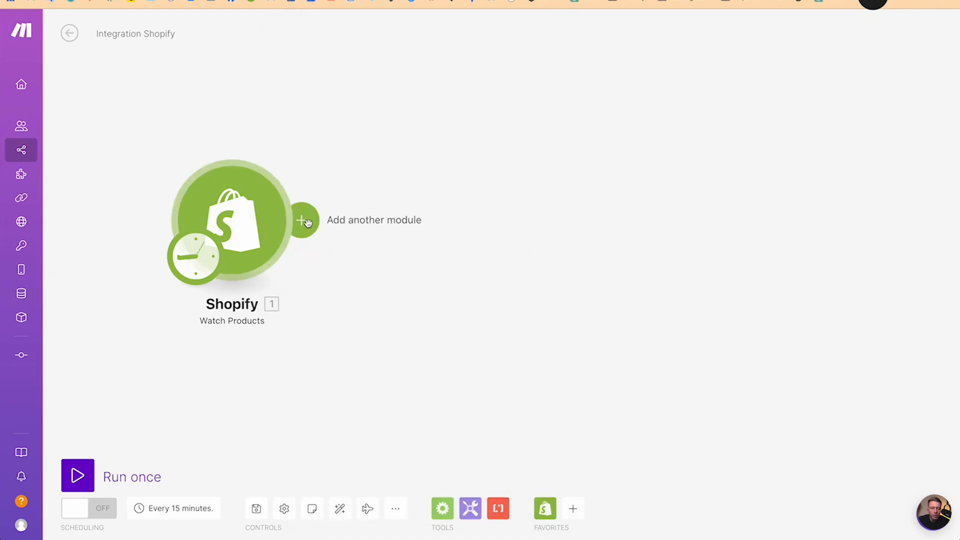
# Add an OpenAI Create a Completion (GPT-3, GPT-3.5, GPT-4) module after the Shopify module.
pyautogui.click(302, 222)
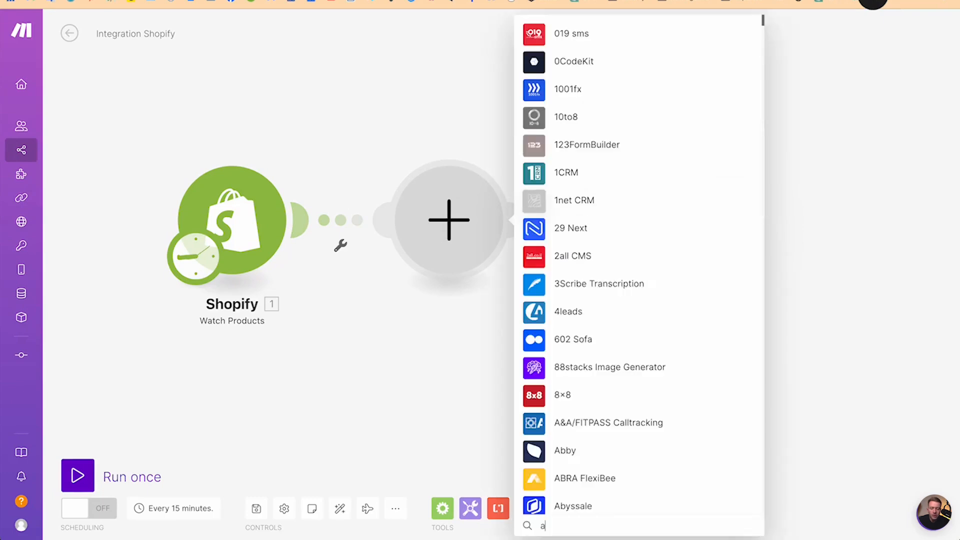
pyautogui.write('openai')
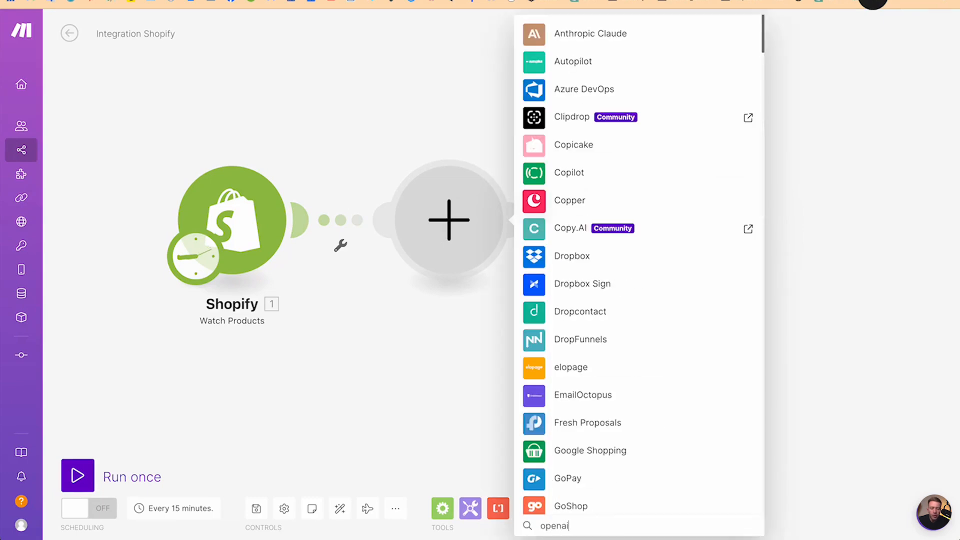
pyautogui.click(614, 182)
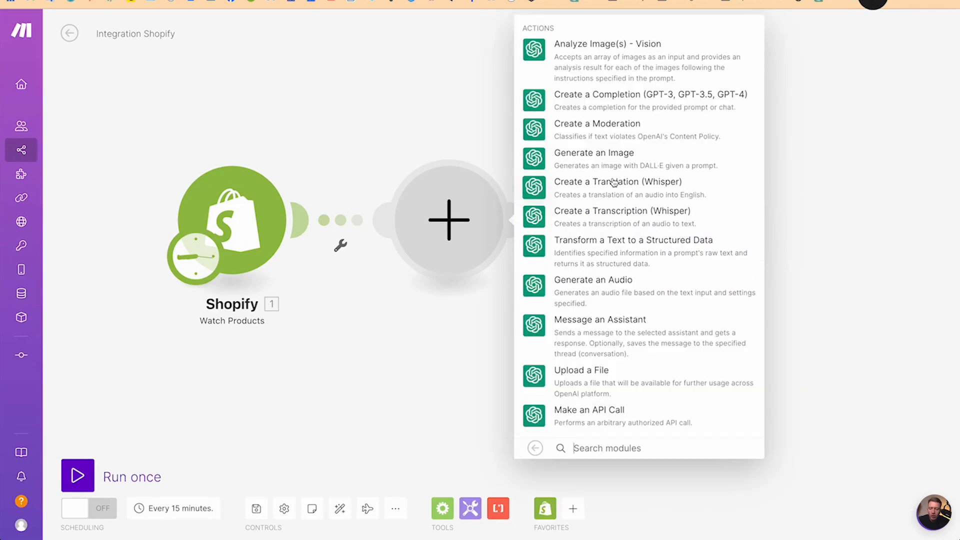
pyautogui.click(643, 100)
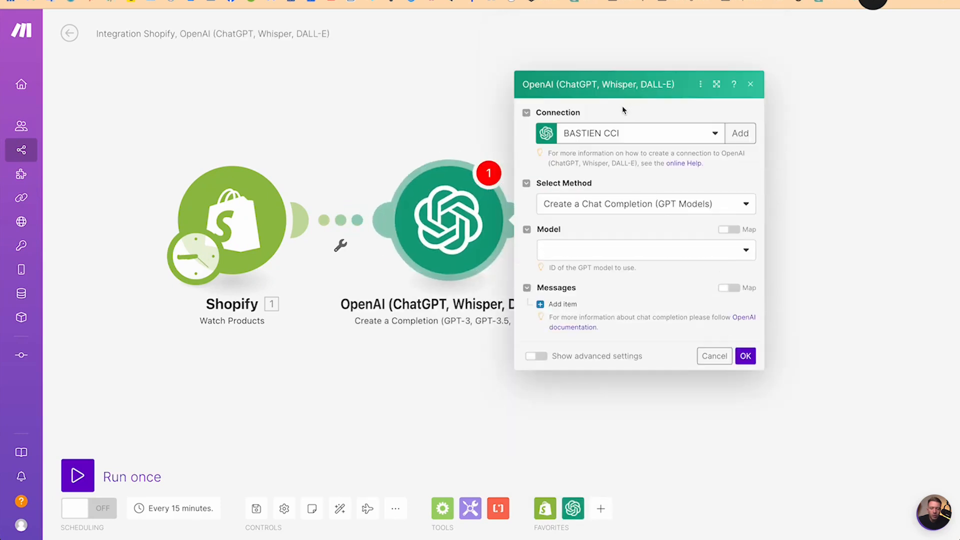
# Examine the API key and organization ID fields needed for a new OpenAI connection without creating one.
pyautogui.click(735, 134)
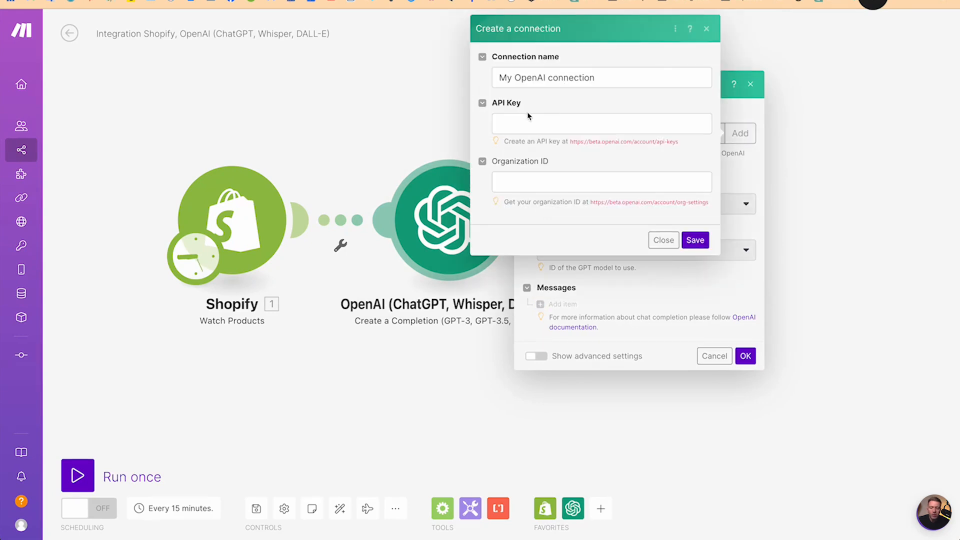
pyautogui.doubleClick(512, 161)
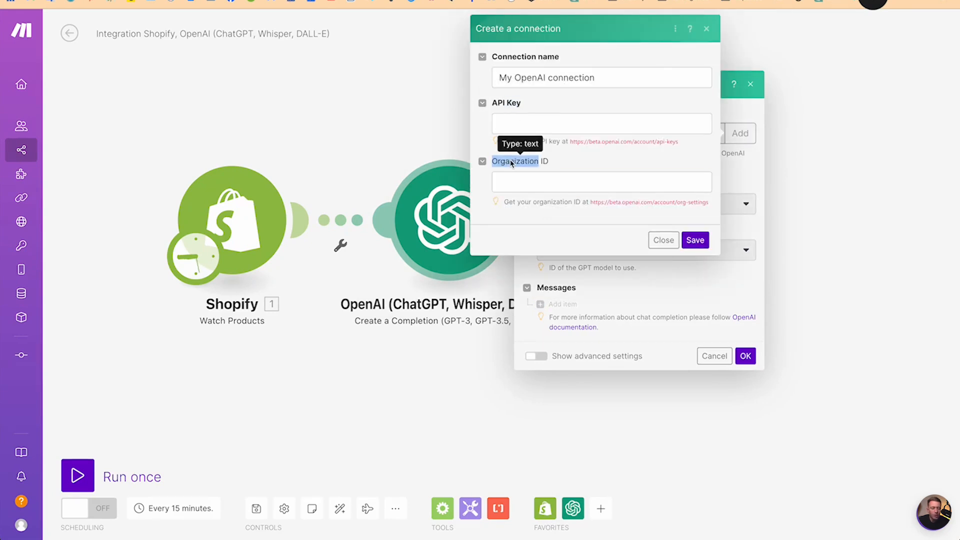
pyautogui.click(754, 166)
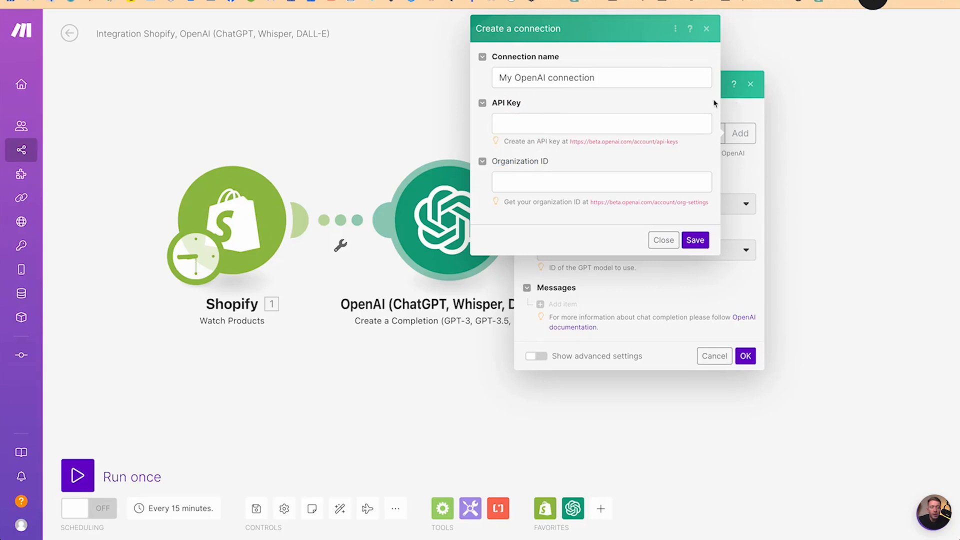
pyautogui.click(708, 29)
# Keep the preselected OpenAI connection and set the completion's model to gpt-3.5-turbo.
pyautogui.click(706, 135)
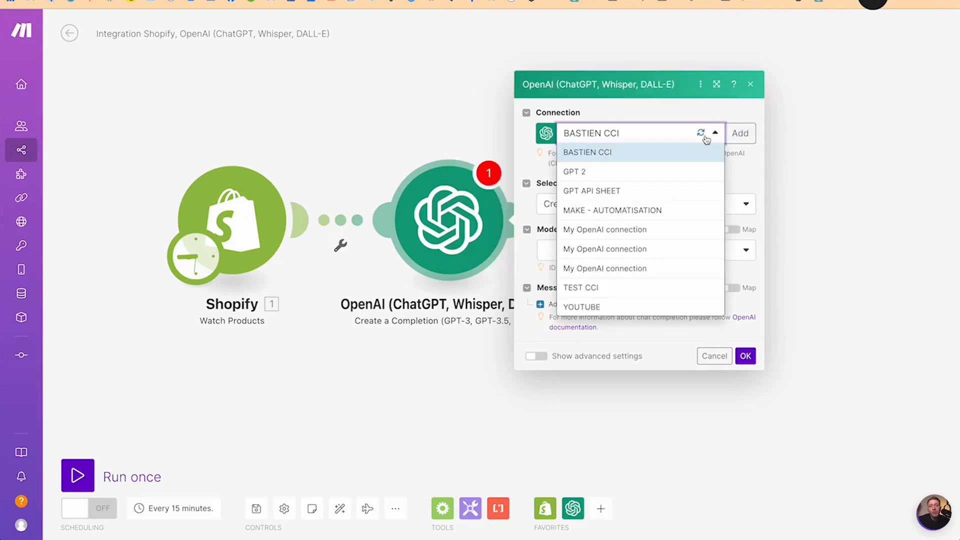
pyautogui.click(609, 155)
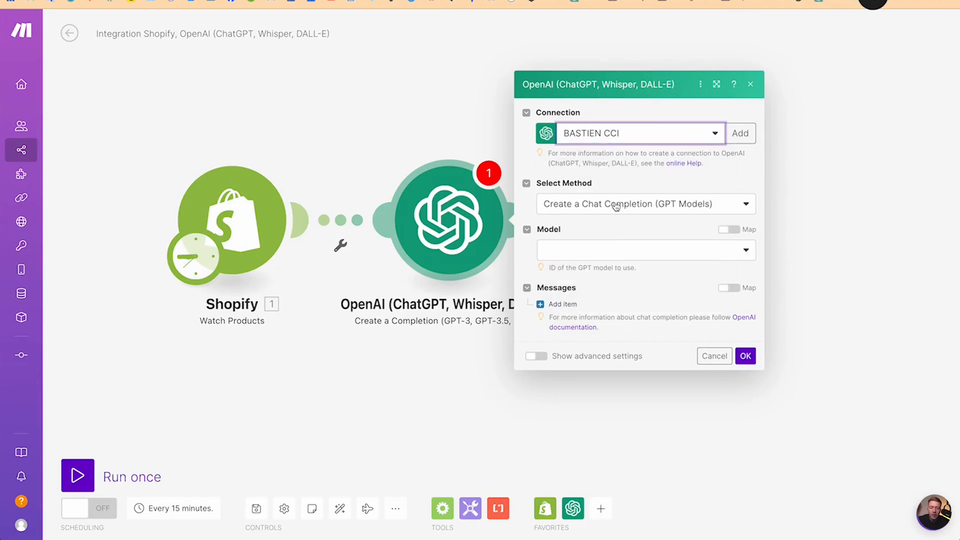
pyautogui.click(650, 250)
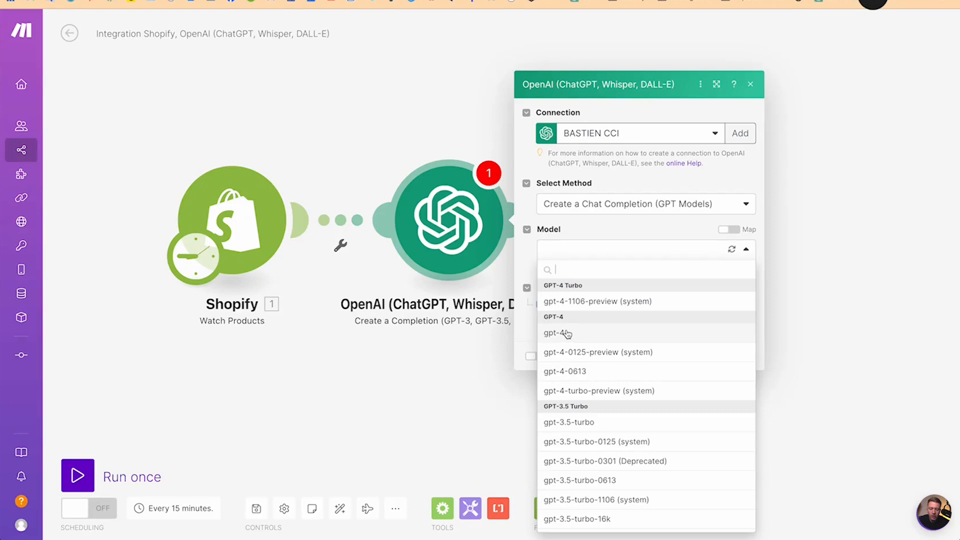
pyautogui.click(572, 422)
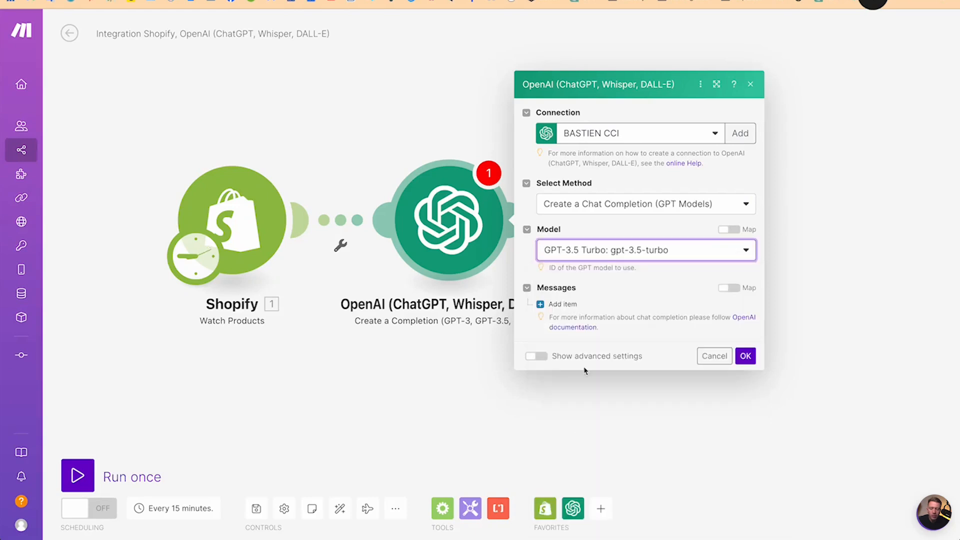
pyautogui.click(627, 256)
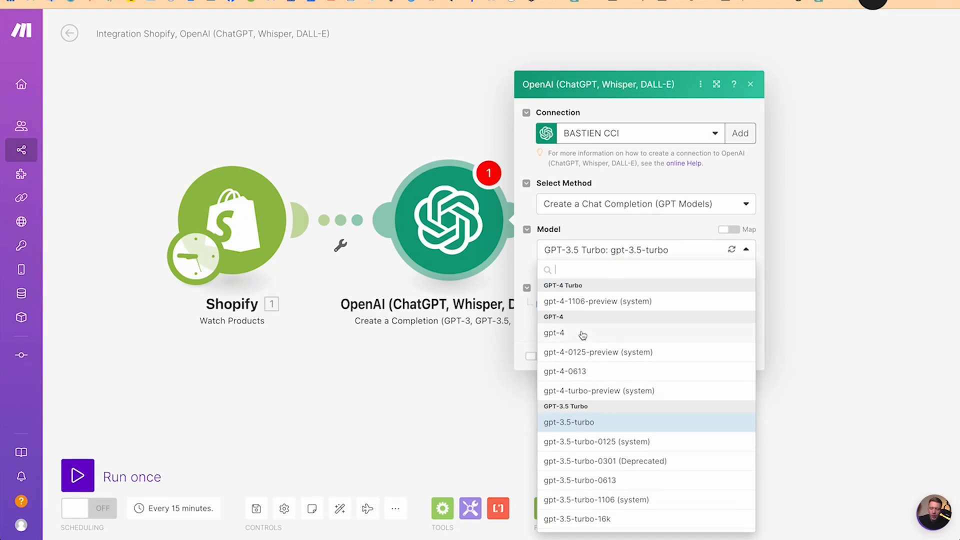
pyautogui.click(613, 235)
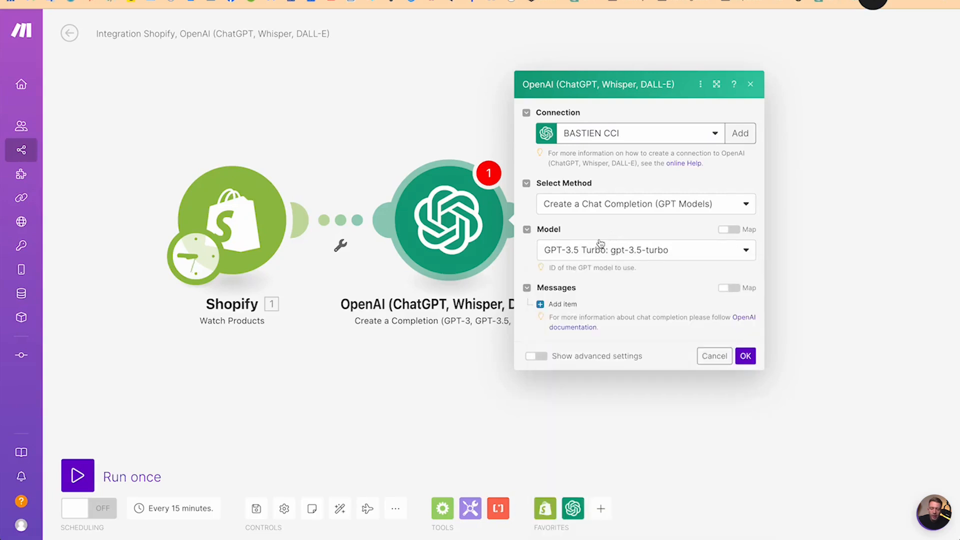
# Add a first message item to the completion and open its role options.
pyautogui.click(556, 307)
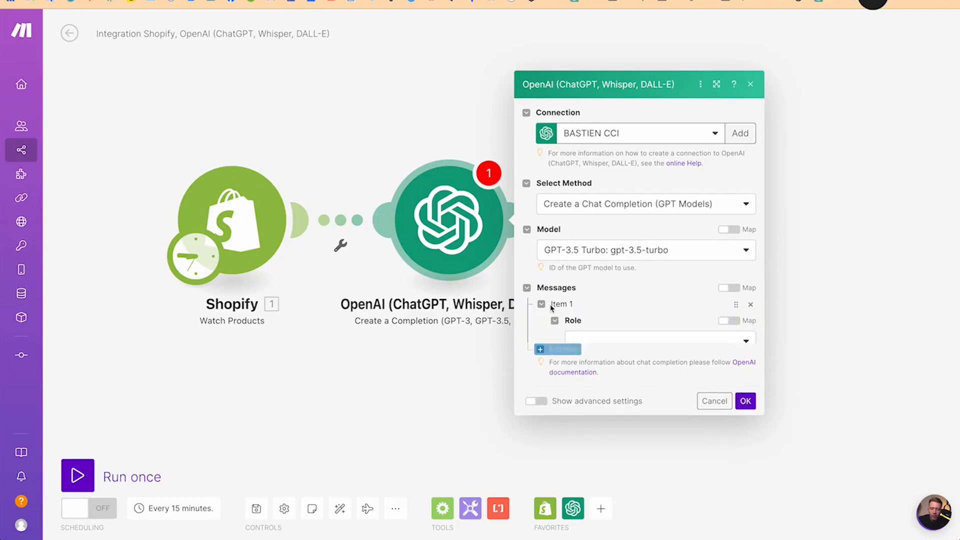
pyautogui.click(621, 291)
pyautogui.click(591, 344)
pyautogui.click(591, 331)
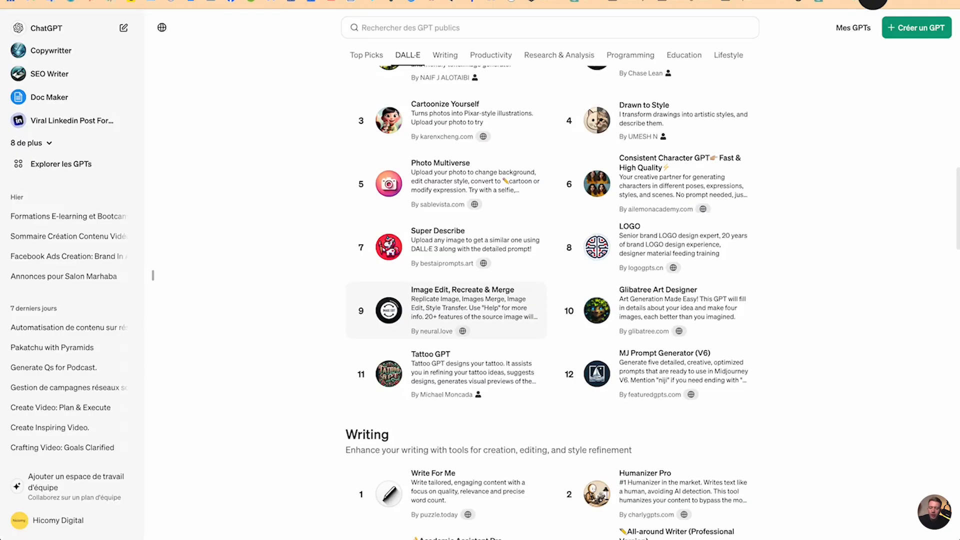
# Leave the GPT directory in ChatGPT and open the Prompt Engineering (Engenheiro de Prompt) GPT.
pyautogui.click(90, 29)
pyautogui.click(49, 144)
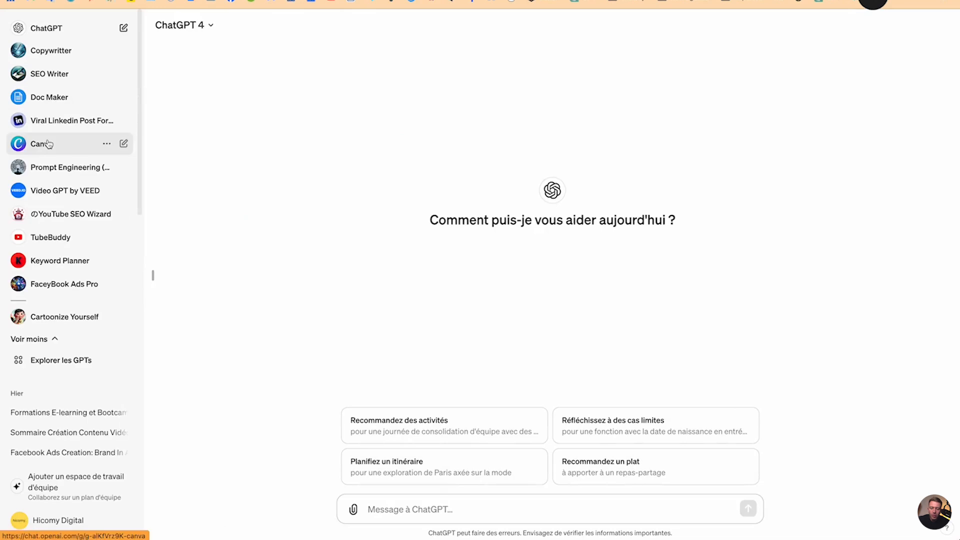
pyautogui.click(50, 168)
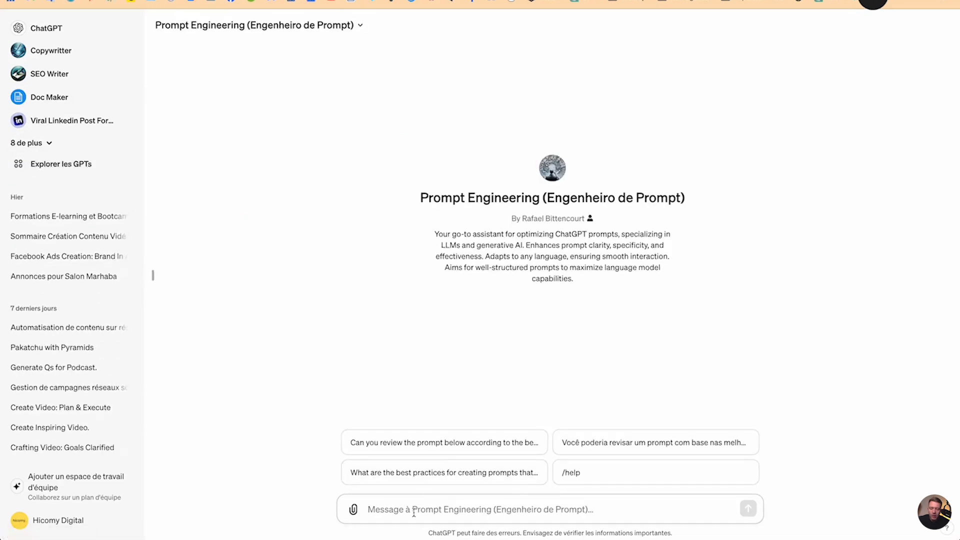
# Start the message with "Créer moi un prompt pour créer des pages produits sur ma boutique en ligne." followed by a line break.
pyautogui.write('Créer moi un prompt')
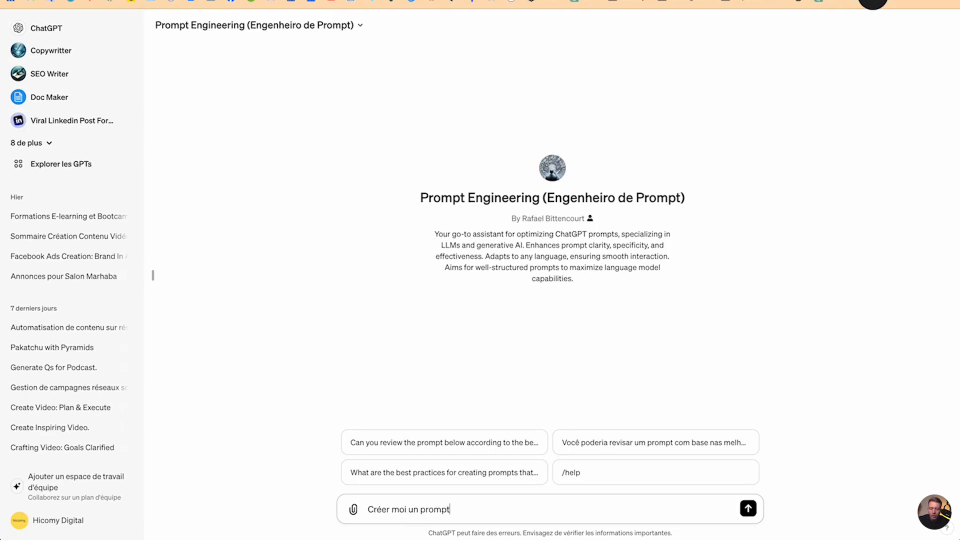
pyautogui.write(' pour créer des pages p')
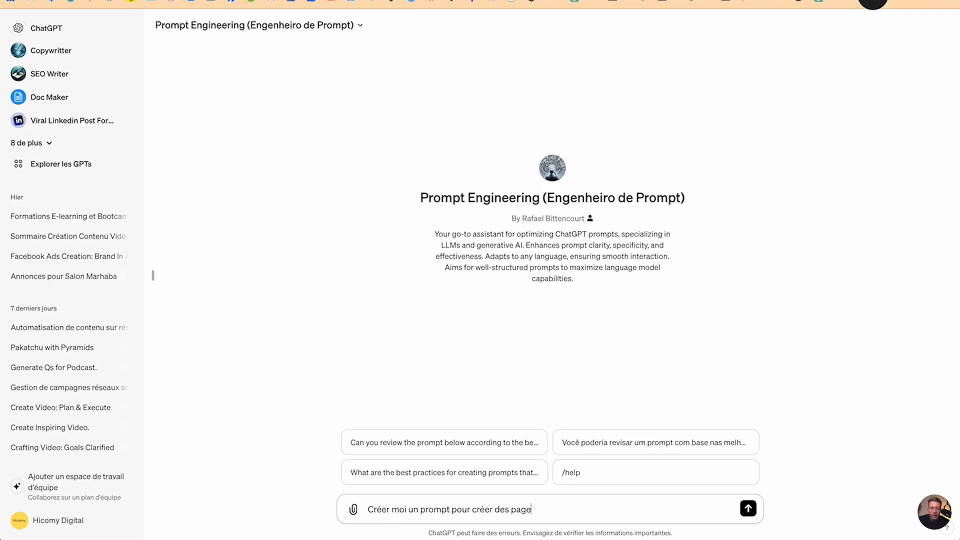
pyautogui.write('roduits sur ma boutique en ligne.')
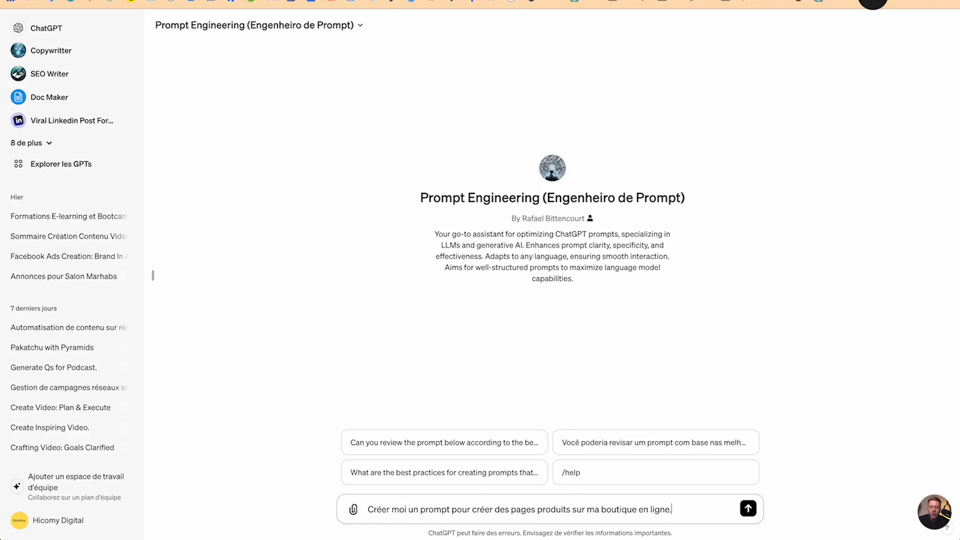
pyautogui.hotkey('shift', 'Return')
# Add "Ce prompt dois être adapter pour l'integrer make . com le systeme dautomatisation avec des variables dynamiques." followed by a blank line.
pyautogui.write('Ce prompt doi')
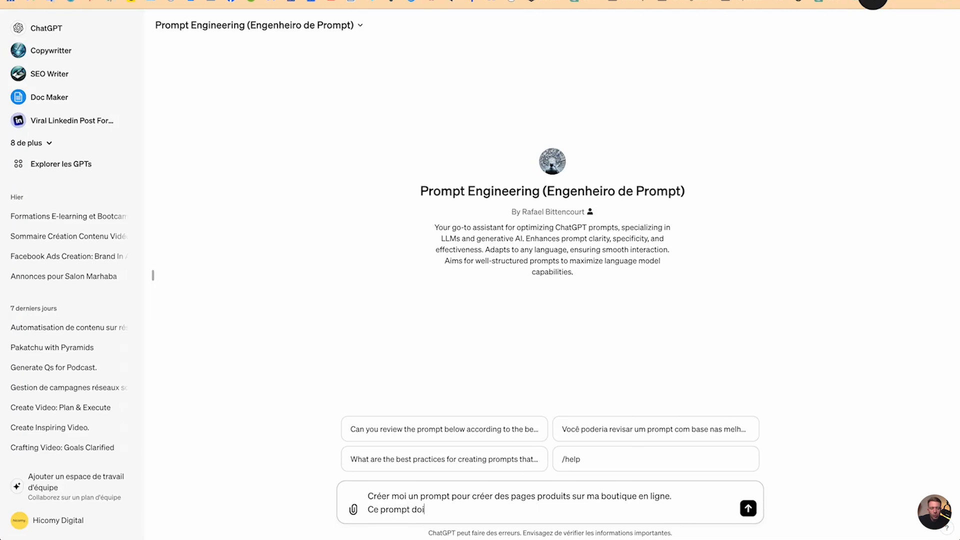
pyautogui.write("s être adapter pour l'integrer make.c")
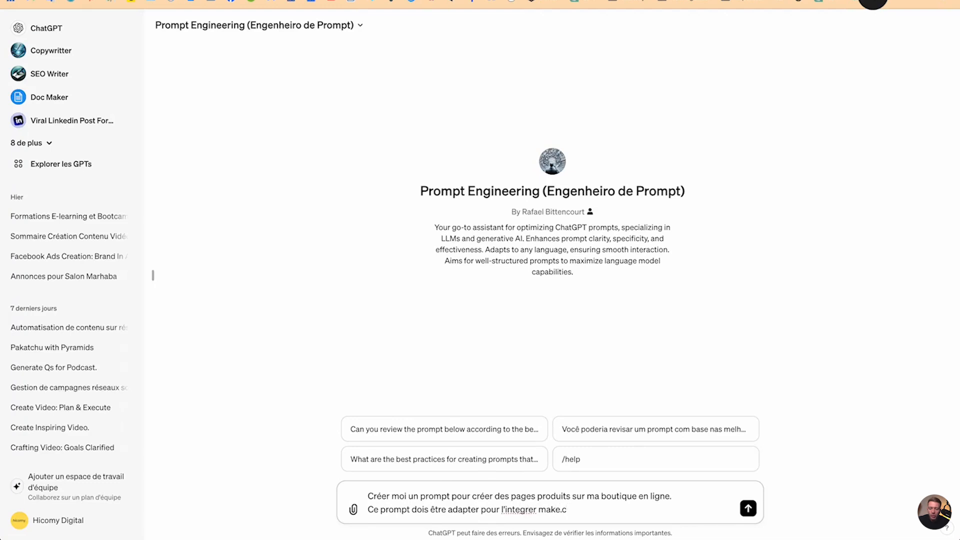
pyautogui.write('o com le systeme d')
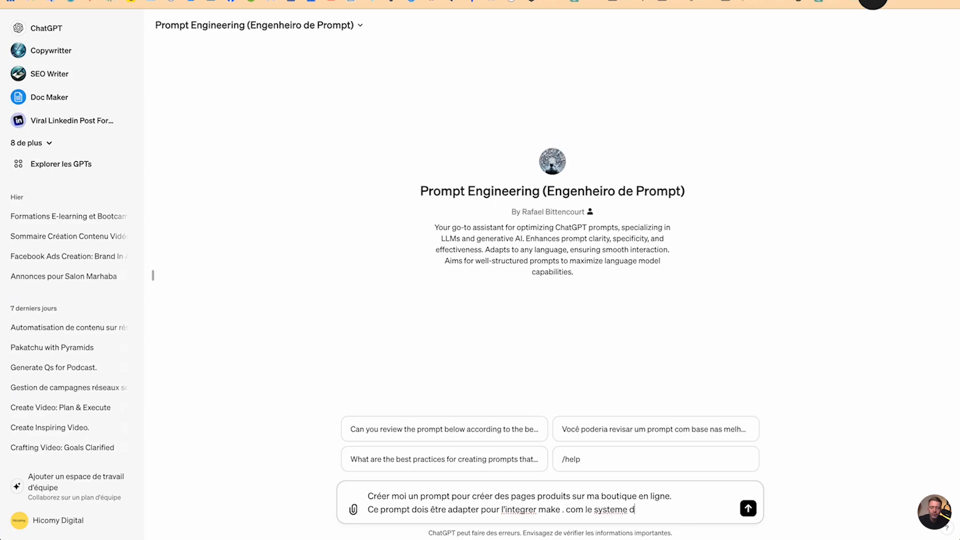
pyautogui.write('automatisation av')
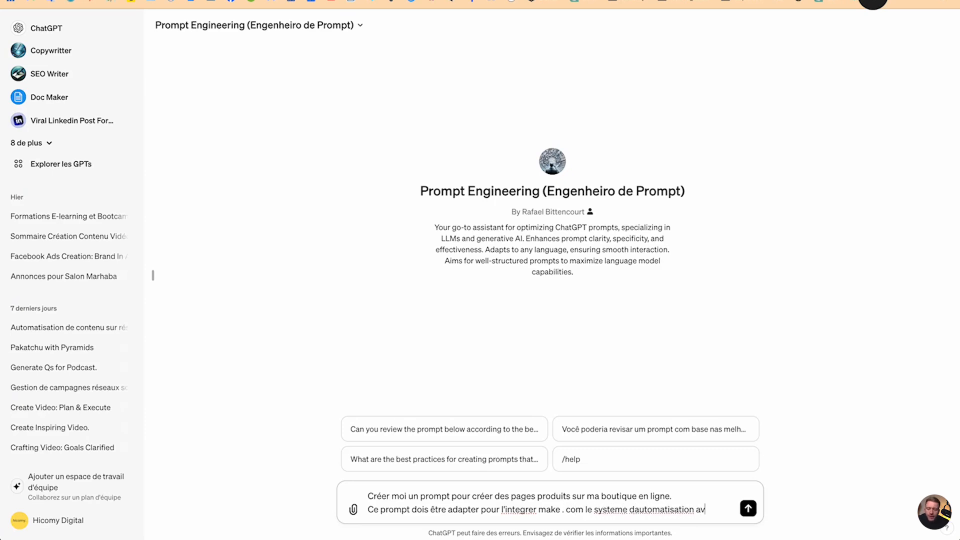
pyautogui.write('ec des varaibl')
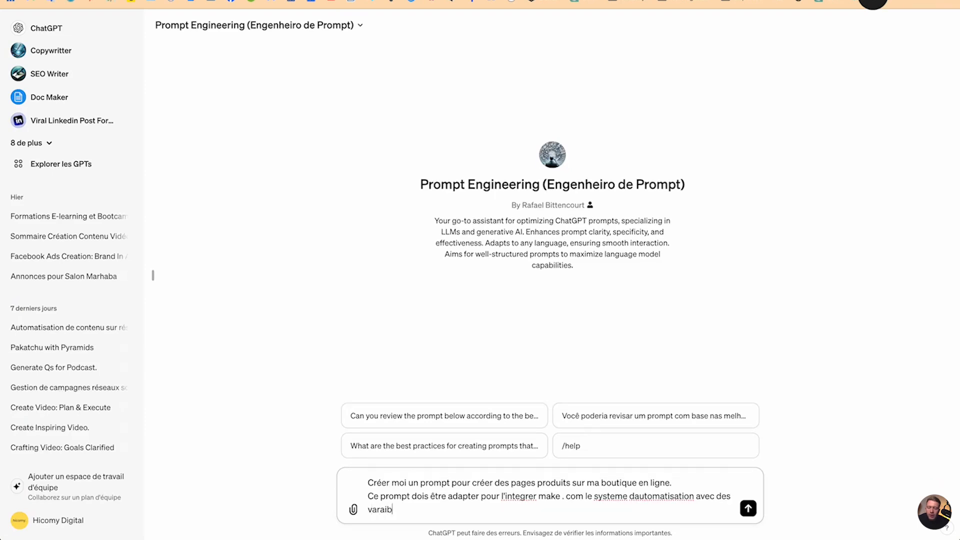
pyautogui.press('BackSpace')
pyautogui.press('BackSpace')
pyautogui.press('BackSpace')
pyautogui.write('ables dynamiques.')
pyautogui.hotkey('shift', 'Return')
pyautogui.hotkey('shift', 'Return')
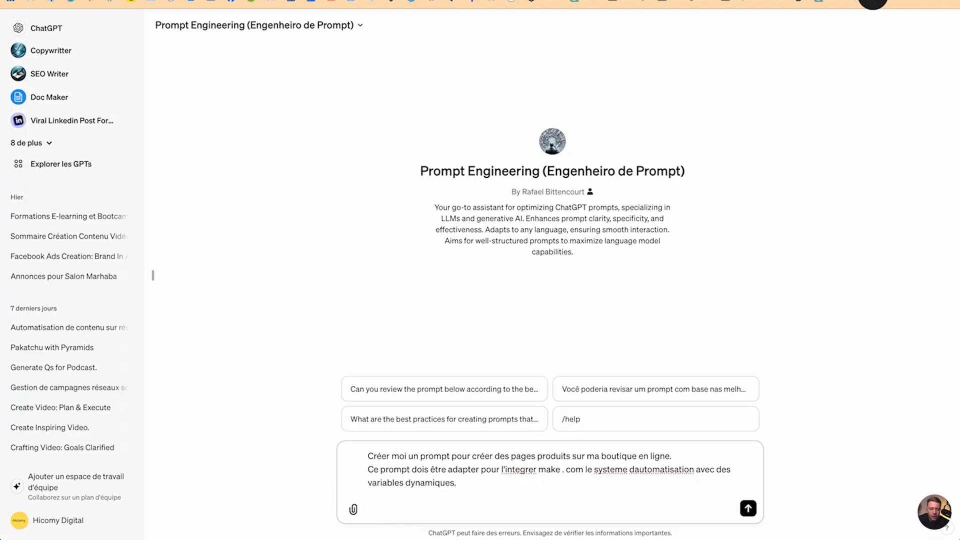
# Add in French that the goal is a perfect, SEO-optimised 500-word product description, and request the product sheet's H2 and H3.
pyautogui.write('Le but étant de créer')
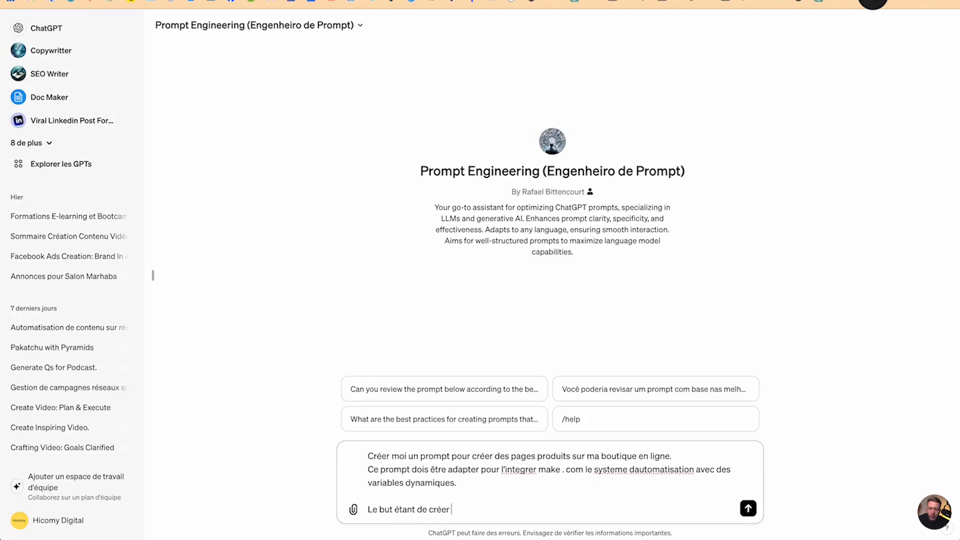
pyautogui.write(' une descript')
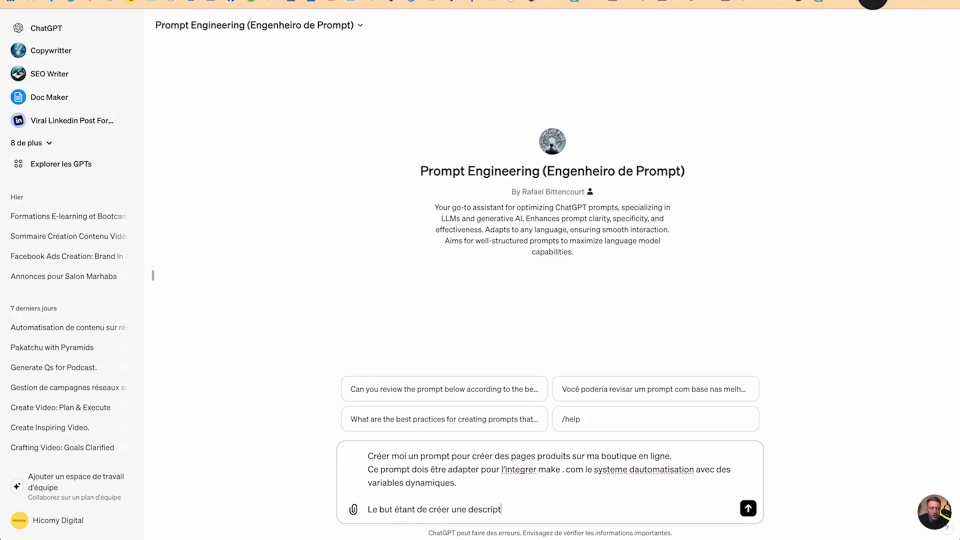
pyautogui.write('ion produit parfaite , optimiser seo')
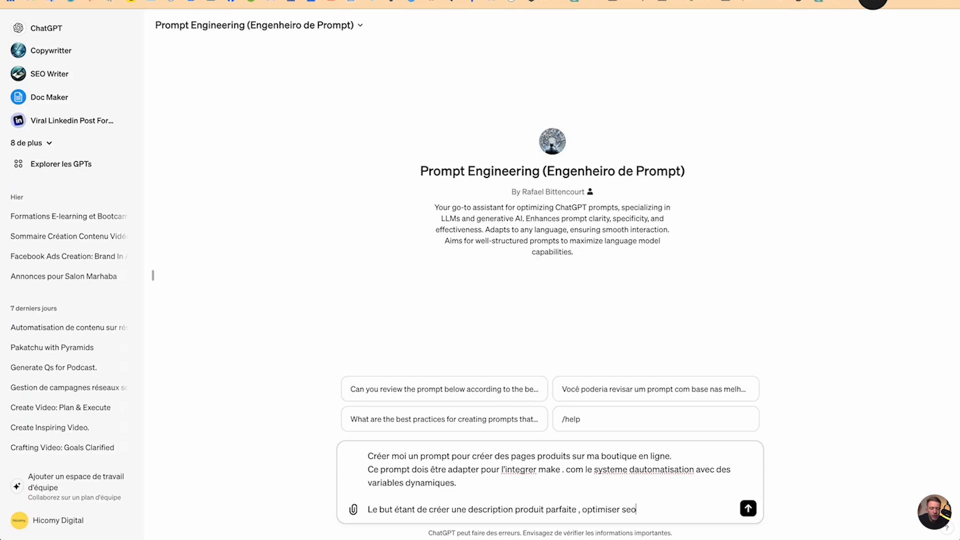
pyautogui.write(', de 500 mots . Deman')
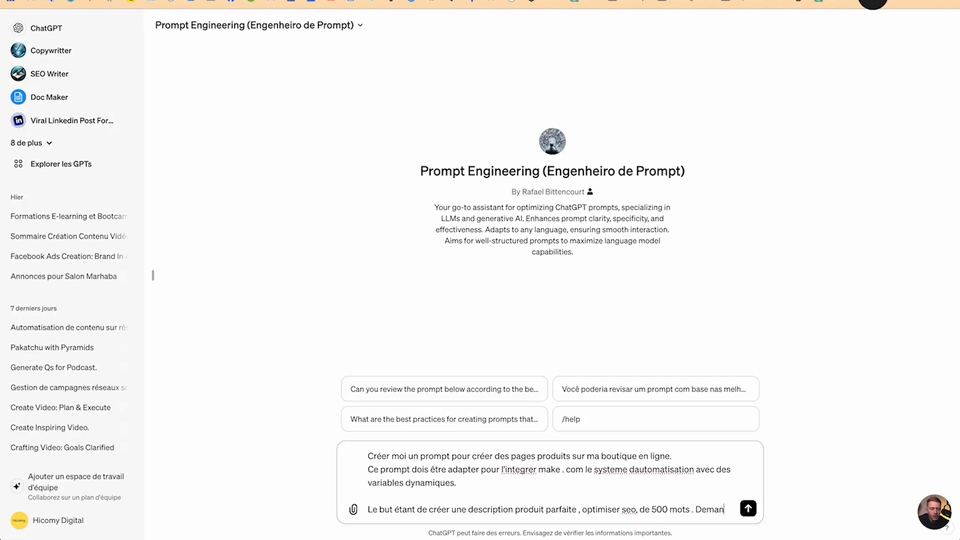
pyautogui.write('de lui de créer le H2 et H3 de la fiche produit')
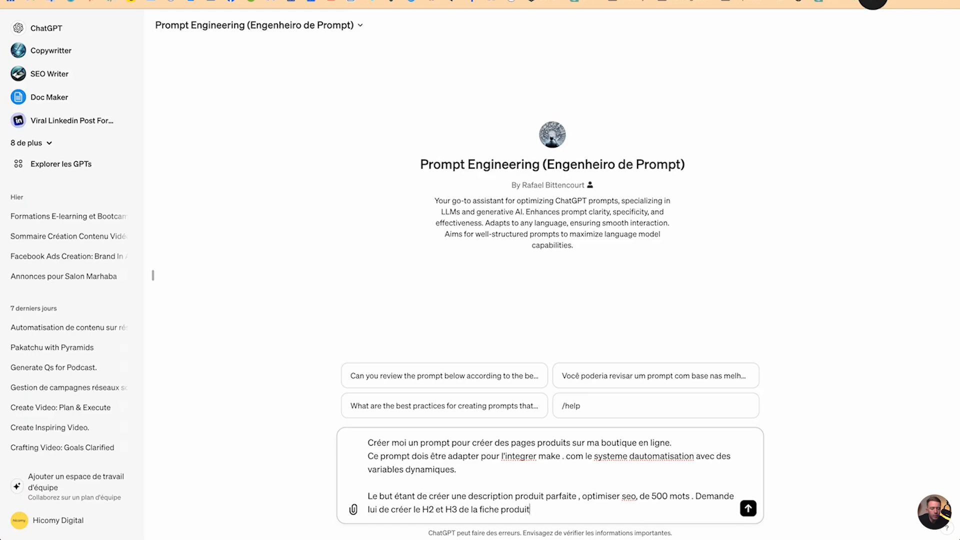
pyautogui.hotkey('shift', 'Return')
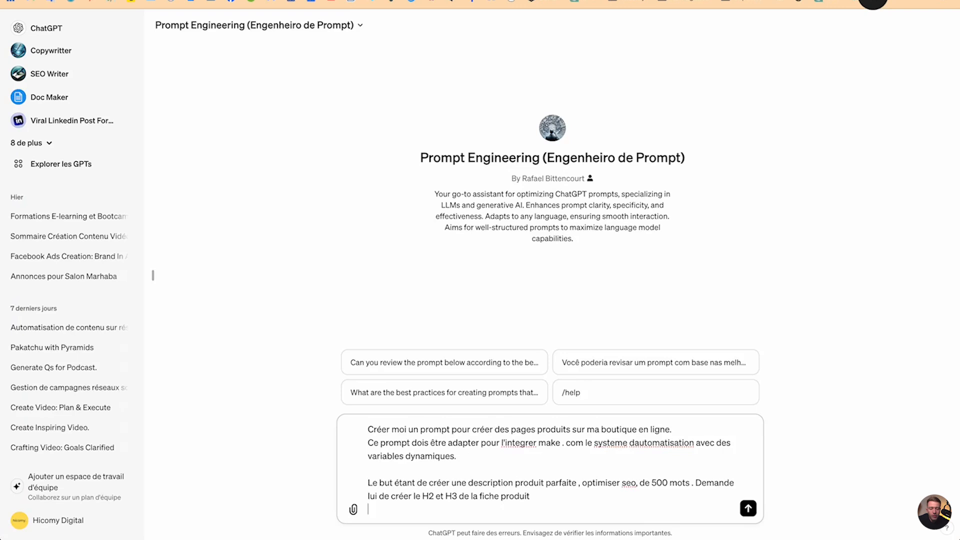
# Add "Dit lui de ne pas créer de titre pour cette fiche produit et uniquement la description" and send the message.
pyautogui.write('Dit lui de ne pas créer de ')
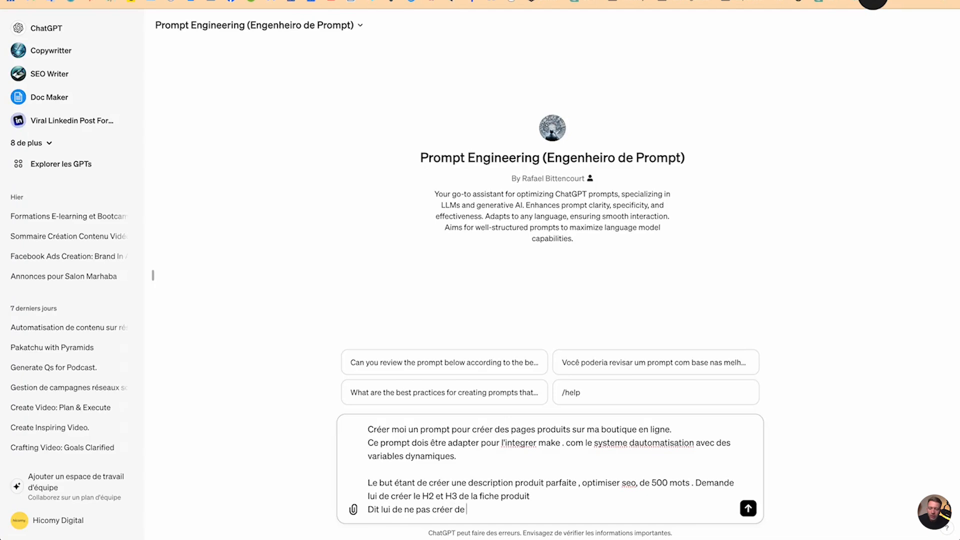
pyautogui.write('titre pour cette fiche prouit')
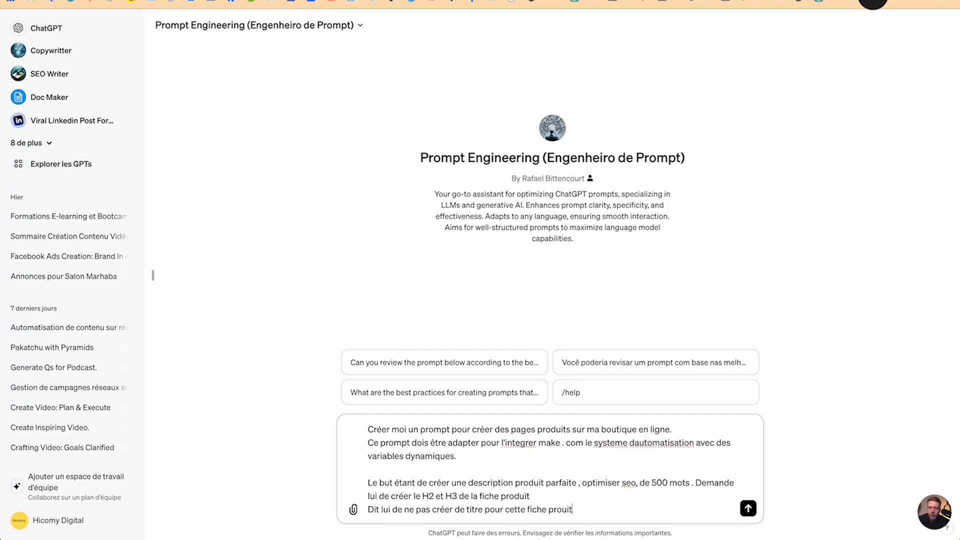
pyautogui.press('BackSpace')
pyautogui.press('BackSpace')
pyautogui.press('BackSpace')
pyautogui.write('duit et uniquement ')
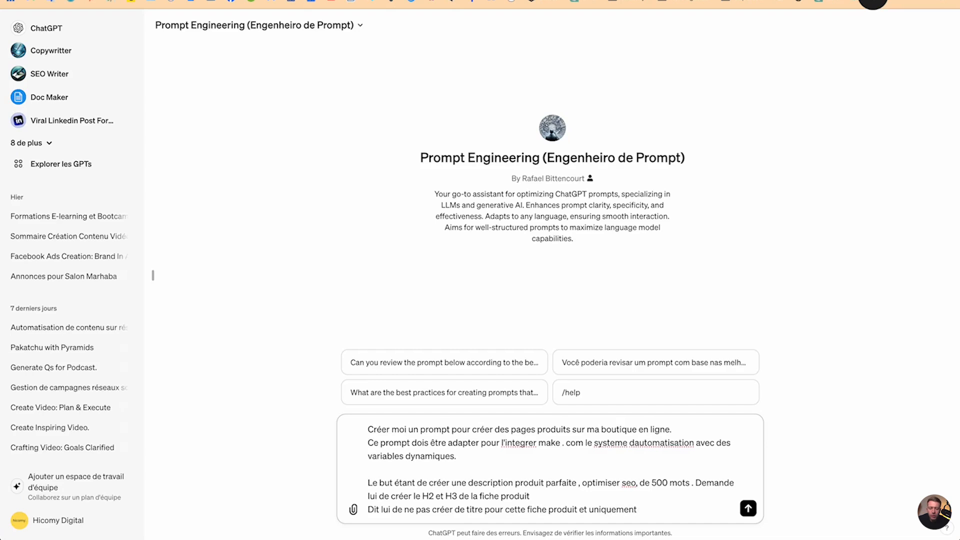
pyautogui.write('la description')
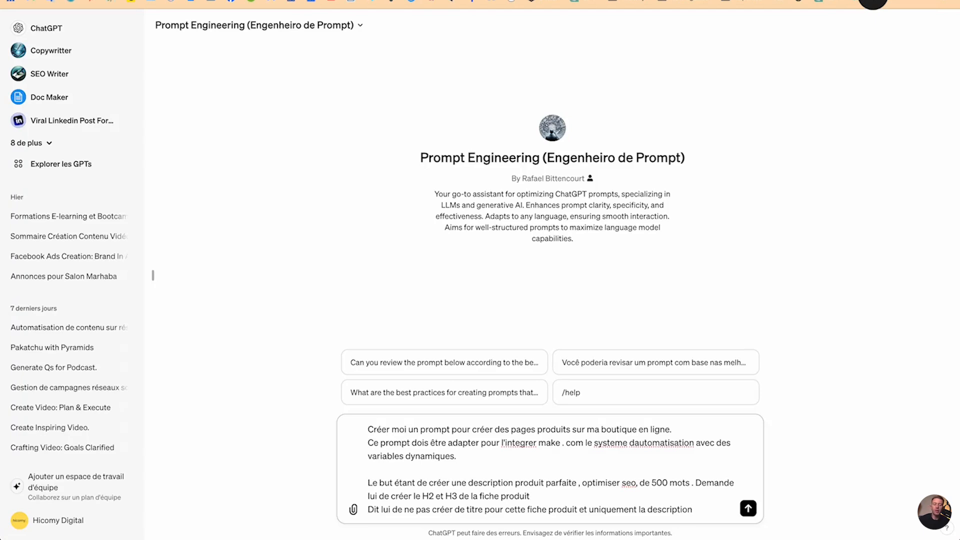
pyautogui.click(748, 509)
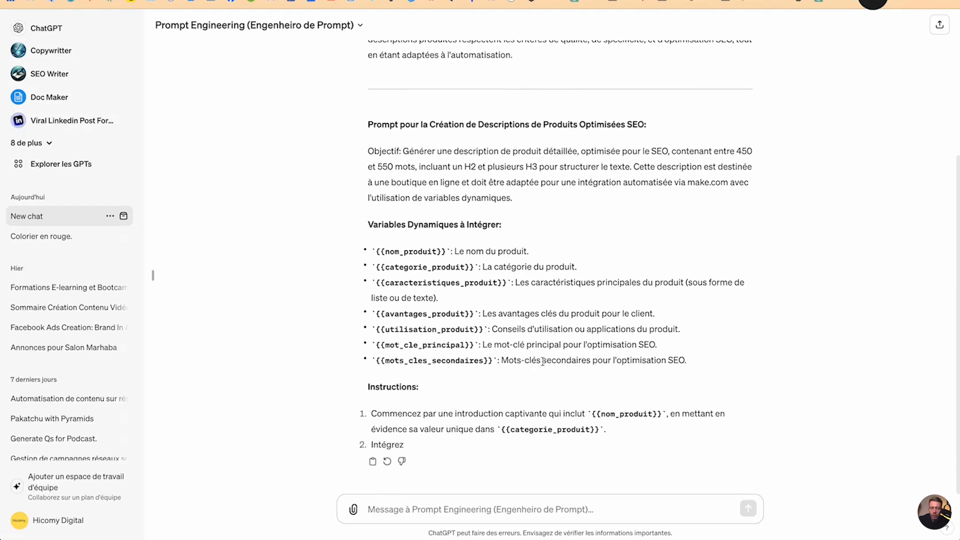
# Examine the objective and the dynamic variables, including {{nom_produit}}, in the generated prompt.
pyautogui.moveTo(375, 251); pyautogui.dragTo(443, 329)
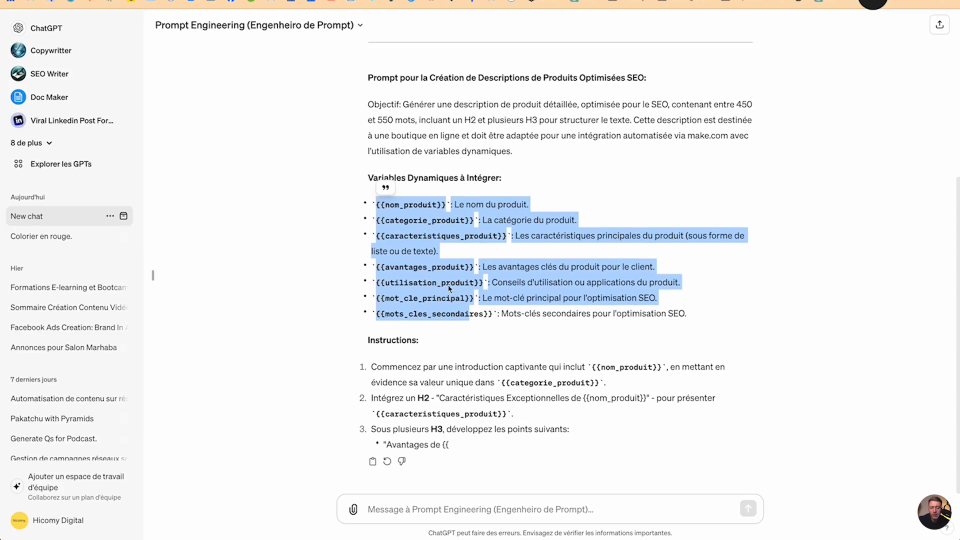
pyautogui.click(437, 265)
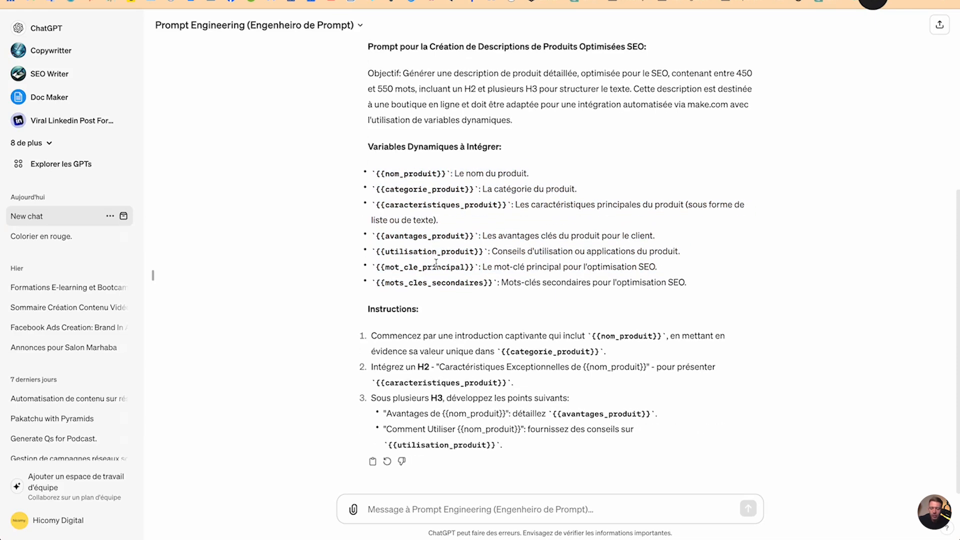
pyautogui.scroll(2, 437, 267)
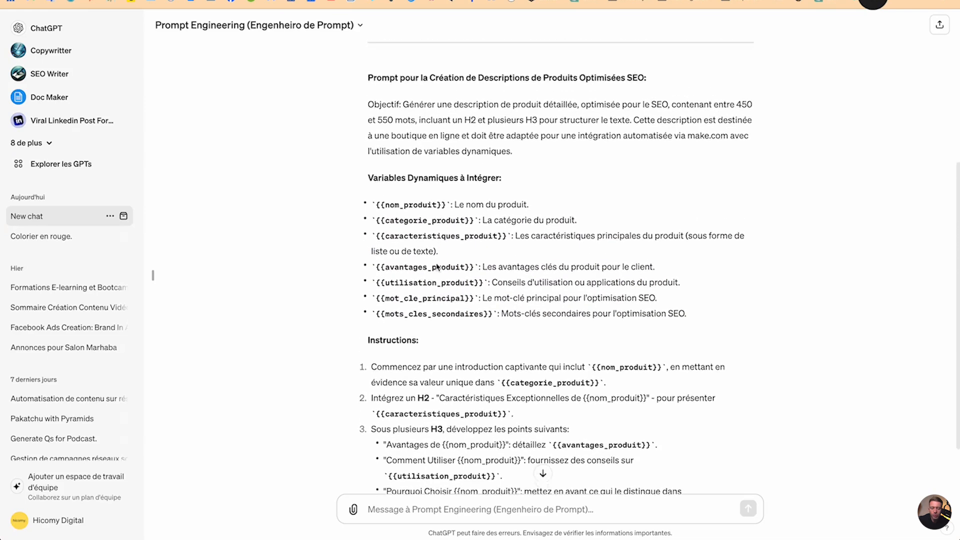
pyautogui.moveTo(367, 106); pyautogui.dragTo(469, 317)
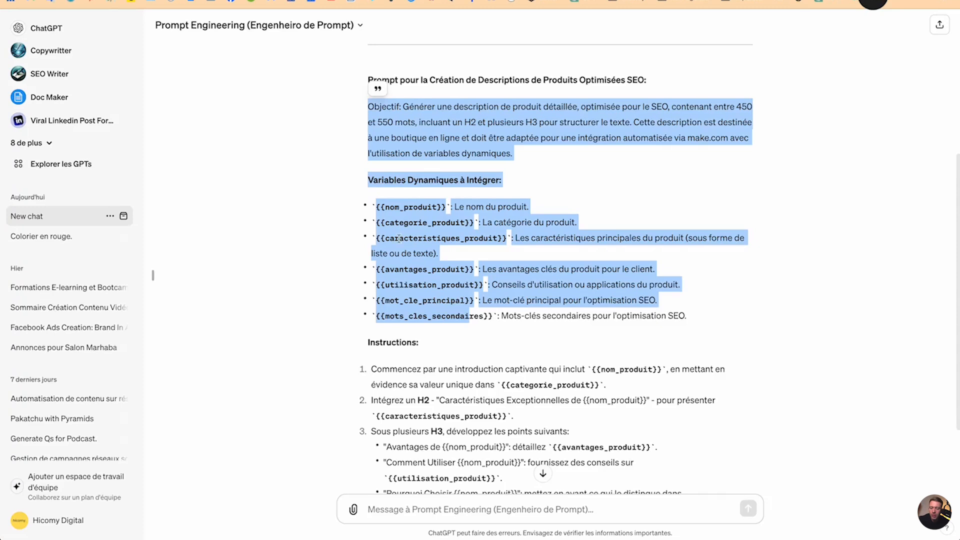
pyautogui.click(393, 210)
pyautogui.moveTo(374, 208); pyautogui.dragTo(449, 210)
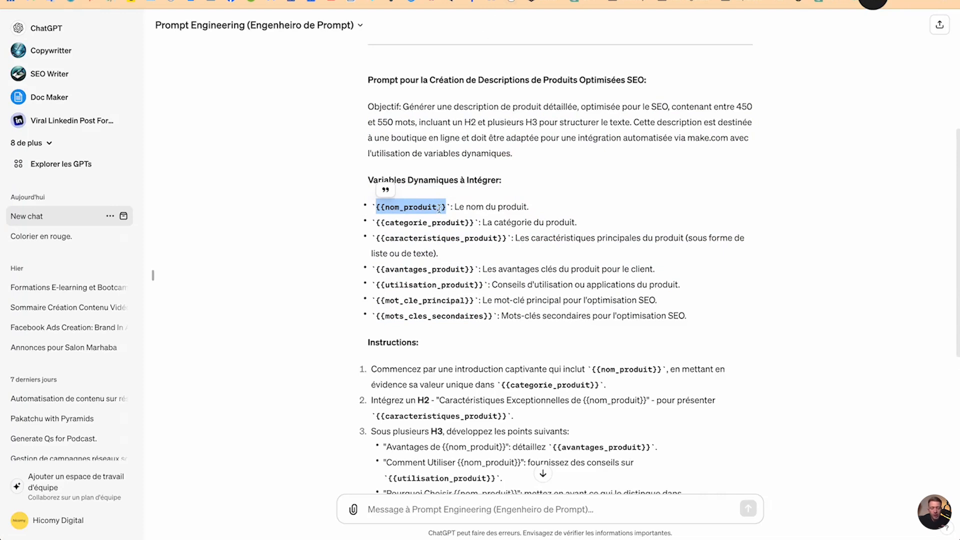
# Read through the generated prompt's instructions and its make.com command example, then return to its objective.
pyautogui.click(48, 144)
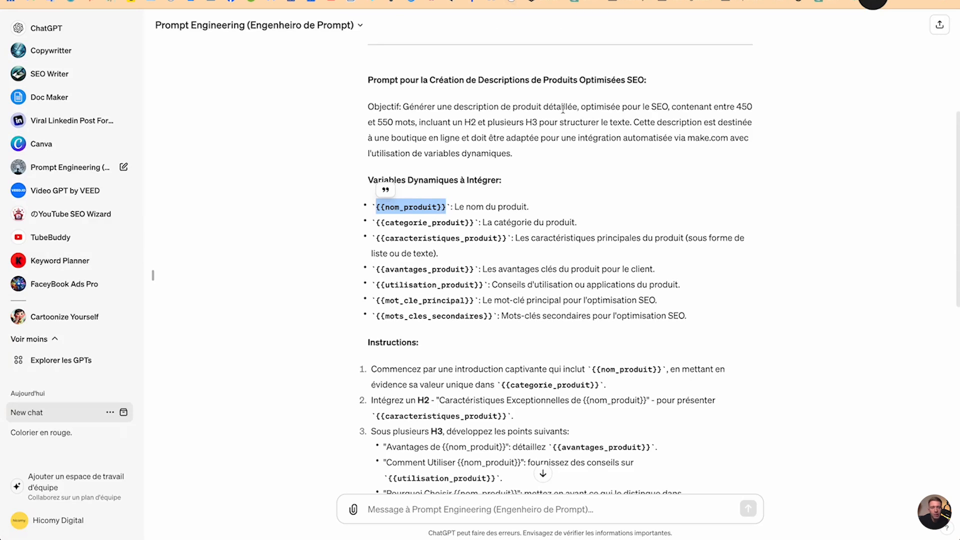
pyautogui.scroll(-5, 512, 243)
pyautogui.scroll(-1, 512, 245)
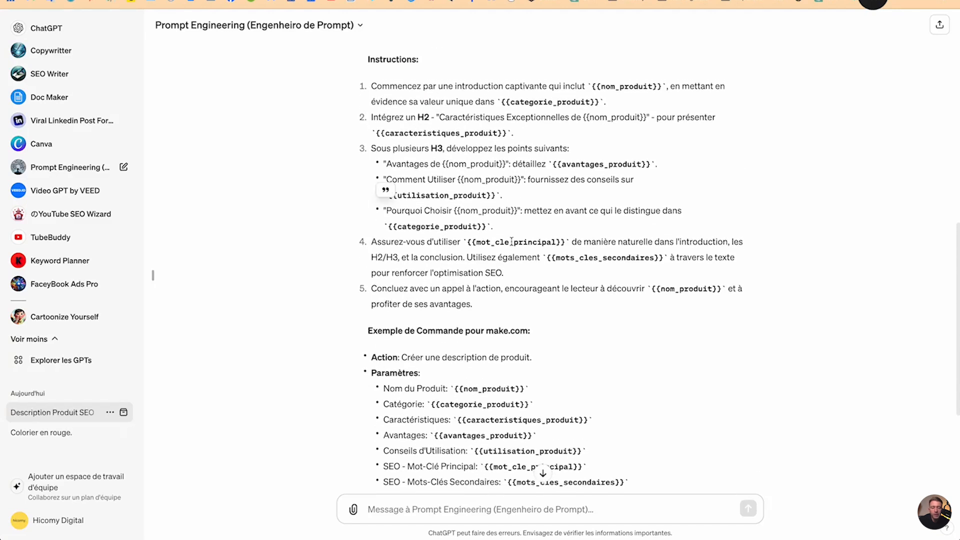
pyautogui.scroll(-2, 511, 242)
pyautogui.scroll(-1, 511, 241)
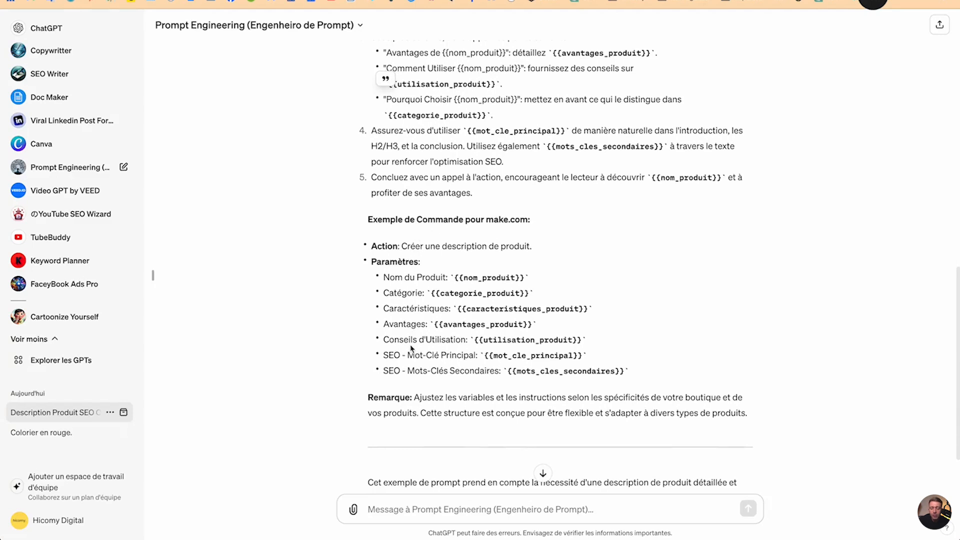
pyautogui.scroll(3, 411, 349)
pyautogui.scroll(4, 412, 349)
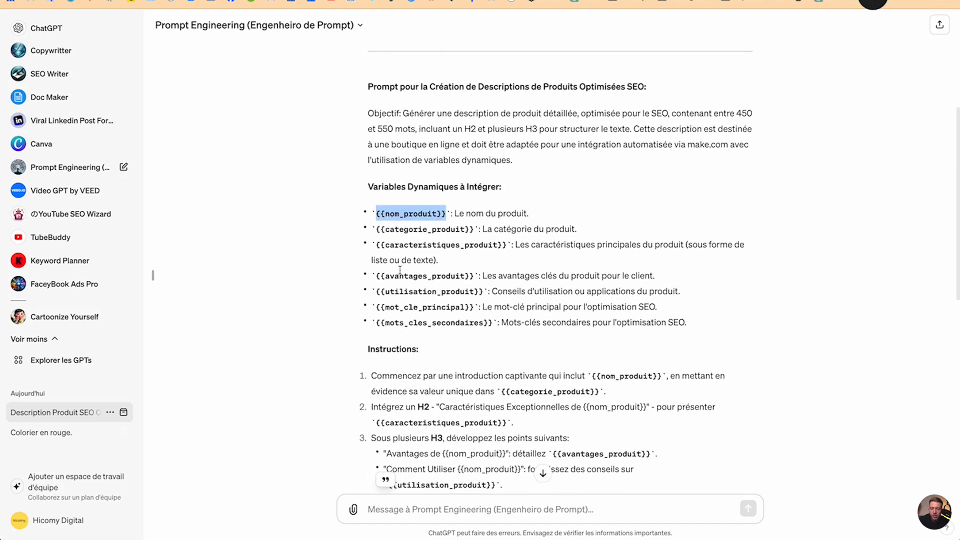
# Copy the generated prompt's "Objectif" paragraph into the Item 1 message content of the OpenAI module in Make.
pyautogui.moveTo(367, 114); pyautogui.dragTo(515, 164)
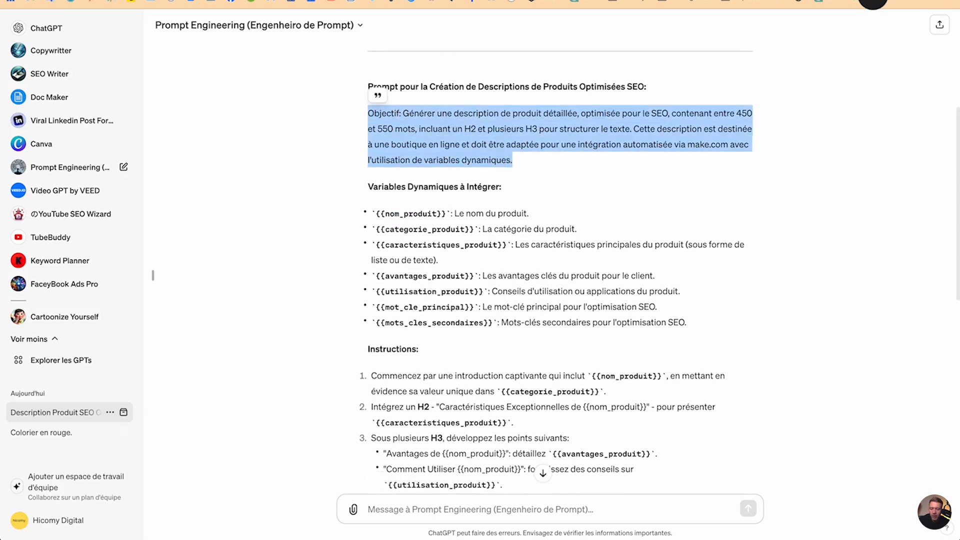
pyautogui.hotkey('ctrl', 'c')
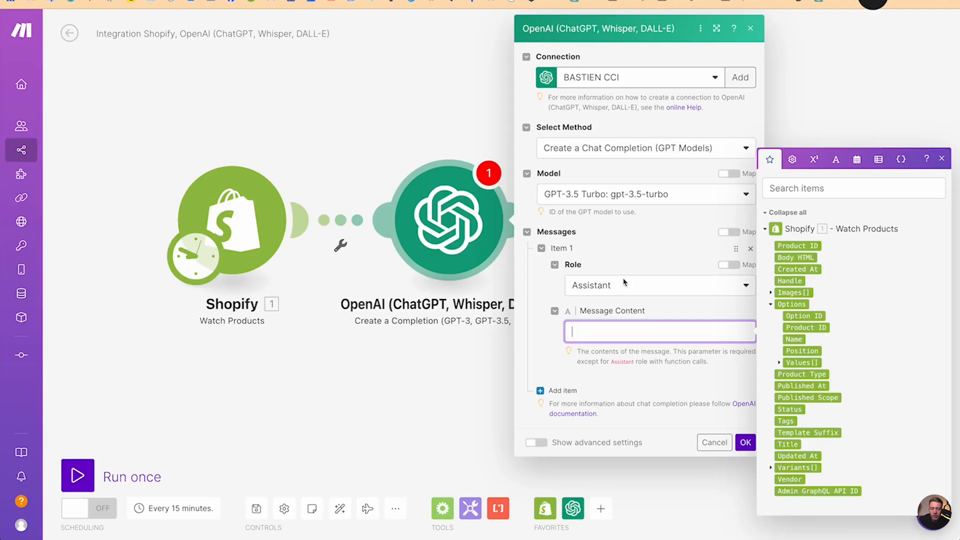
pyautogui.hotkey('ctrl', 'v')
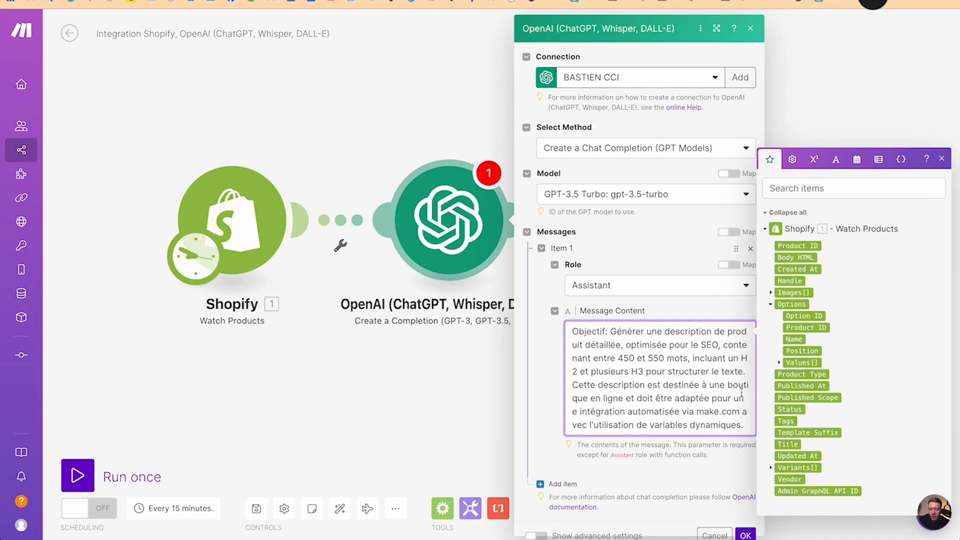
# Delete the clause "et doit être adaptée pour une intégration automatisée via make.com avec l'utilisation de variables dynamiques" from the objective.
pyautogui.moveTo(626, 399); pyautogui.dragTo(742, 428)
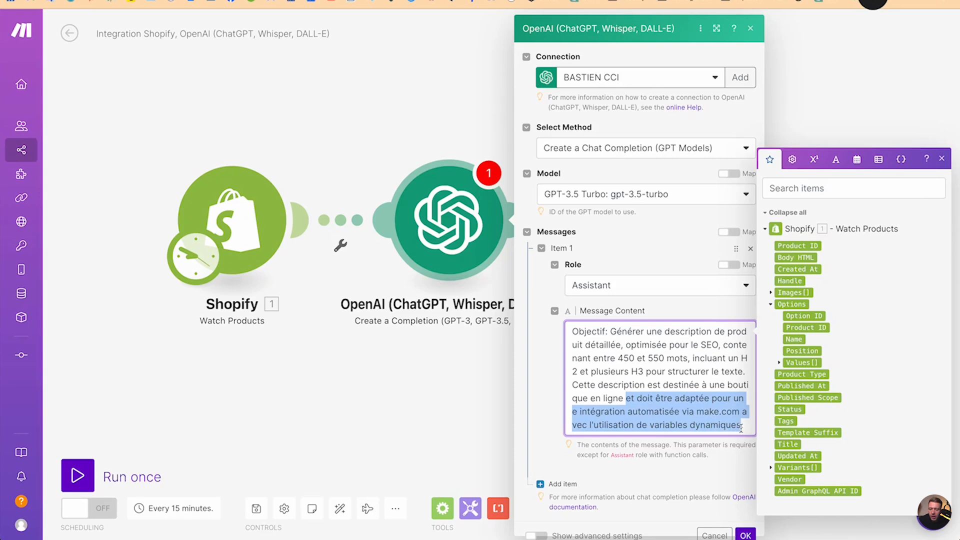
pyautogui.press('BackSpace')
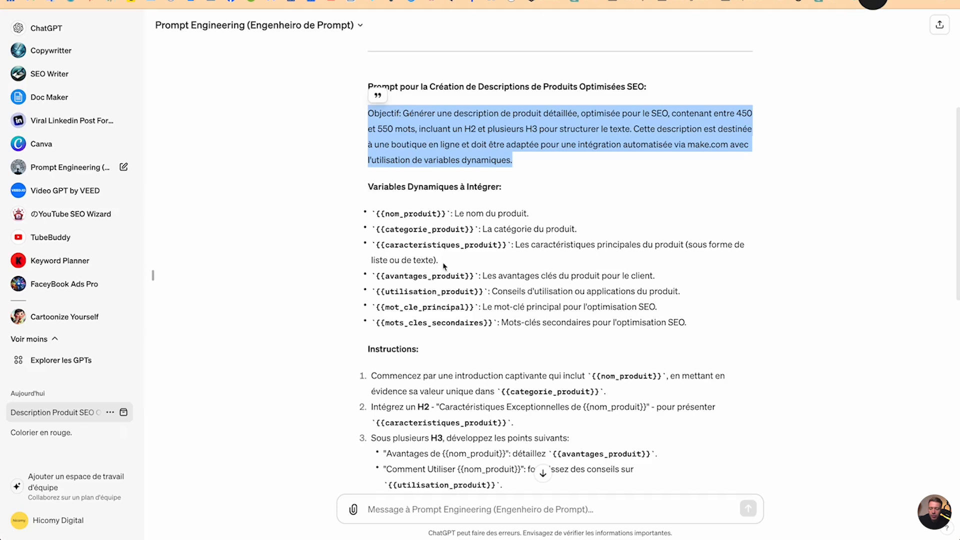
# Copy the "Instructions" section of the generated prompt in ChatGPT and paste it below the objective in Make's message content.
pyautogui.scroll(-5, 413, 225)
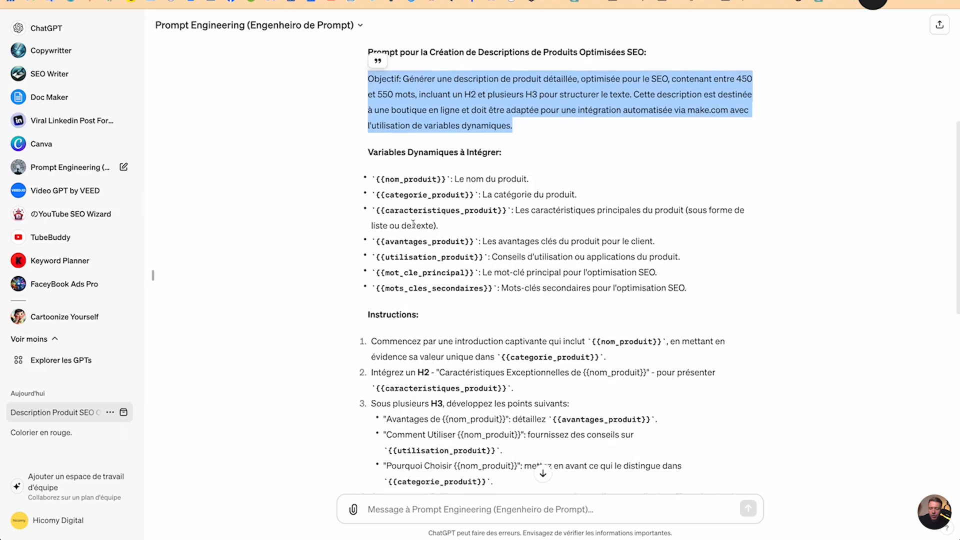
pyautogui.scroll(-1, 413, 225)
pyautogui.moveTo(367, 148); pyautogui.dragTo(500, 395)
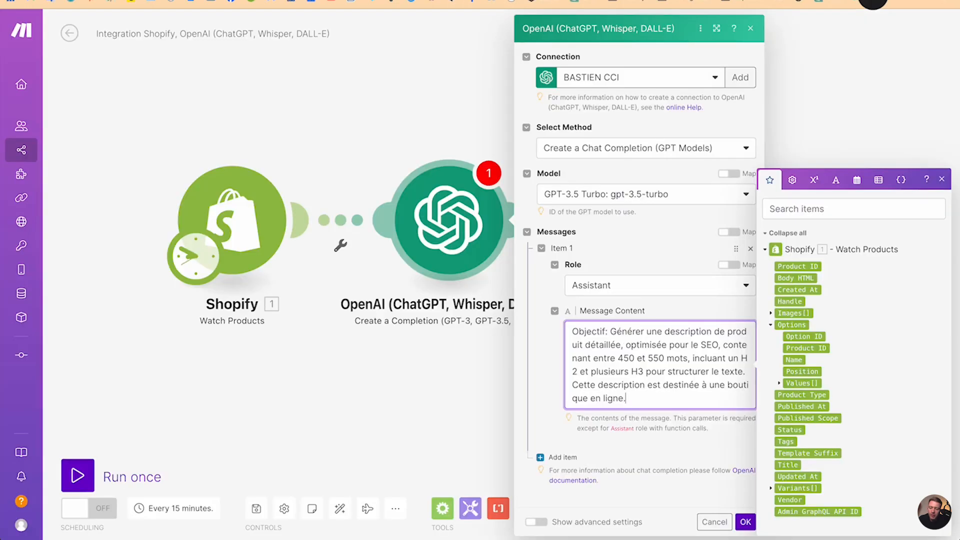
pyautogui.press('Return')
pyautogui.press('Return')
pyautogui.hotkey('ctrl', 'v')
pyautogui.scroll(4, 666, 368)
pyautogui.scroll(2, 666, 367)
pyautogui.scroll(-2, 666, 368)
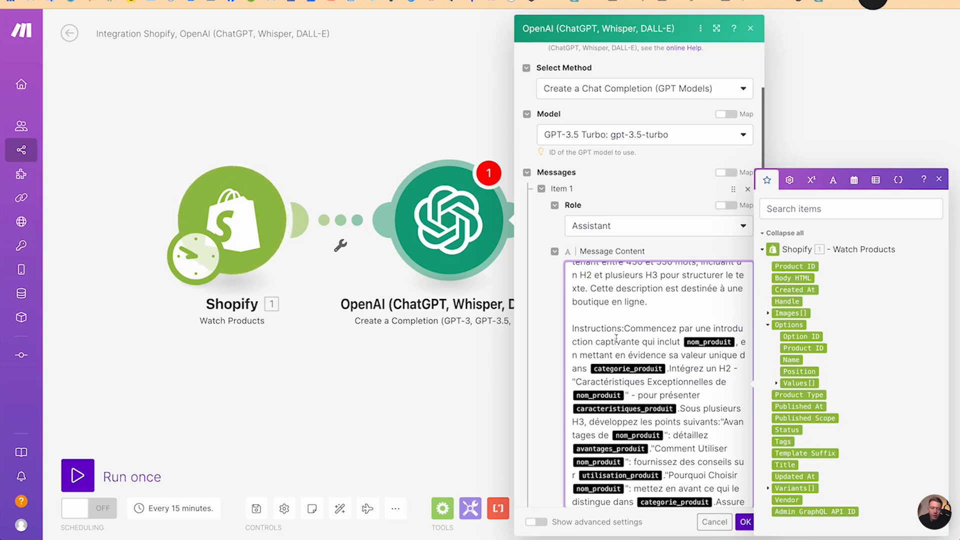
# In the introduction instruction, replace nom_produit with the Shopify Title variable and categorie_produit with Product Type.
pyautogui.press('BackSpace')
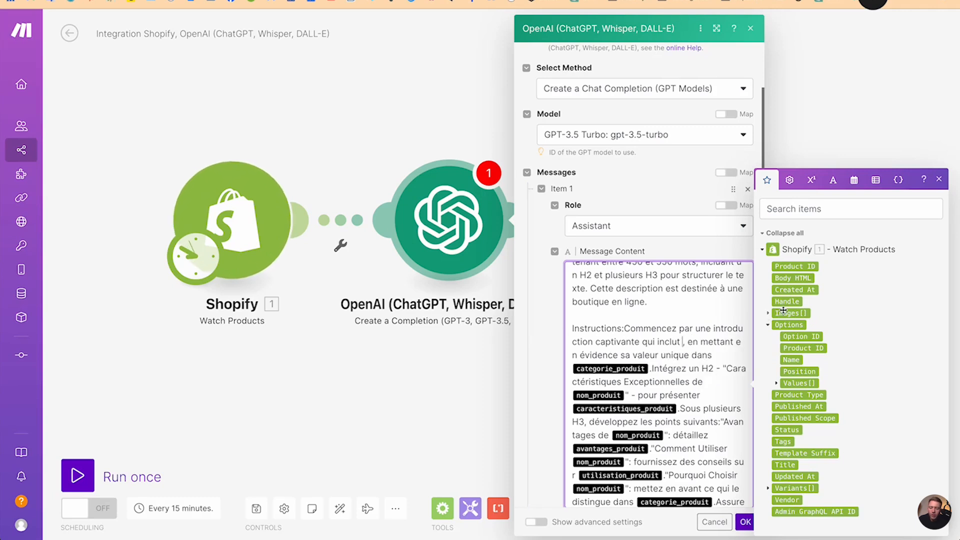
pyautogui.click(783, 466)
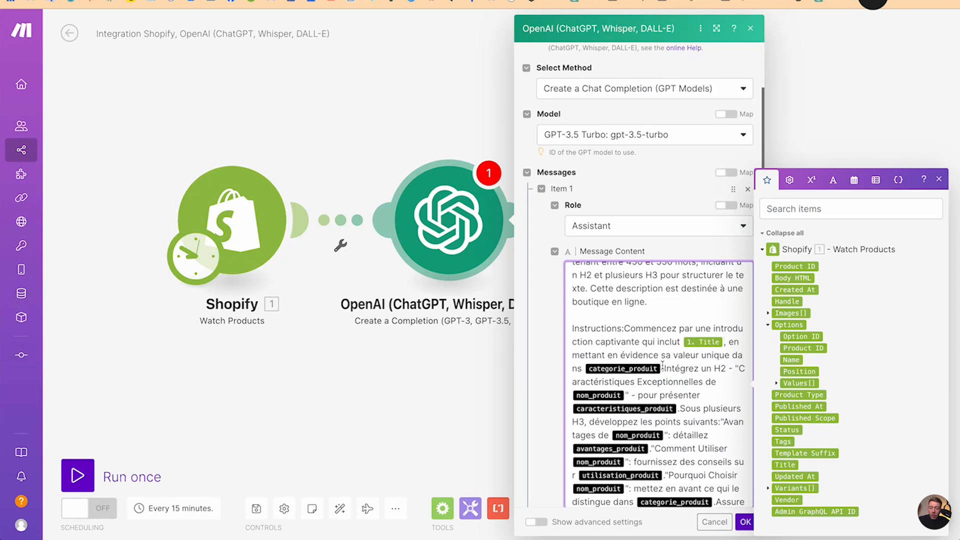
pyautogui.press('BackSpace')
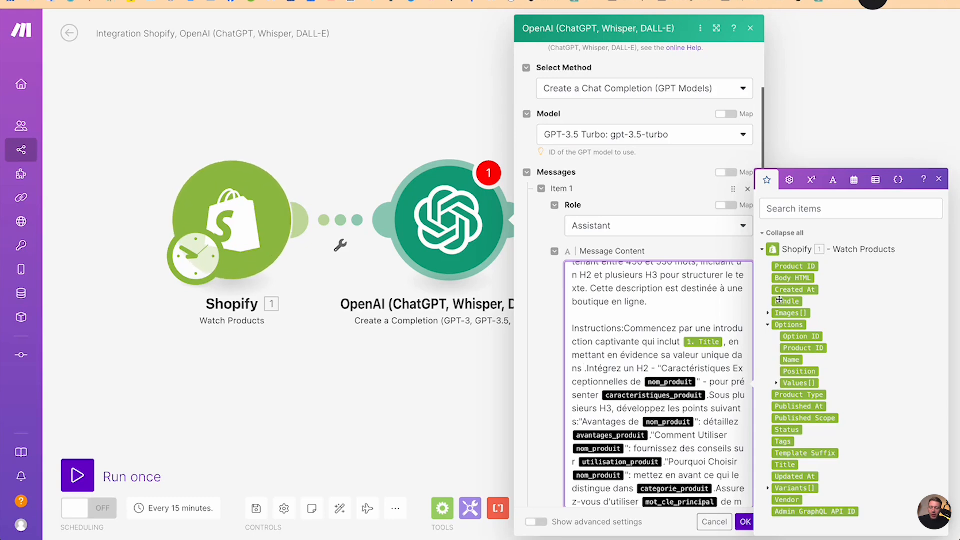
pyautogui.click(785, 395)
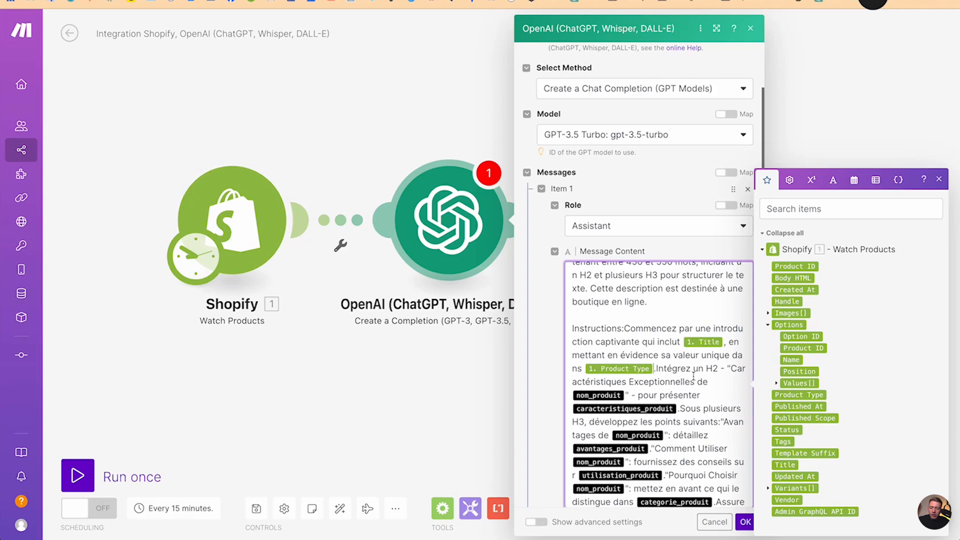
# Replace nom_produit in the H2 heading "Caractéristiques Exceptionnelles de" with the Shopify Title variable.
pyautogui.click(625, 394)
pyautogui.press('BackSpace')
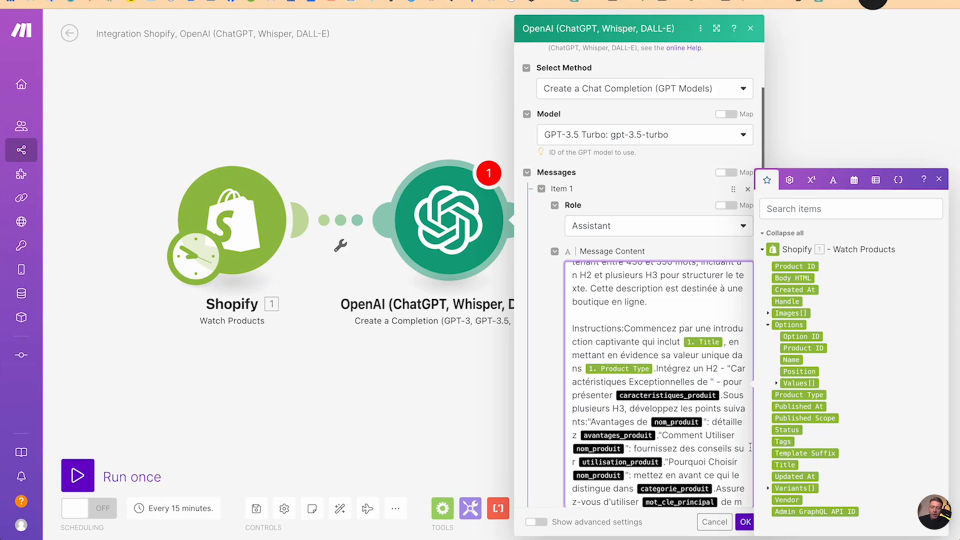
pyautogui.click(784, 464)
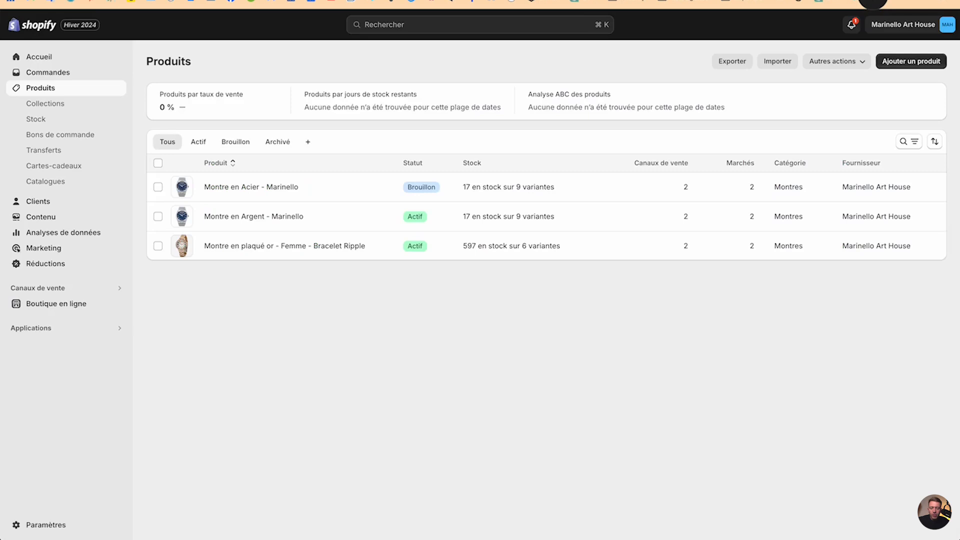
# Open the draft product "Montre en Acier - Marinello" in Shopify and check its product type.
pyautogui.click(248, 189)
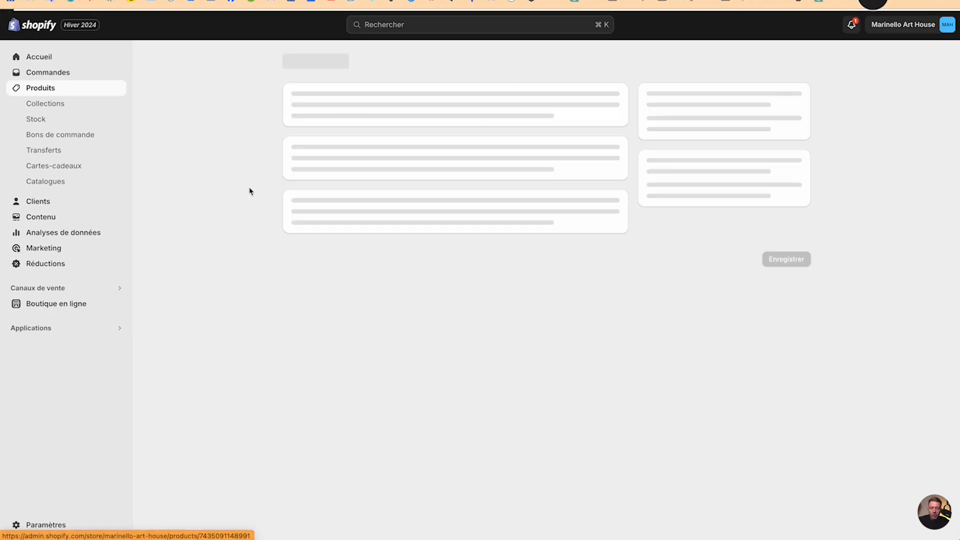
pyautogui.scroll(-5, 761, 343)
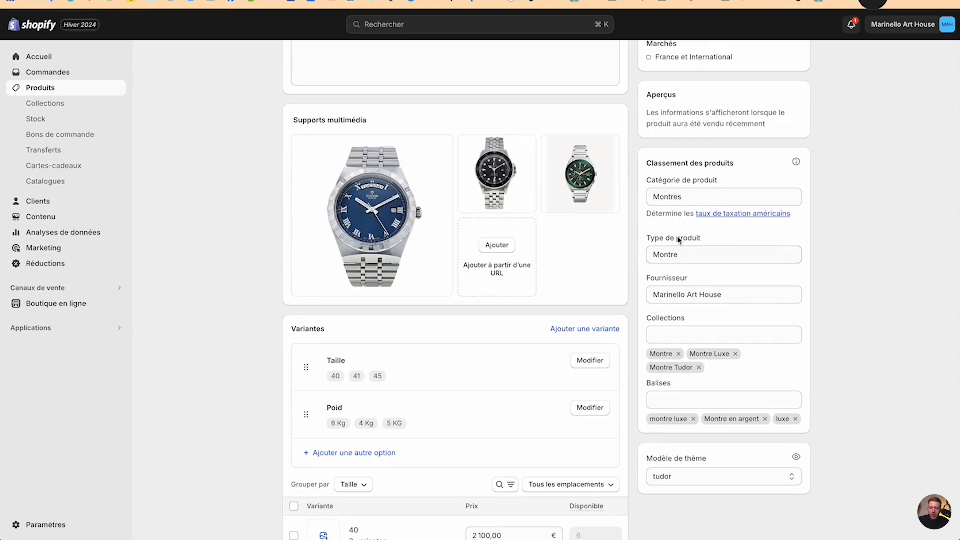
pyautogui.click(679, 255)
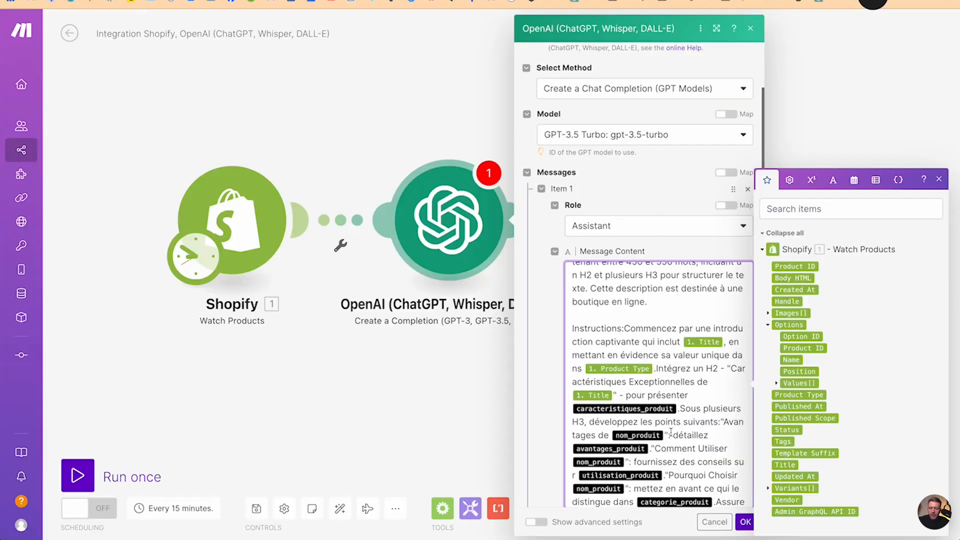
# Back in Make, delete "- pour présenter" and caracteristiques_produit after the H2 heading, and put the H3 instructions in a new paragraph.
pyautogui.scroll(-2, 671, 430)
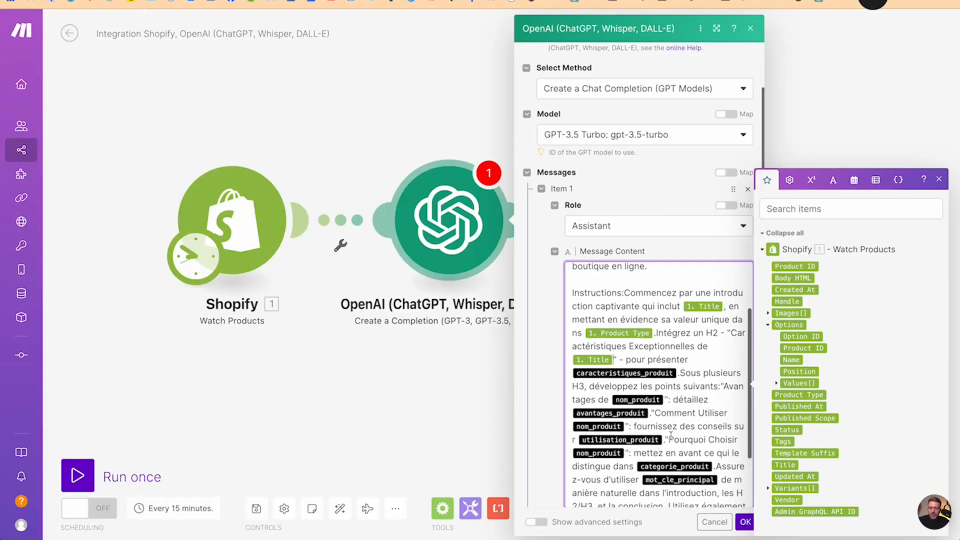
pyautogui.click(677, 373)
pyautogui.press('BackSpace')
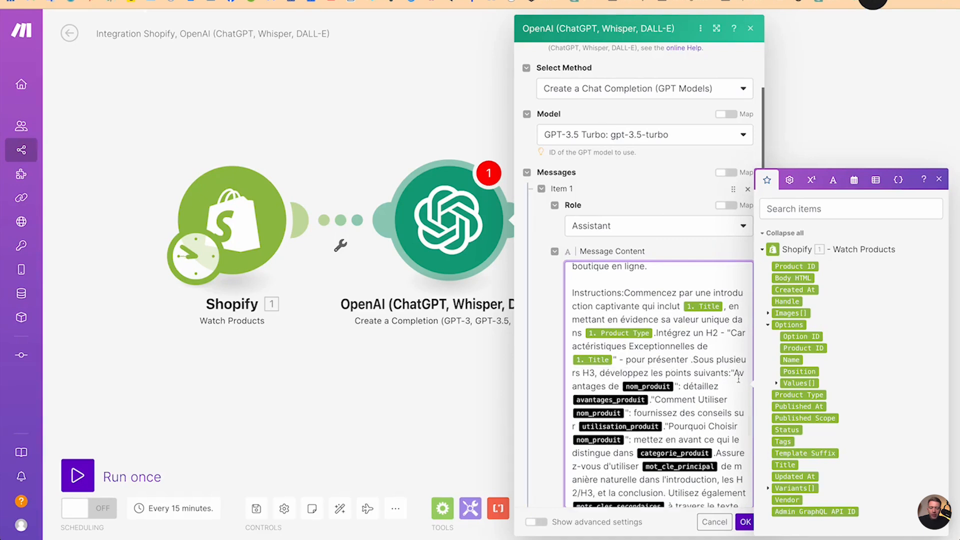
pyautogui.moveTo(687, 358); pyautogui.dragTo(626, 361)
pyautogui.press('BackSpace')
pyautogui.press('BackSpace')
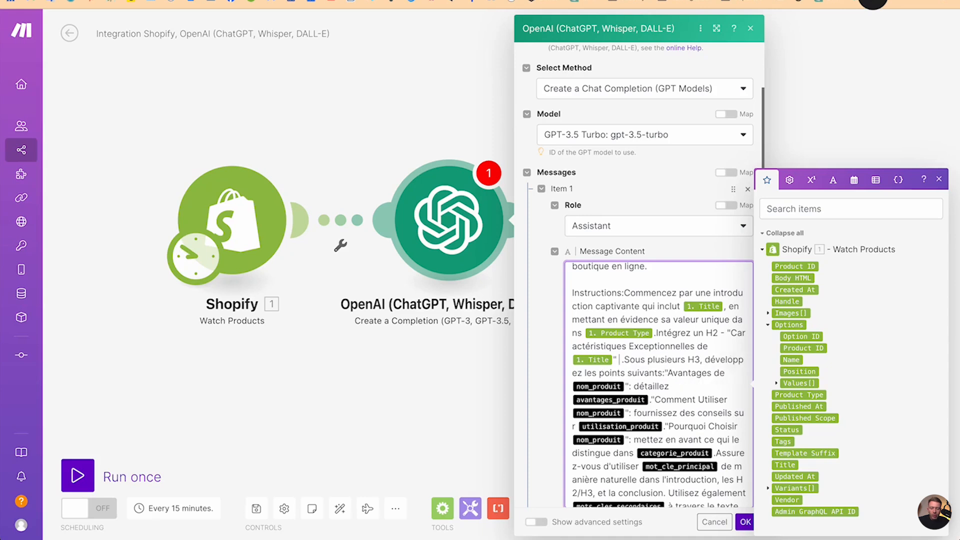
pyautogui.press('Return')
pyautogui.press('Return')
pyautogui.scroll(-1, 675, 441)
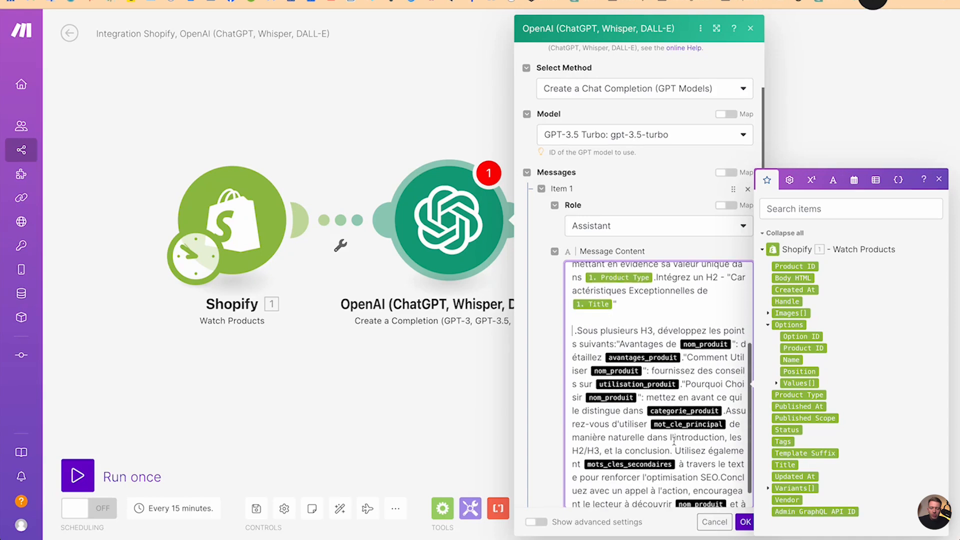
# Replace nom_produit after "Avantages de" with the Shopify Title variable and delete avantages_produit after "détaillez".
pyautogui.scroll(-1, 680, 349)
pyautogui.moveTo(684, 321); pyautogui.dragTo(731, 323)
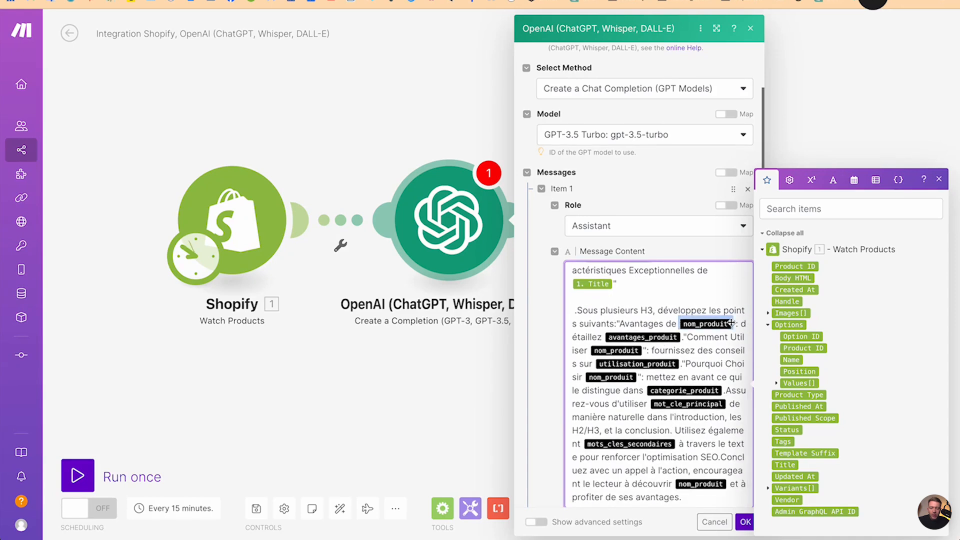
pyautogui.click(785, 464)
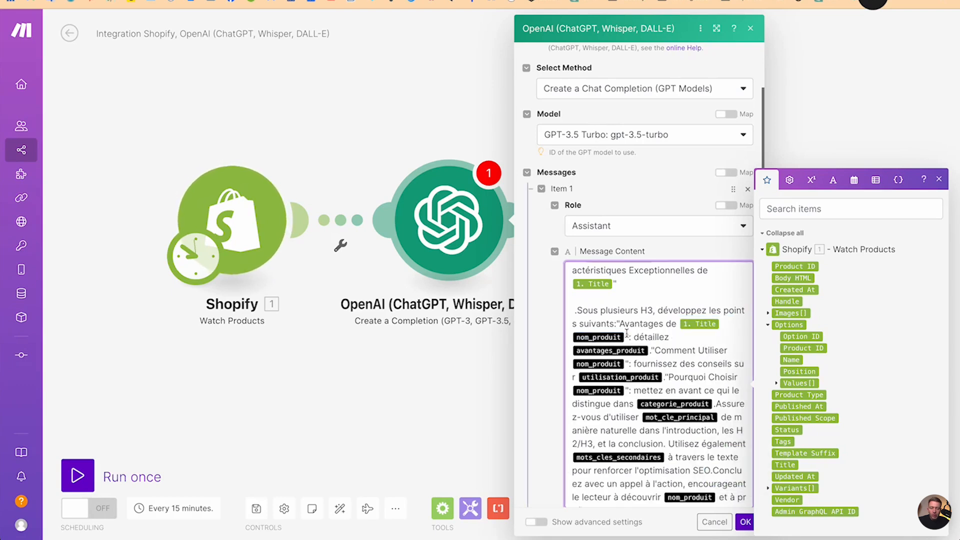
pyautogui.press('Delete')
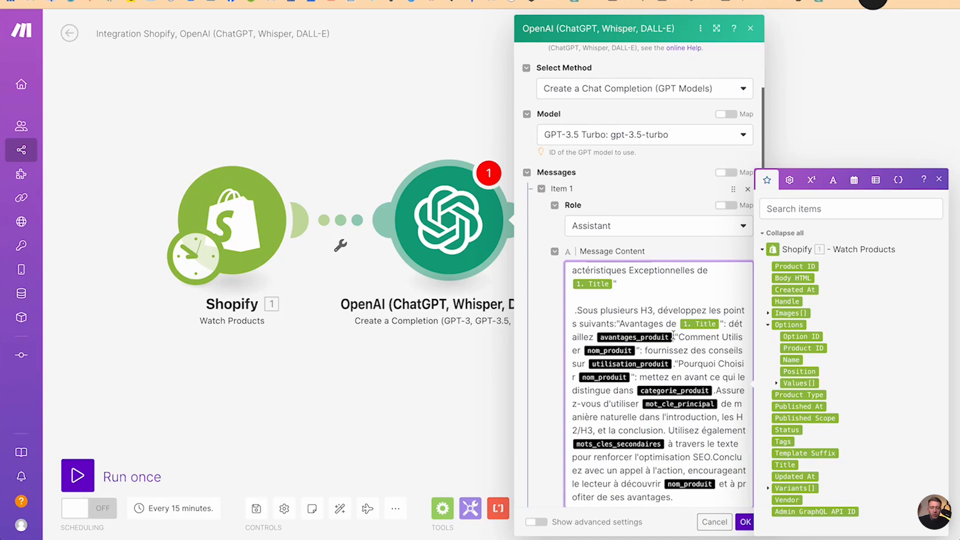
pyautogui.press('BackSpace')
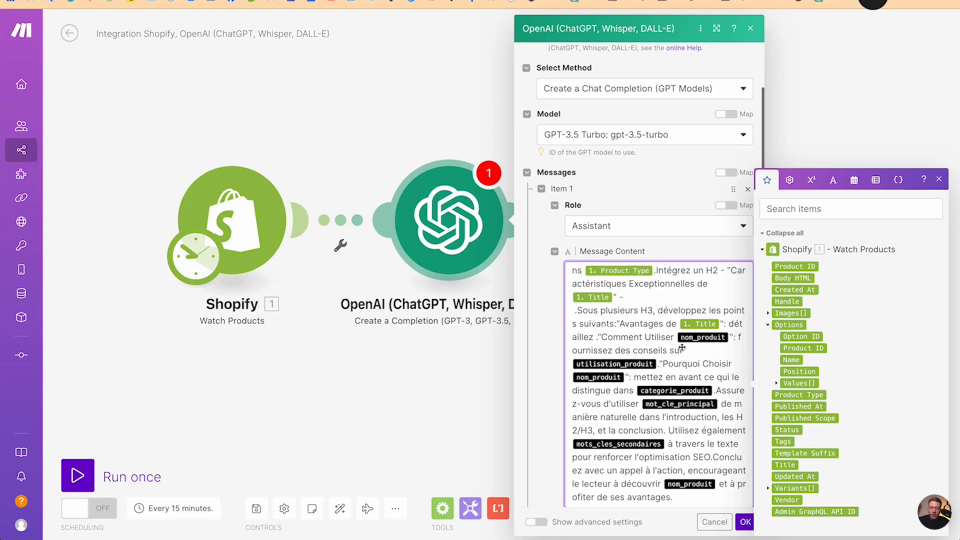
# Replace nom_produit after "Comment Utiliser" with the Shopify Title variable.
pyautogui.scroll(-1, 682, 347)
pyautogui.scroll(1, 685, 350)
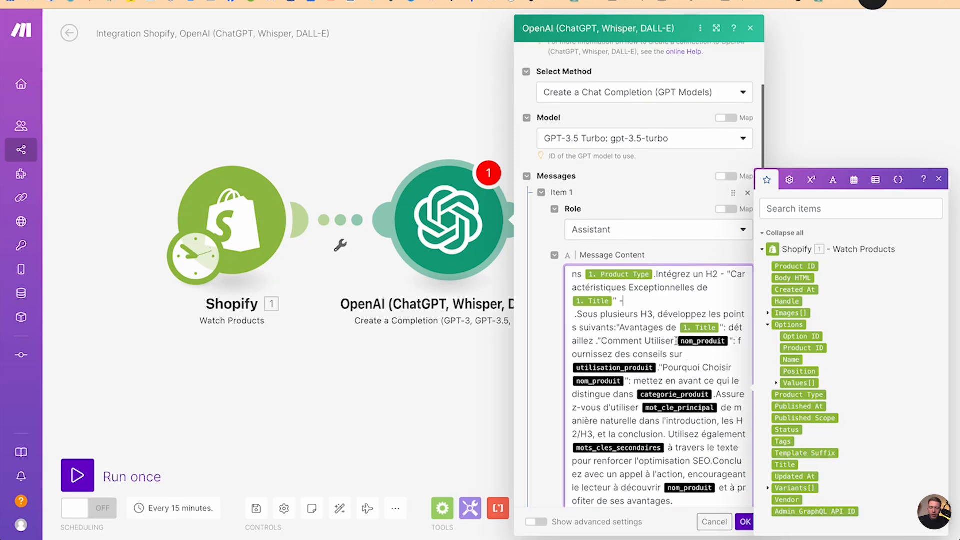
pyautogui.hotkey('ctrl', 'v')
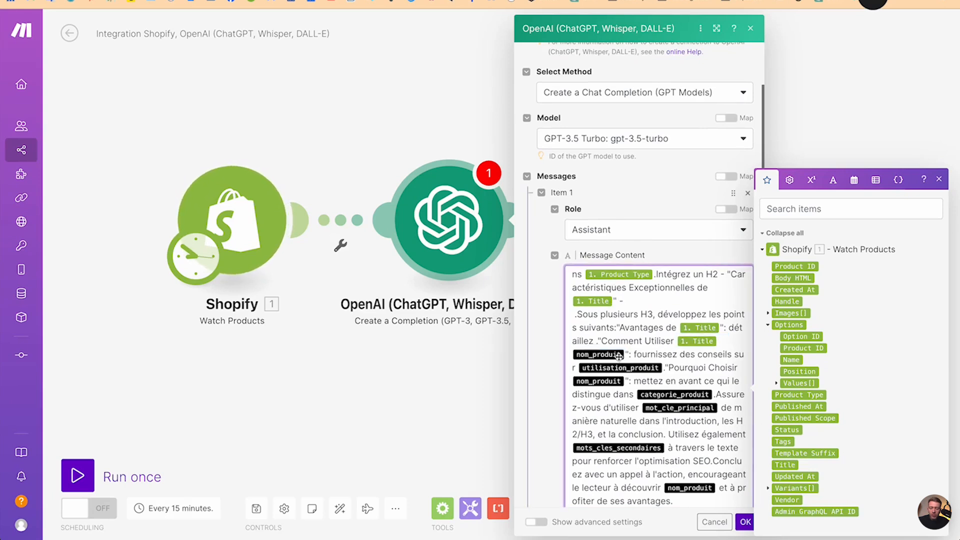
pyautogui.scroll(-2, 633, 370)
pyautogui.scroll(2, 637, 279)
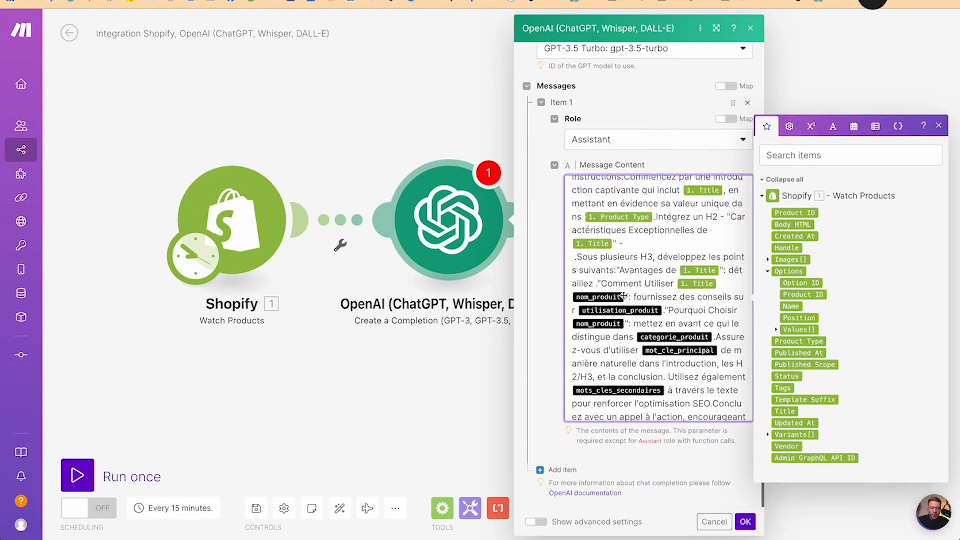
pyautogui.click(625, 296)
pyautogui.press('BackSpace')
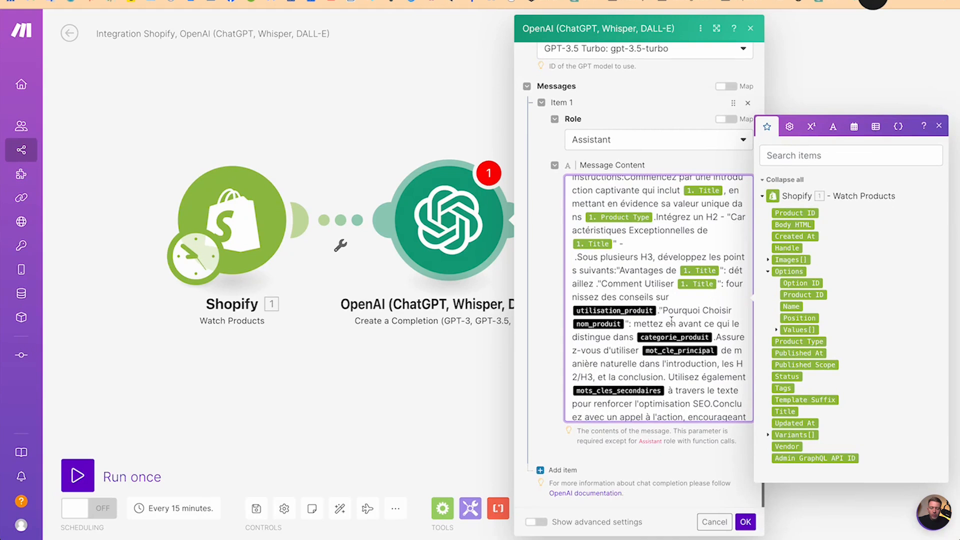
# Delete the text "fournissez des conseils sur" and its utilisation_produit variable from the "Comment Utiliser" point.
pyautogui.click(658, 310)
pyautogui.press('BackSpace')
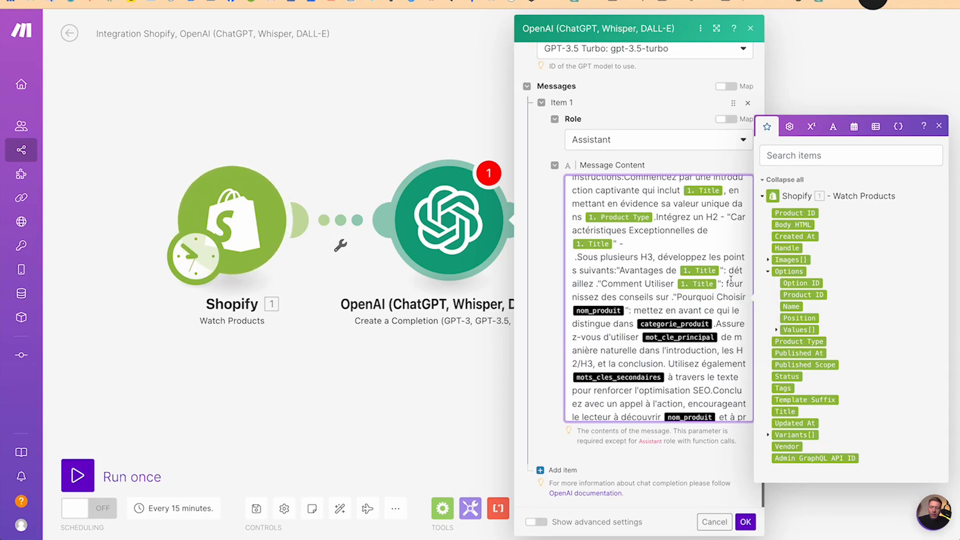
pyautogui.moveTo(726, 282); pyautogui.dragTo(668, 296)
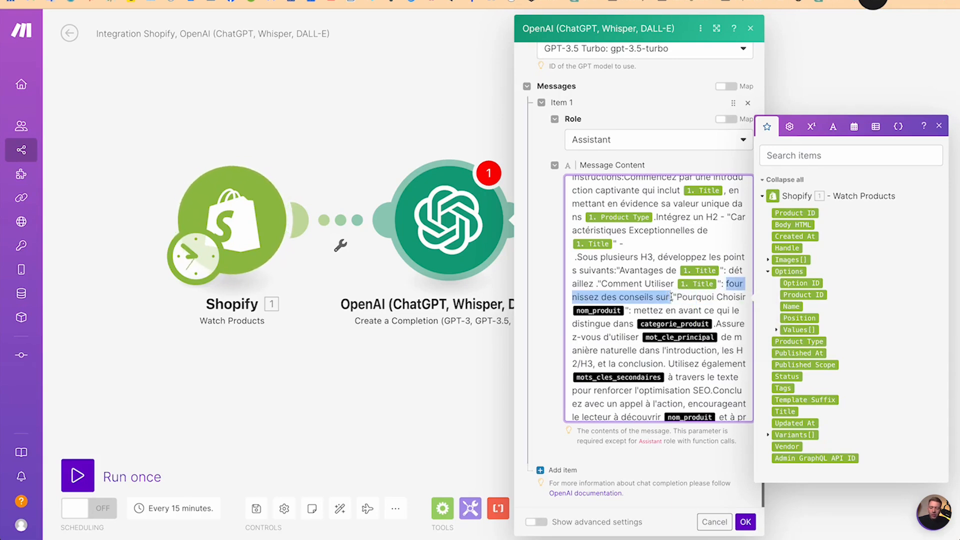
pyautogui.press('BackSpace')
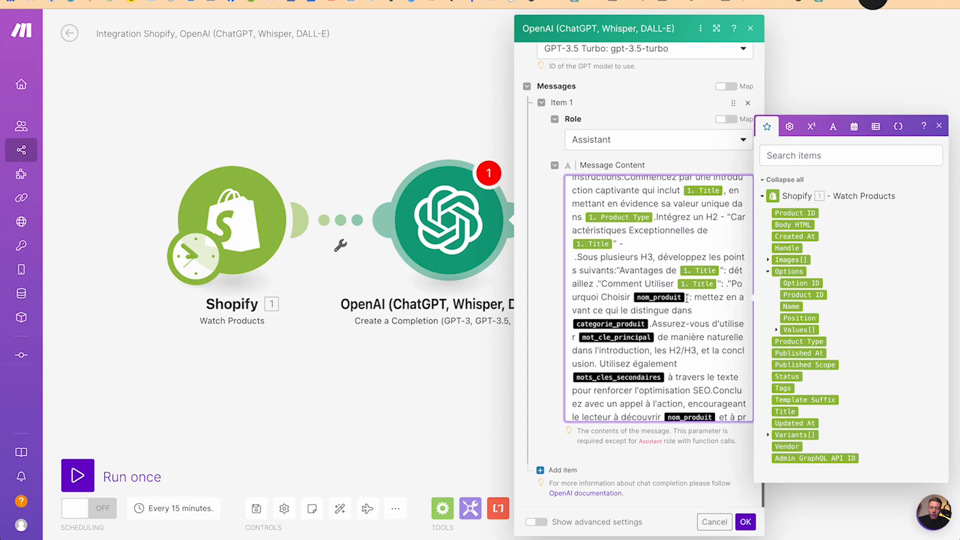
# Replace nom_produit after "Pourquoi Choisir" and mot_cle_principal after "Assurez-vous d'utiliser" with the Shopify Title variable.
pyautogui.press('BackSpace')
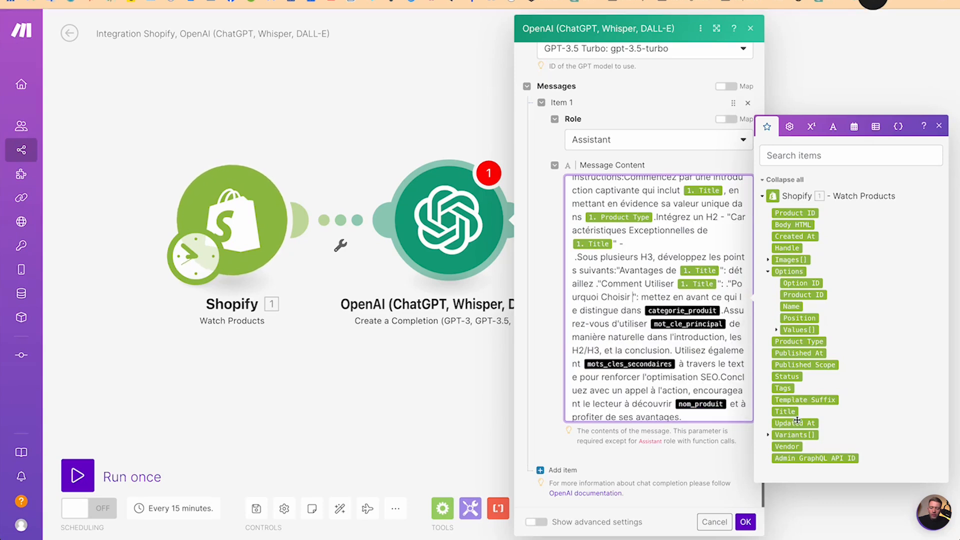
pyautogui.click(789, 411)
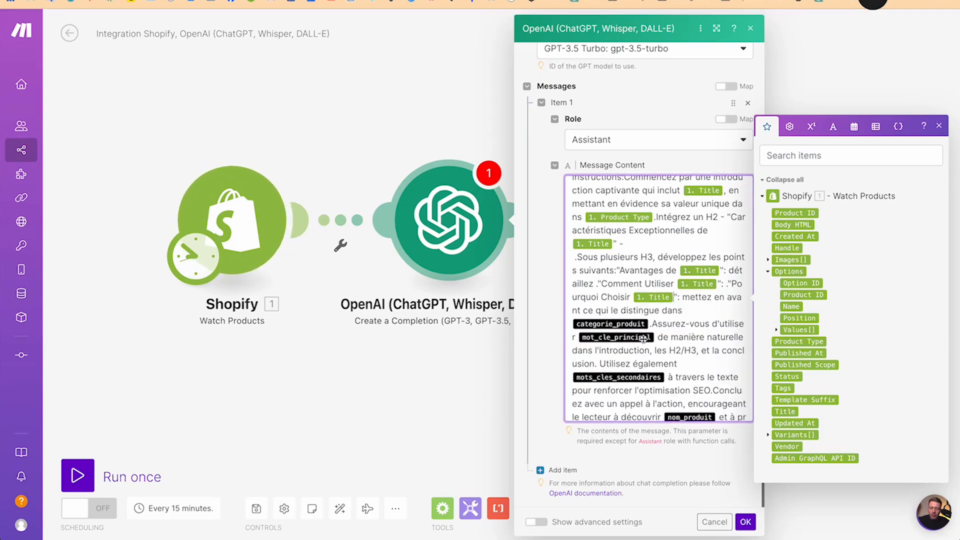
pyautogui.press('BackSpace')
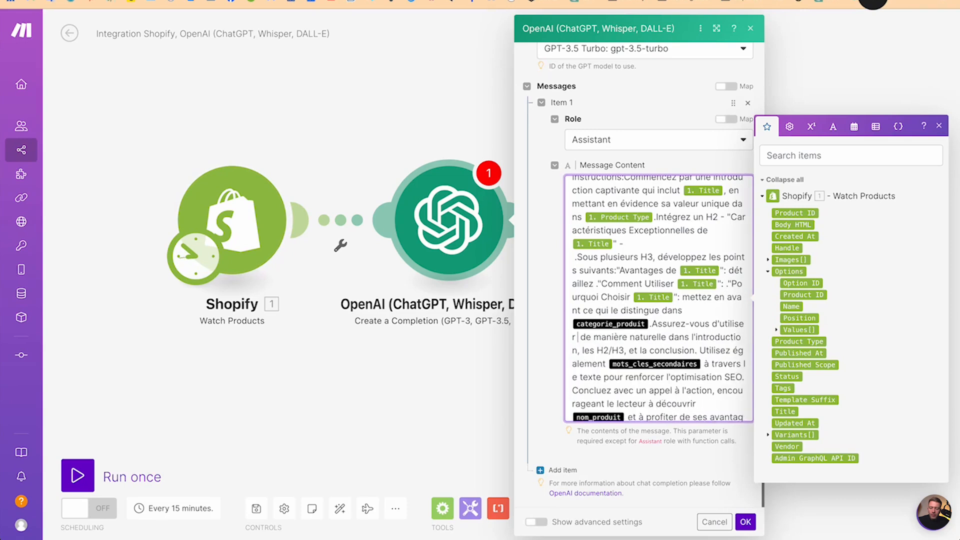
pyautogui.click(784, 412)
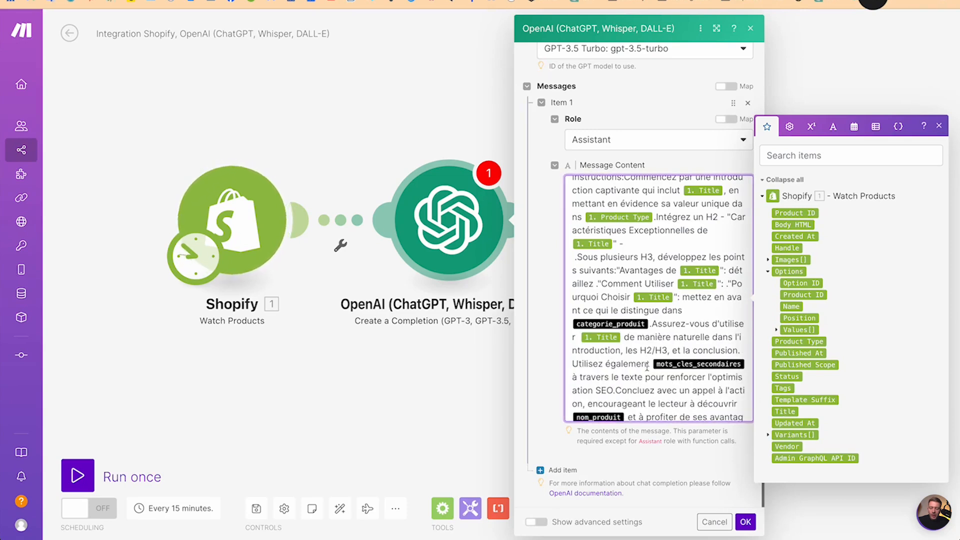
# Expand the Shopify Variants variables and look for one that could replace mots_cles_secondaires.
pyautogui.moveTo(651, 366); pyautogui.dragTo(711, 356)
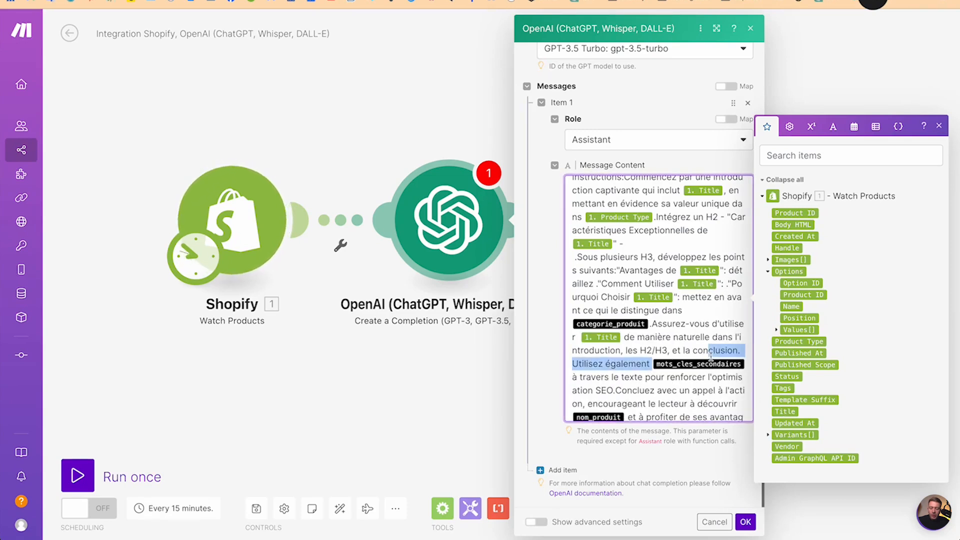
pyautogui.click(649, 363)
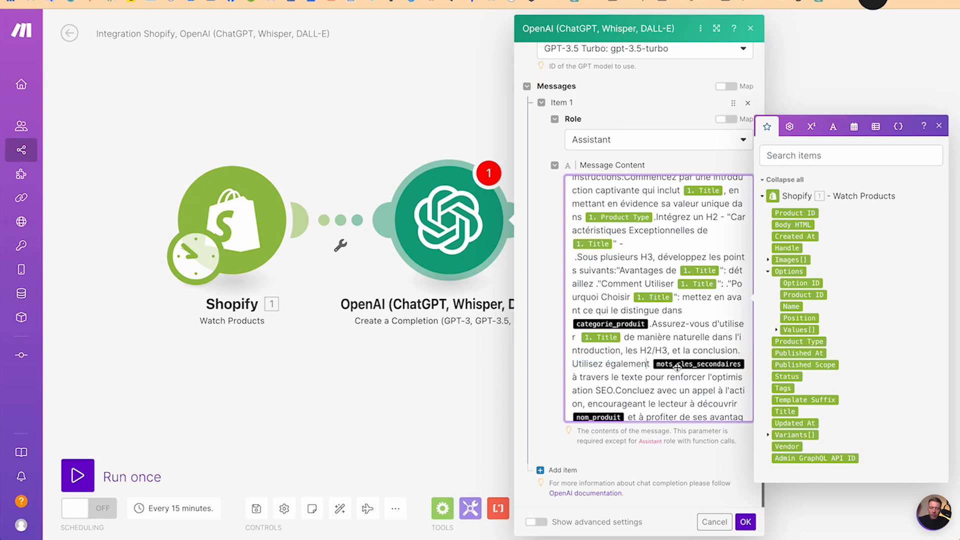
pyautogui.scroll(-1, 653, 355)
pyautogui.moveTo(652, 344); pyautogui.dragTo(748, 346)
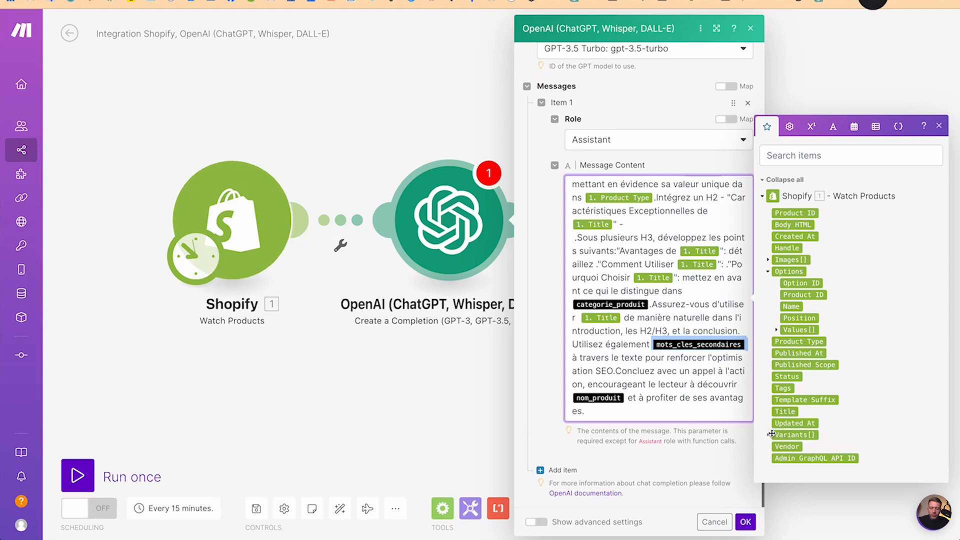
pyautogui.click(770, 434)
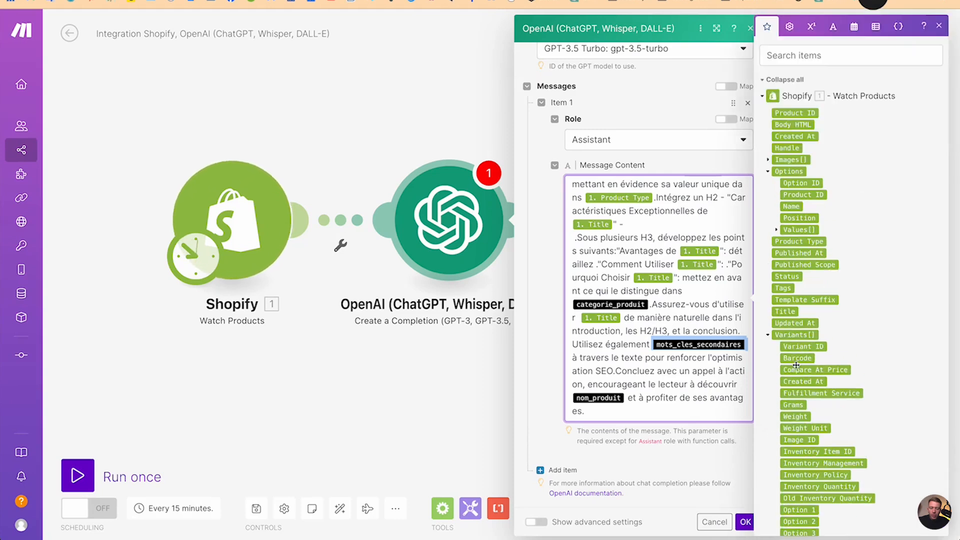
pyautogui.scroll(-2, 795, 425)
pyautogui.scroll(1, 796, 436)
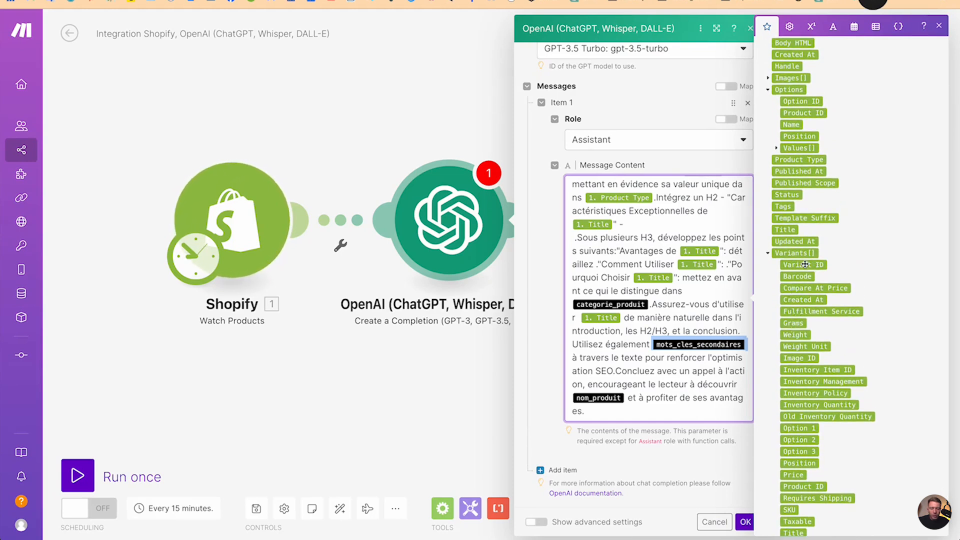
# Delete categorie_produit after "distingue dans" and all the prompt text from "Utilisez également" to the end.
pyautogui.click(649, 304)
pyautogui.press('BackSpace')
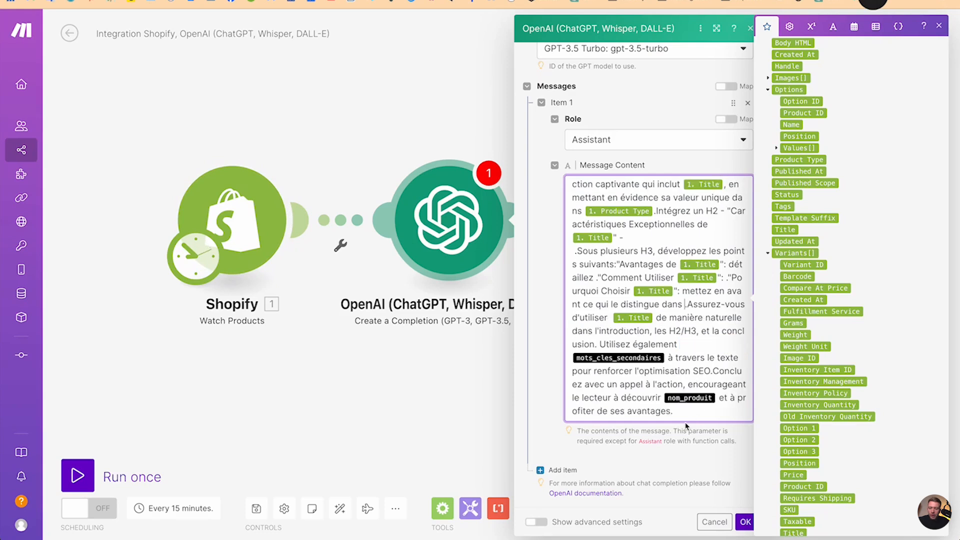
pyautogui.moveTo(681, 406); pyautogui.dragTo(598, 344)
pyautogui.press('BackSpace')
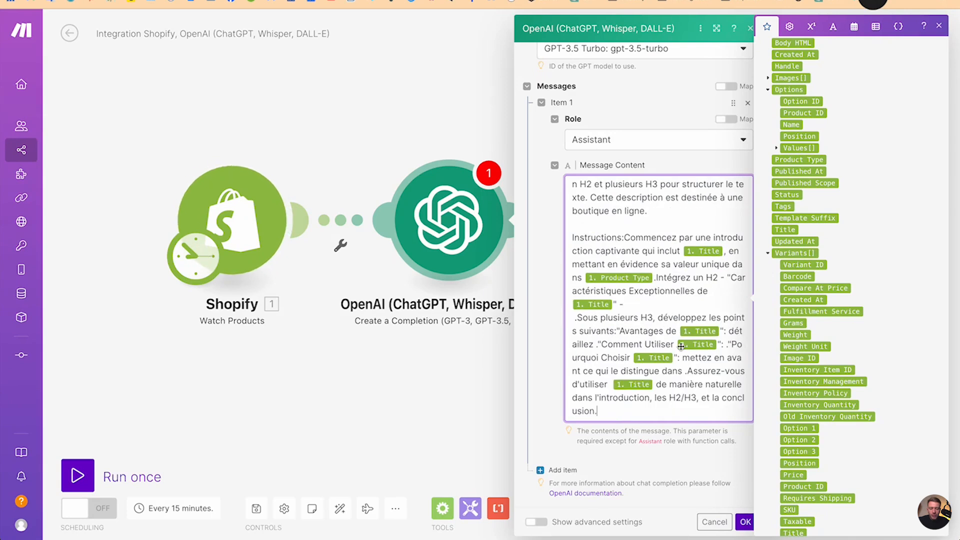
# End the prompt with "et la conclusion." followed by empty lines.
pyautogui.press('Return')
pyautogui.press('BackSpace')
pyautogui.press('BackSpace')
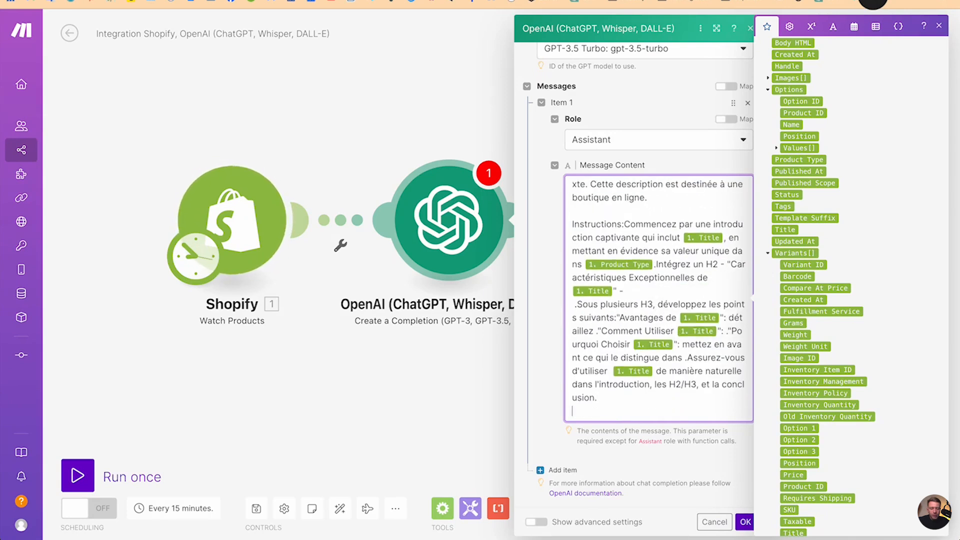
pyautogui.write('.')
pyautogui.press('Return')
pyautogui.press('Return')
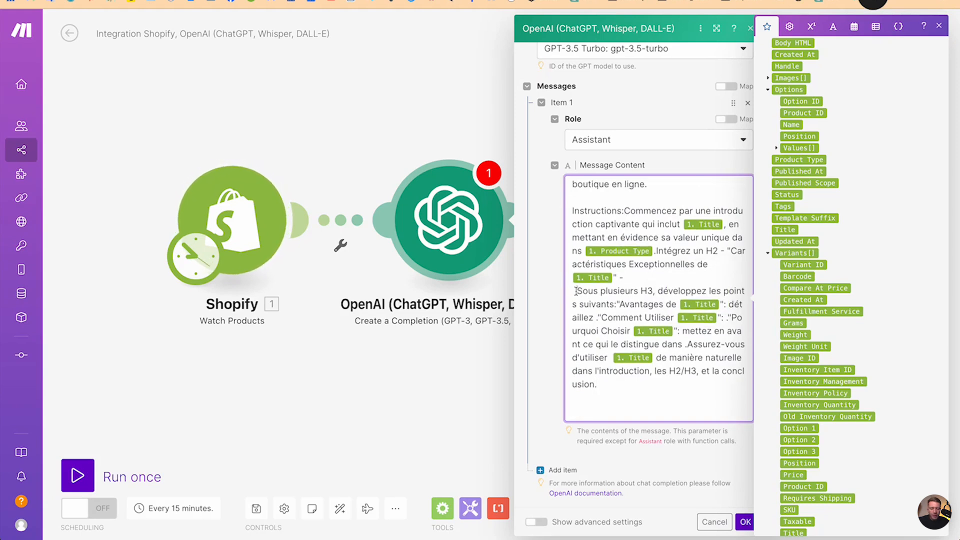
# Remove the dash and line break after "Caractéristiques Exceptionnelles de" Title, and start "Sous plusieurs H3" as a new paragraph after a blank line.
pyautogui.press('BackSpace')
pyautogui.press('BackSpace')
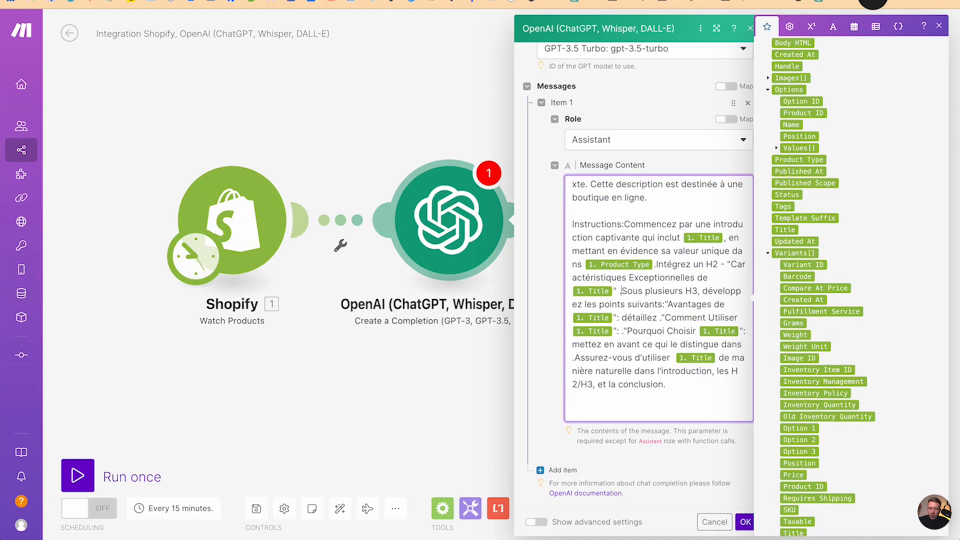
pyautogui.press('Return')
pyautogui.press('Return')
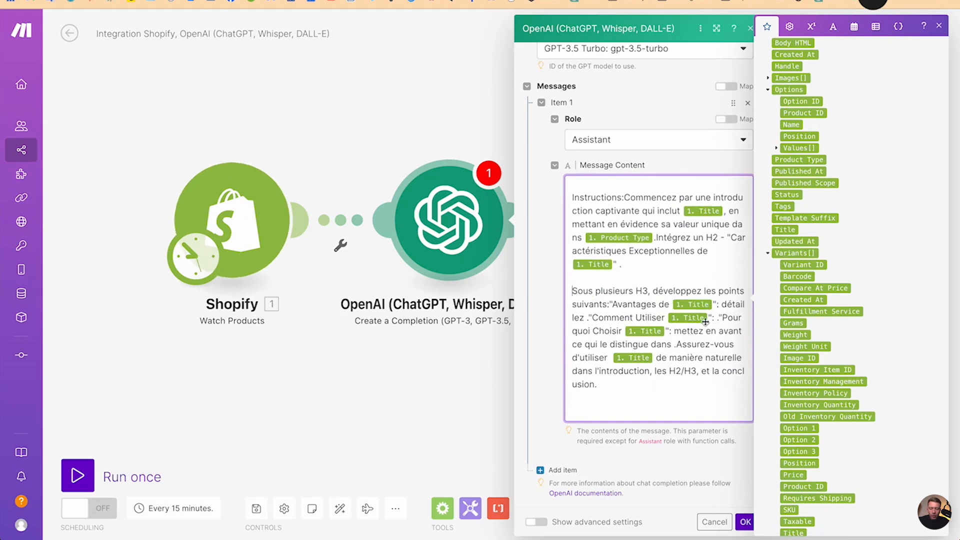
# Insert a space between "Instructions:" and "Commencez" and read through the prompt.
pyautogui.scroll(3, 601, 266)
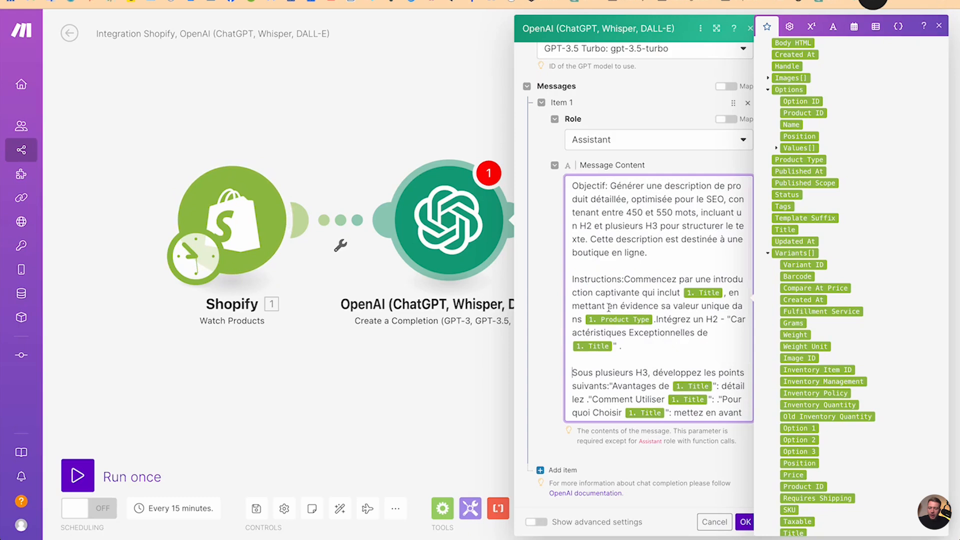
pyautogui.scroll(-1, 608, 307)
pyautogui.click(624, 261)
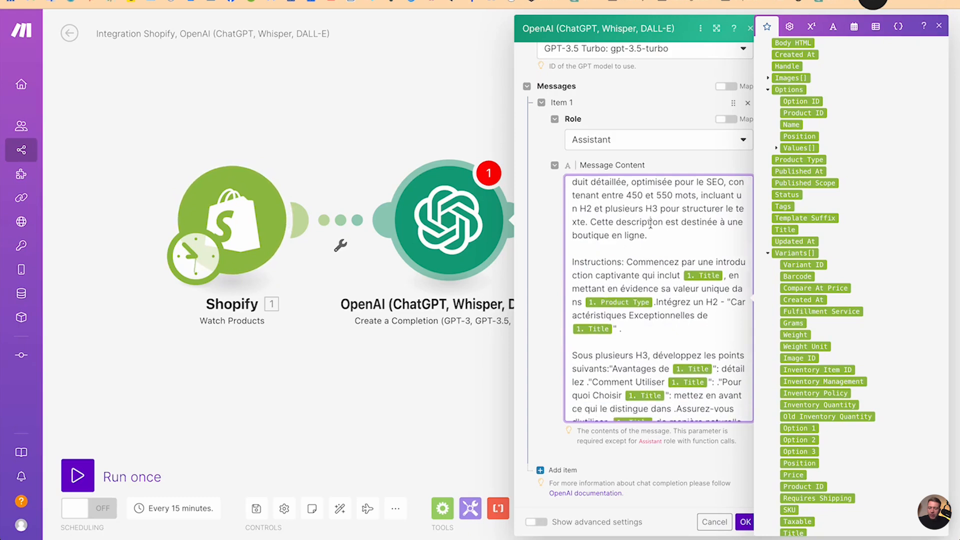
pyautogui.scroll(1, 651, 223)
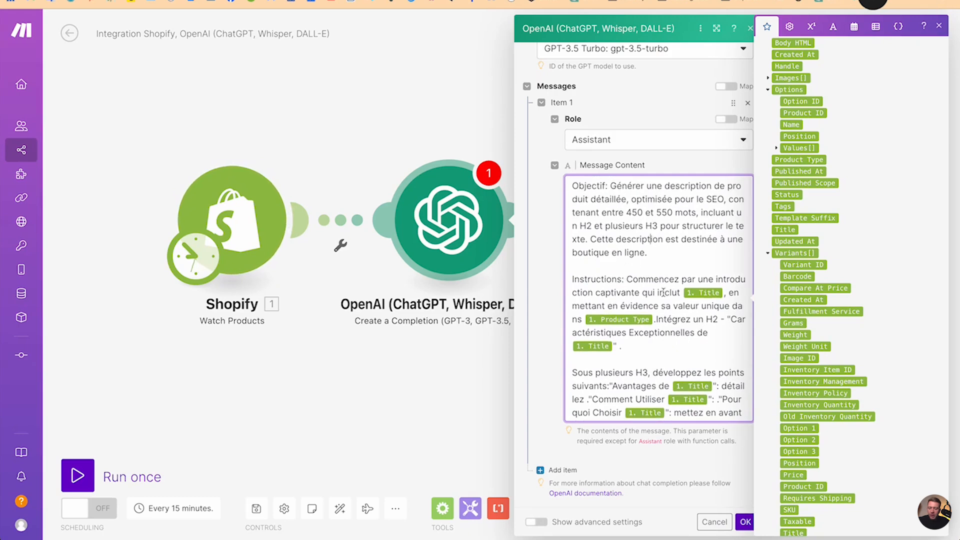
pyautogui.scroll(-3, 663, 293)
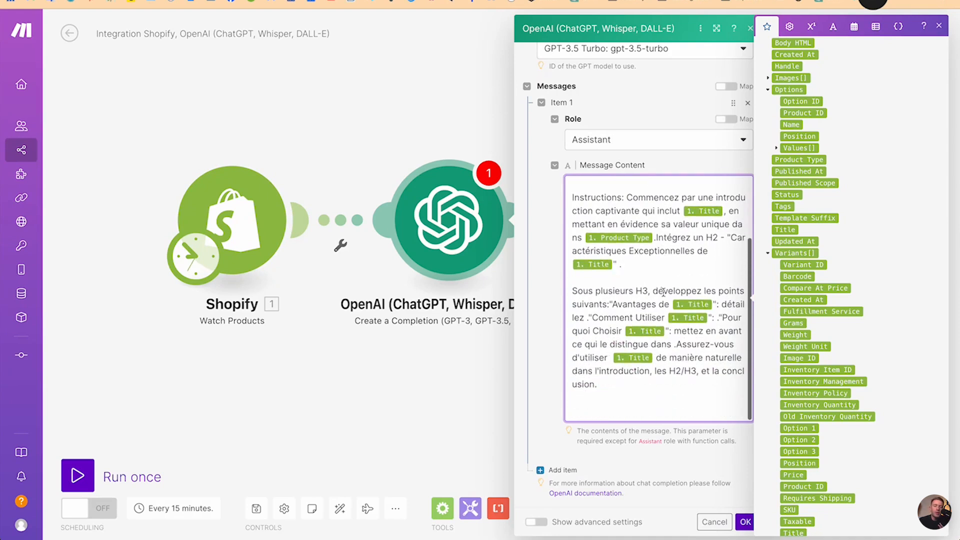
pyautogui.scroll(1, 580, 403)
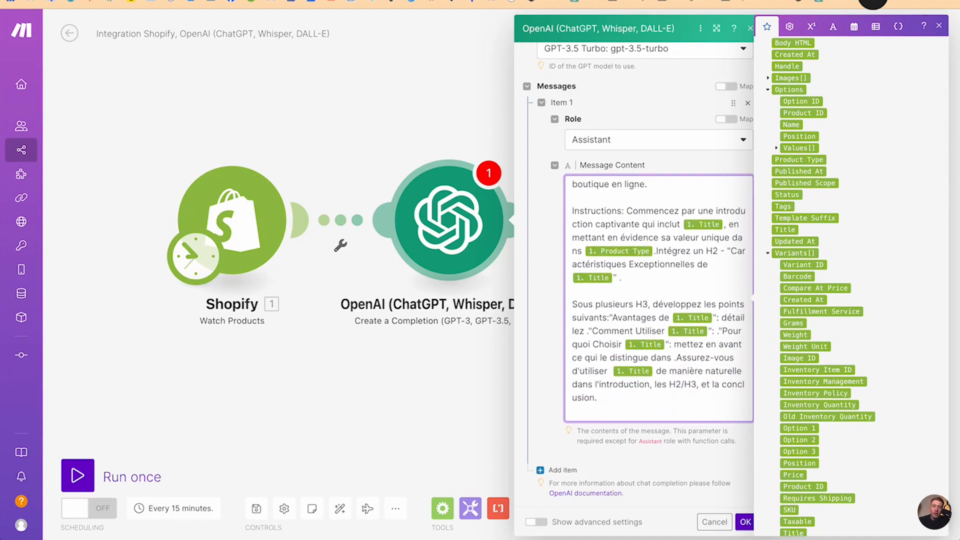
# Switch to the ChatGPT conversation and copy the fifth instruction, from "Concluez avec un appel à l'action" to "profiter de ses avantages.".
pyautogui.hotkey('ctrl', 'Tab')
pyautogui.scroll(-5, 429, 339)
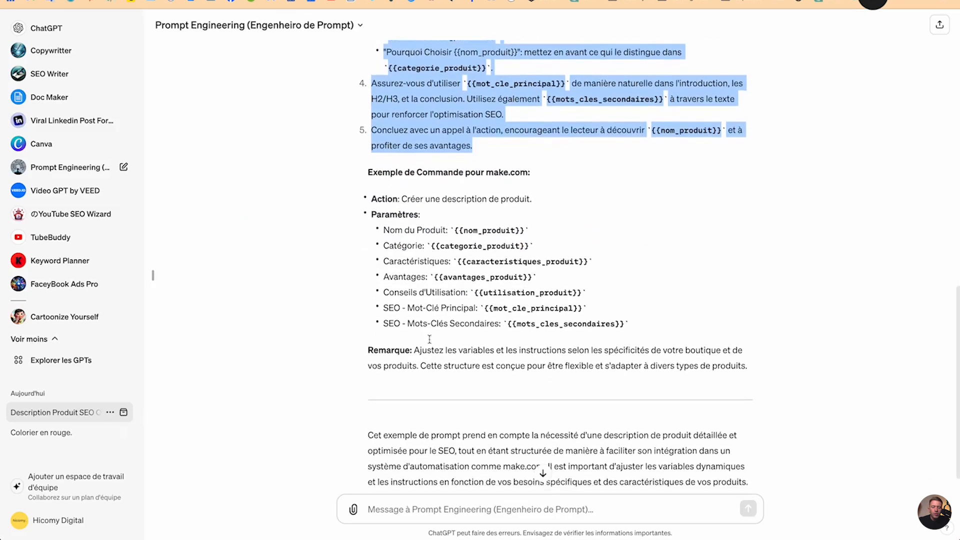
pyautogui.scroll(-1, 410, 313)
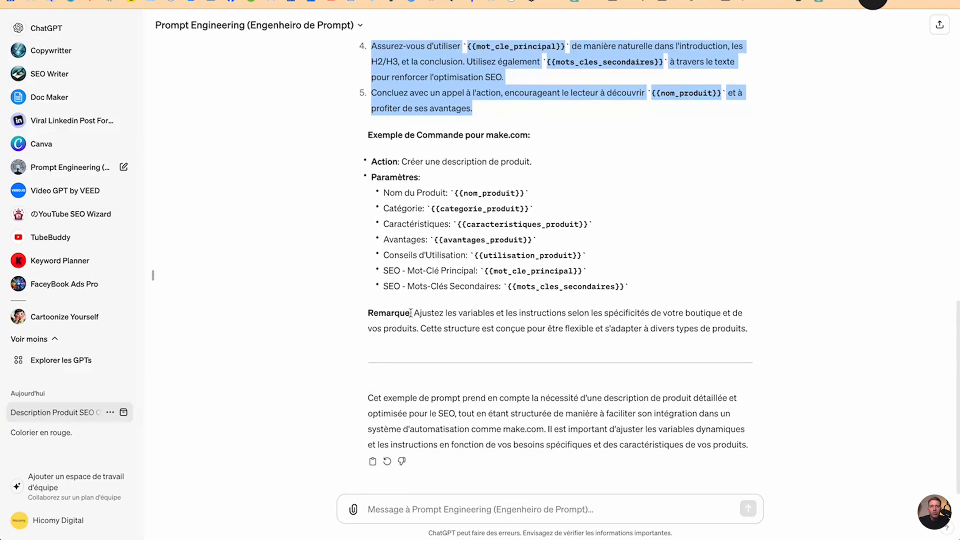
pyautogui.moveTo(413, 313); pyautogui.dragTo(529, 315)
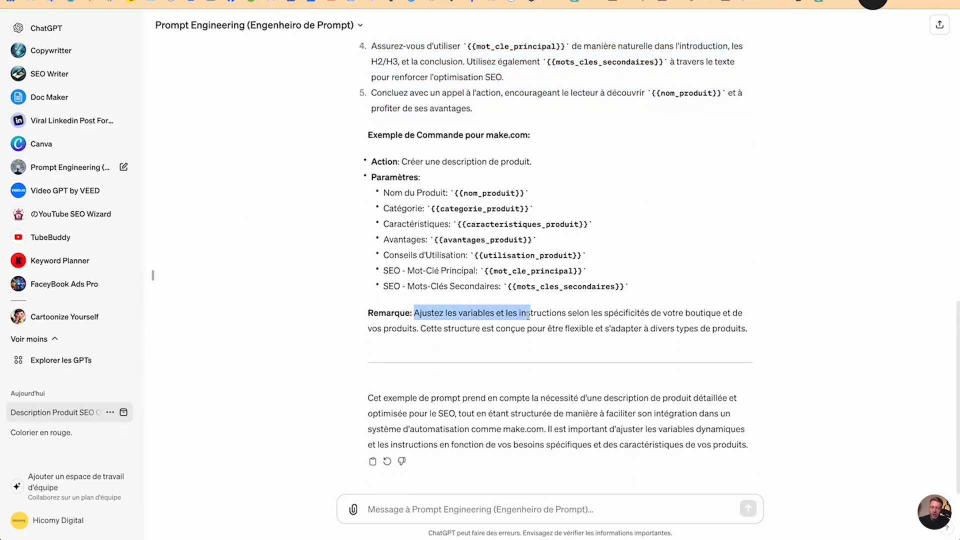
pyautogui.scroll(3, 528, 316)
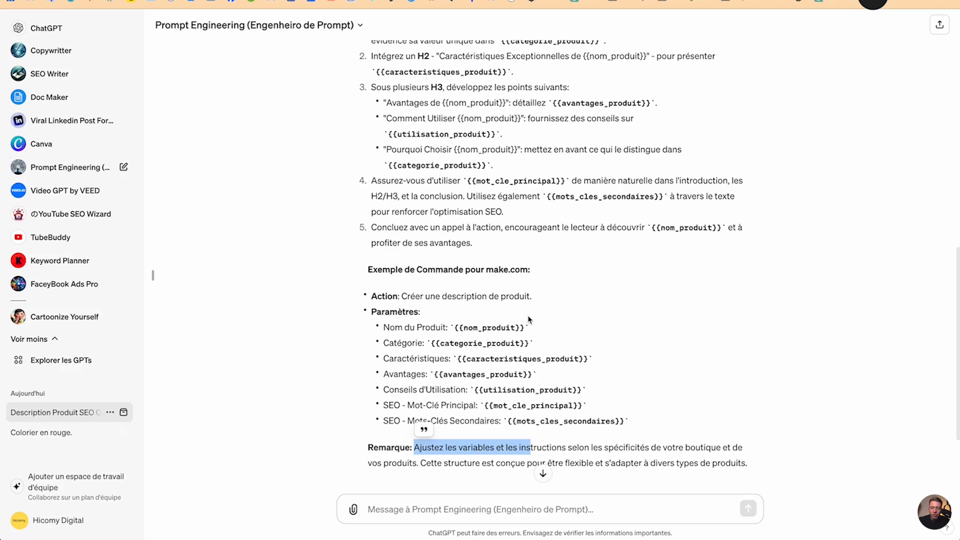
pyautogui.moveTo(371, 227); pyautogui.dragTo(487, 242)
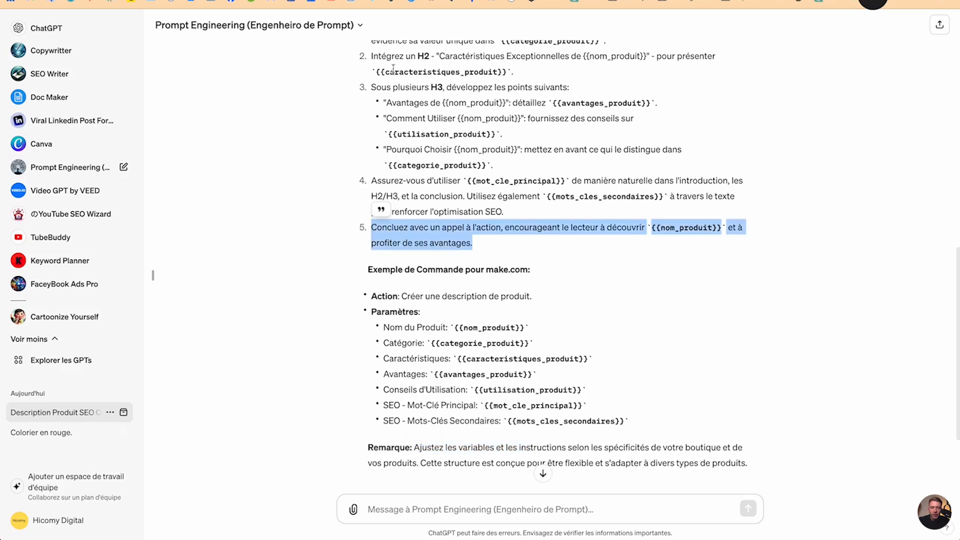
# Return to the Make scenario and paste the copied "Concluez avec un appel à l'action" instruction as a new paragraph at the prompt's end.
pyautogui.hotkey('alt', 'Tab')
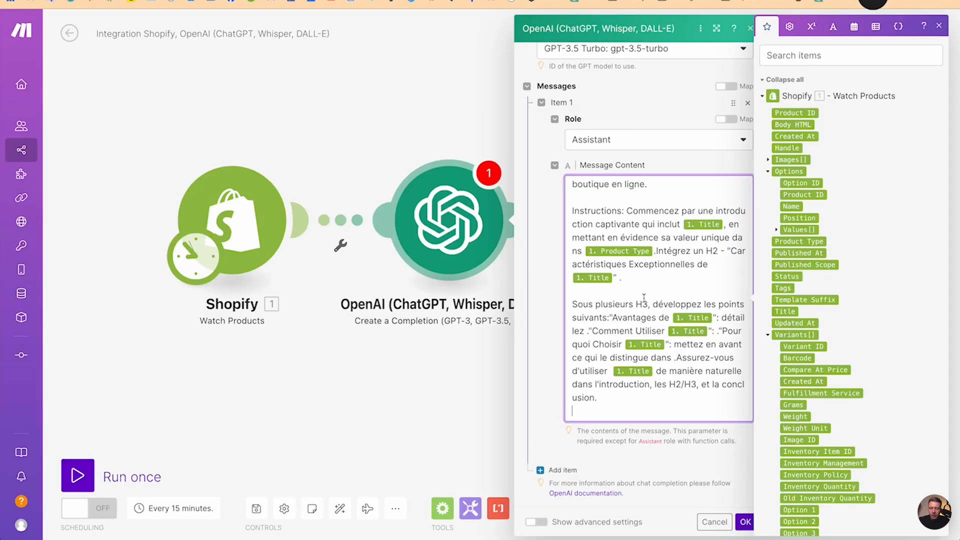
pyautogui.press('Return')
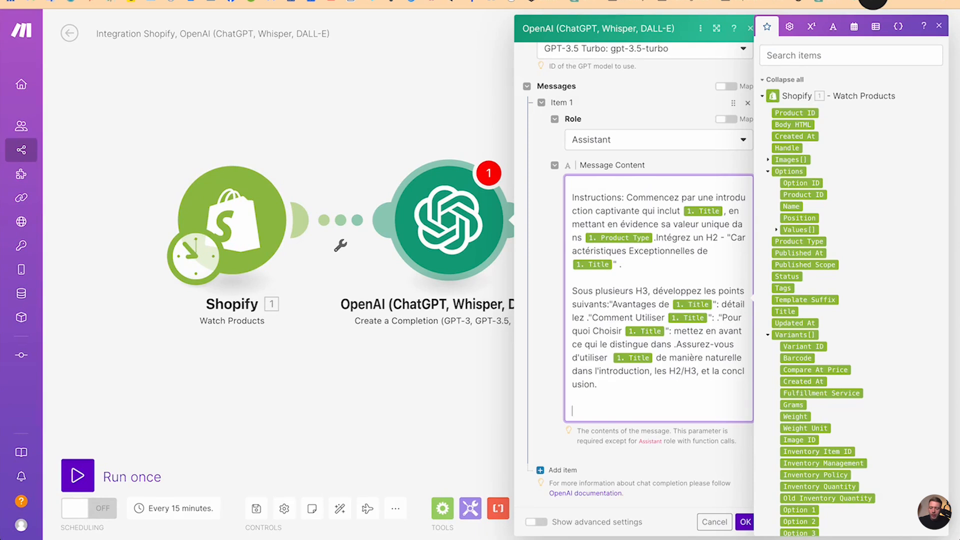
pyautogui.hotkey('ctrl', 'v')
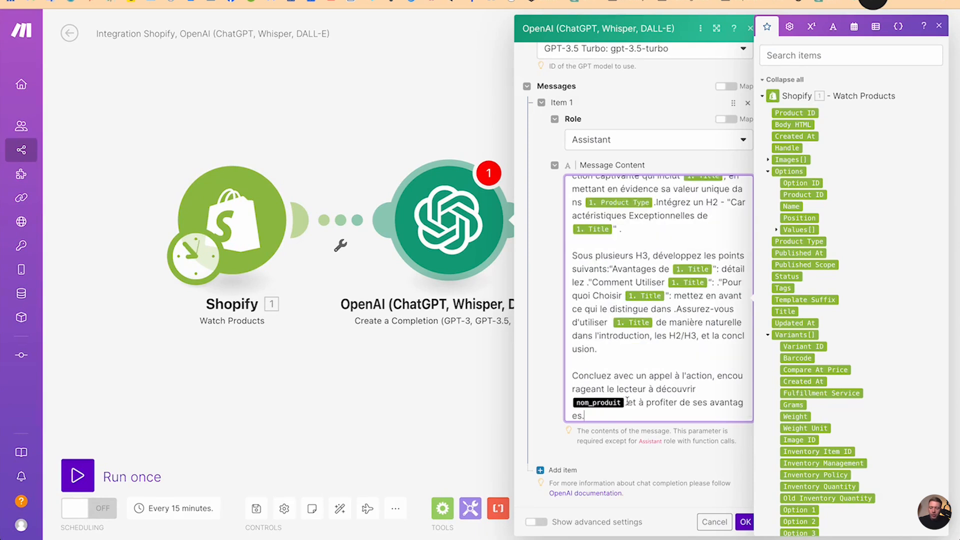
# Replace nom_produit after "le lecteur à découvrir" with the Shopify Title variable and close the variable picker.
pyautogui.press('BackSpace')
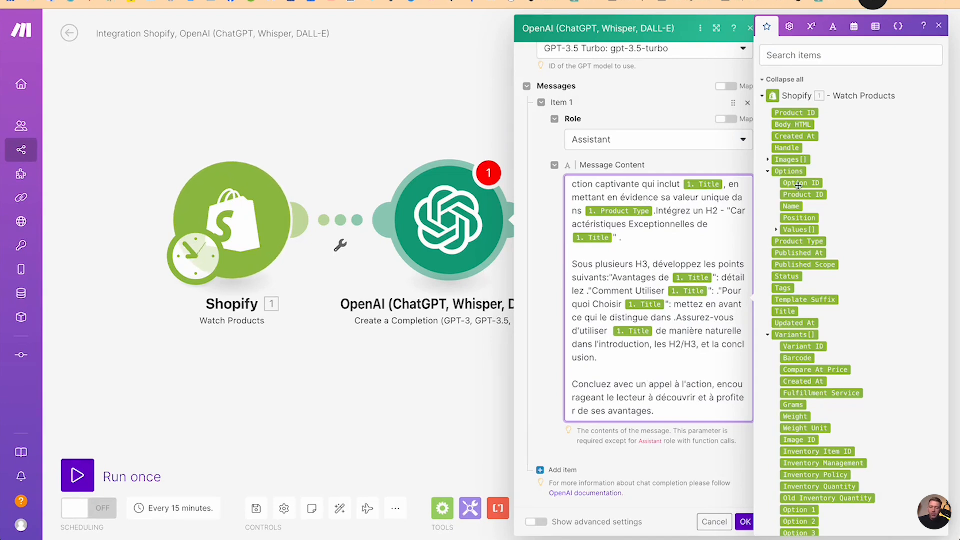
pyautogui.click(776, 311)
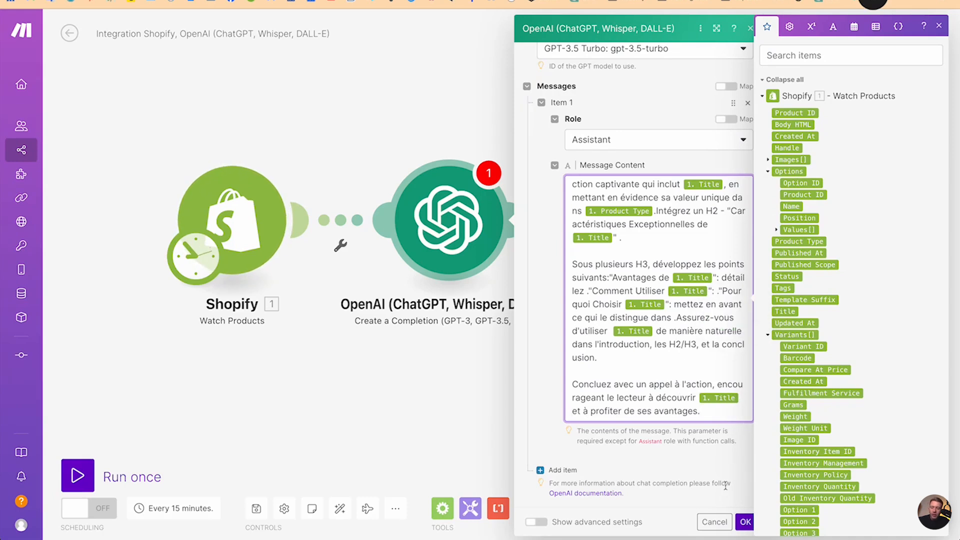
pyautogui.click(743, 468)
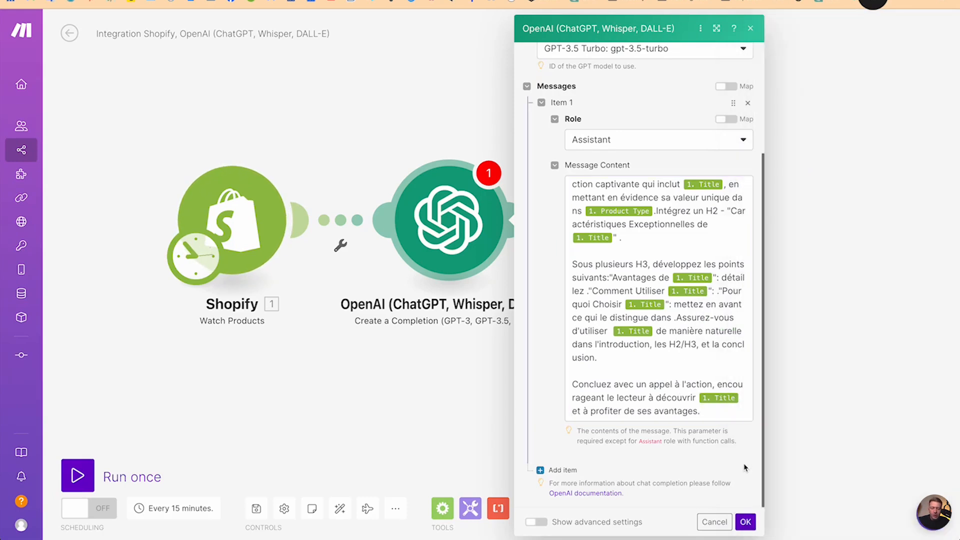
# Review the prompt and add the final paragraph "Créer simplement le texte de description sans autre élément n'y titre.".
pyautogui.scroll(3, 654, 230)
pyautogui.scroll(-5, 654, 230)
pyautogui.scroll(5, 654, 231)
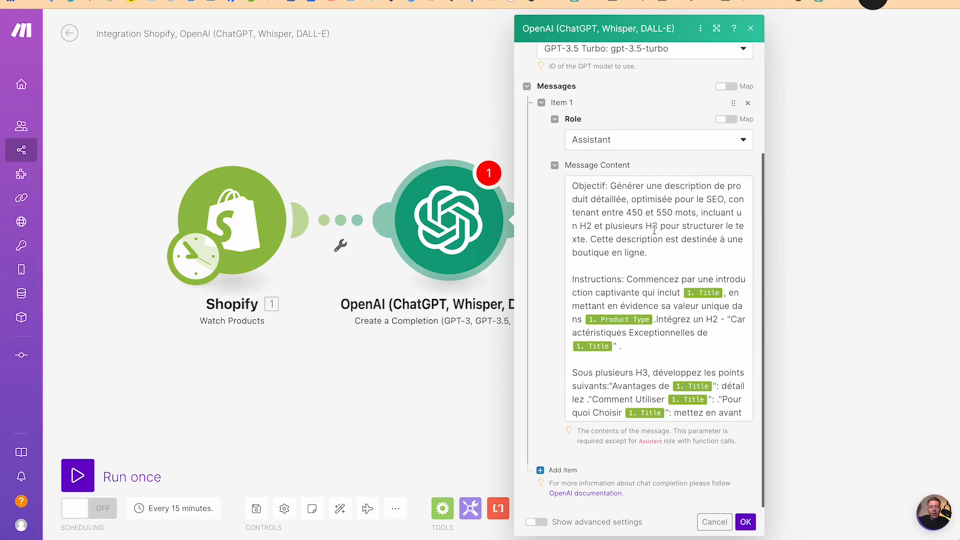
pyautogui.scroll(-5, 690, 375)
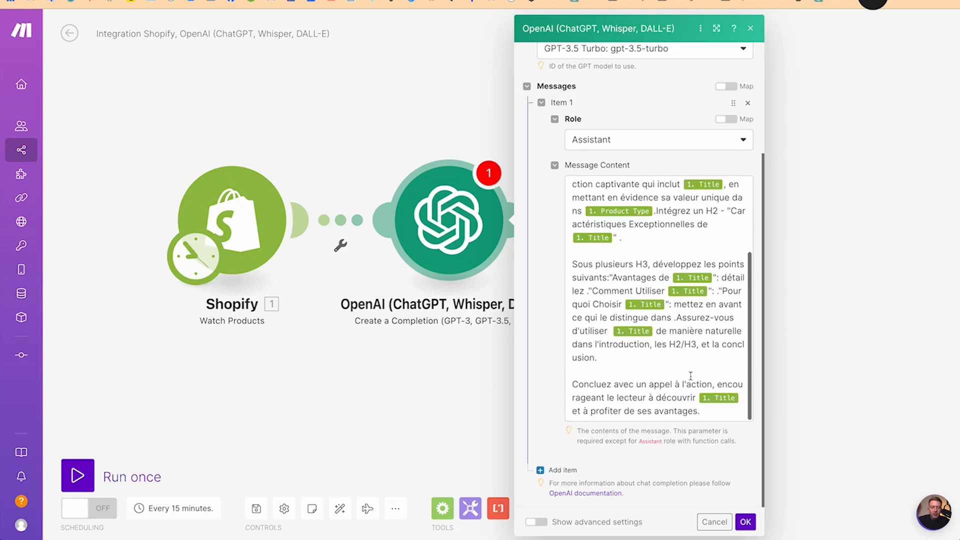
pyautogui.scroll(5, 710, 403)
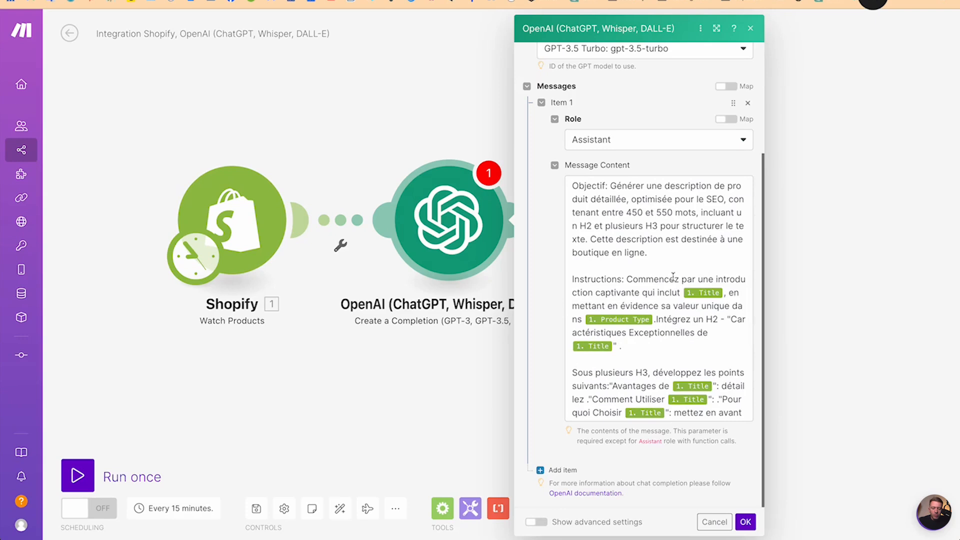
pyautogui.scroll(-5, 710, 395)
pyautogui.click(708, 414)
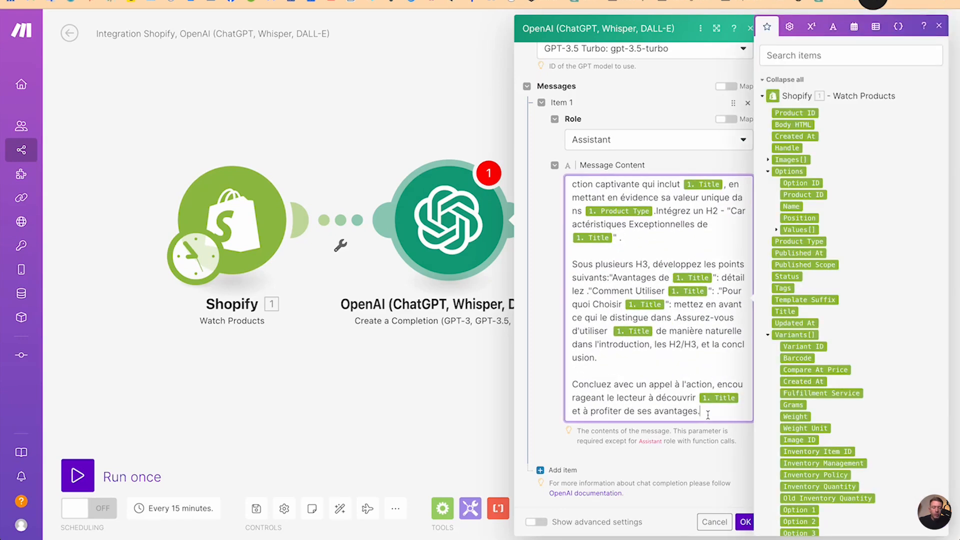
pyautogui.press('Return')
pyautogui.press('Return')
pyautogui.write('Cr')
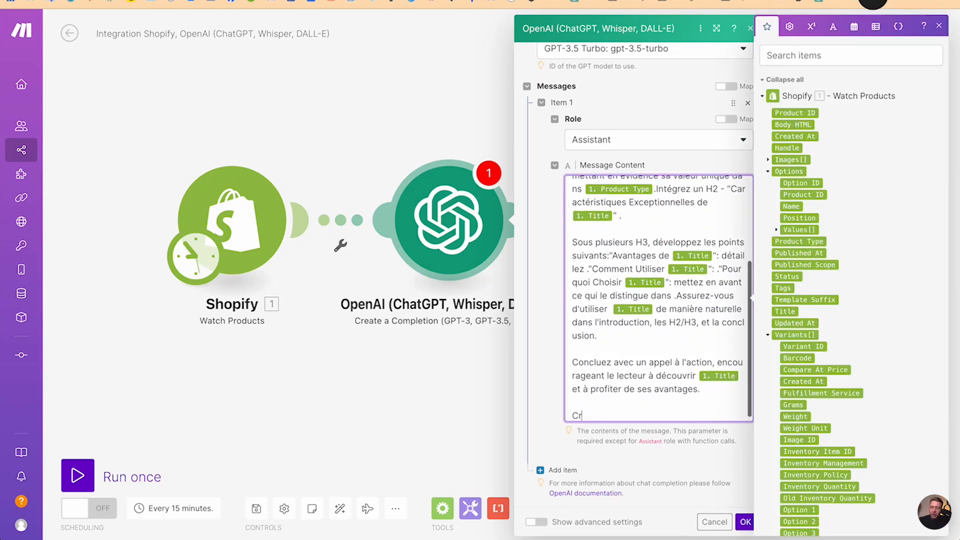
pyautogui.write('éer simplement le texte de desc')
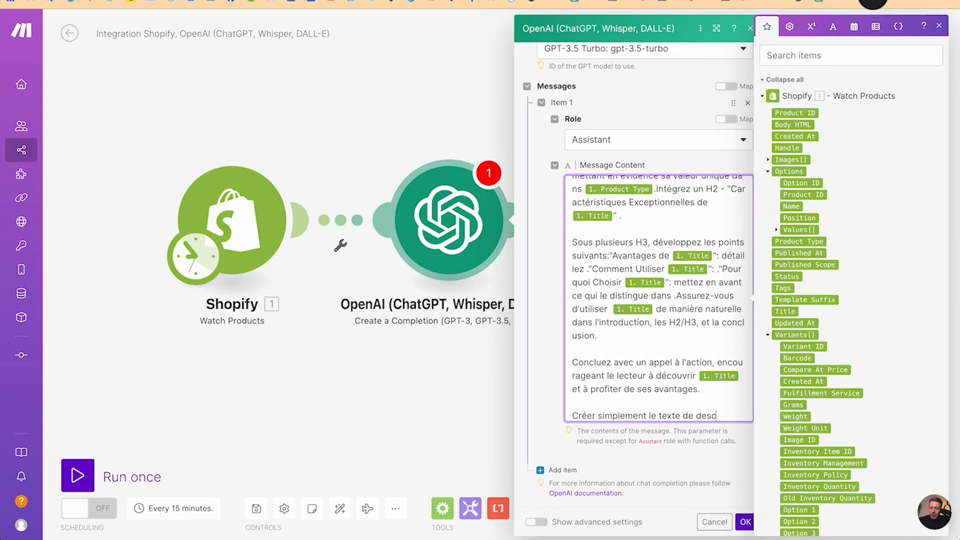
pyautogui.write('ription sans a')
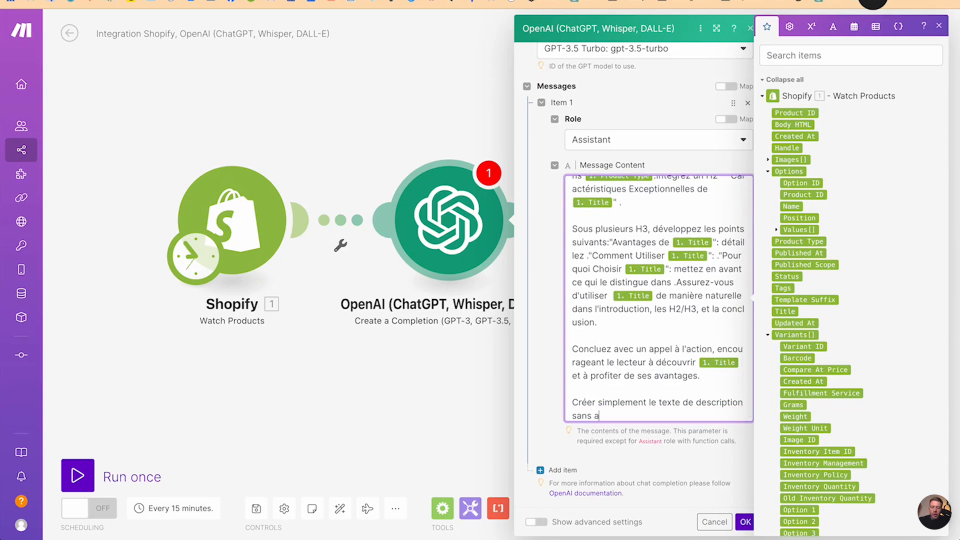
pyautogui.write("utre élément n'y titre.")
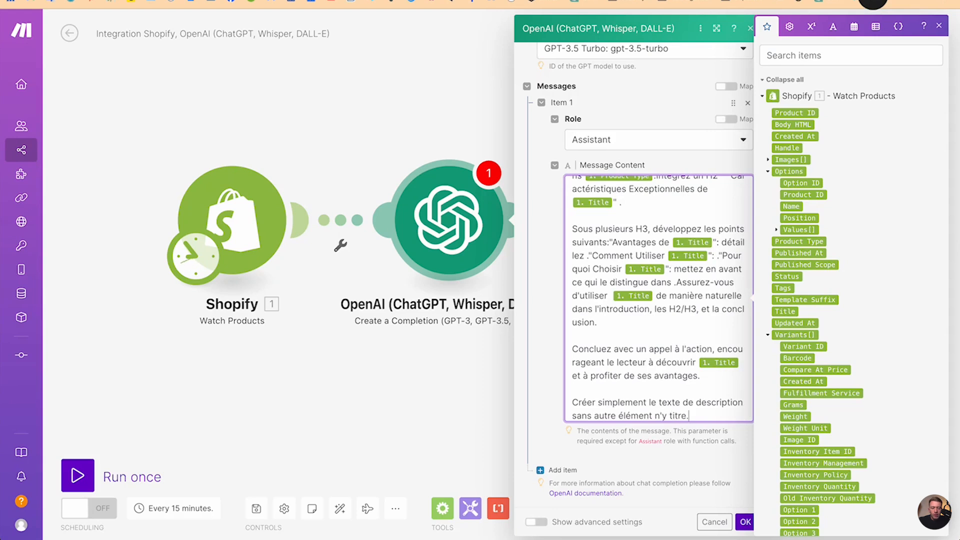
# Save the prompt, reopen the OpenAI module's advanced settings, and set Max Tokens to 2000 and Temperature to 0.6.
pyautogui.click(745, 521)
pyautogui.click(438, 228)
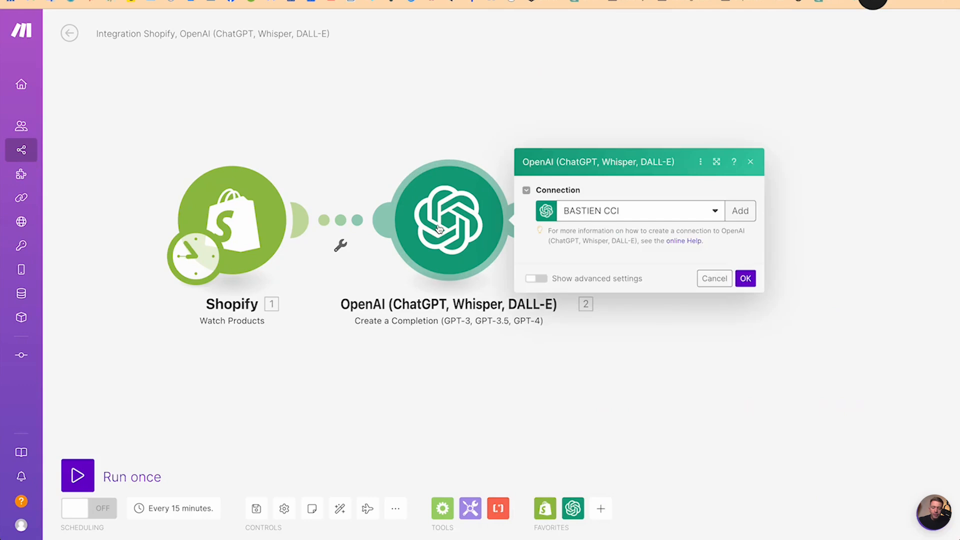
pyautogui.click(536, 521)
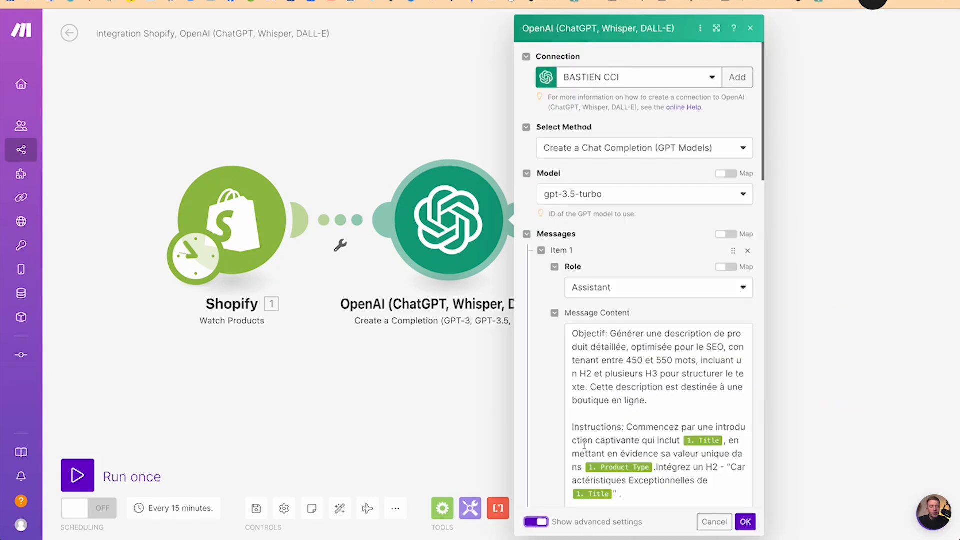
pyautogui.scroll(-10, 584, 444)
pyautogui.scroll(-3, 584, 445)
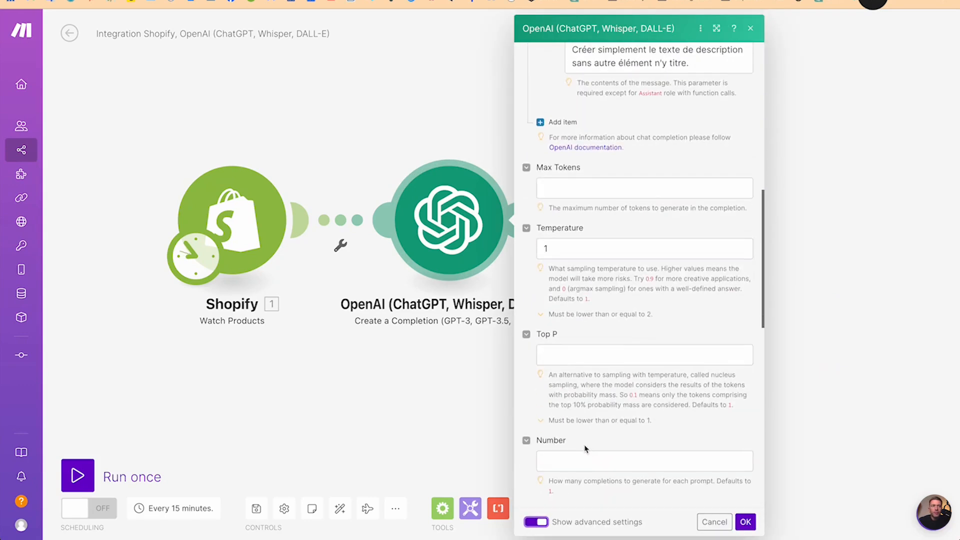
pyautogui.click(573, 189)
pyautogui.write('2000')
pyautogui.click(572, 245)
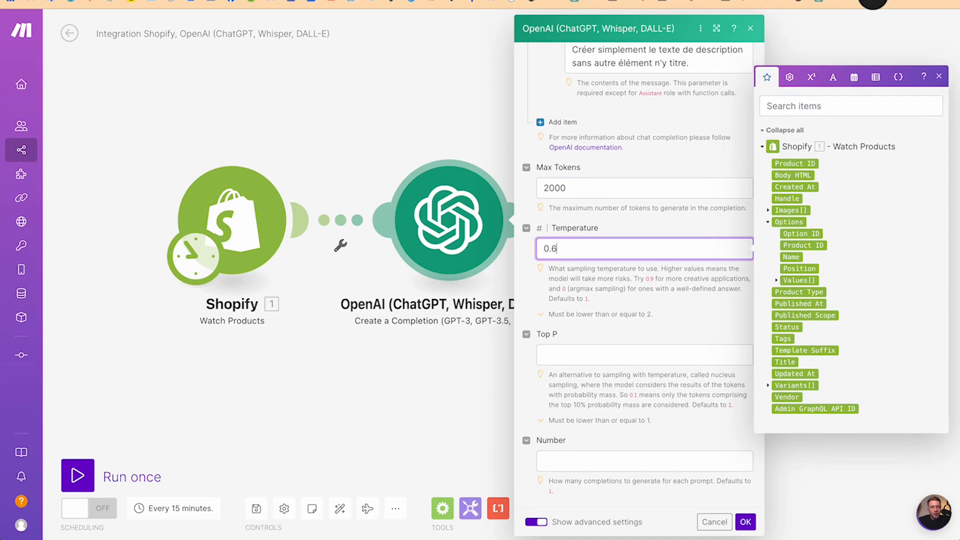
pyautogui.click(551, 286)
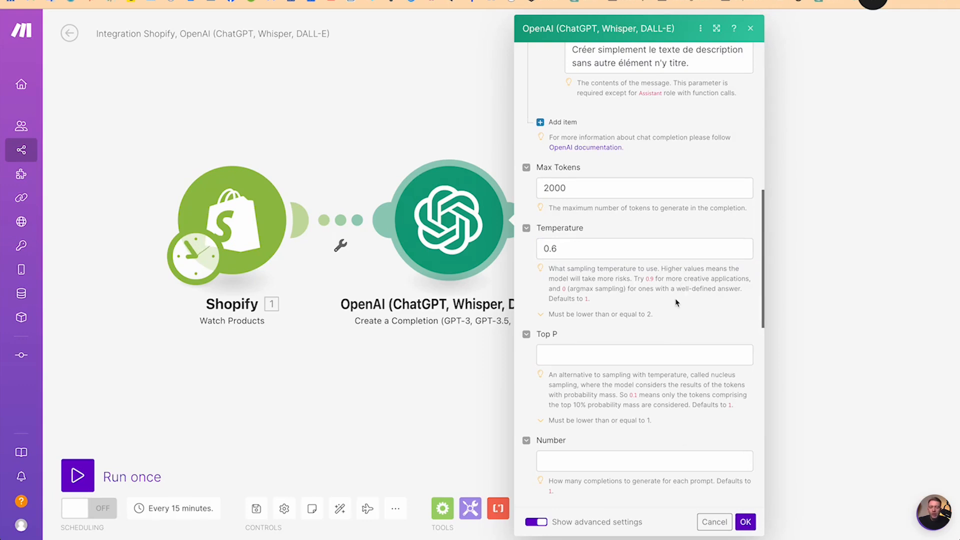
pyautogui.click(749, 523)
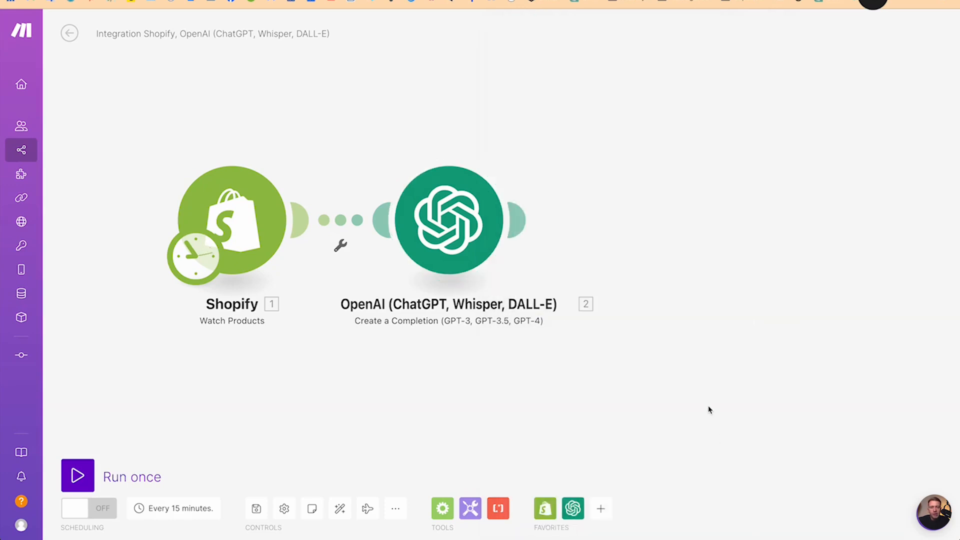
# Move the OpenAI module slightly farther from the Shopify module and rename it Description.
pyautogui.moveTo(466, 210); pyautogui.dragTo(504, 210)
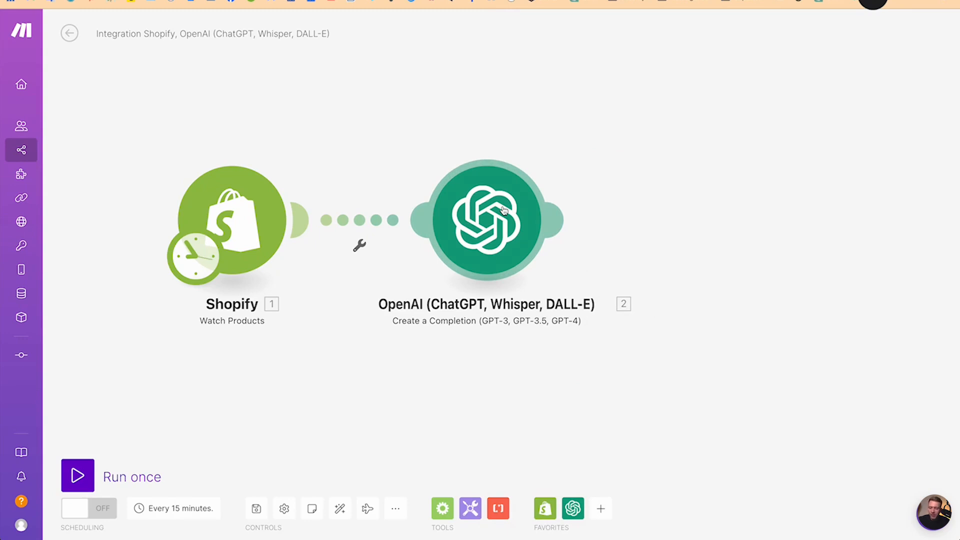
pyautogui.moveTo(549, 219)
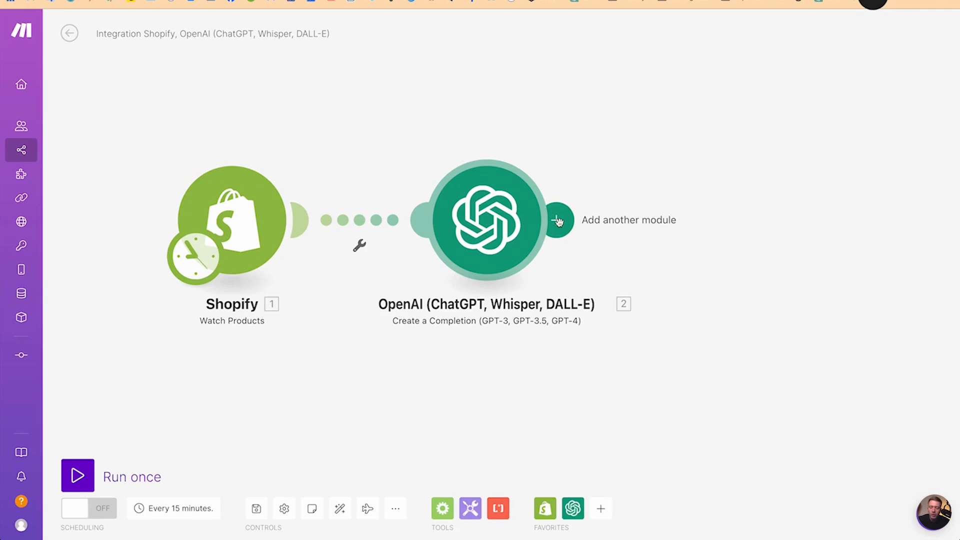
pyautogui.rightClick(481, 214)
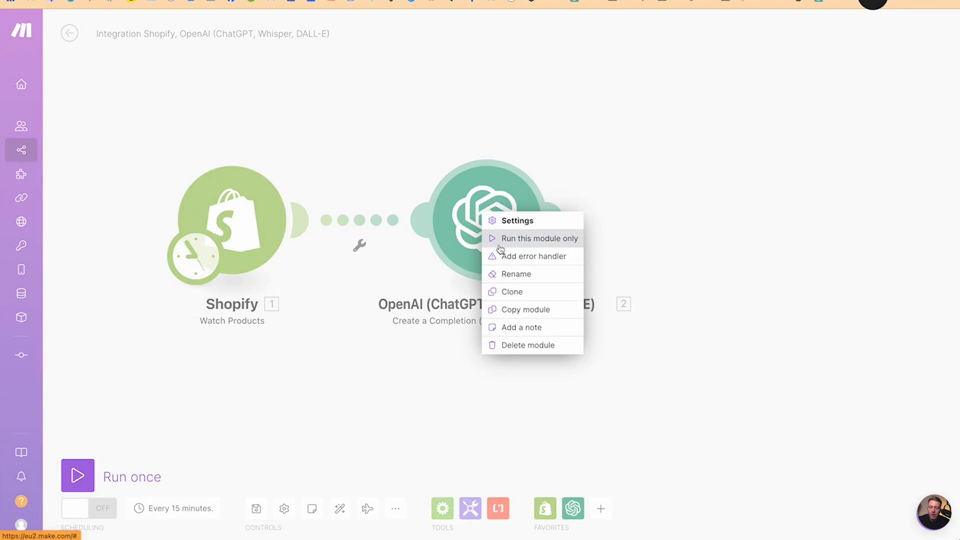
pyautogui.click(522, 274)
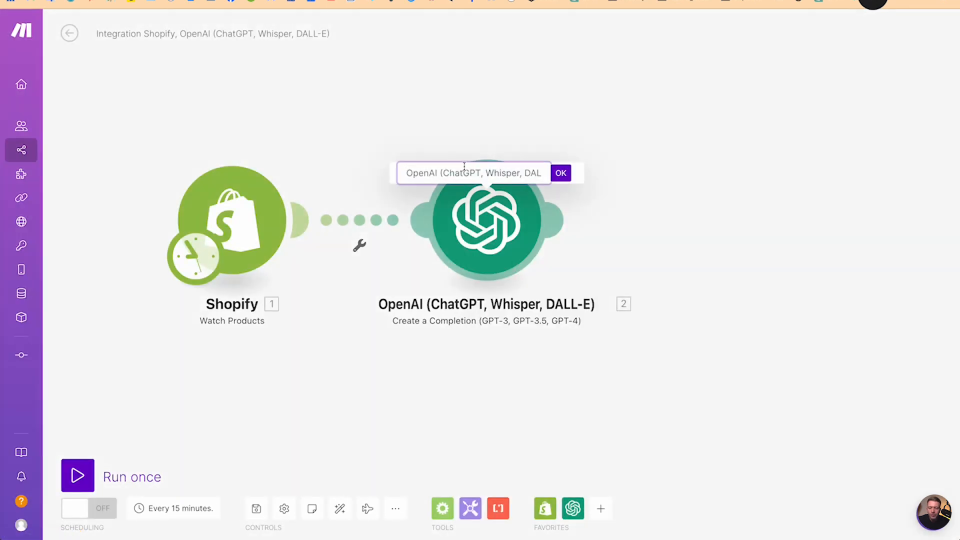
pyautogui.hotkey('ctrl', 'a')
pyautogui.write('Description')
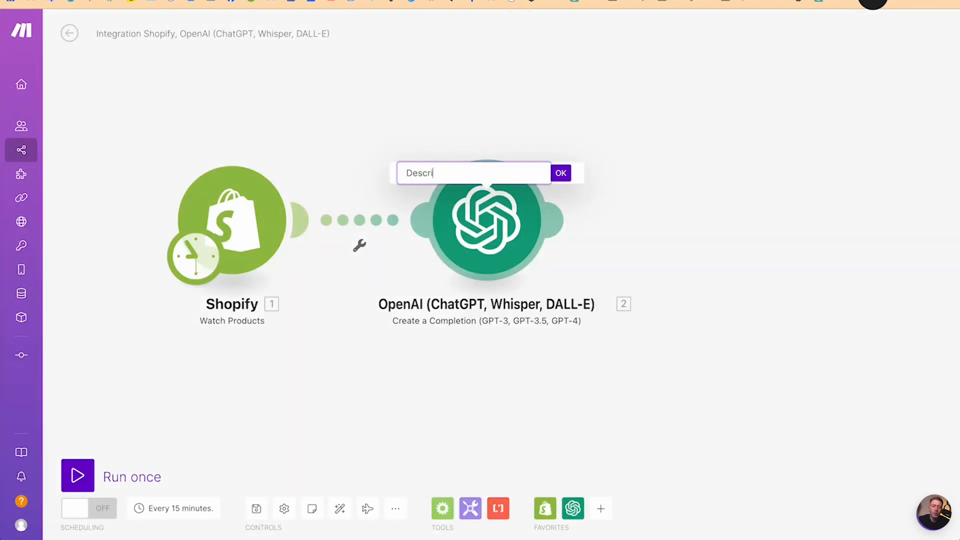
pyautogui.click(561, 173)
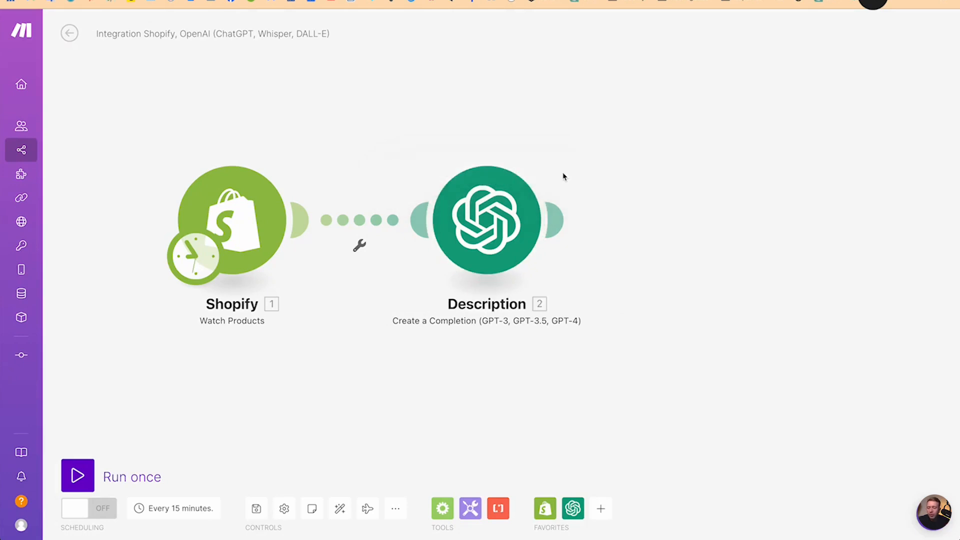
# Add an OpenAI Create a Completion module after Description, using the gpt-3.5-turbo model and one message with the Assistant role.
pyautogui.click(556, 220)
pyautogui.click(528, 208)
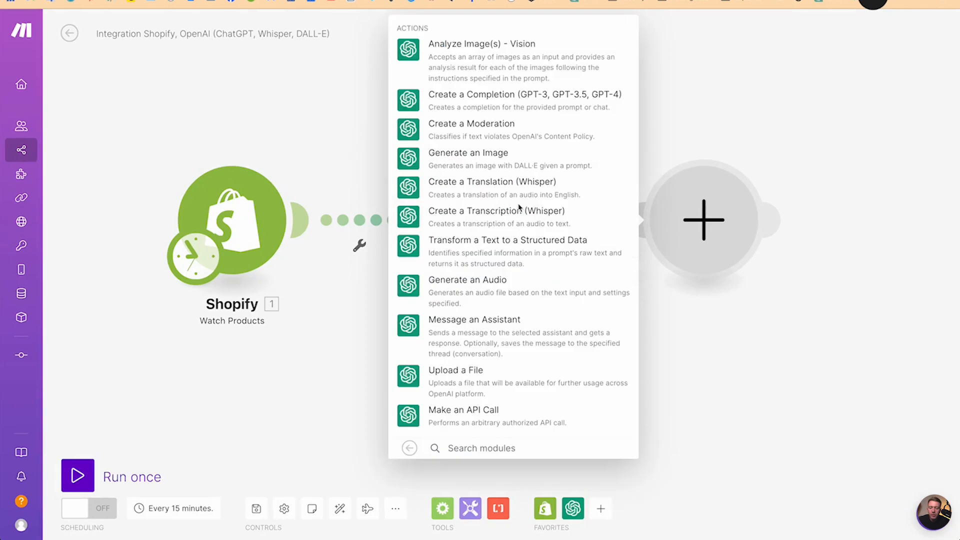
pyautogui.click(502, 94)
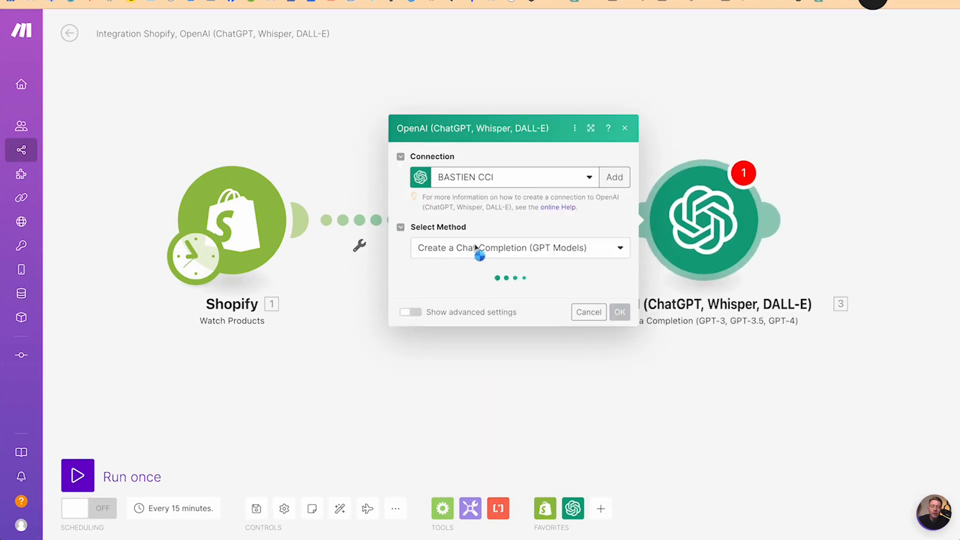
pyautogui.click(457, 255)
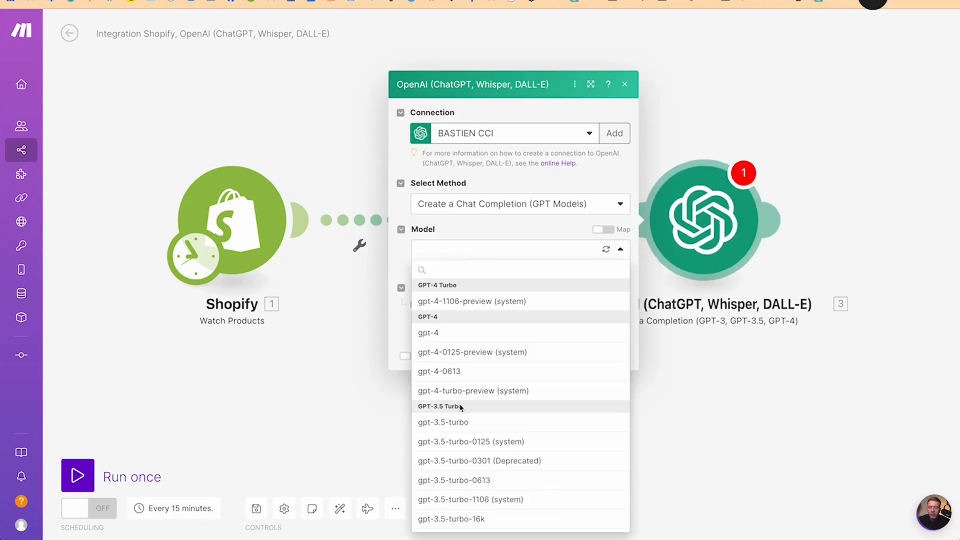
pyautogui.click(467, 420)
pyautogui.click(435, 303)
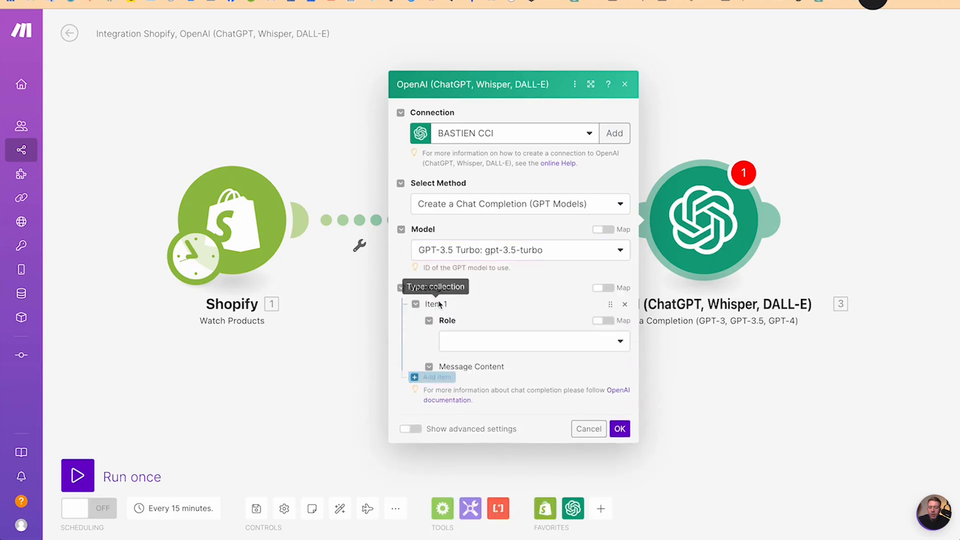
pyautogui.click(476, 287)
pyautogui.click(474, 343)
# Enter "Créer moi un titre optimiser SEO à partir de ce résultat" as the new module's message content.
pyautogui.click(472, 330)
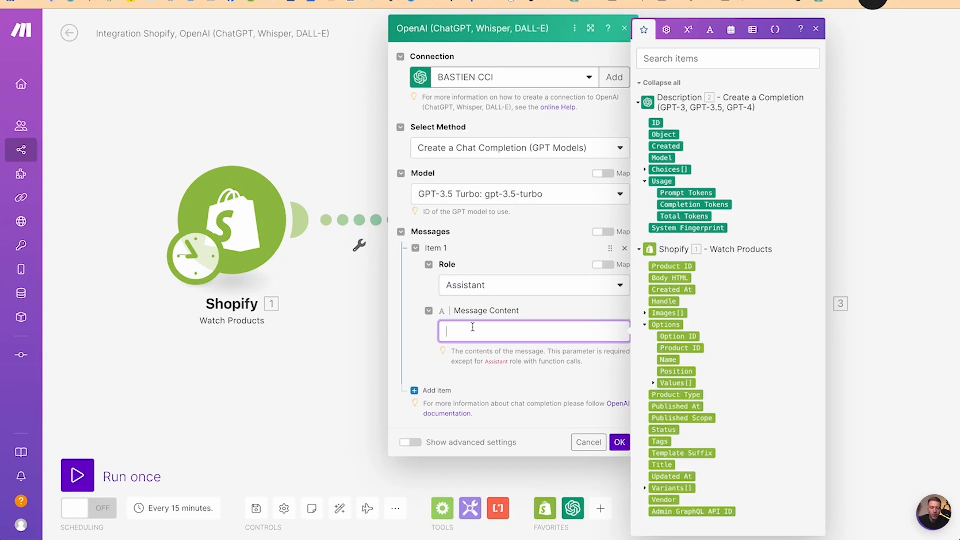
pyautogui.write('Créer moi')
pyautogui.write(' un titre')
pyautogui.write(' op')
pyautogui.press('BackSpace')
pyautogui.write('optimiser SEO à p')
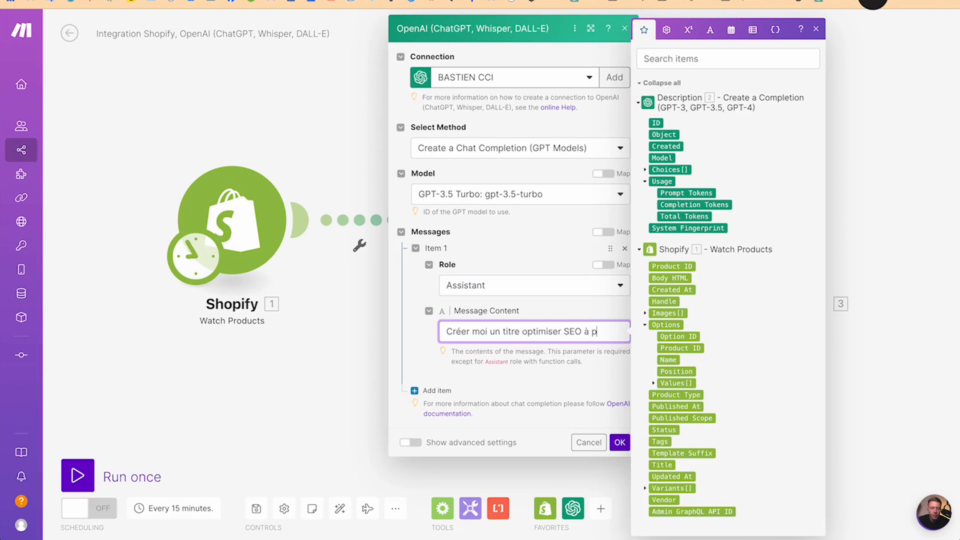
pyautogui.write('artir de ce résultat')
# Switch the new module's model to gpt-4 and append the Description module's Choices[]: Message.Content variable to the prompt.
pyautogui.click(456, 195)
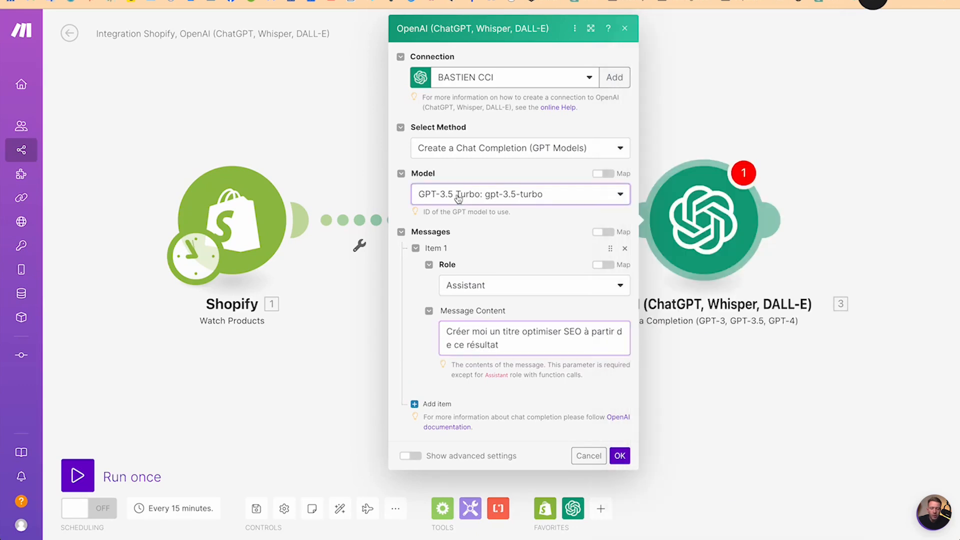
pyautogui.click(445, 276)
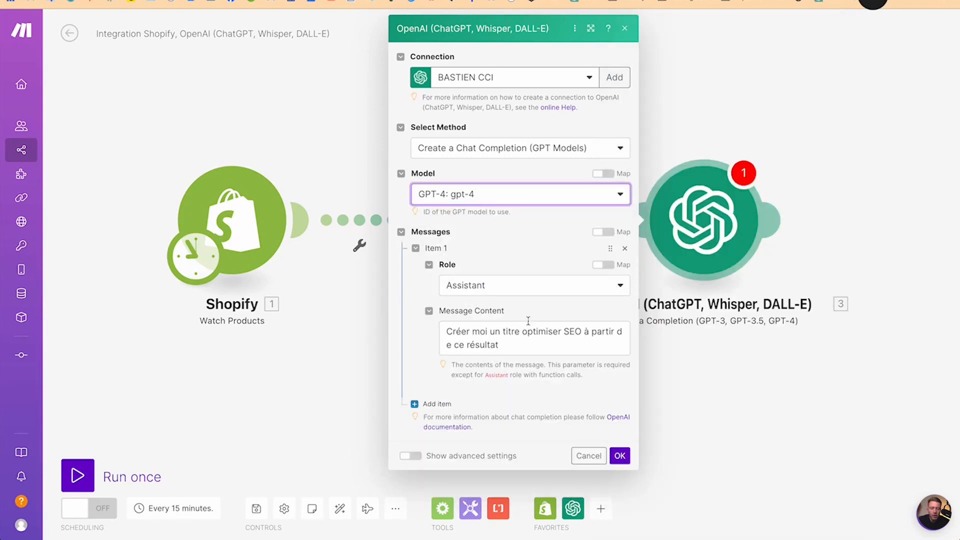
pyautogui.click(504, 347)
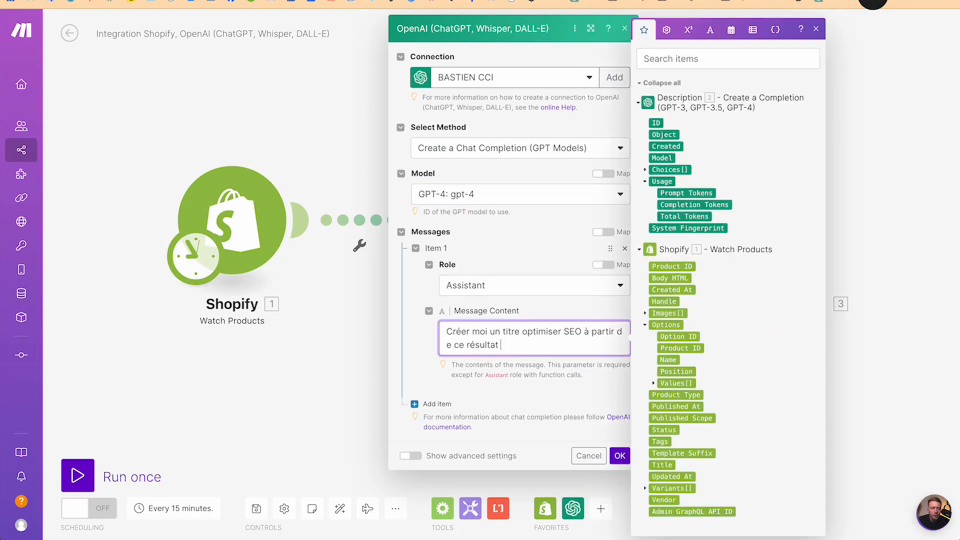
pyautogui.click(644, 170)
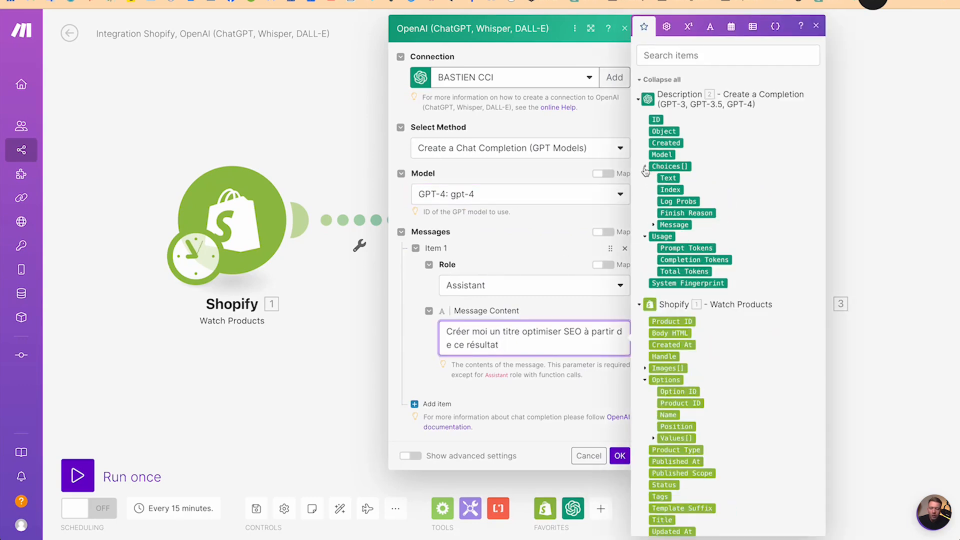
pyautogui.click(654, 225)
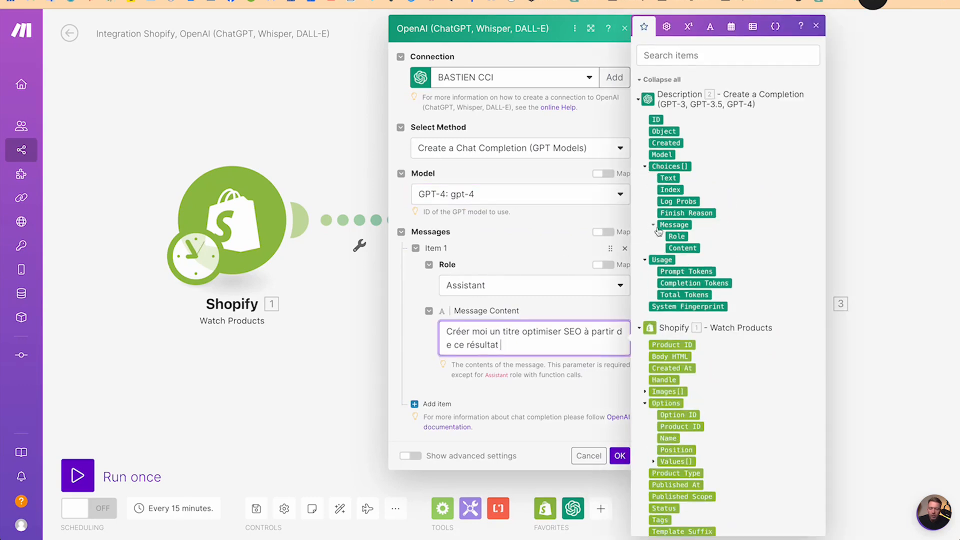
pyautogui.click(676, 249)
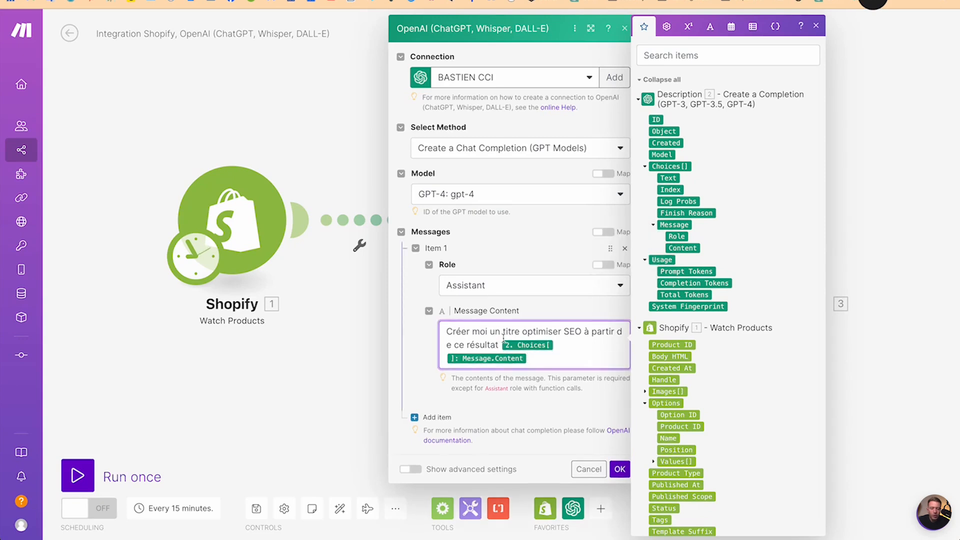
# Insert "pour ma page produit." after "résultat", in front of the Message.Content variable.
pyautogui.write('pour ma p')
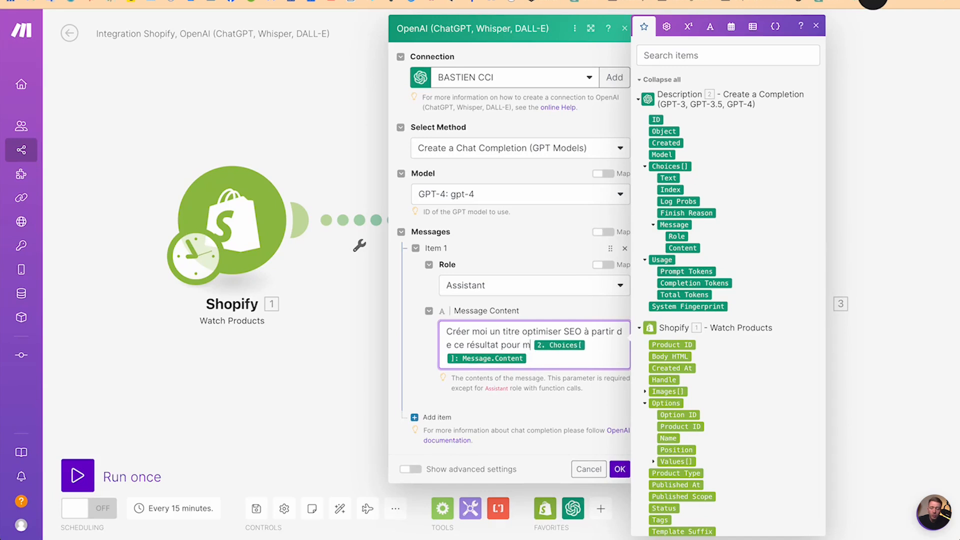
pyautogui.write('age produit')
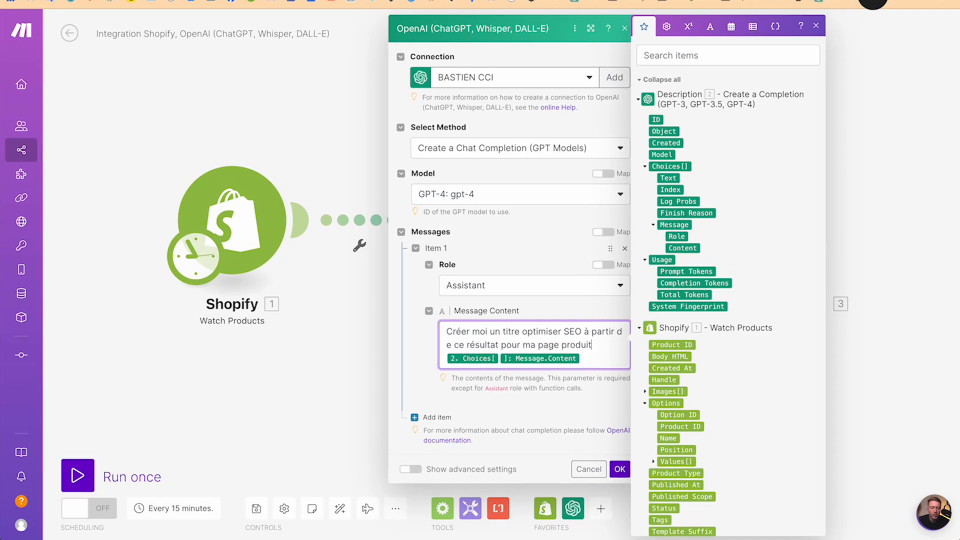
pyautogui.write('.')
# Add the closing paragraph "Donne moi en résultat uniquement le titre." below the variable and save the module.
pyautogui.click(591, 360)
pyautogui.press('Return')
pyautogui.press('Return')
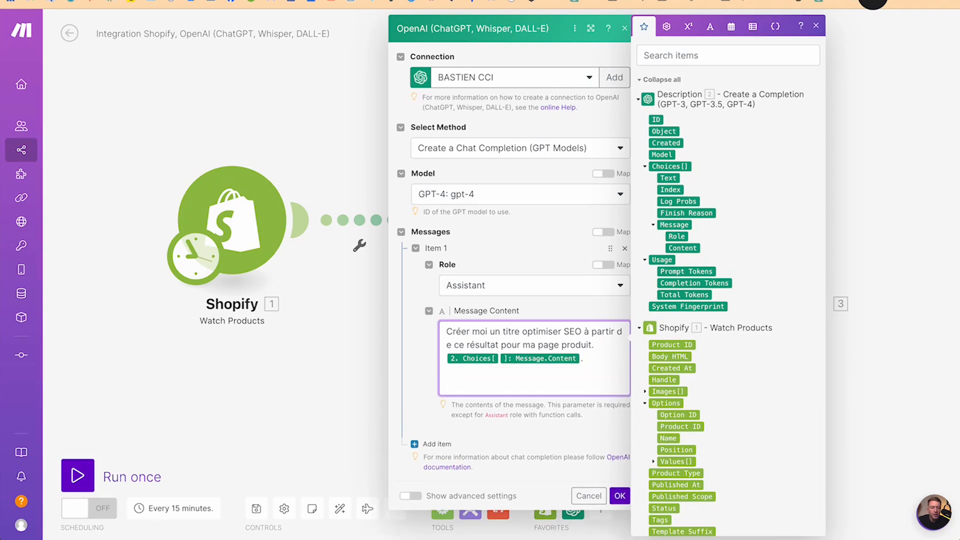
pyautogui.write('Donne moi en résultat uni')
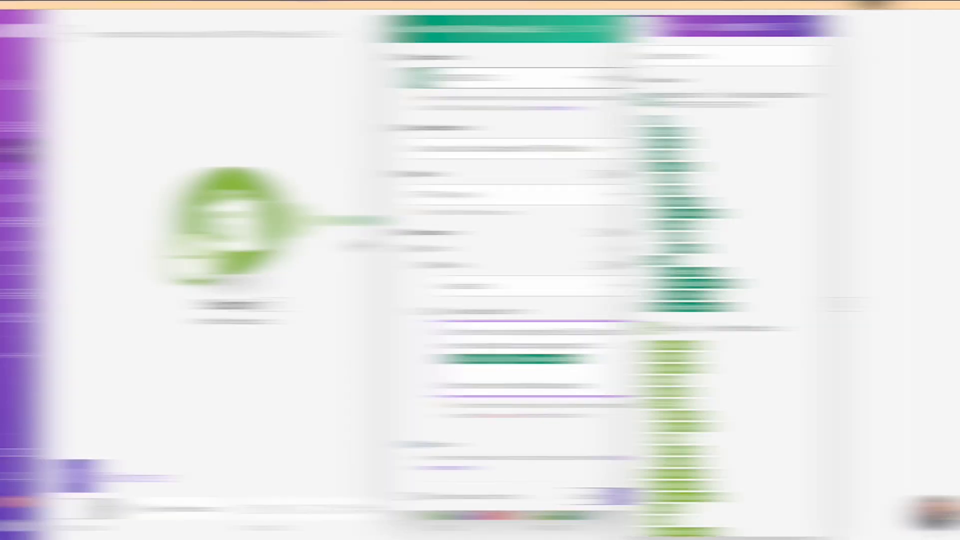
pyautogui.write('titre.')
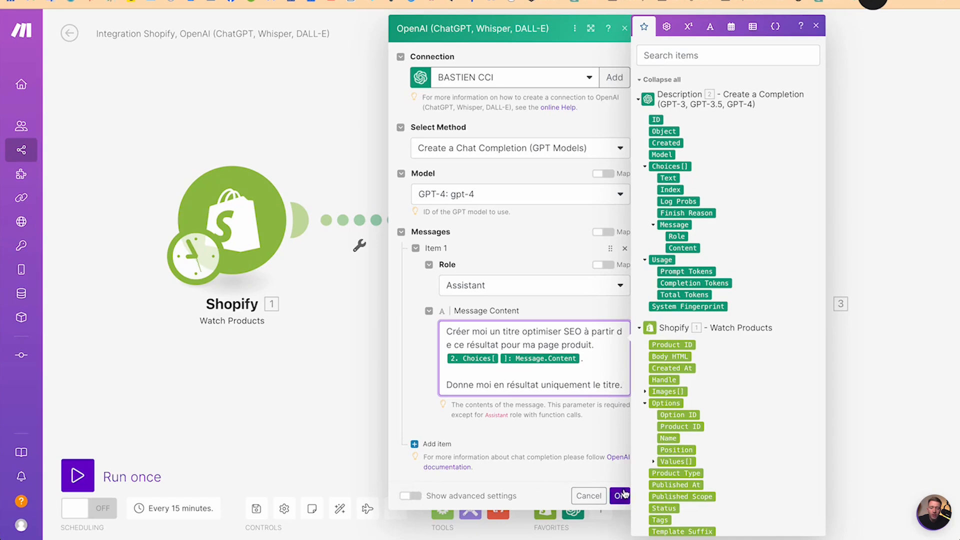
pyautogui.click(620, 495)
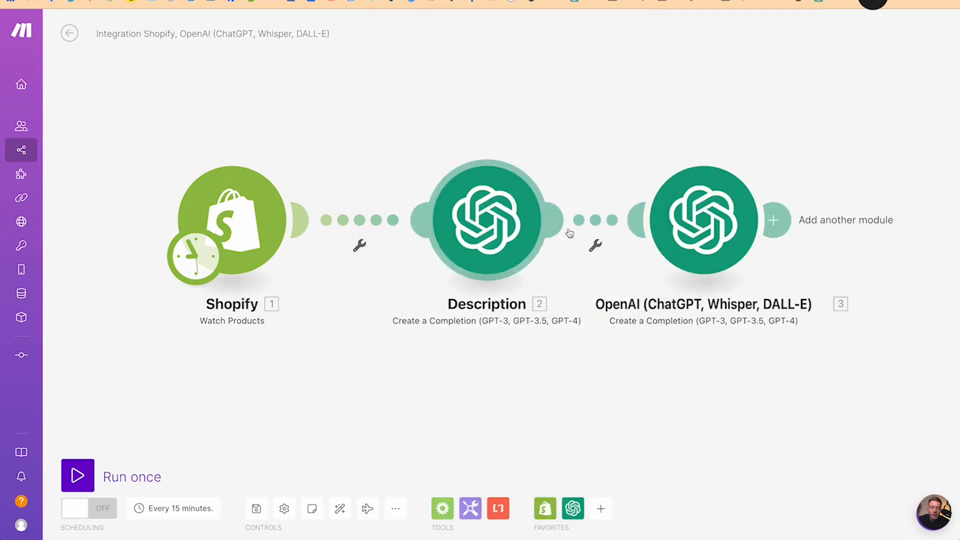
# Show the title-generating OpenAI module's advanced settings, set Temperature to 0.7, and save the module.
pyautogui.click(702, 223)
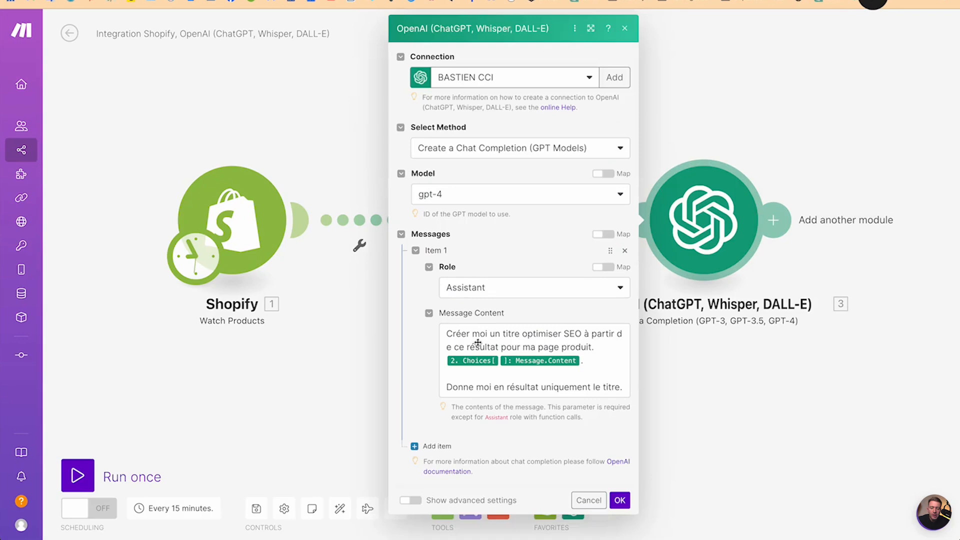
pyautogui.click(410, 500)
pyautogui.scroll(-6, 453, 447)
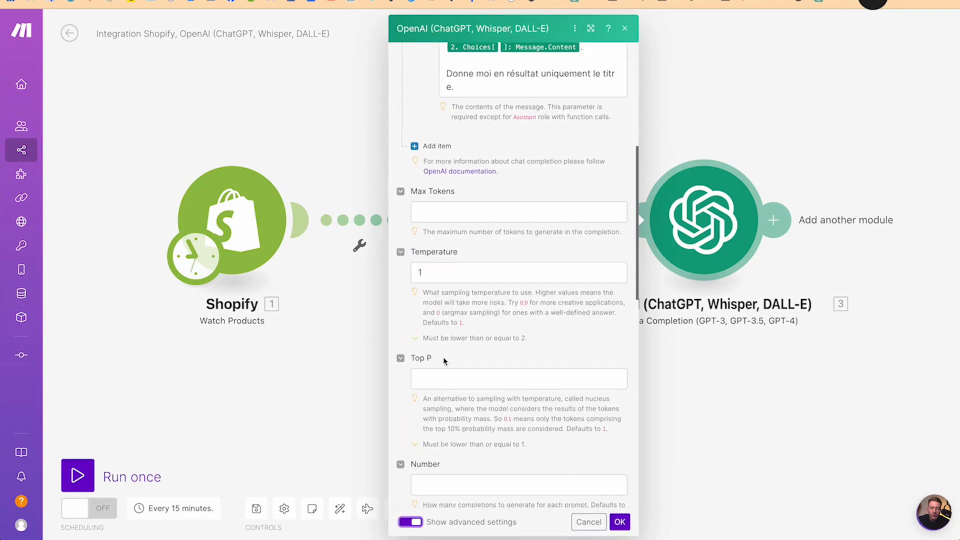
pyautogui.click(440, 273)
pyautogui.press('BackSpace')
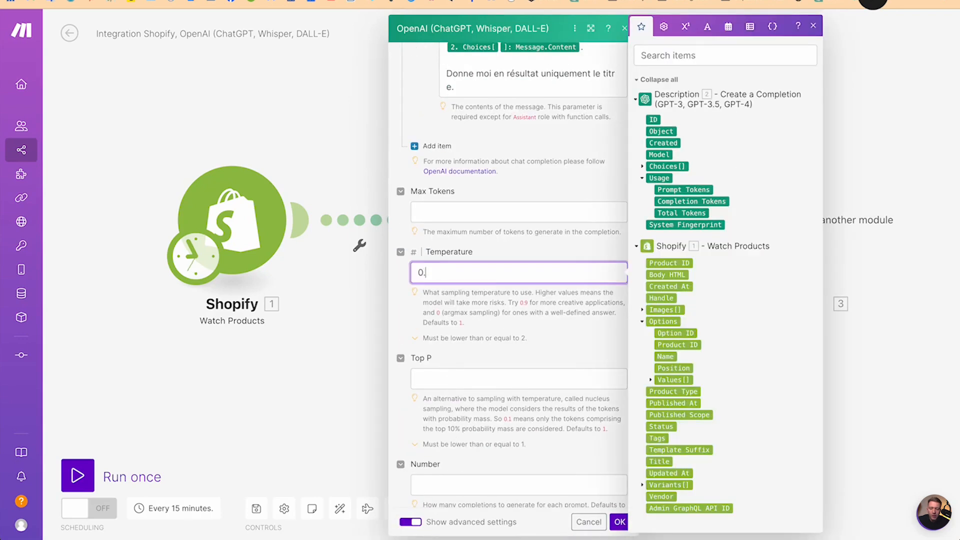
pyautogui.write('0.7')
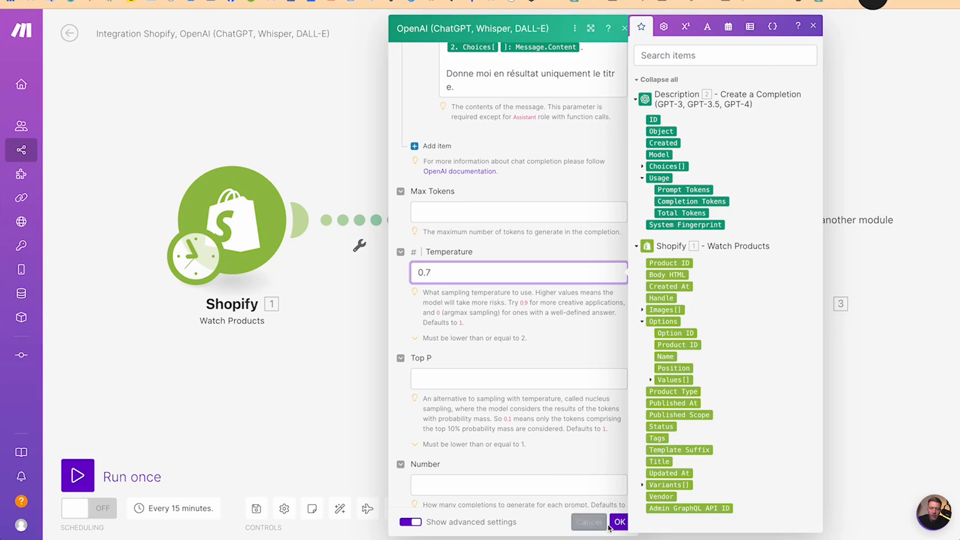
pyautogui.click(619, 521)
# Replace "Créer" in the last sentence of the Description module's prompt with "Donne moi en résulatt" and save the module.
pyautogui.click(504, 225)
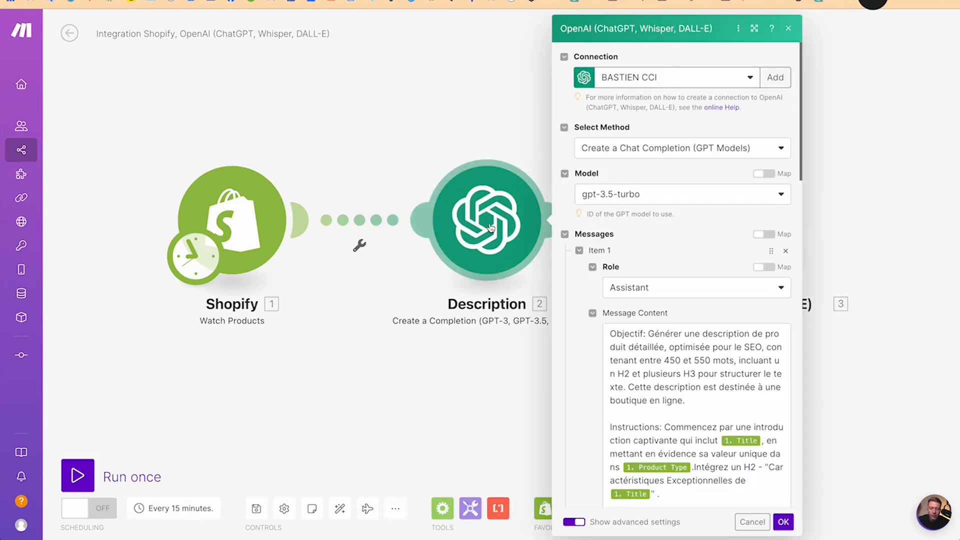
pyautogui.scroll(-5, 671, 386)
pyautogui.scroll(-2, 670, 386)
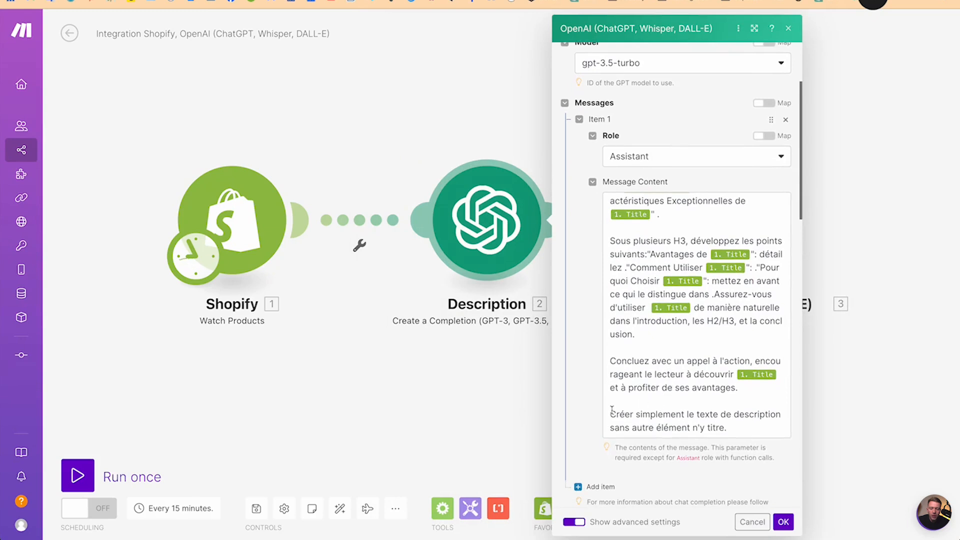
pyautogui.click(611, 411)
pyautogui.write('Donne moi en résulatt')
pyautogui.press('Delete')
pyautogui.press('Delete')
pyautogui.press('BackSpace')
pyautogui.press('BackSpace')
pyautogui.press('BackSpace')
pyautogui.press('BackSpace')
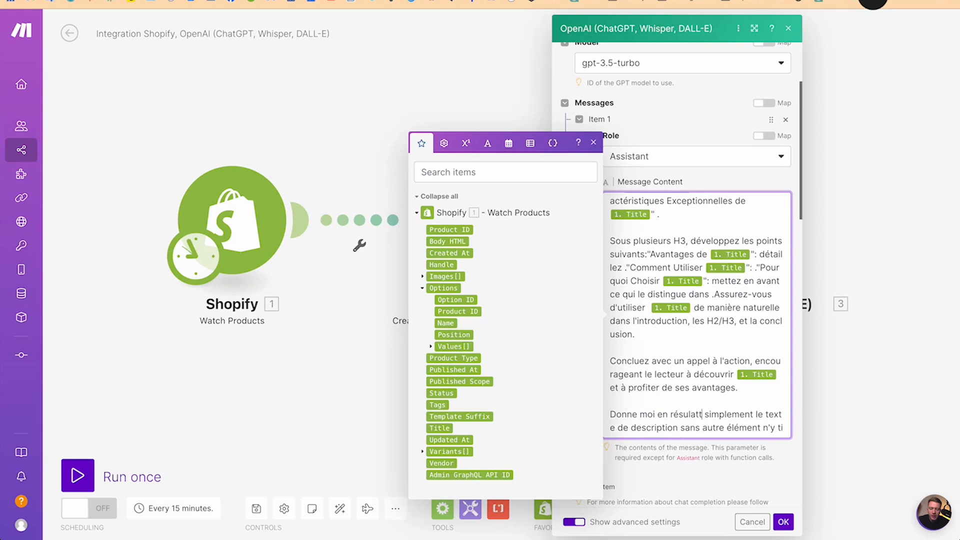
pyautogui.click(783, 521)
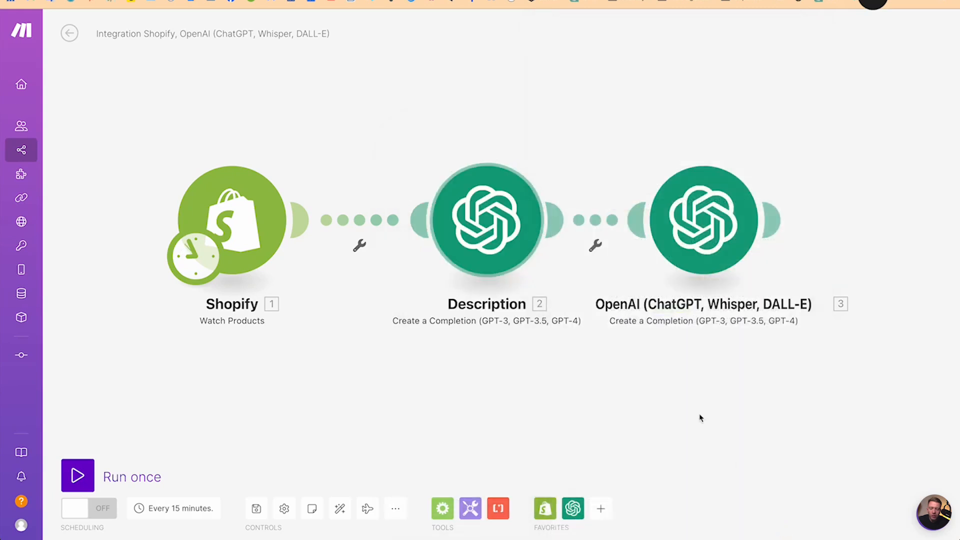
# Rename the title-generating OpenAI module as "Titre".
pyautogui.rightClick(724, 205)
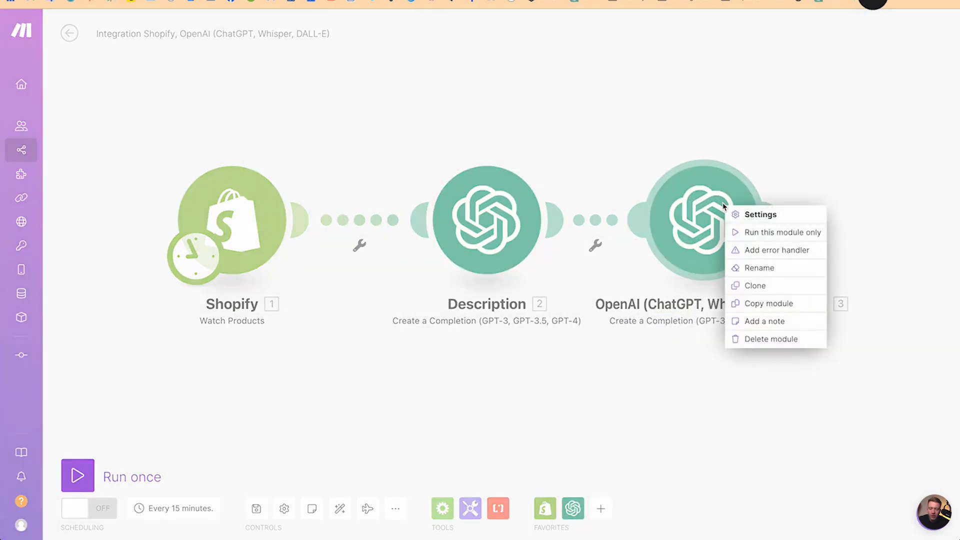
pyautogui.click(745, 269)
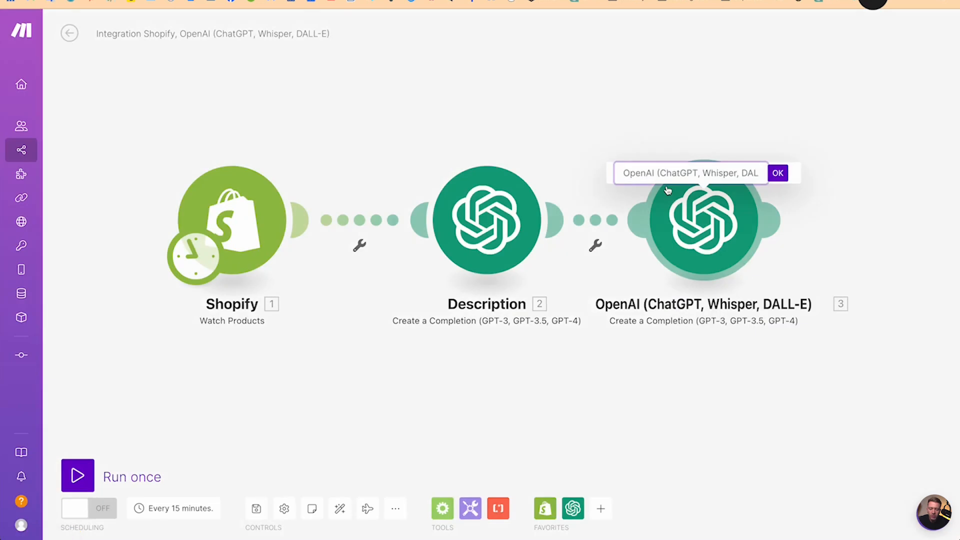
pyautogui.write('Titre')
pyautogui.click(778, 173)
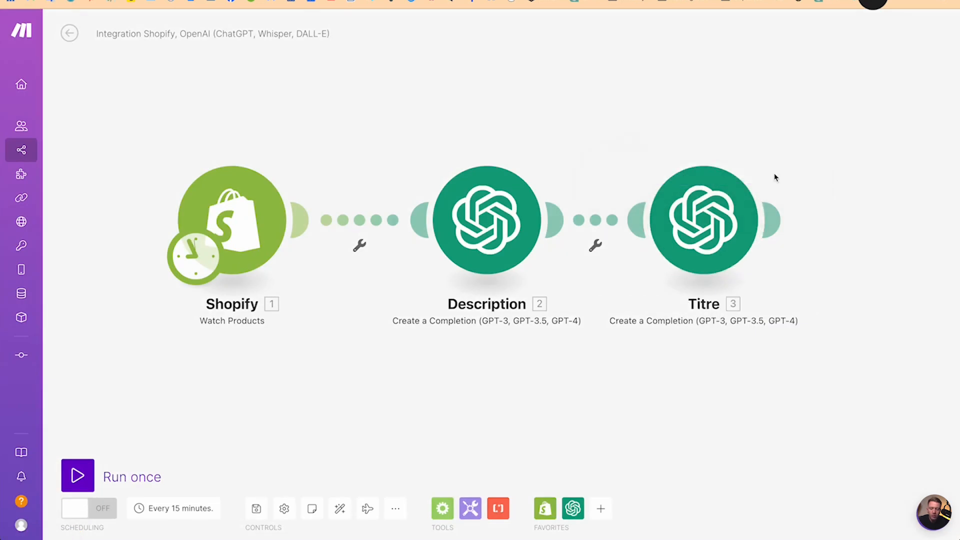
# Rearrange the Shopify, Description and Titre modules closer together in an evenly spaced row.
pyautogui.moveTo(492, 240); pyautogui.dragTo(464, 240)
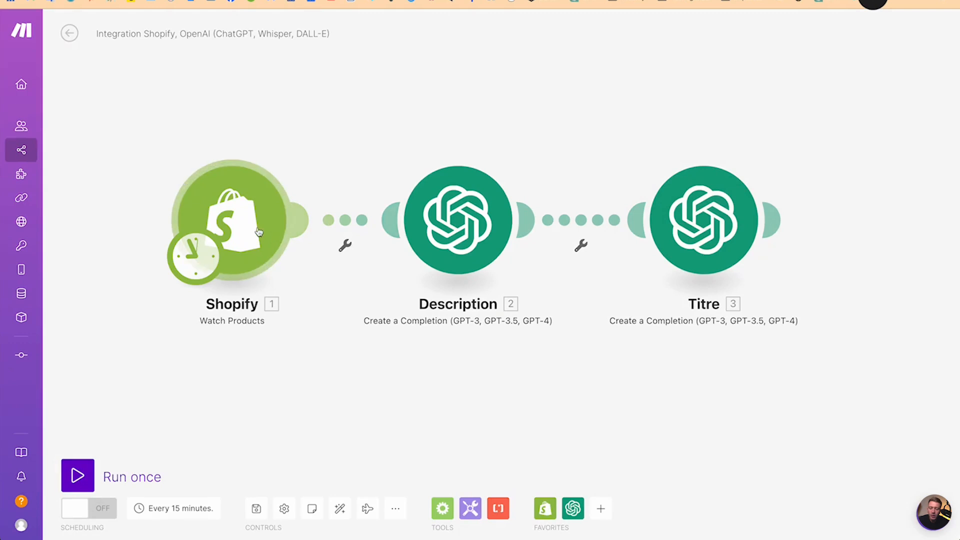
pyautogui.moveTo(252, 230); pyautogui.dragTo(230, 230)
pyautogui.moveTo(434, 220); pyautogui.dragTo(399, 220)
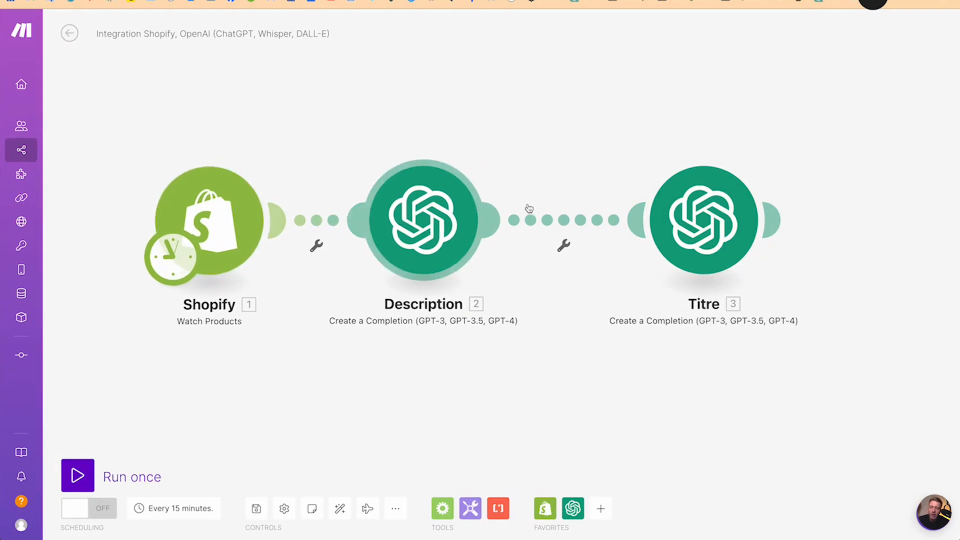
pyautogui.moveTo(669, 216); pyautogui.dragTo(613, 216)
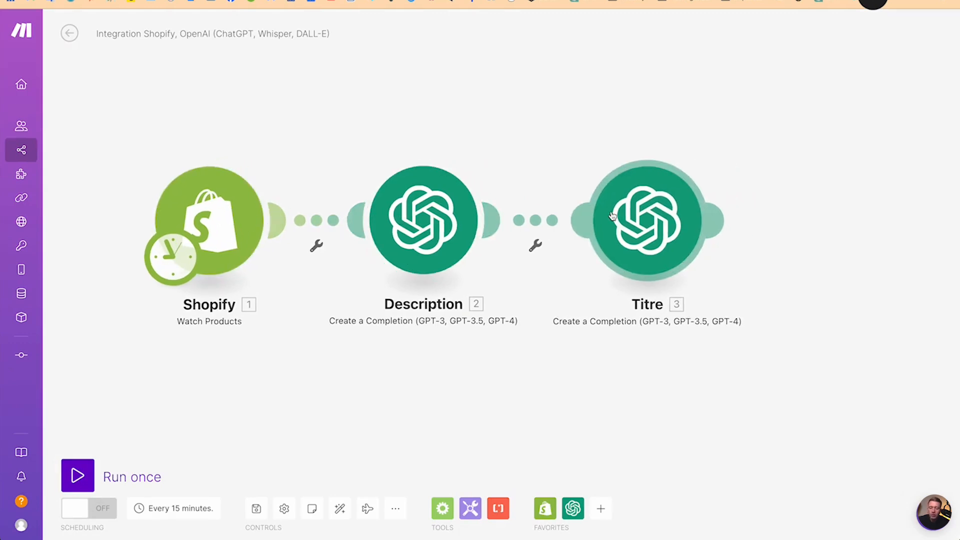
pyautogui.click(719, 220)
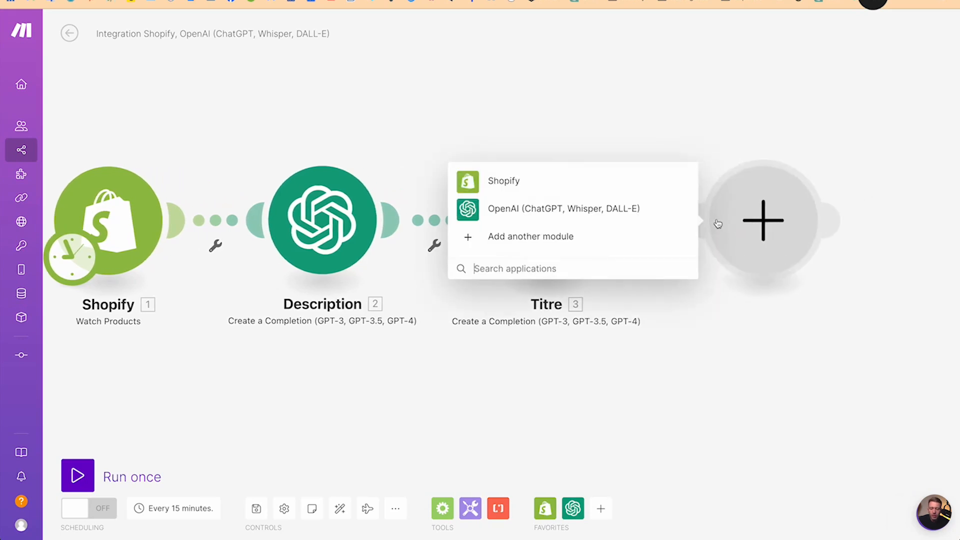
pyautogui.click(517, 265)
pyautogui.write('mardown')
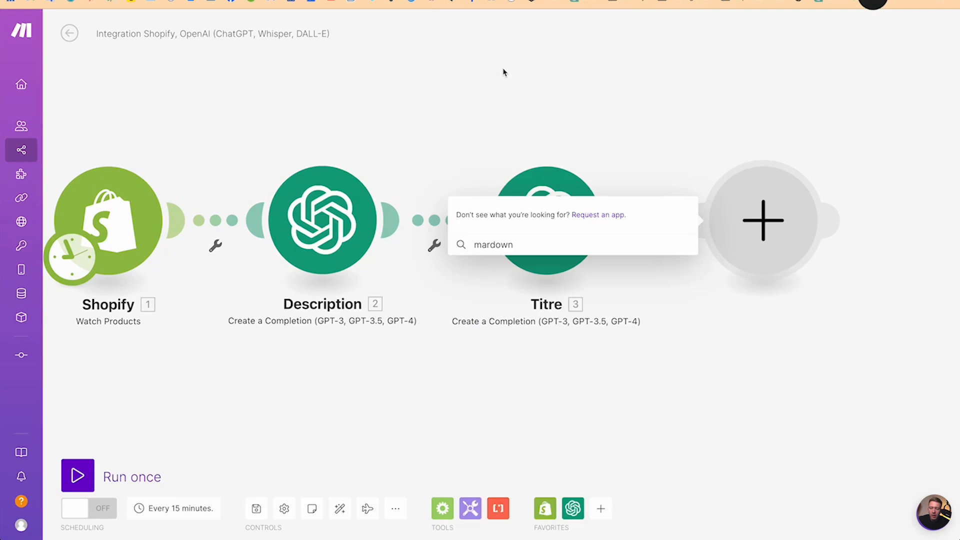
pyautogui.press('BackSpace')
pyautogui.press('BackSpace')
pyautogui.press('BackSpace')
pyautogui.press('BackSpace')
pyautogui.write('kdow')
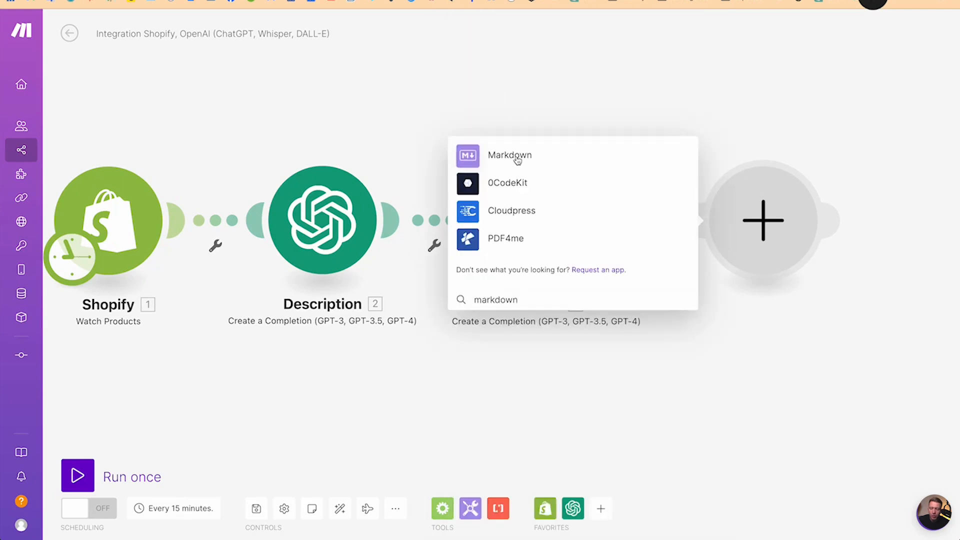
pyautogui.click(503, 209)
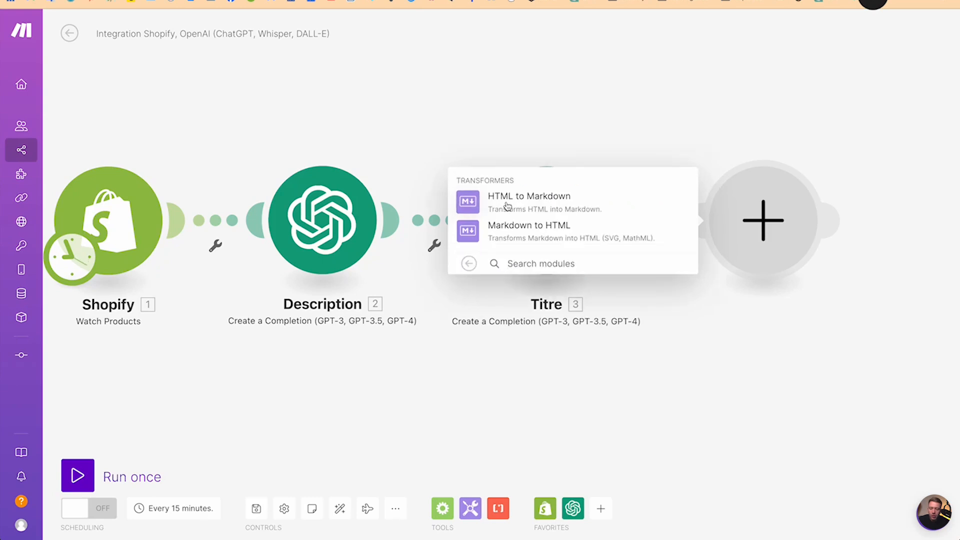
pyautogui.click(508, 207)
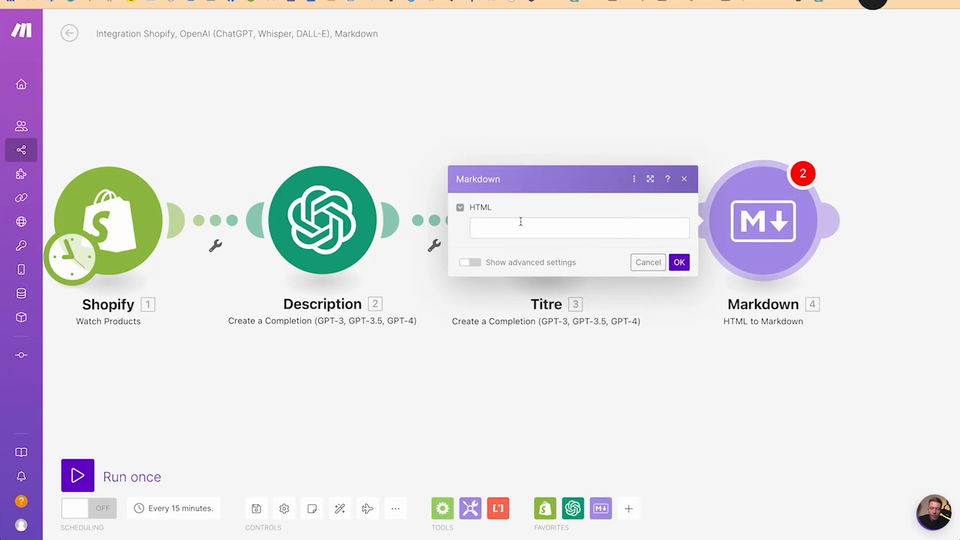
pyautogui.click(570, 233)
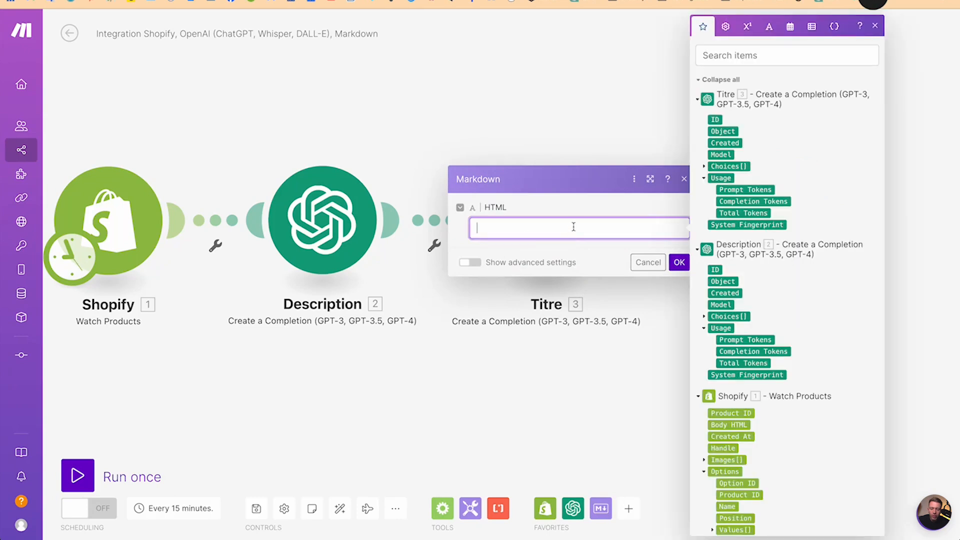
pyautogui.click(684, 179)
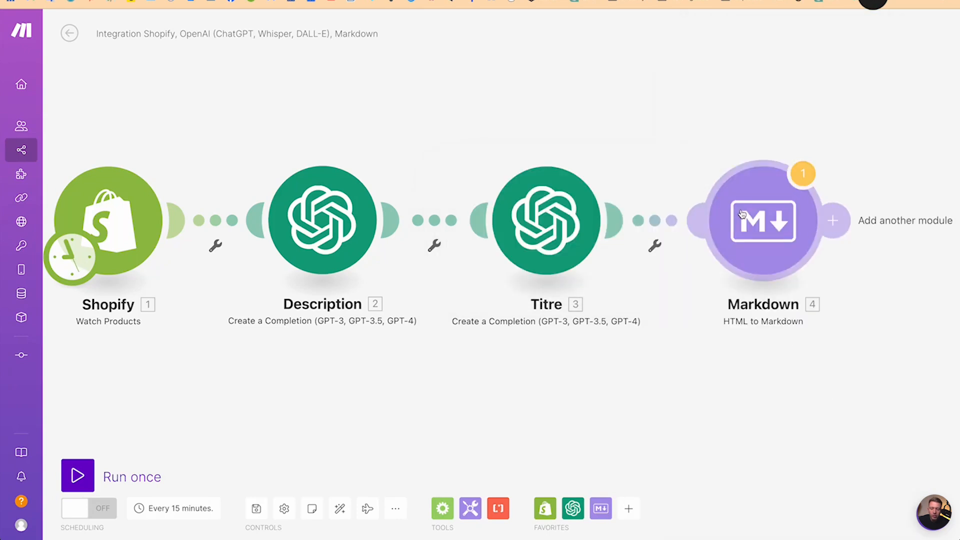
pyautogui.rightClick(751, 223)
pyautogui.click(783, 347)
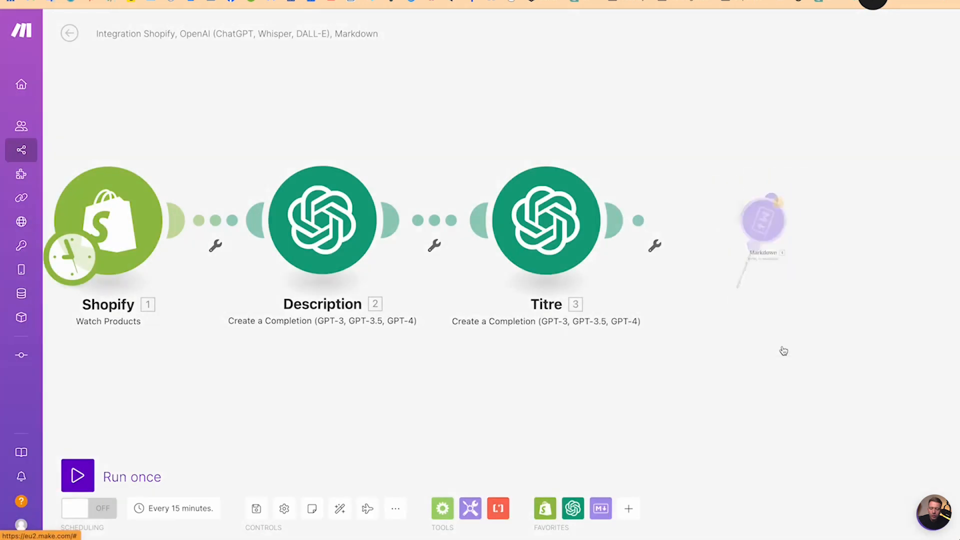
# Add a Markdown to HTML module after the Titre module.
pyautogui.click(628, 219)
pyautogui.click(579, 220)
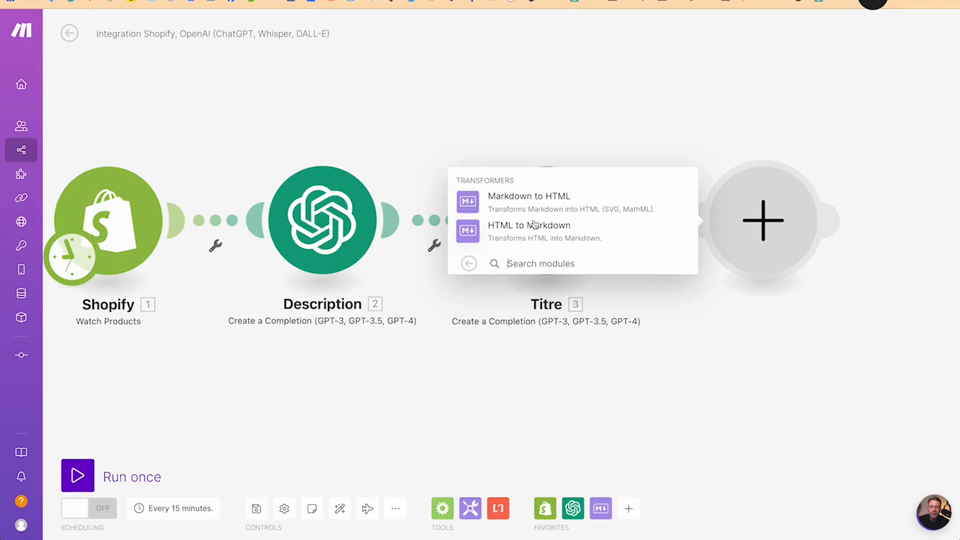
pyautogui.click(535, 201)
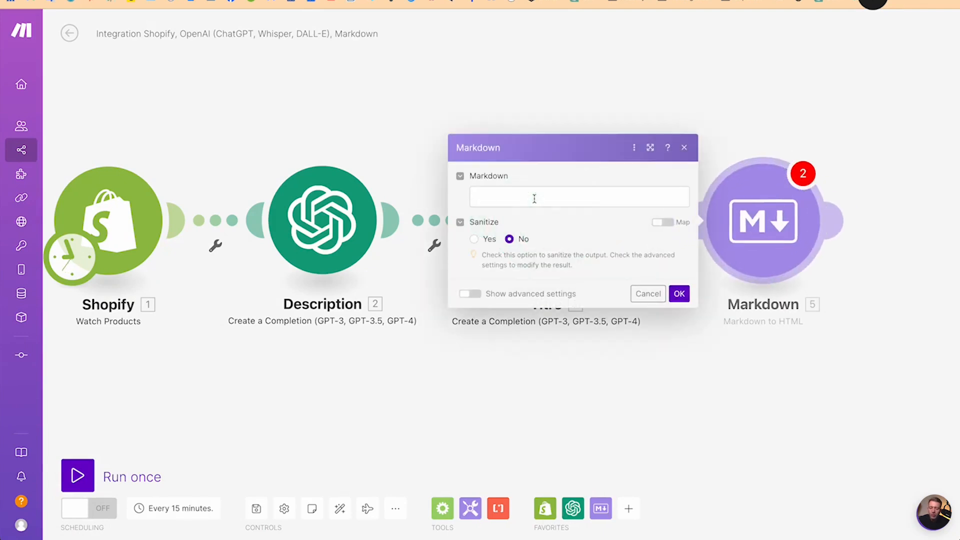
# Map the Description module's Choices[]: Message.Content variable as the Markdown source, save the module, and check its warning message.
pyautogui.click(510, 195)
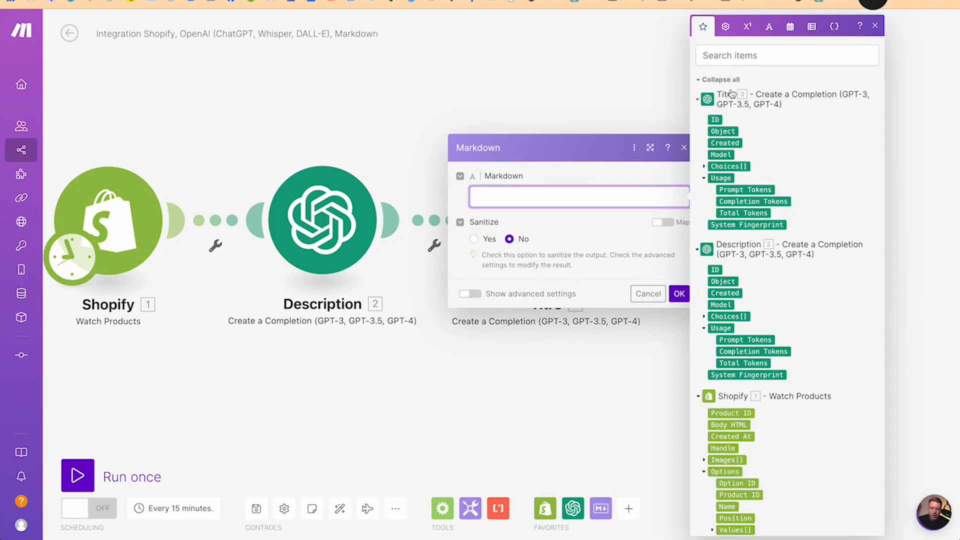
pyautogui.click(704, 317)
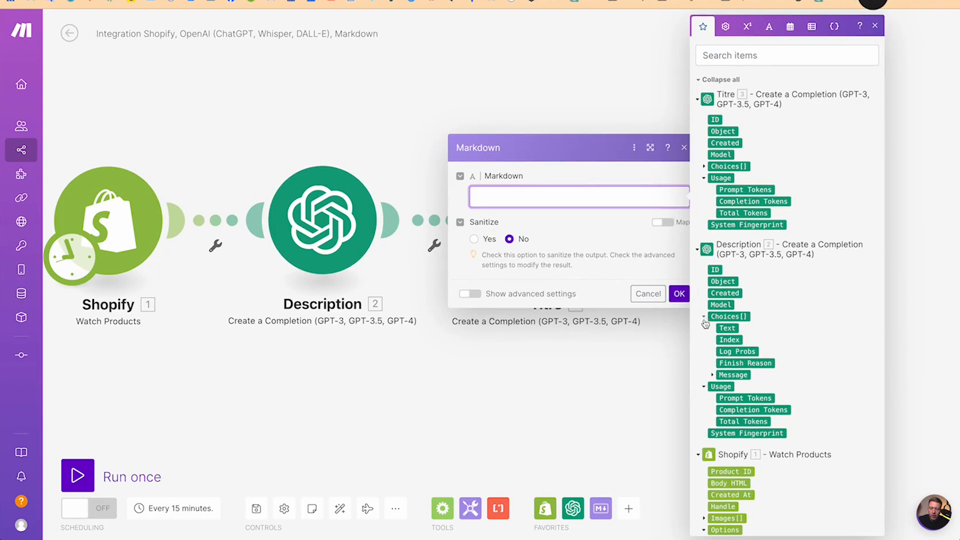
pyautogui.click(713, 374)
pyautogui.click(732, 398)
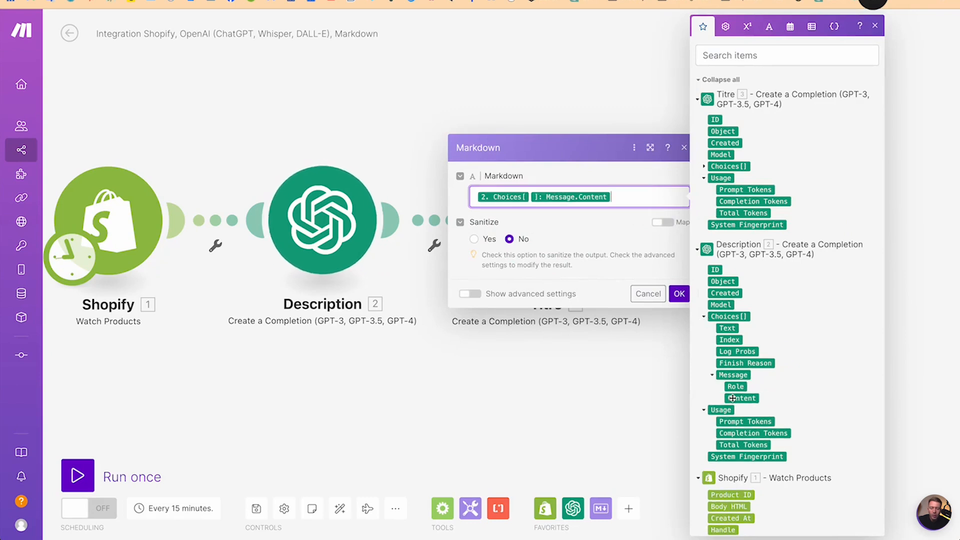
pyautogui.click(678, 294)
pyautogui.scroll(-5, 696, 309)
pyautogui.scroll(5, 697, 307)
pyautogui.click(783, 176)
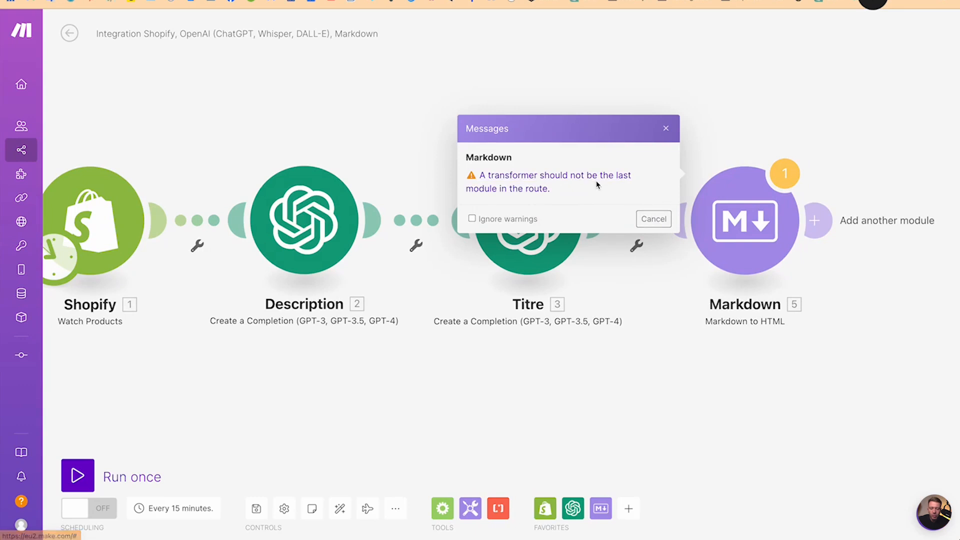
pyautogui.click(653, 218)
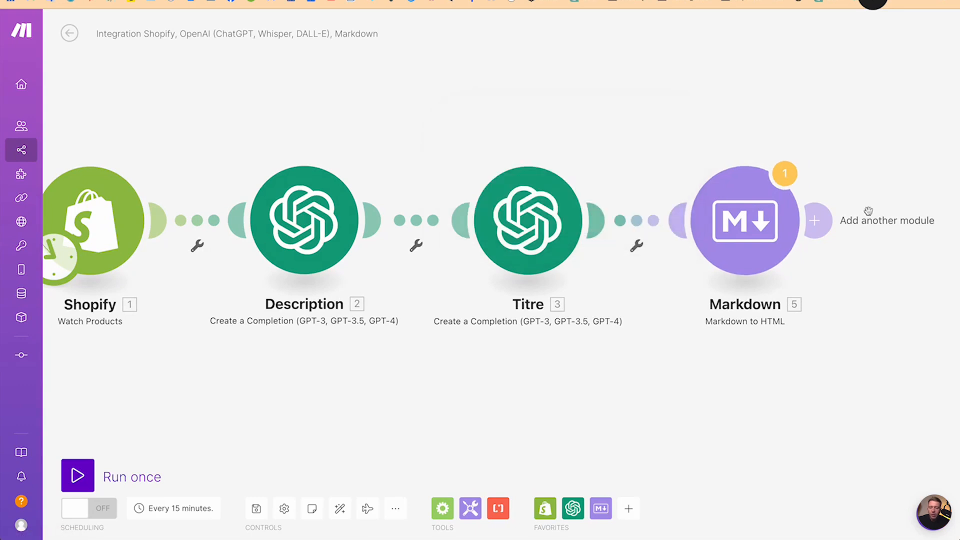
# Start a new module after the Markdown module and bring up the available Shopify actions for it.
pyautogui.click(824, 221)
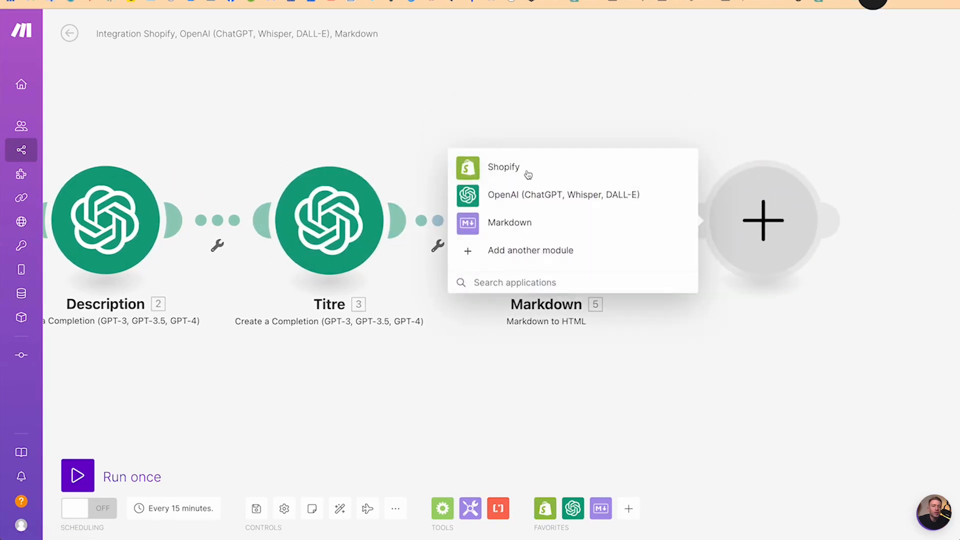
pyautogui.click(528, 175)
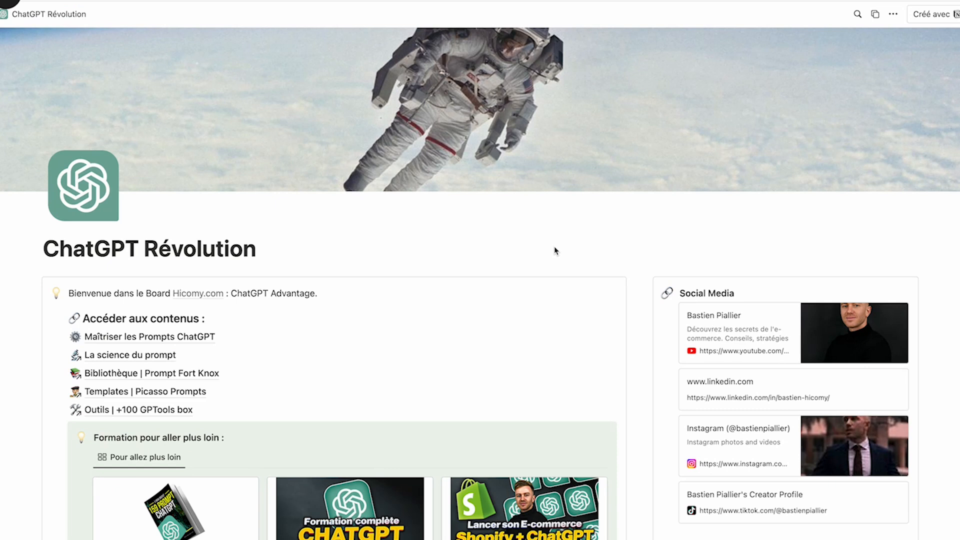
pyautogui.scroll(-5, 554, 250)
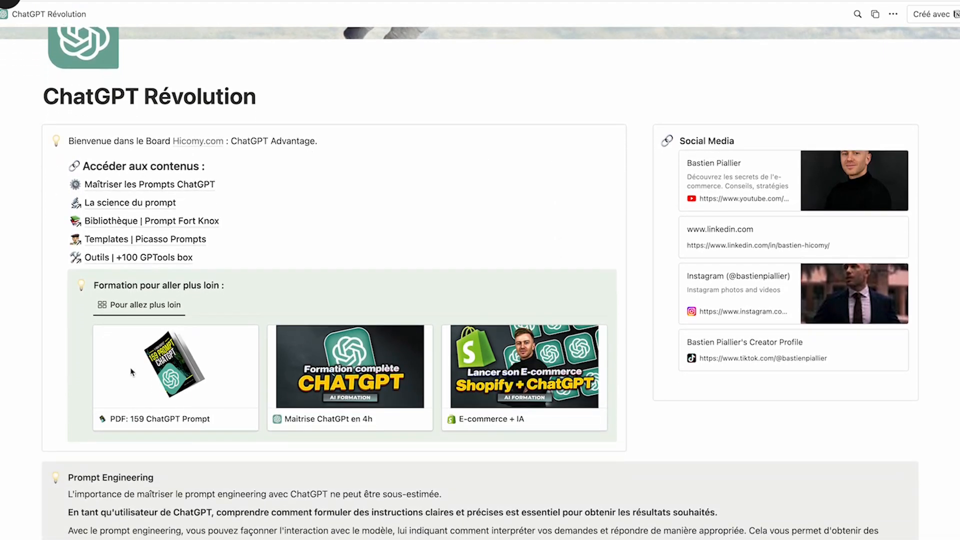
pyautogui.scroll(-15, 132, 371)
pyautogui.scroll(-15, 132, 371)
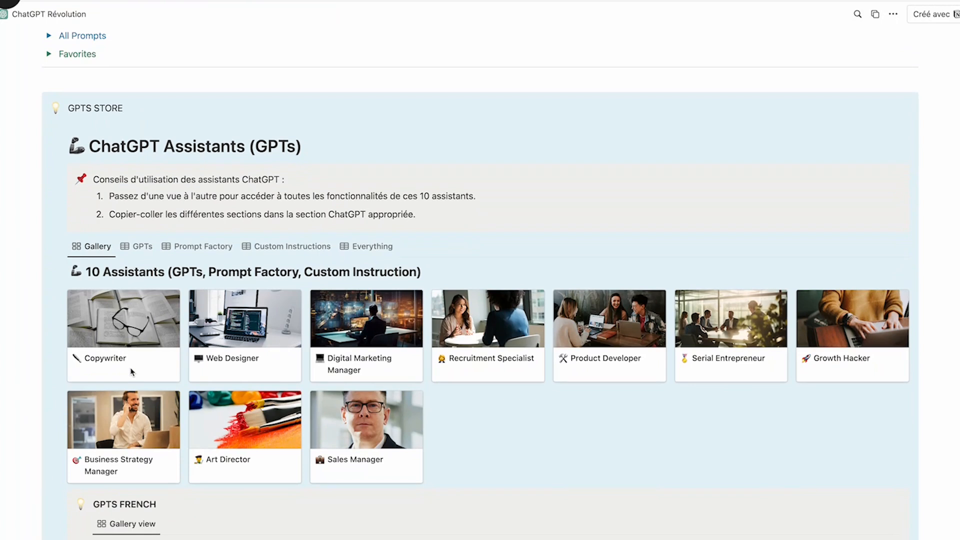
pyautogui.scroll(8, 132, 372)
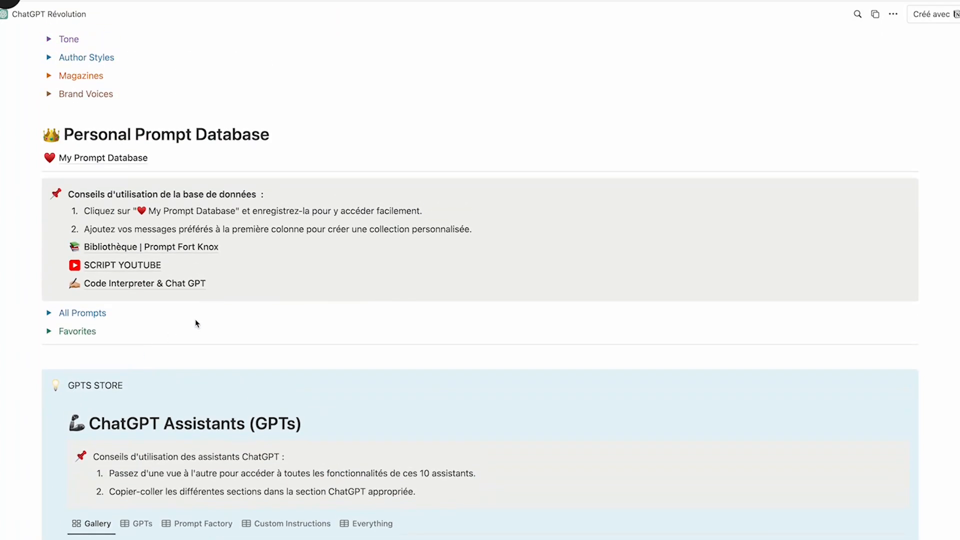
pyautogui.scroll(20, 197, 323)
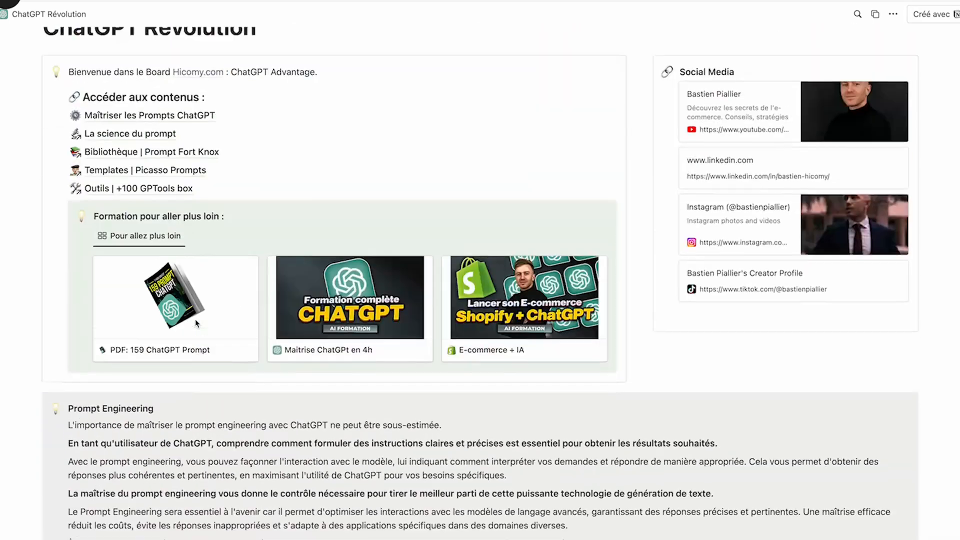
pyautogui.scroll(2, 404, 327)
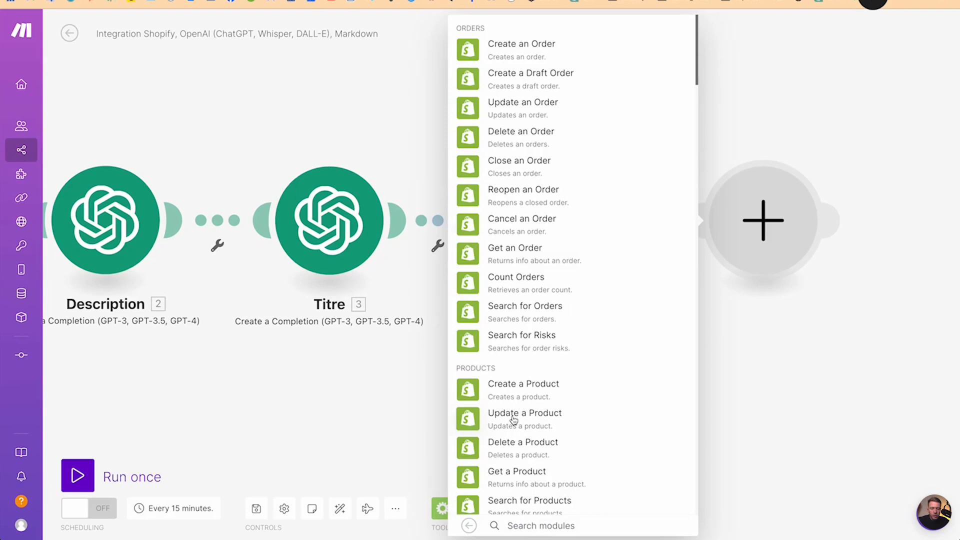
# Add a Shopify Update a Product module after the Markdown module, using the YOUTUBE connection and updating its permissions.
pyautogui.click(514, 420)
pyautogui.click(608, 218)
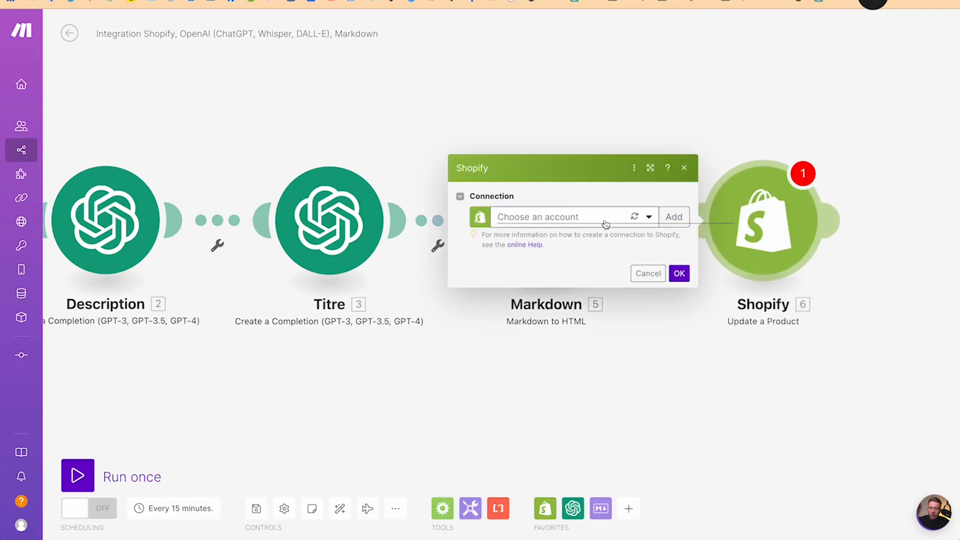
pyautogui.click(560, 272)
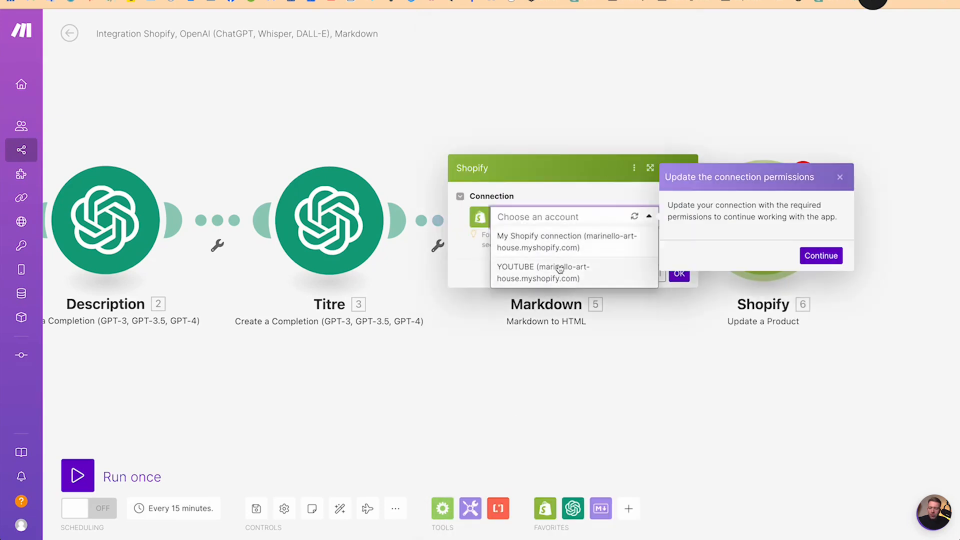
pyautogui.click(821, 256)
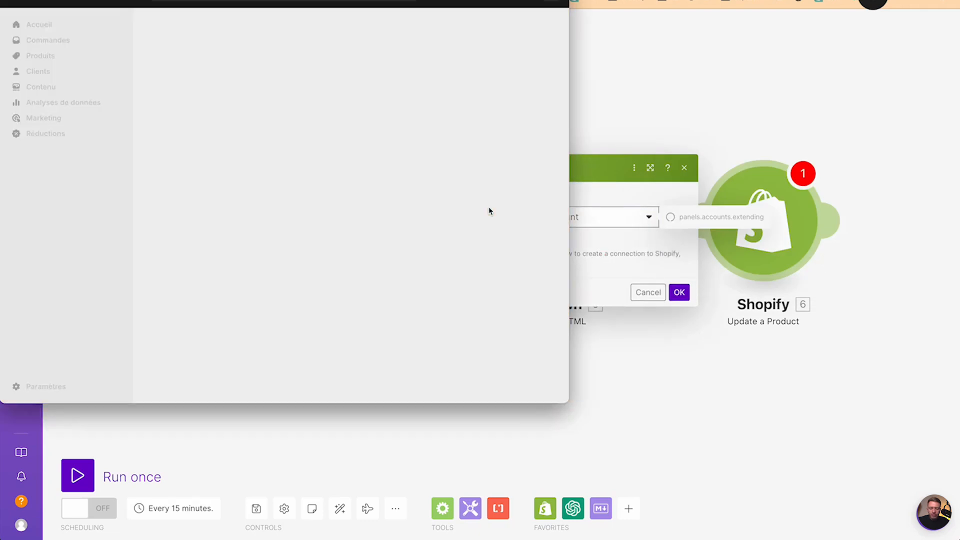
pyautogui.click(488, 168)
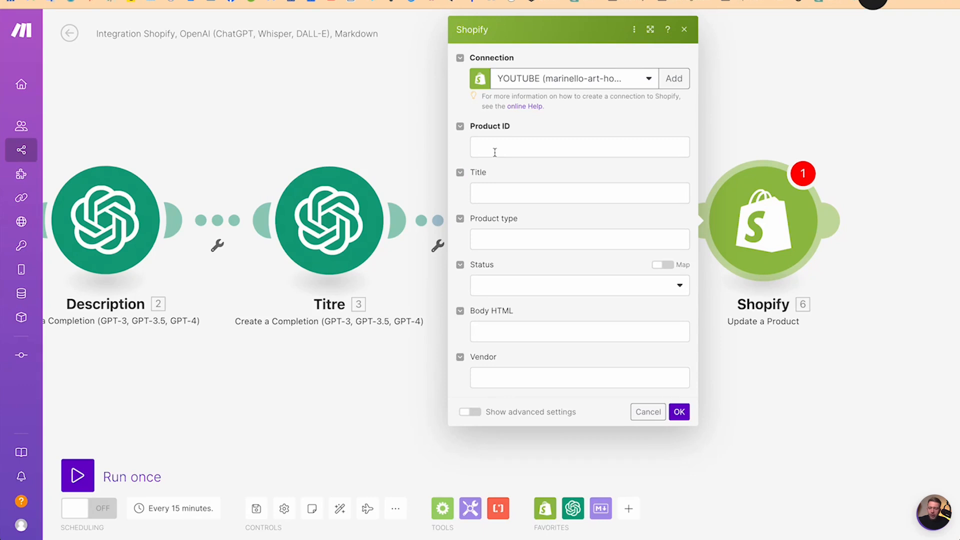
# Map the Titre module's Choices[]: Message.Content variable as the updated product's title.
pyautogui.click(485, 188)
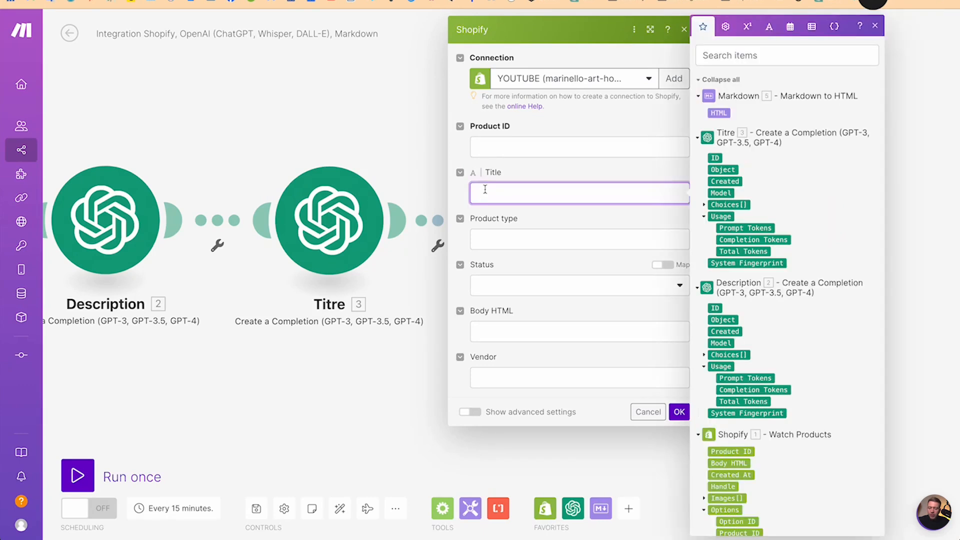
pyautogui.click(705, 205)
pyautogui.click(712, 263)
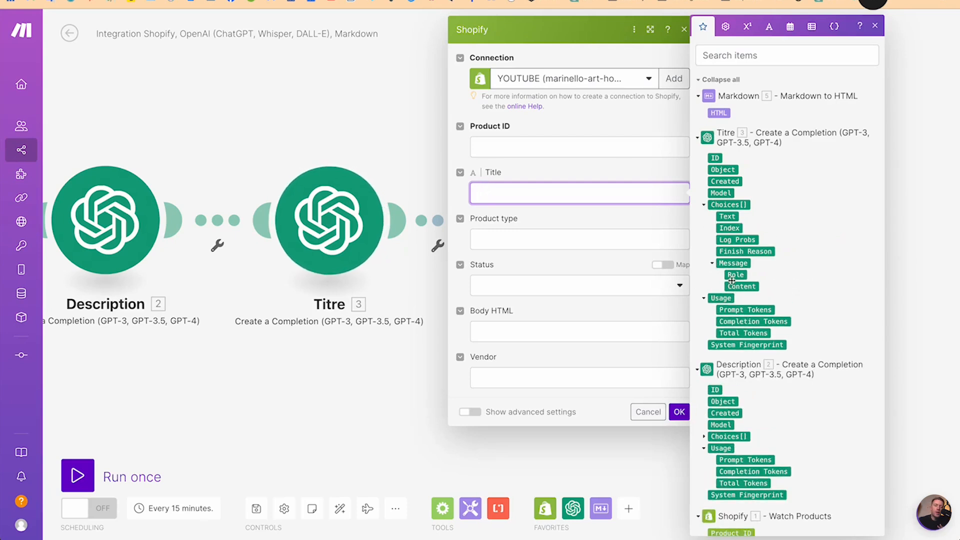
pyautogui.click(739, 286)
pyautogui.click(531, 270)
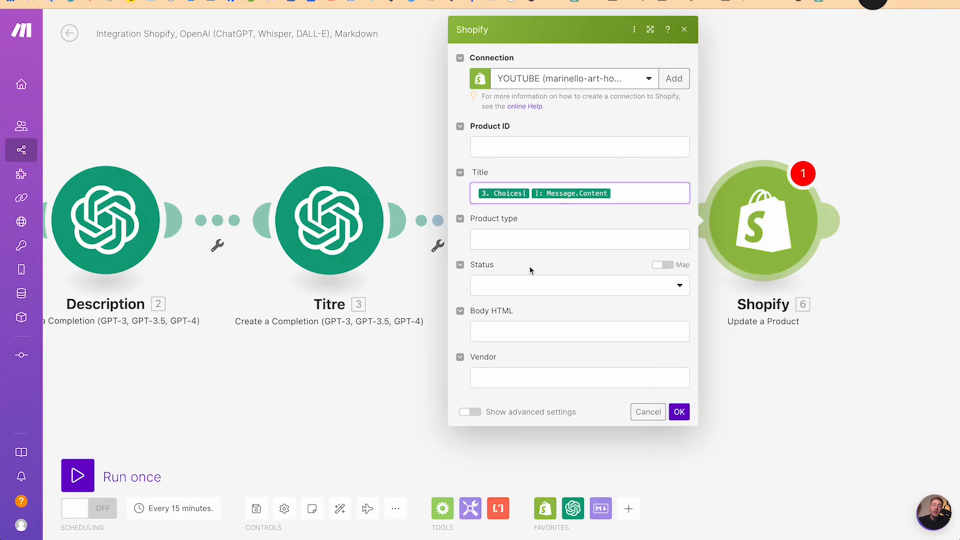
# Map the Description module's Choices[]: Message.Content variable as the updated product's Body HTML.
pyautogui.click(497, 331)
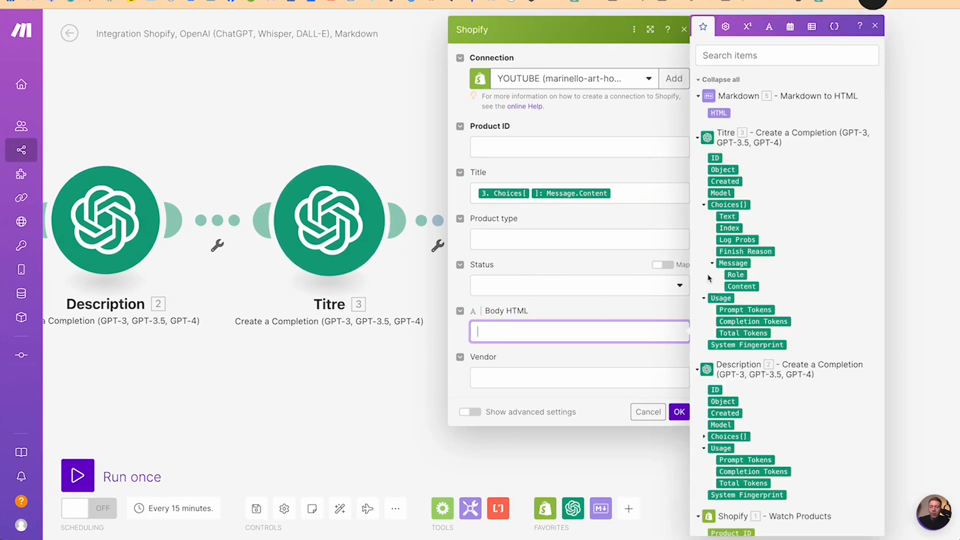
pyautogui.click(704, 437)
pyautogui.click(712, 495)
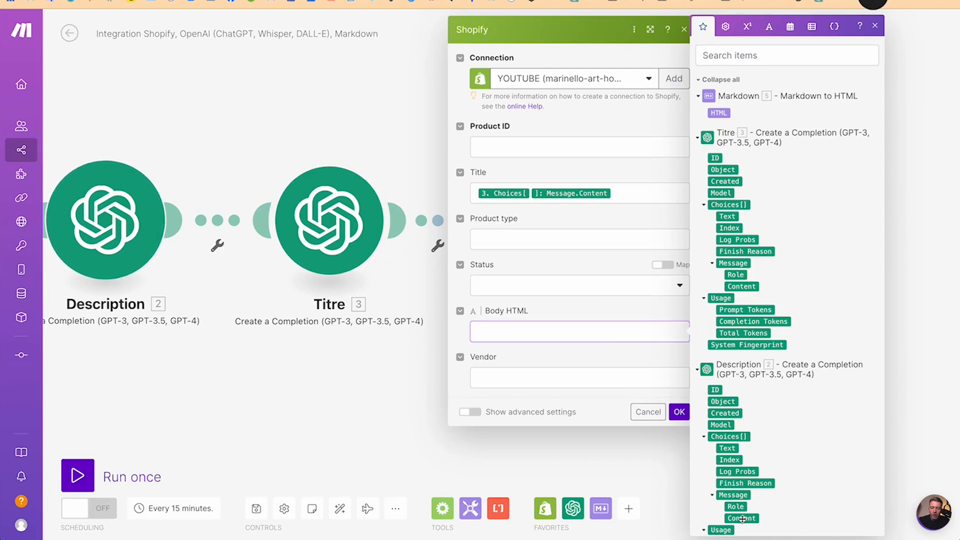
pyautogui.click(741, 518)
pyautogui.click(615, 348)
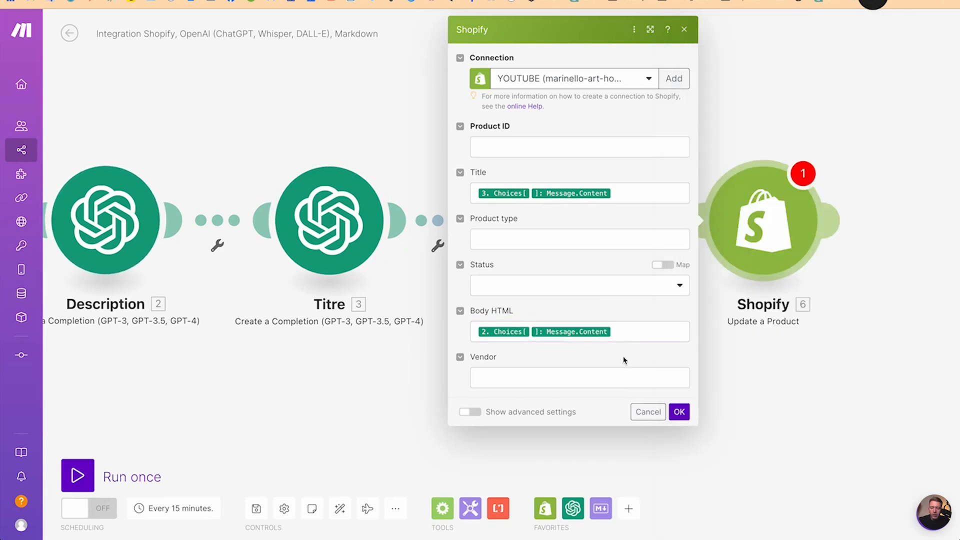
# Map the Watch Products module's Product ID as the ID of the product to update, and save the module.
pyautogui.click(685, 415)
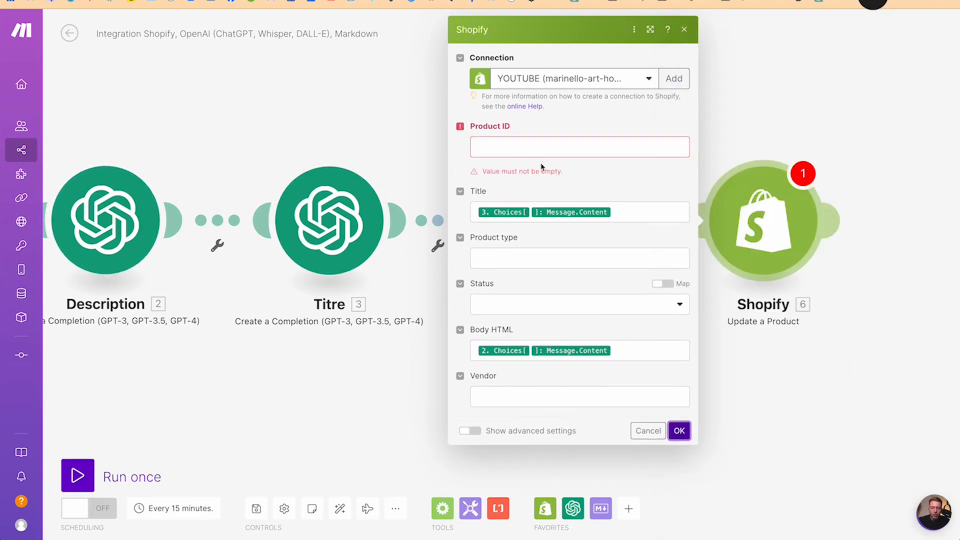
pyautogui.click(521, 150)
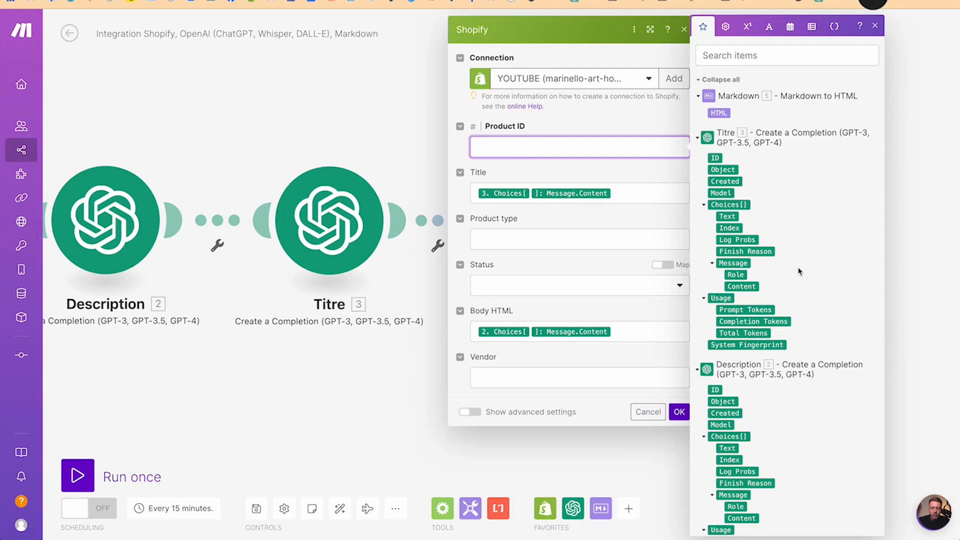
pyautogui.scroll(-5, 788, 318)
pyautogui.click(730, 266)
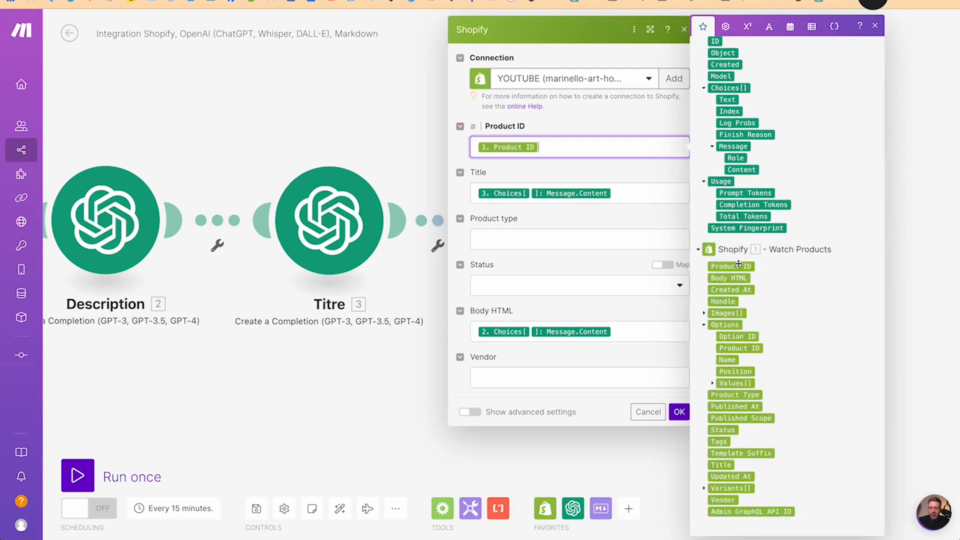
pyautogui.click(620, 174)
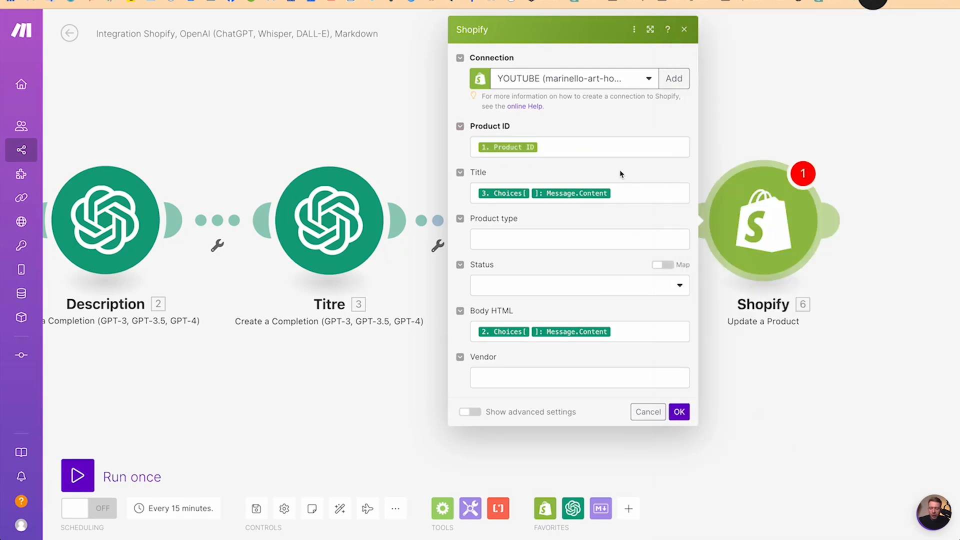
pyautogui.click(678, 411)
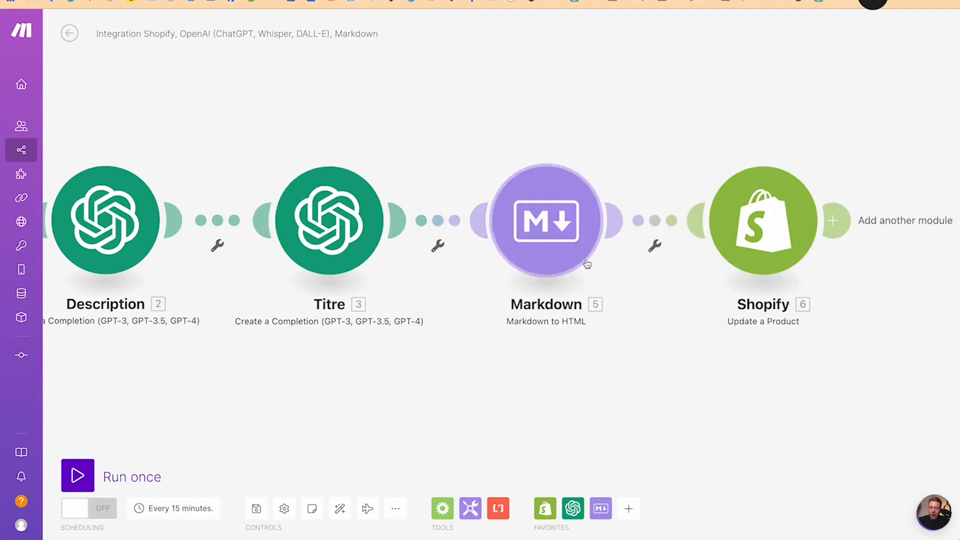
# Review the Body HTML and other mappings of the Update a Product module and the filters and limit of the Watch Products module.
pyautogui.click(745, 223)
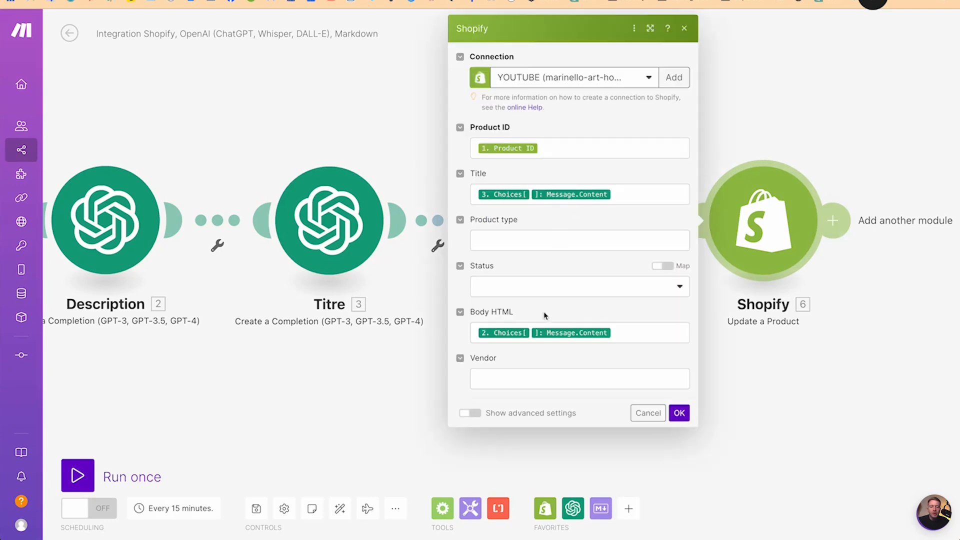
pyautogui.moveTo(471, 315); pyautogui.dragTo(523, 316)
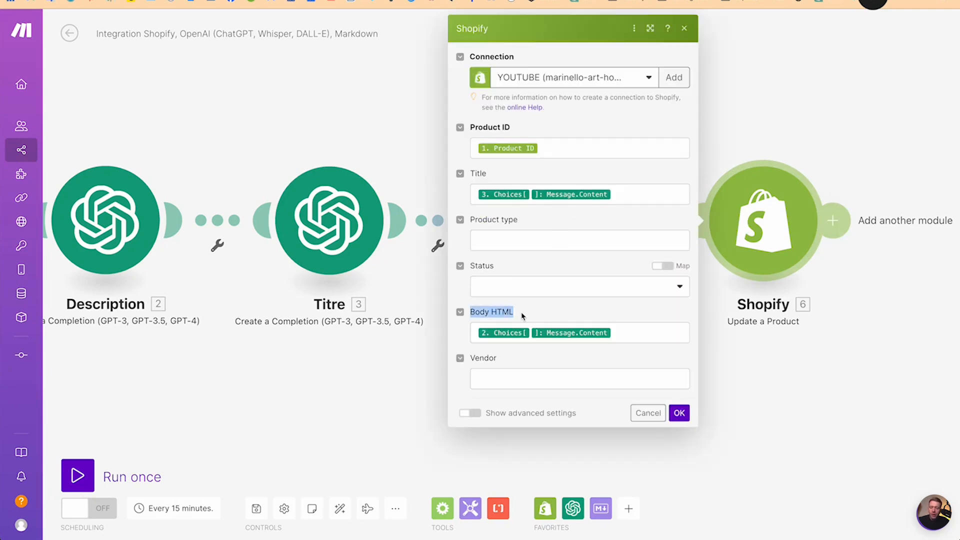
pyautogui.click(678, 412)
pyautogui.scroll(-5, 532, 337)
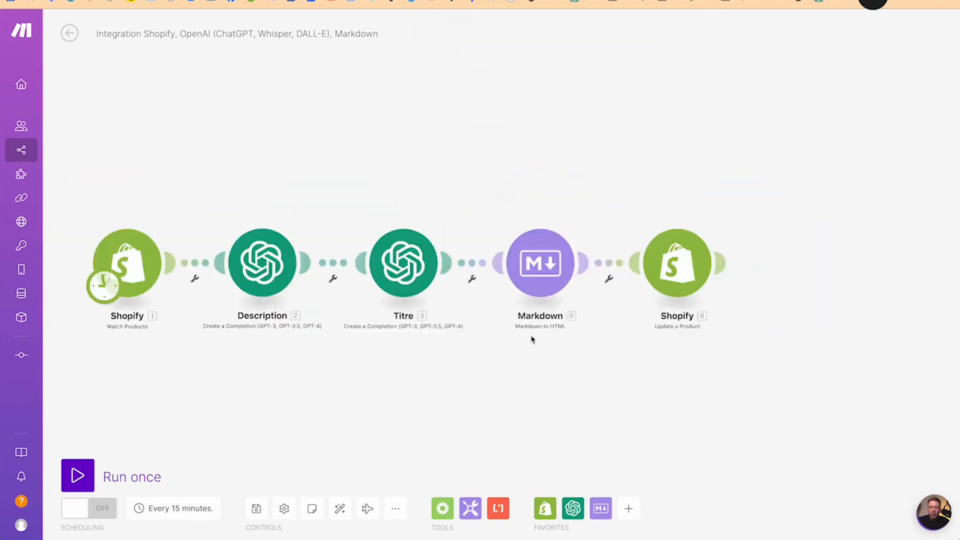
pyautogui.scroll(3, 532, 340)
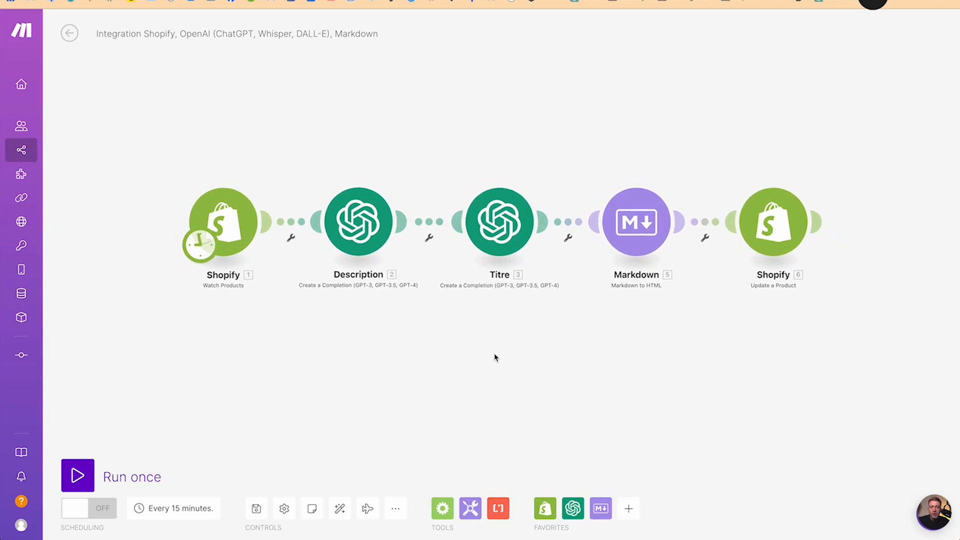
pyautogui.click(245, 221)
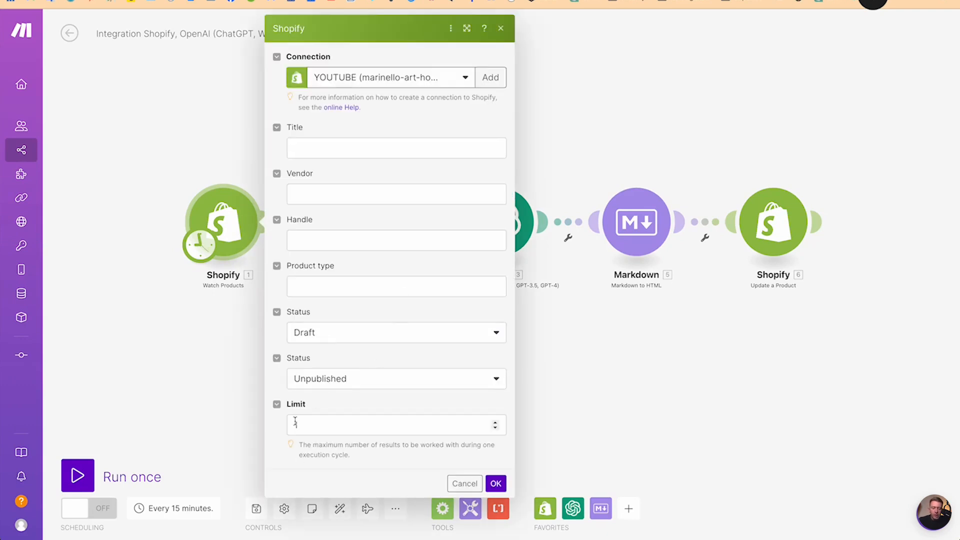
pyautogui.click(495, 483)
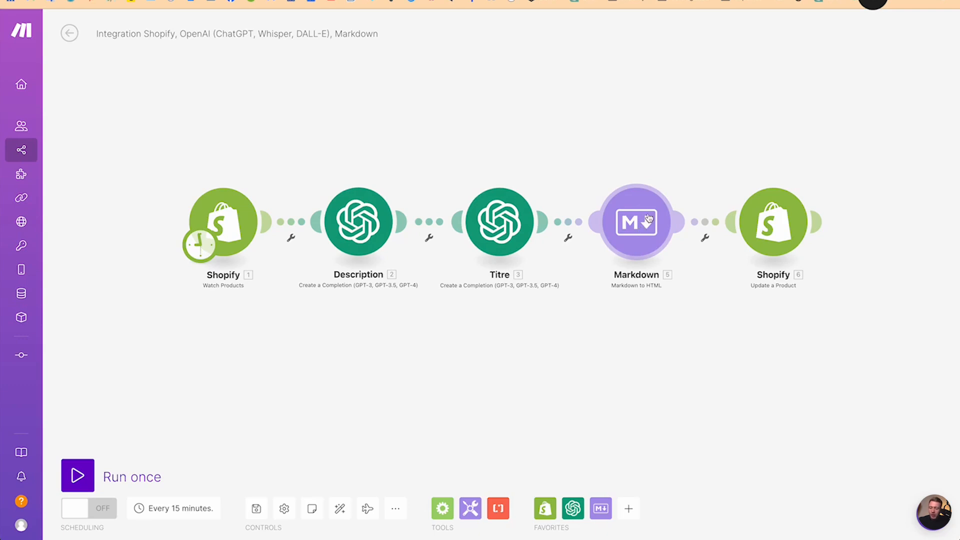
pyautogui.click(785, 232)
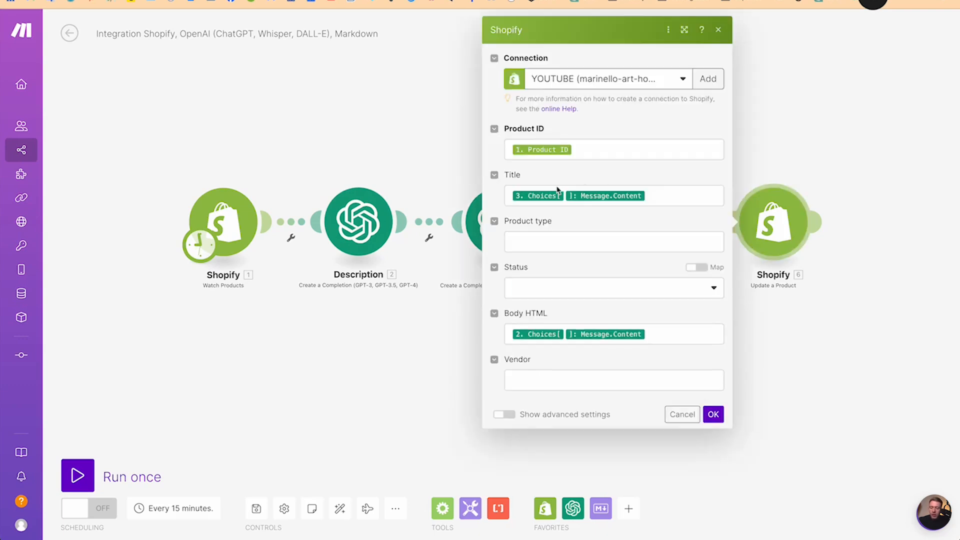
pyautogui.click(713, 415)
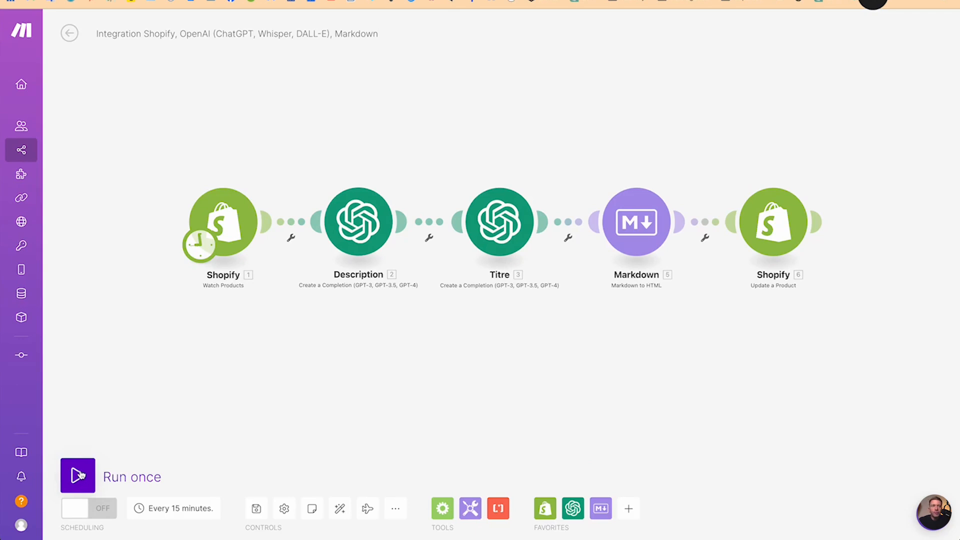
# Check the Description module's prompt settings and run the scenario once.
pyautogui.click(358, 221)
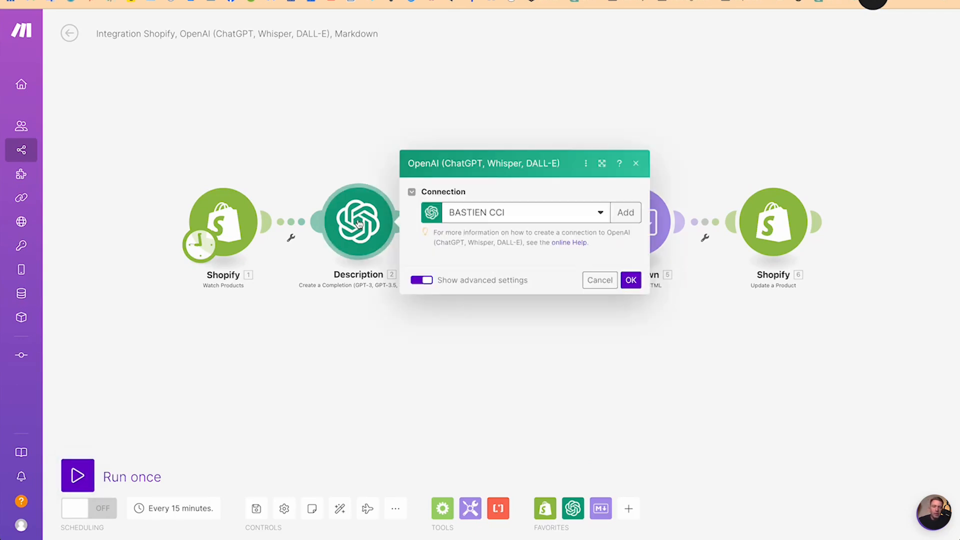
pyautogui.scroll(-3, 529, 331)
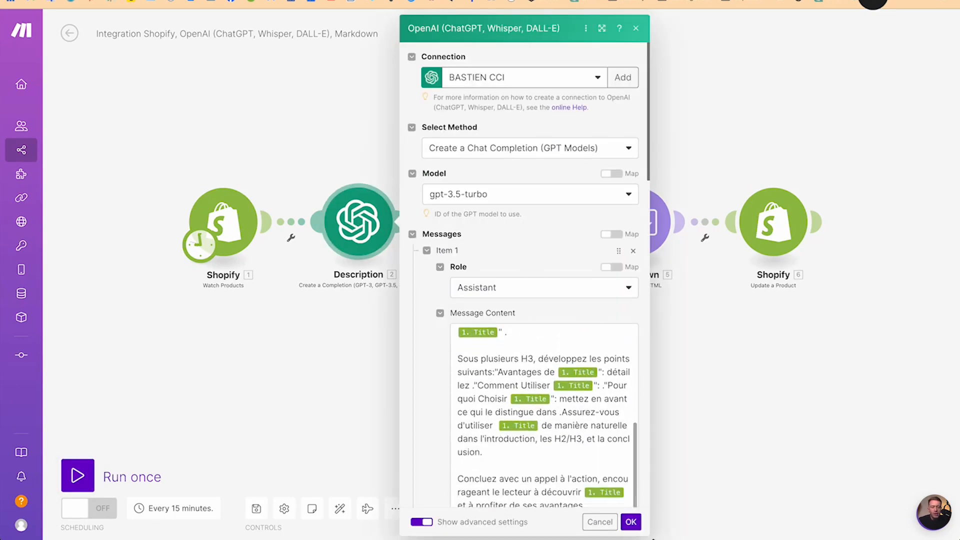
pyautogui.click(628, 522)
pyautogui.click(78, 475)
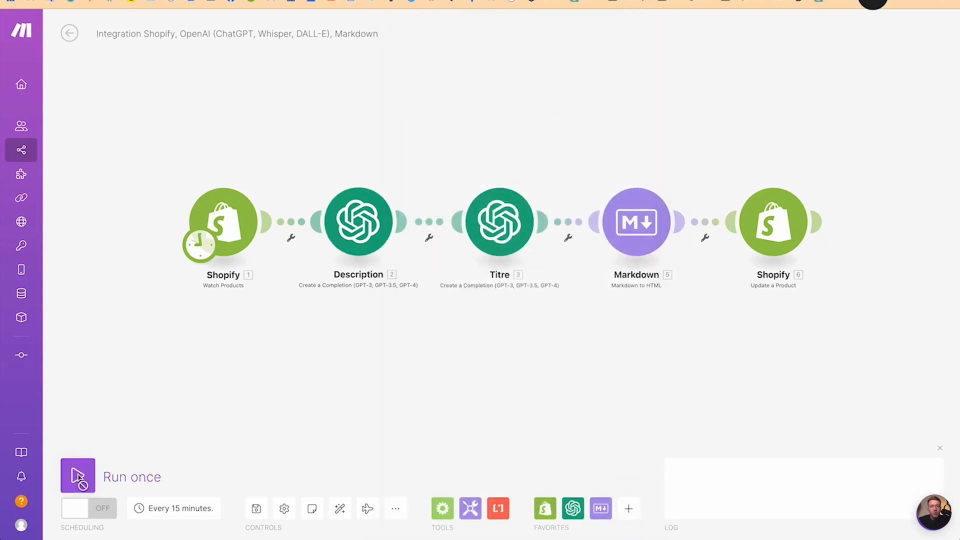
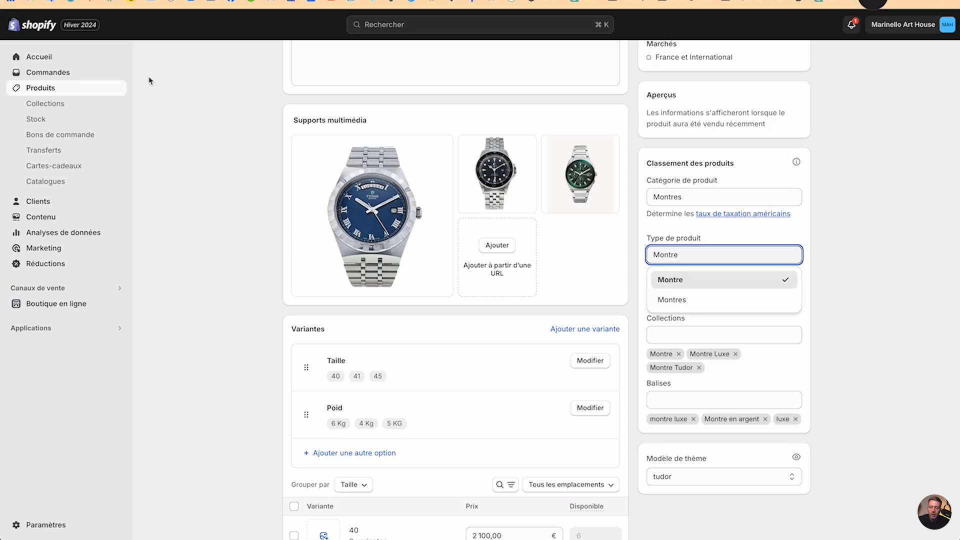
# In the Shopify admin, open the draft "Montre en Acier - Marinello" product and examine its generated title and description.
pyautogui.click(70, 90)
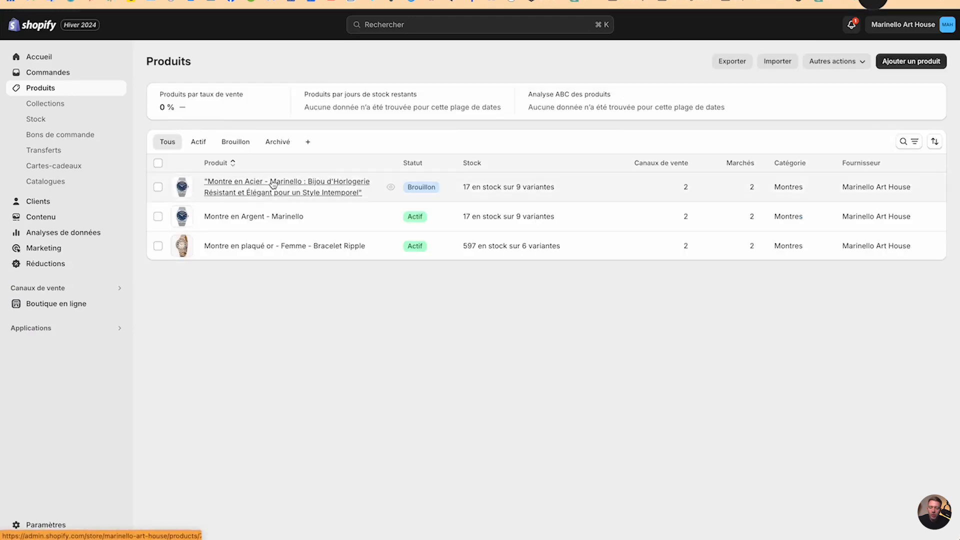
pyautogui.click(269, 187)
pyautogui.click(306, 137)
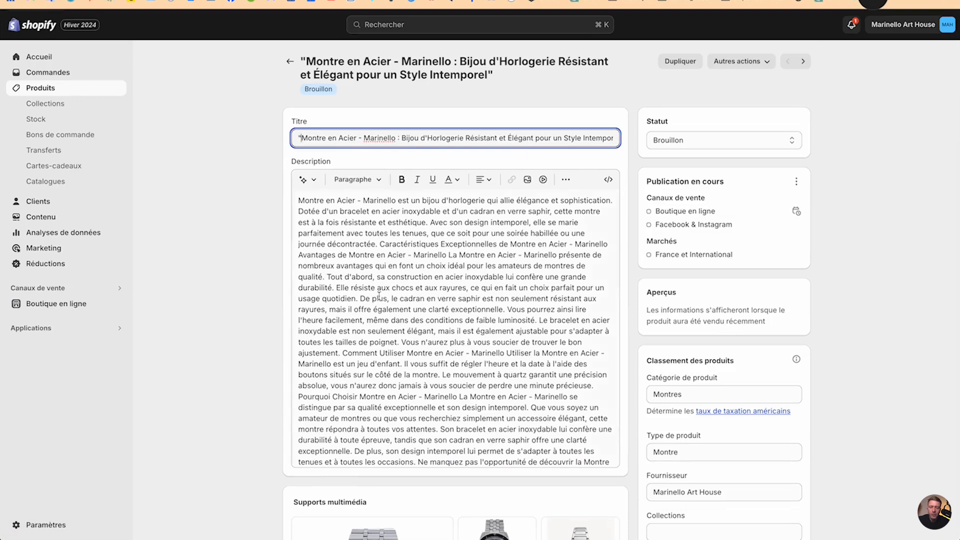
pyautogui.scroll(-9, 379, 240)
pyautogui.scroll(8, 377, 275)
pyautogui.click(378, 275)
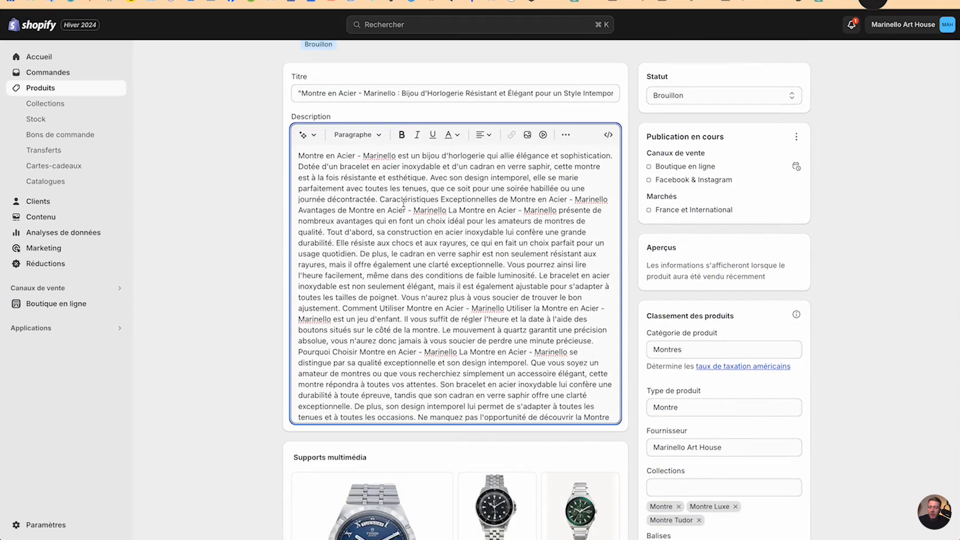
pyautogui.scroll(-1, 377, 196)
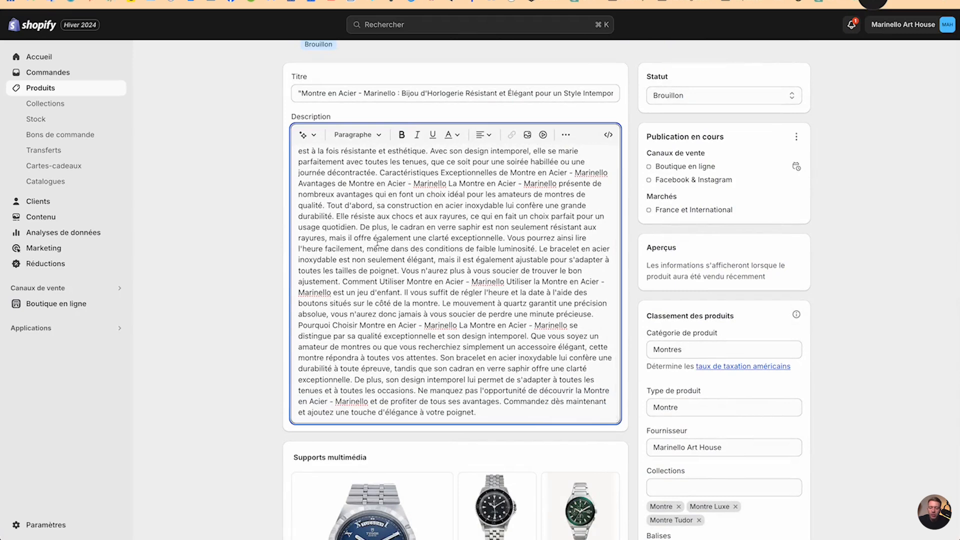
pyautogui.scroll(5, 377, 259)
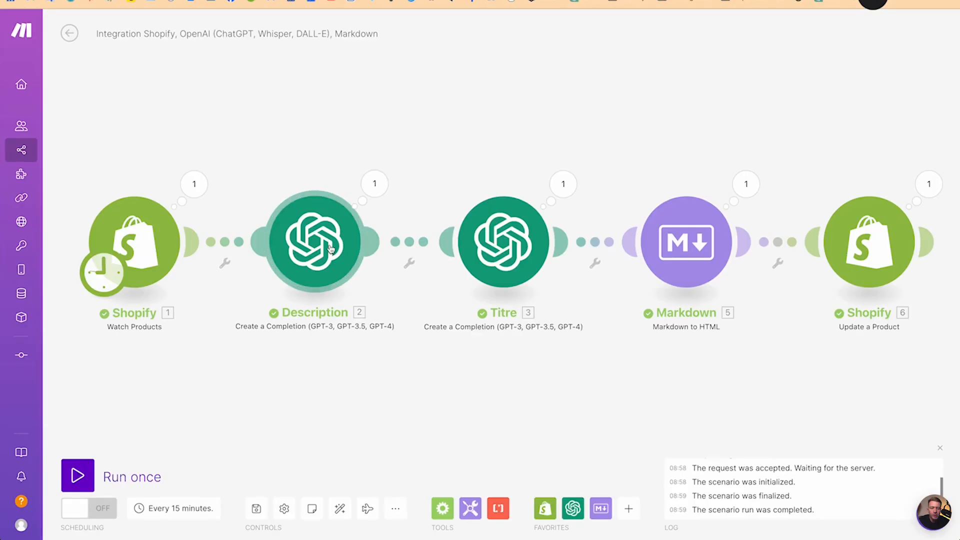
# Back in Make, set the Description module's model to gpt-4, review its prompt, and save the module.
pyautogui.click(330, 250)
pyautogui.click(470, 194)
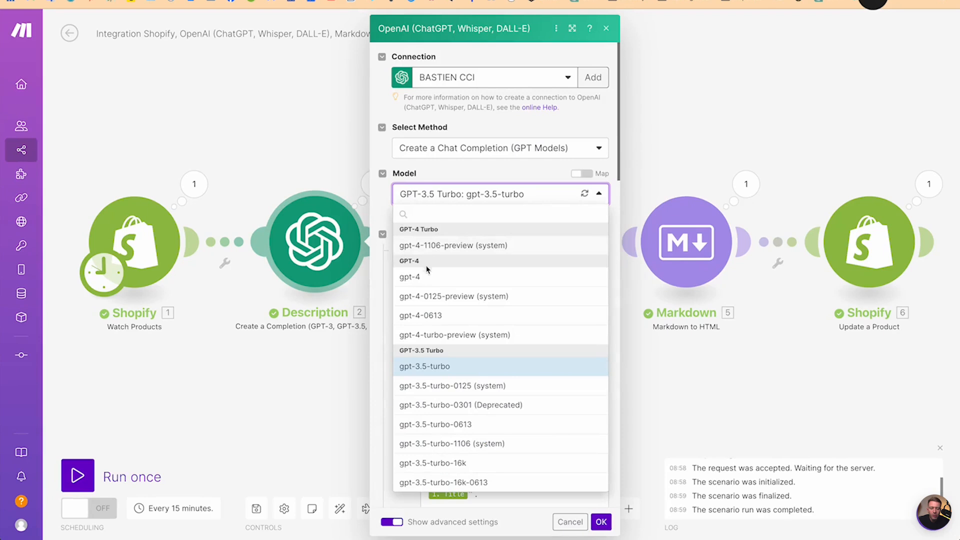
pyautogui.click(426, 275)
pyautogui.scroll(-5, 426, 275)
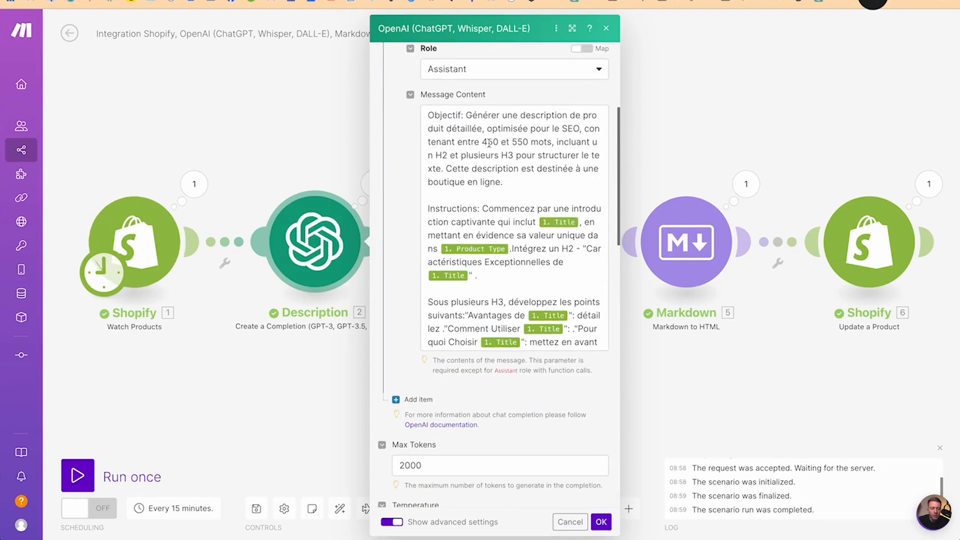
pyautogui.click(601, 521)
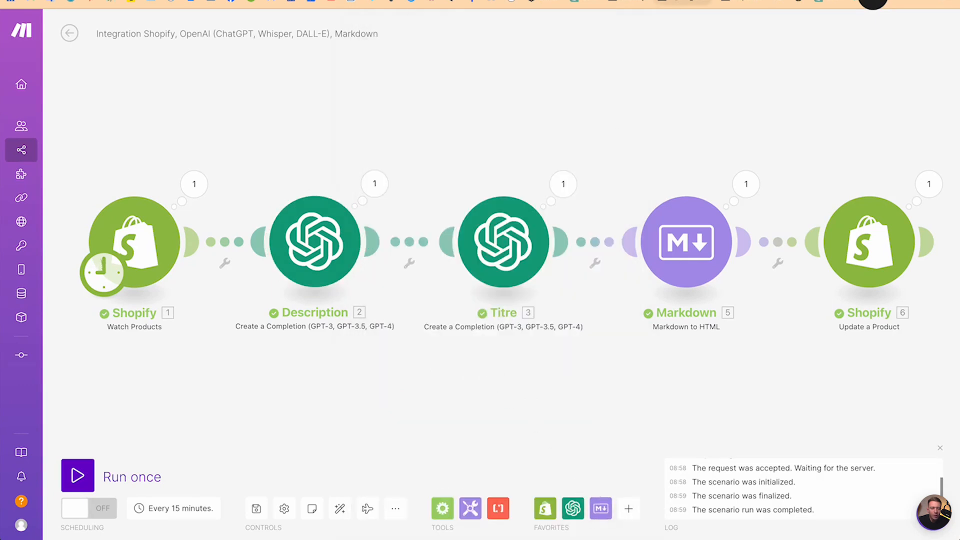
# In the Shopify admin, open the "Montre en Argent - Marinello" product and set its status to Brouillon.
pyautogui.click(655, 0)
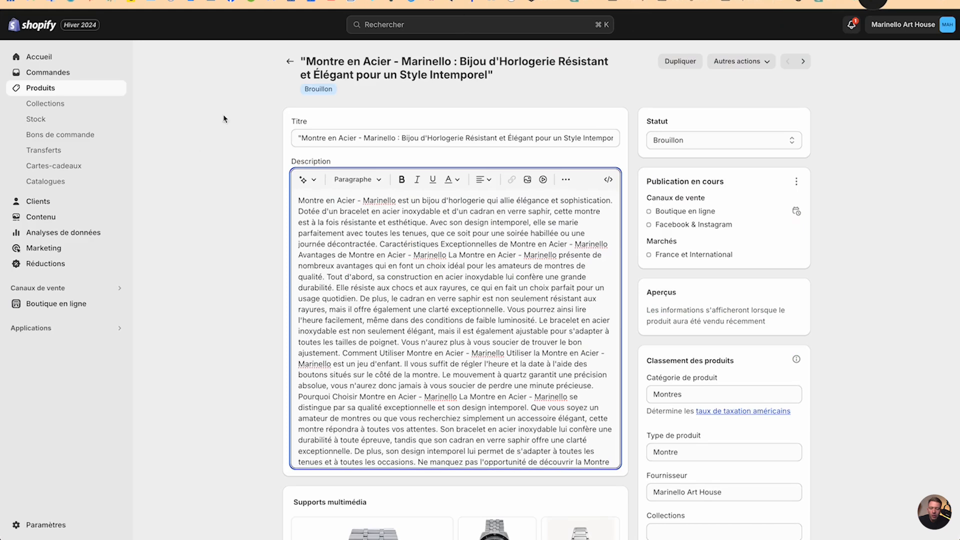
pyautogui.click(290, 61)
pyautogui.click(218, 217)
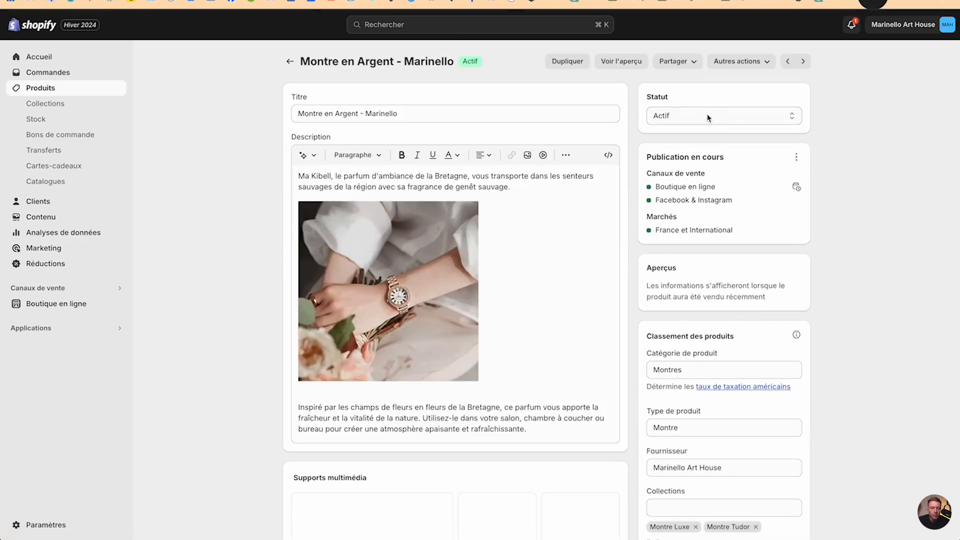
pyautogui.click(708, 118)
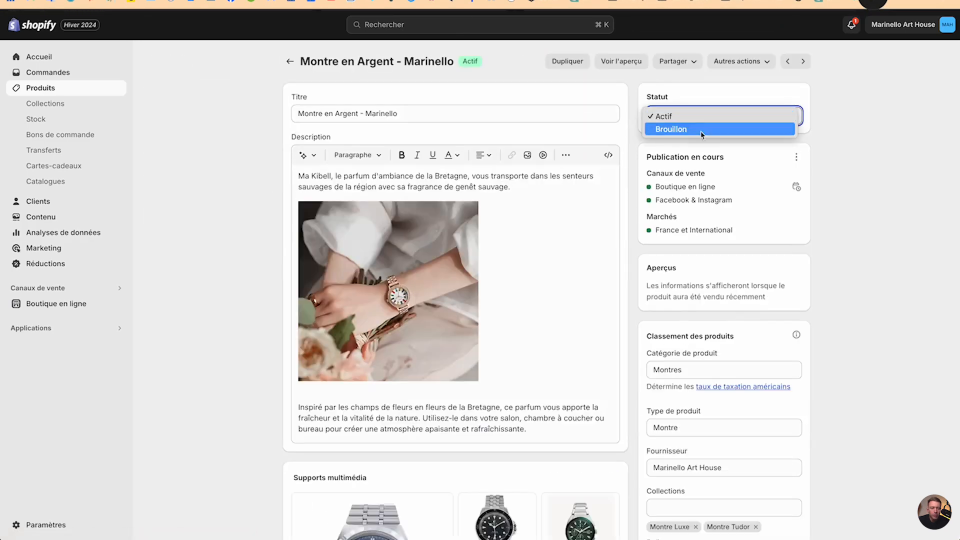
pyautogui.click(692, 128)
# Clear the product's entire description, save the changes, and return to the product list.
pyautogui.click(503, 308)
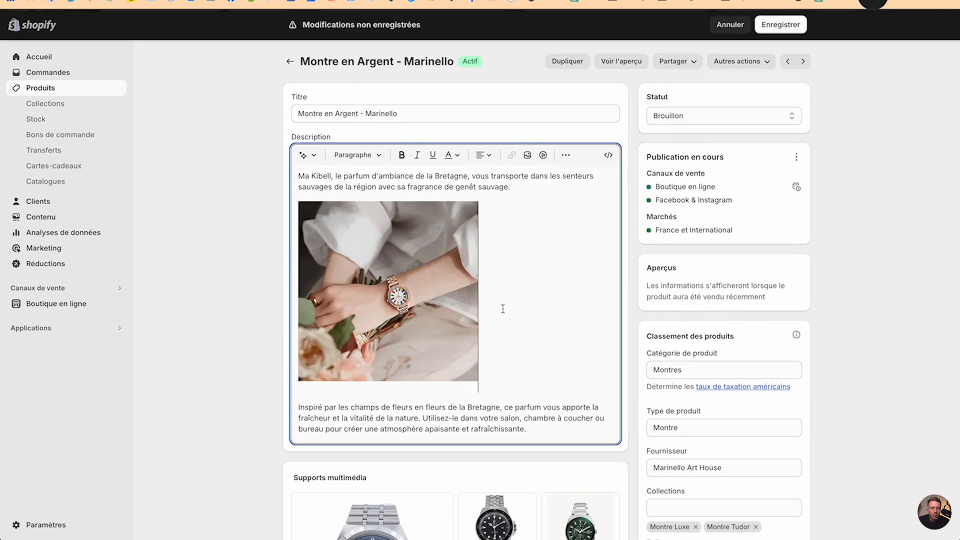
pyautogui.hotkey('ctrl', 'a')
pyautogui.press('BackSpace')
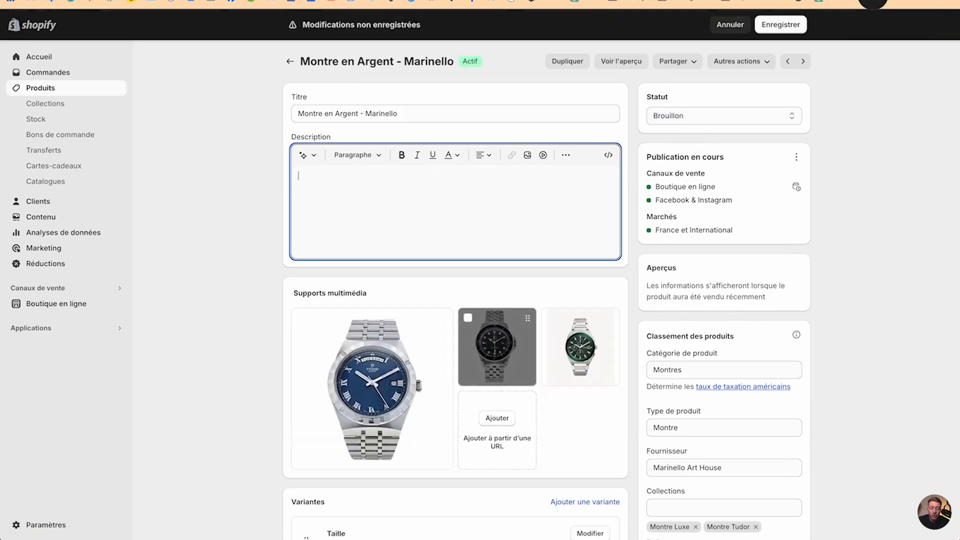
pyautogui.click(777, 25)
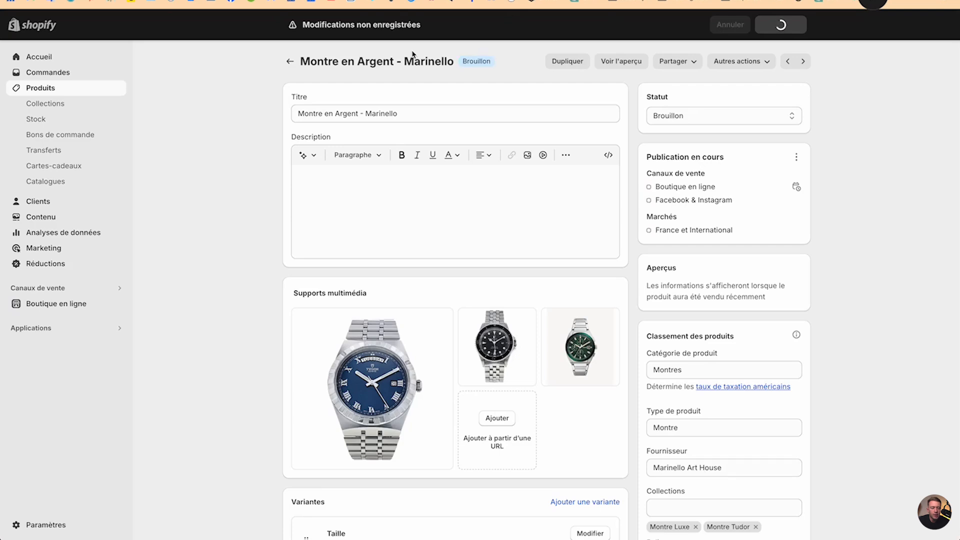
pyautogui.click(290, 61)
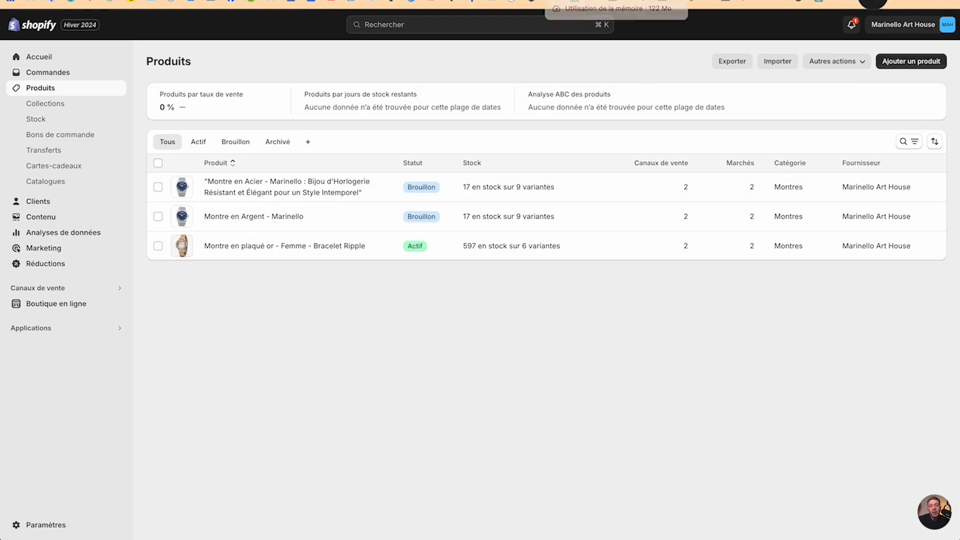
# Back in Make, run the scenario once and inspect the Watch Products module's run details.
pyautogui.click(580, 0)
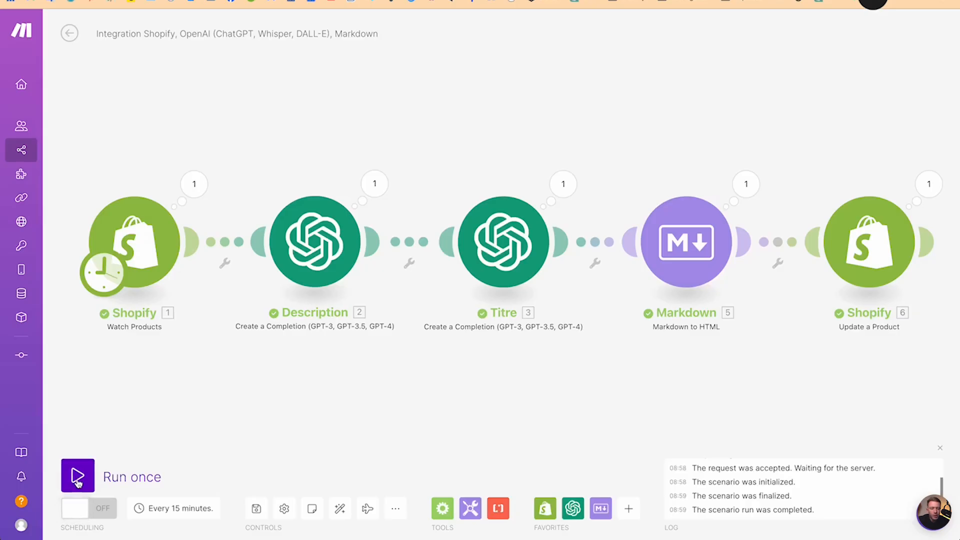
pyautogui.click(78, 478)
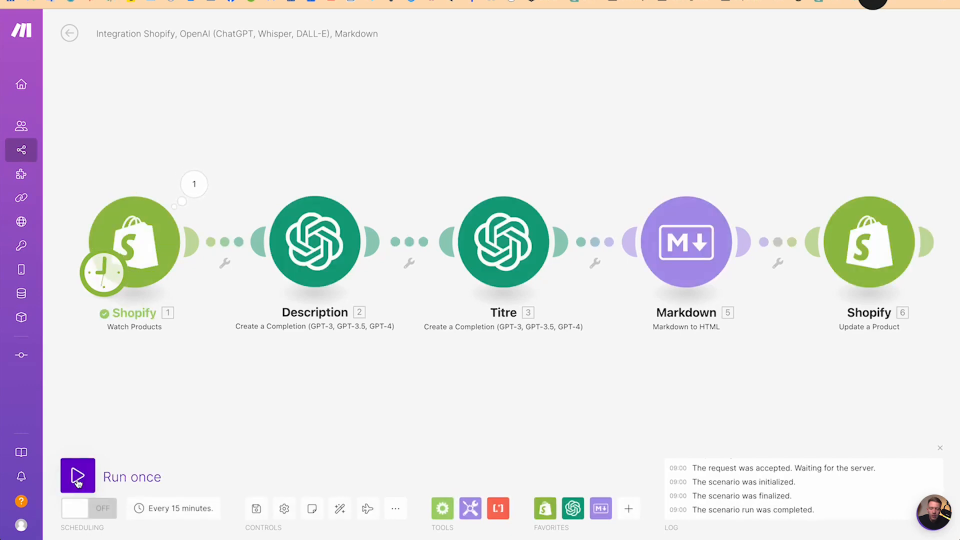
pyautogui.click(195, 189)
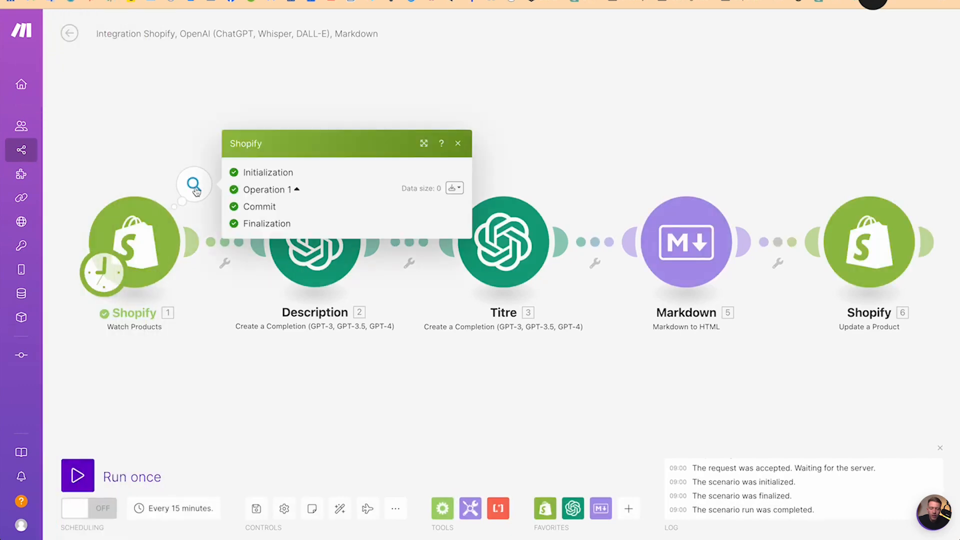
pyautogui.click(213, 54)
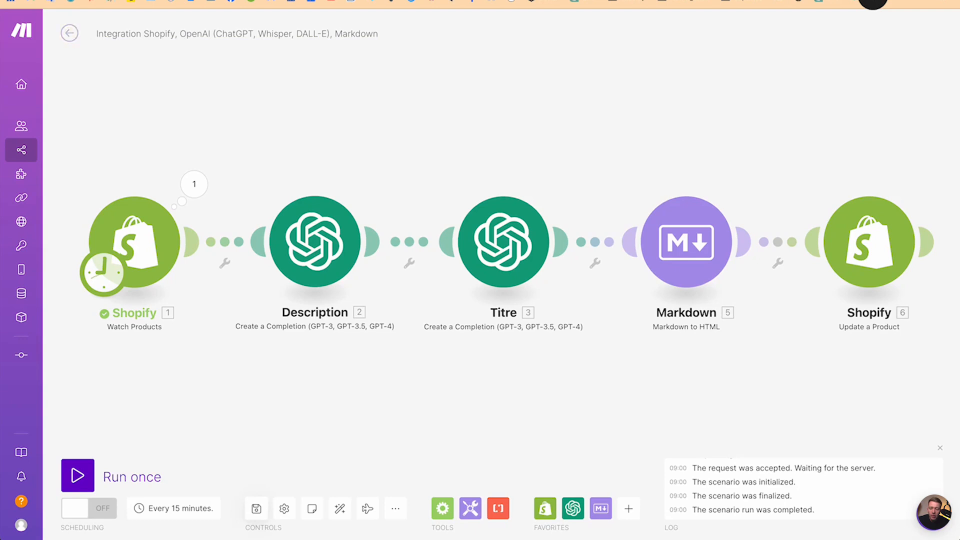
# Save and reload the scenario, and run it once again.
pyautogui.press('super+r')
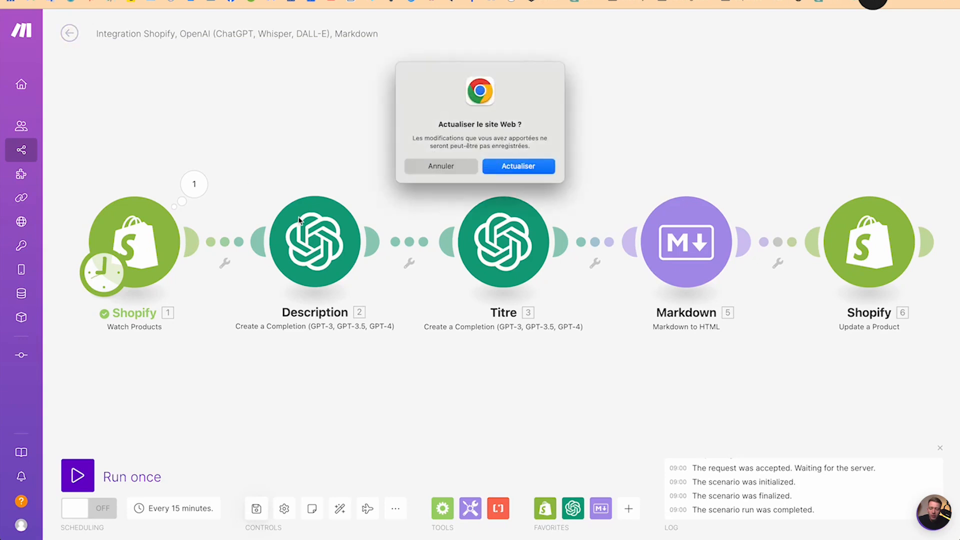
pyautogui.click(469, 165)
pyautogui.press('super+s')
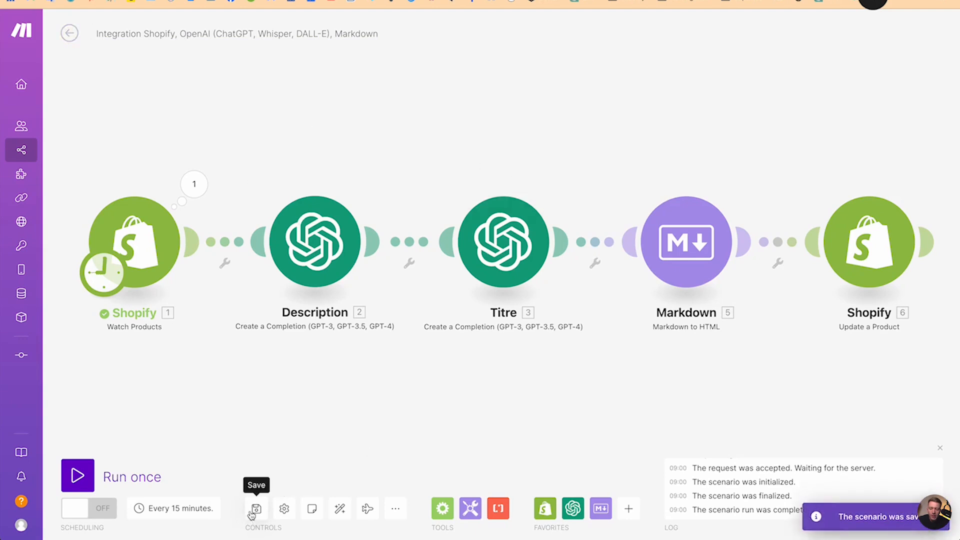
pyautogui.click(69, 33)
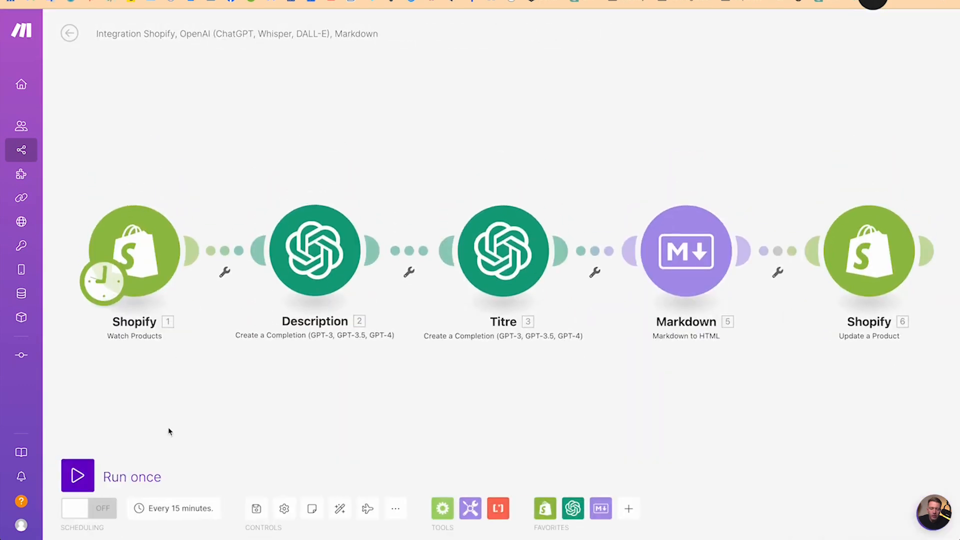
pyautogui.click(75, 478)
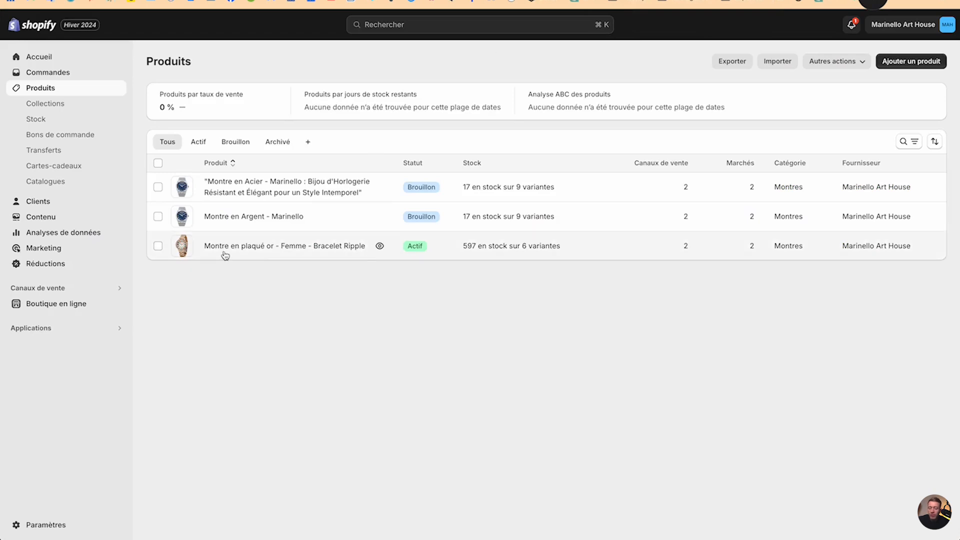
# In the Shopify admin, set the "Montre en plaqué or - Femme - Bracelet Ripple" product's status to Brouillon and save it.
pyautogui.click(225, 256)
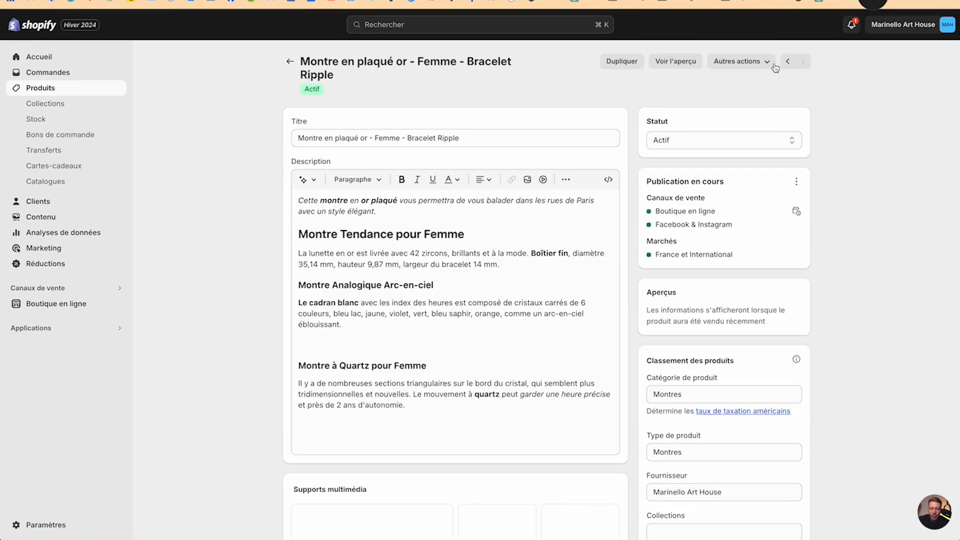
pyautogui.click(700, 140)
pyautogui.click(670, 152)
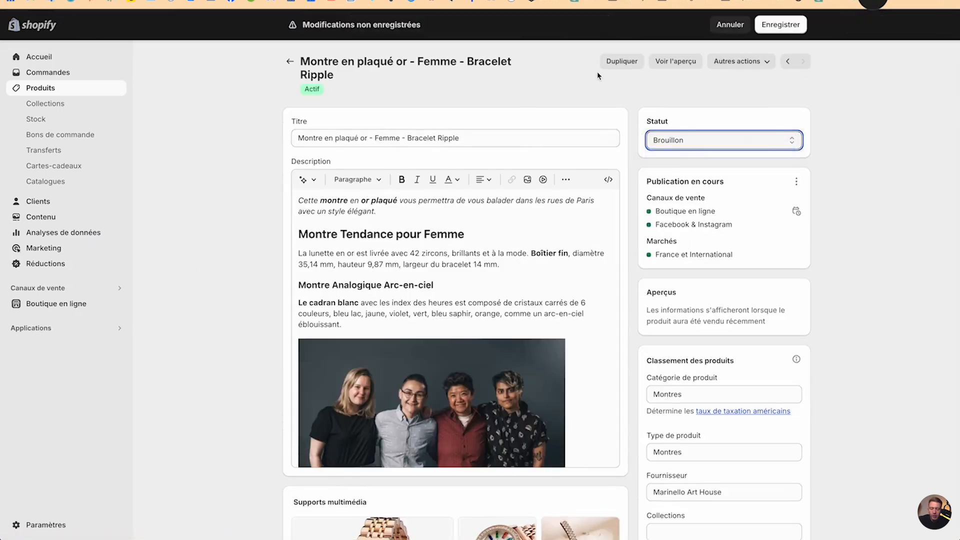
pyautogui.click(777, 26)
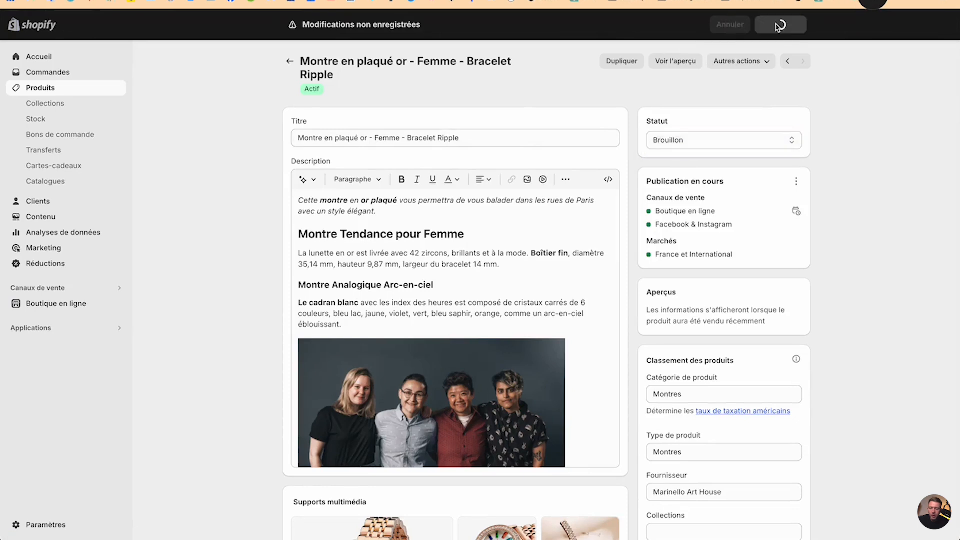
pyautogui.click(289, 64)
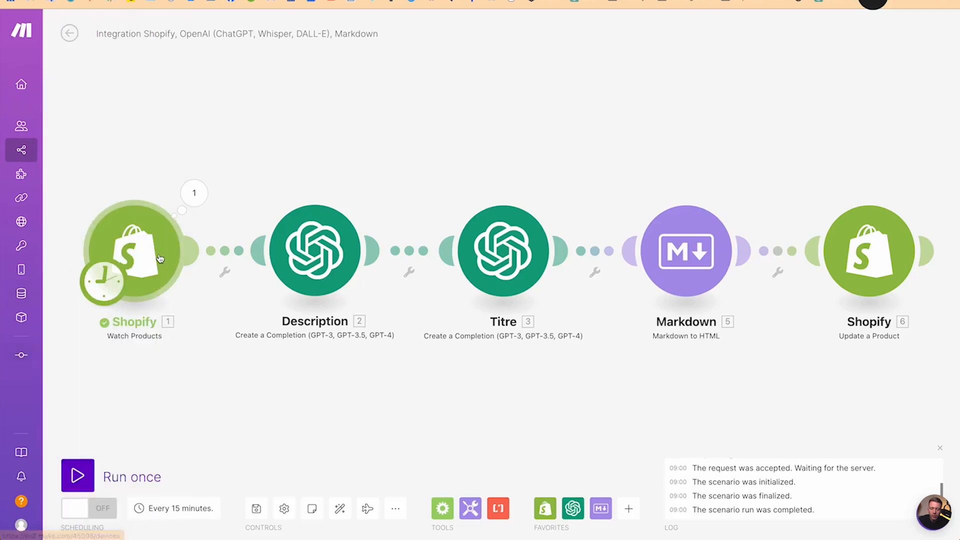
# Back in Make, leave both Status filters of the Watch Products module empty, save the module, and run the scenario once.
pyautogui.click(133, 250)
pyautogui.click(230, 332)
pyautogui.click(246, 353)
pyautogui.click(245, 381)
pyautogui.click(241, 397)
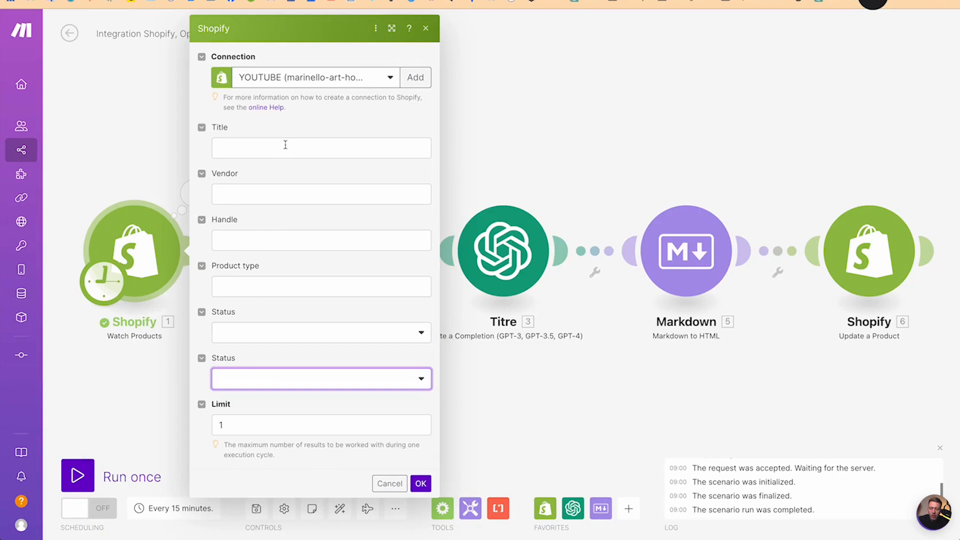
pyautogui.click(420, 483)
pyautogui.click(77, 475)
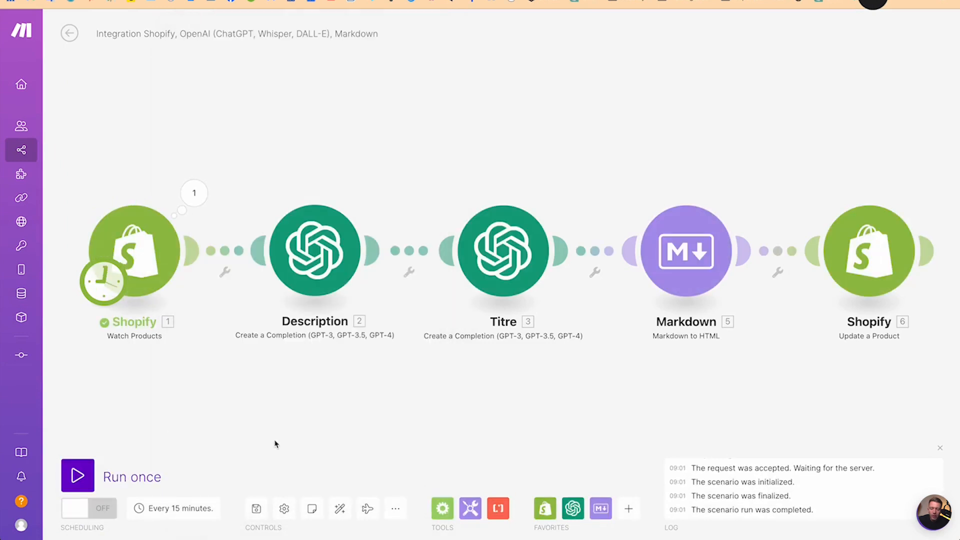
# Check the run details of the Watch Products module and open its settings.
pyautogui.click(194, 193)
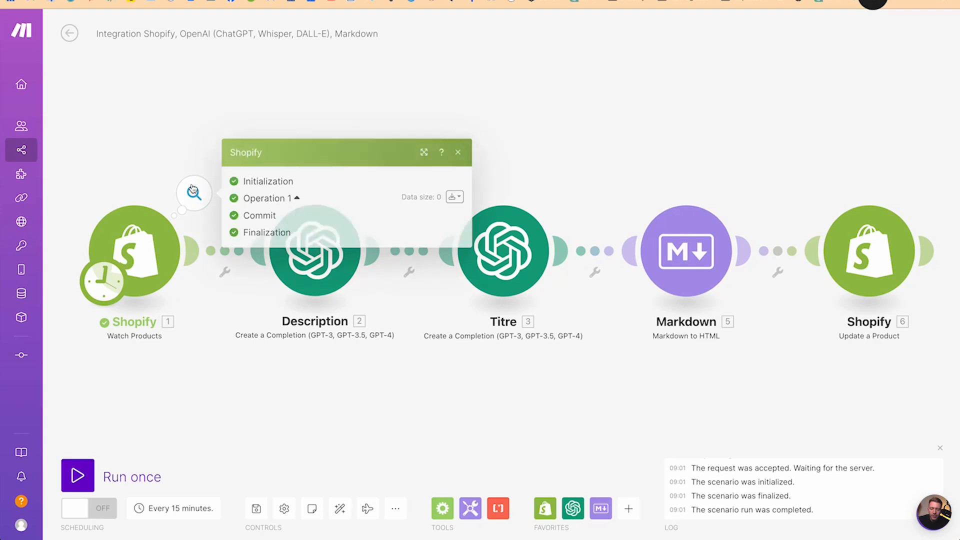
pyautogui.click(458, 152)
pyautogui.click(134, 250)
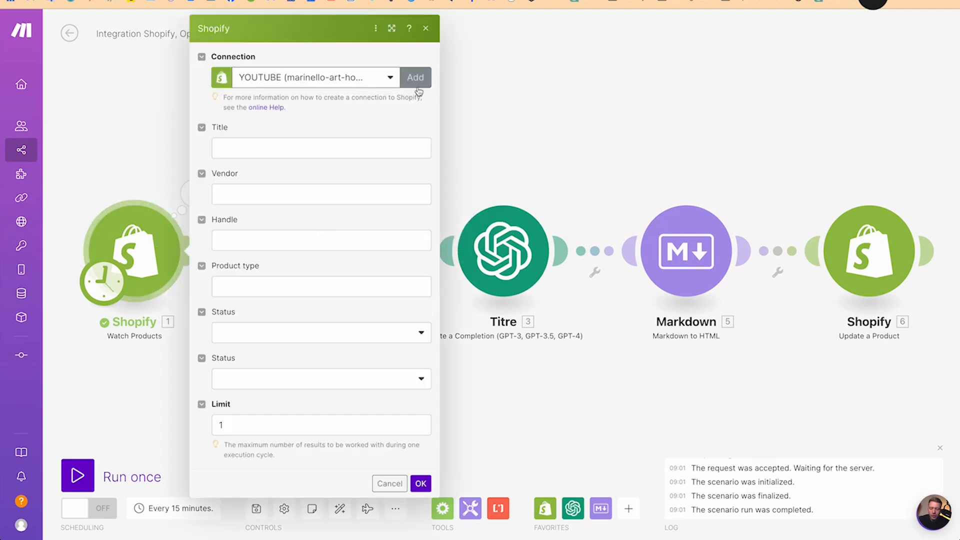
pyautogui.click(419, 90)
pyautogui.click(497, 85)
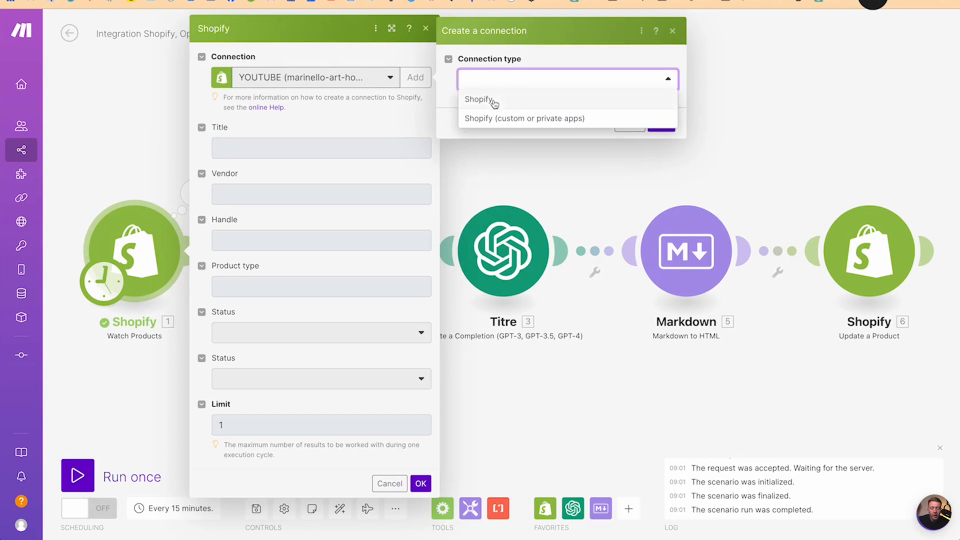
pyautogui.click(492, 99)
pyautogui.click(624, 236)
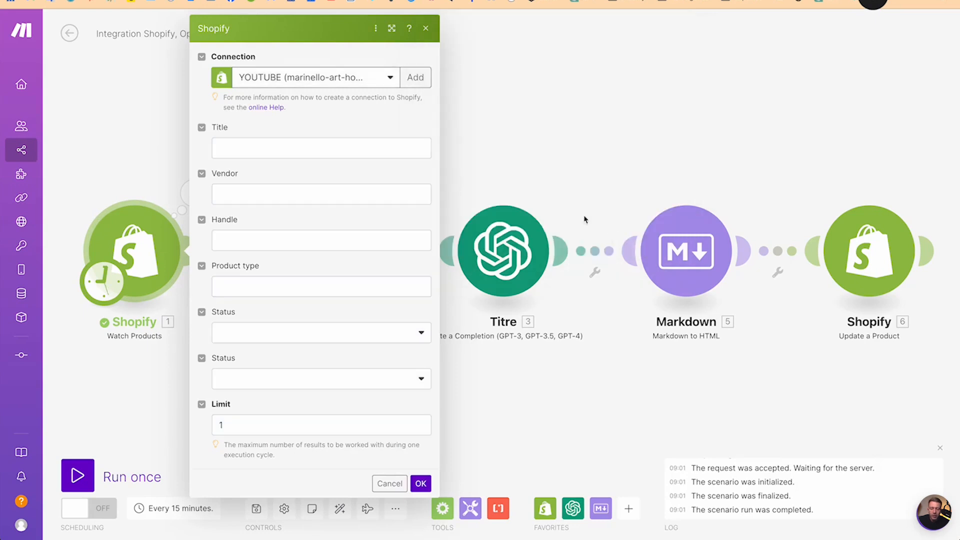
# Switch the Watch Products module to "My Shopify connection", save it with the start point From now on, and run the scenario once.
pyautogui.click(345, 77)
pyautogui.click(308, 102)
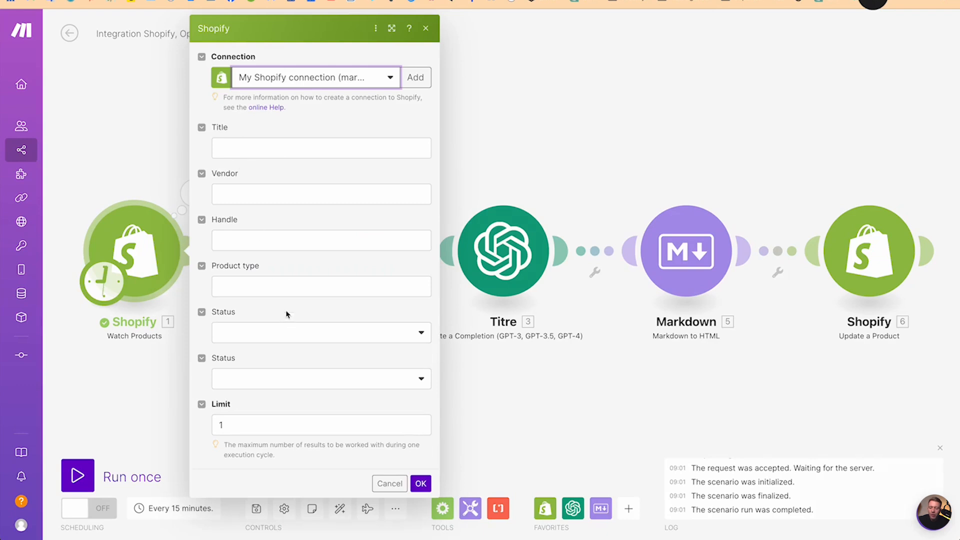
pyautogui.click(422, 484)
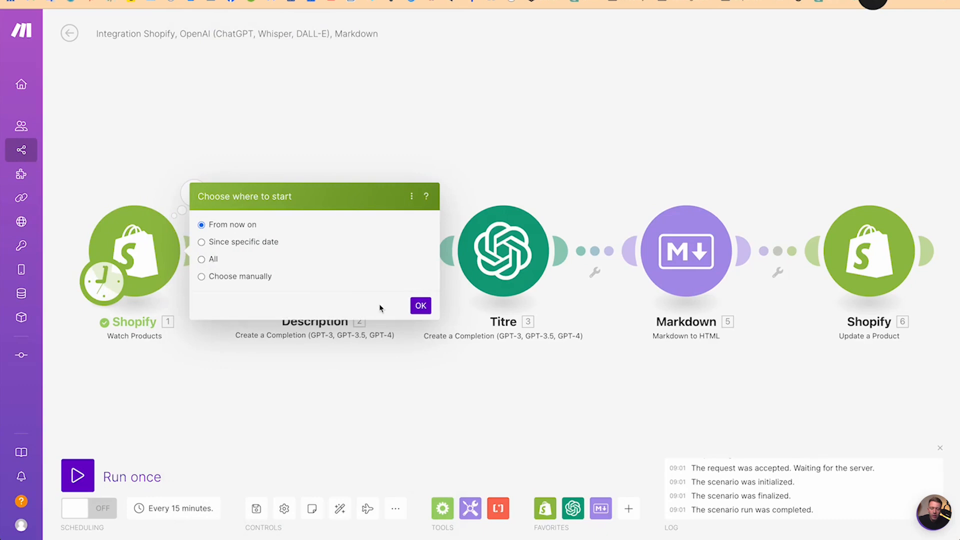
pyautogui.click(420, 305)
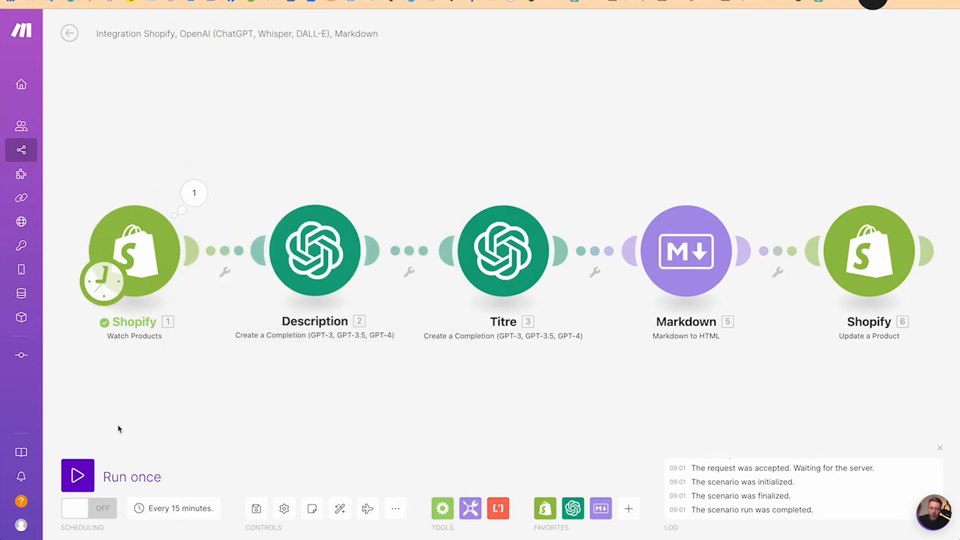
pyautogui.click(87, 476)
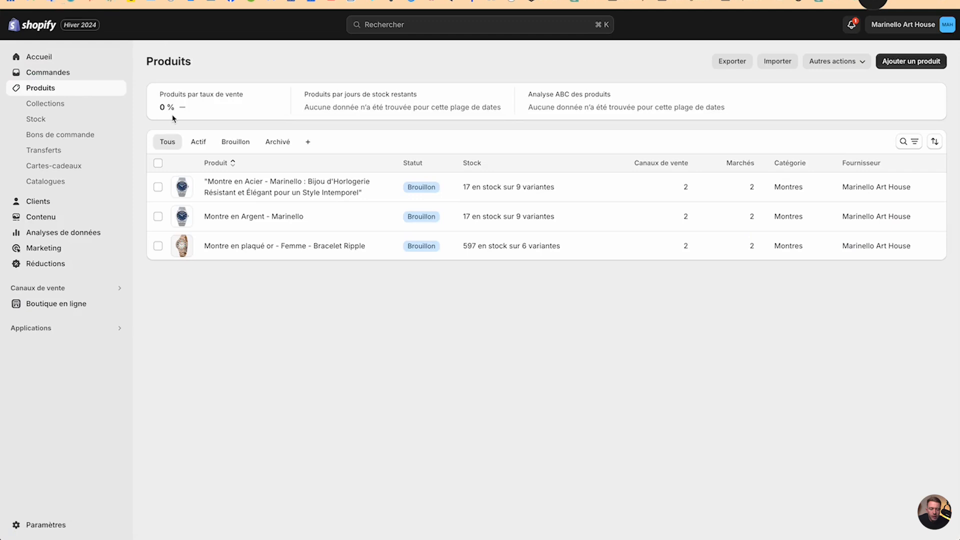
# In the Shopify admin, refresh the product list, open the gold-plated Bracelet Ripple watch, and examine its generated title and description.
pyautogui.press('super+r')
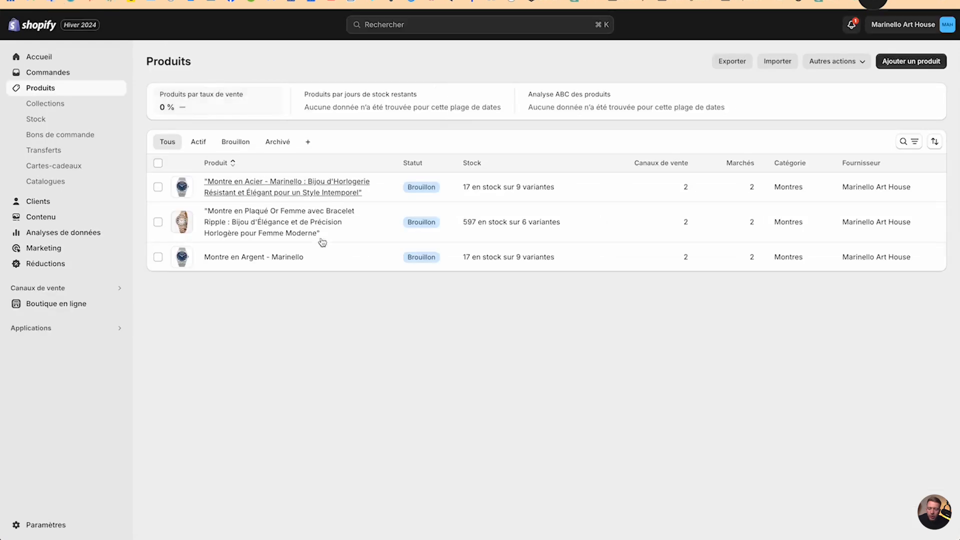
pyautogui.click(241, 219)
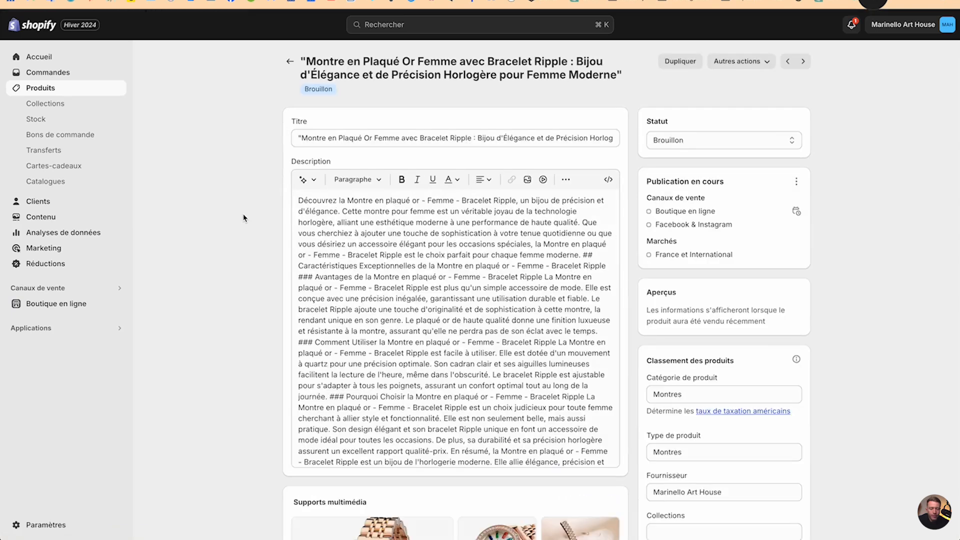
pyautogui.moveTo(312, 138); pyautogui.dragTo(477, 145)
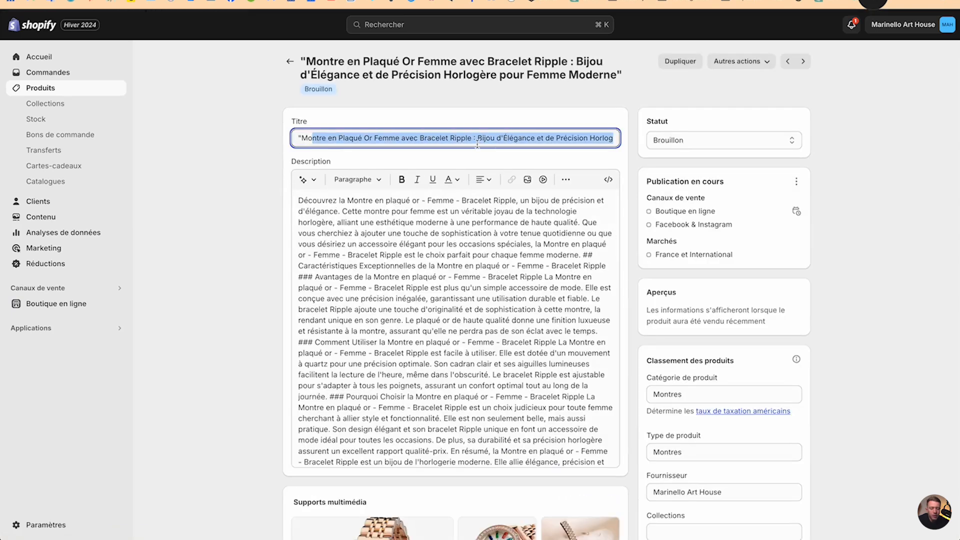
pyautogui.click(417, 252)
pyautogui.scroll(-5, 342, 270)
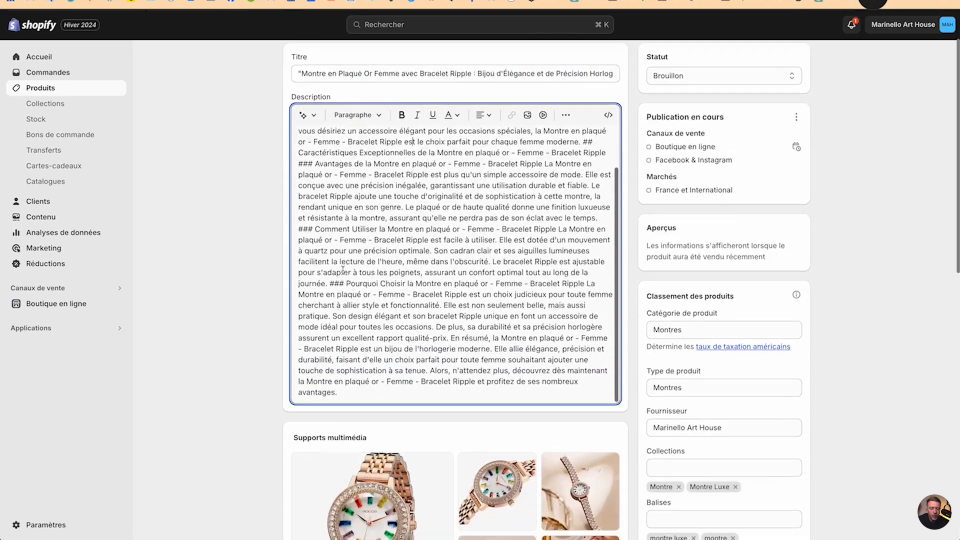
pyautogui.scroll(5, 342, 270)
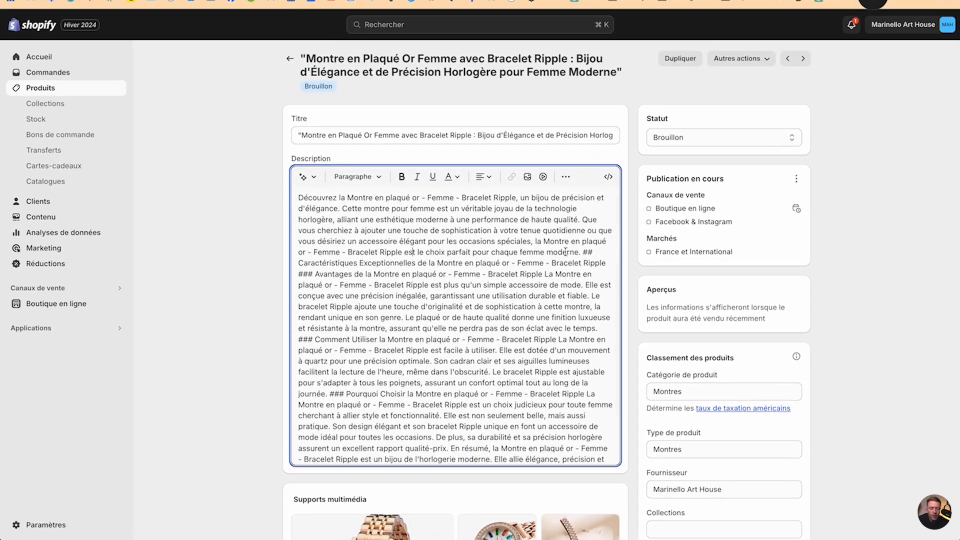
# Insert two line breaks before the "## Caractéristiques Exceptionnelles" heading in the product description.
pyautogui.click(583, 252)
pyautogui.press('Return')
pyautogui.press('Return')
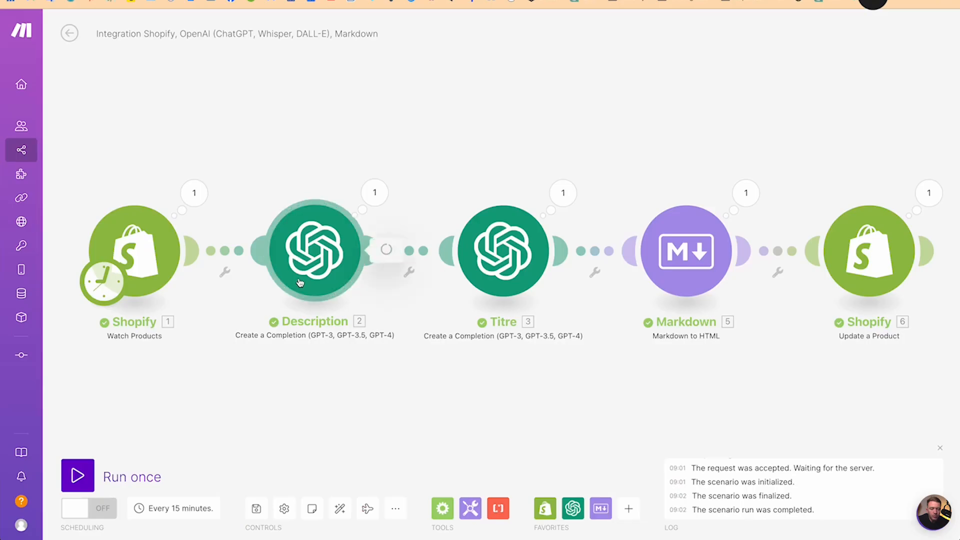
# In the Description module's prompt, delete the H2 and H3 structure instructions between the introduction and the "Concluez avec un appel à l'action" paragraph.
pyautogui.click(350, 250)
pyautogui.scroll(-2, 461, 288)
pyautogui.scroll(-5, 460, 288)
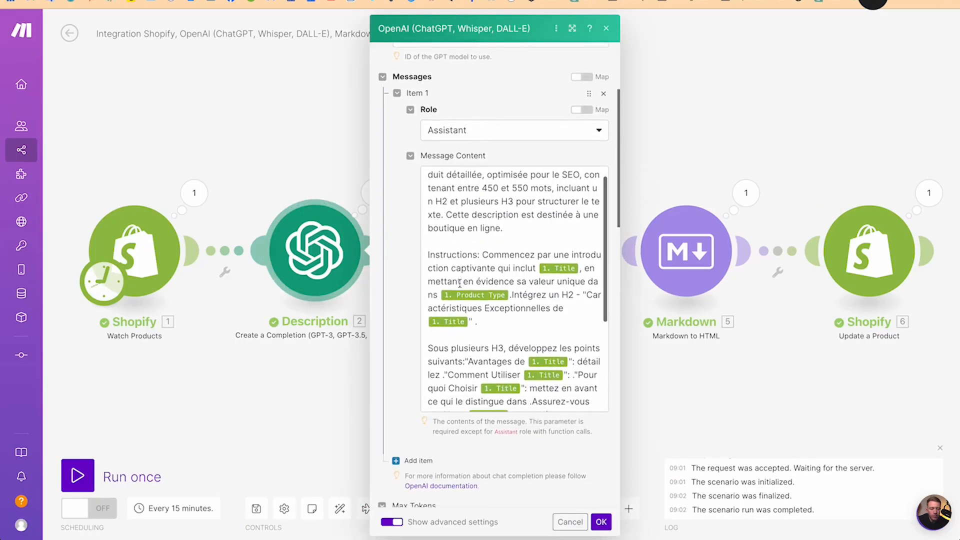
pyautogui.click(535, 259)
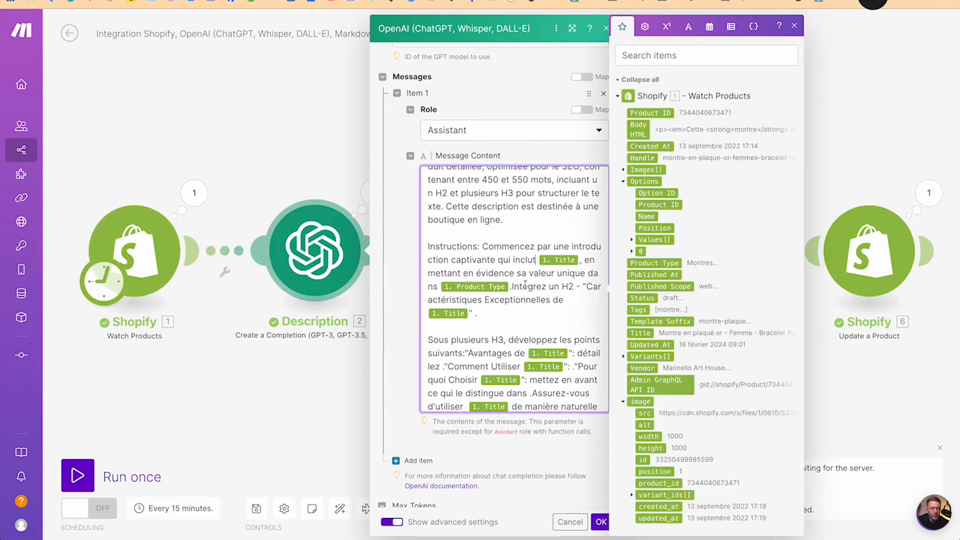
pyautogui.moveTo(514, 286); pyautogui.dragTo(562, 305)
pyautogui.press('BackSpace')
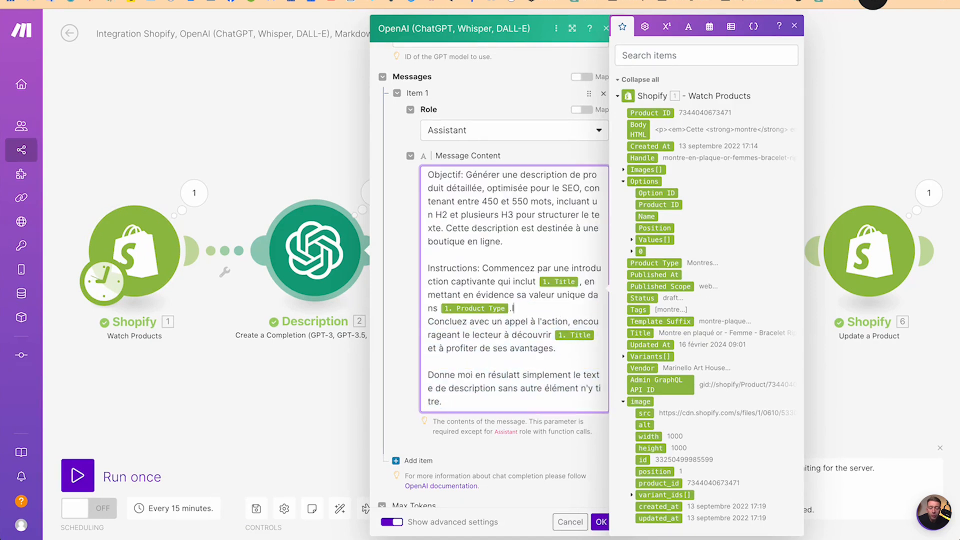
pyautogui.press('BackSpace')
pyautogui.press('Return')
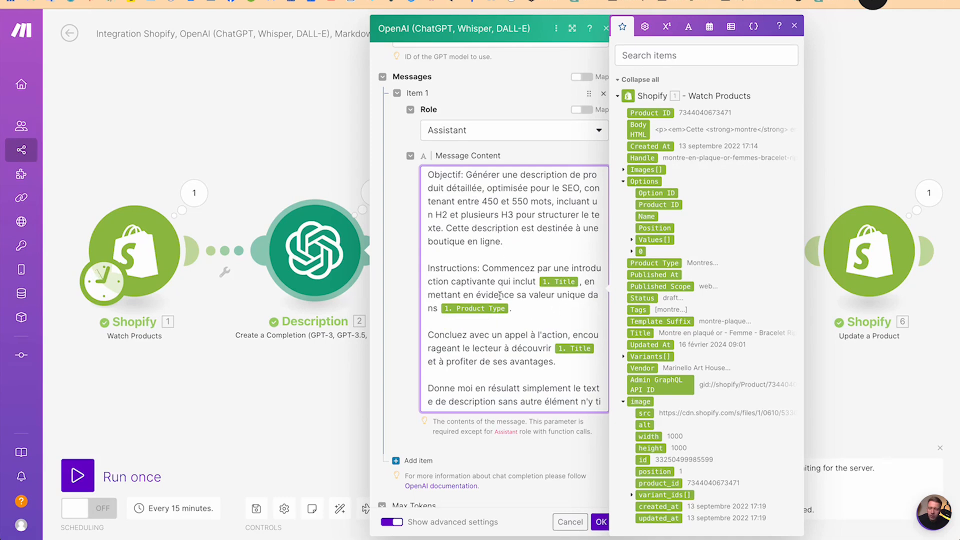
# Correct the misspelled word in the prompt's last paragraph to "résultat".
pyautogui.scroll(-1, 501, 373)
pyautogui.click(519, 375)
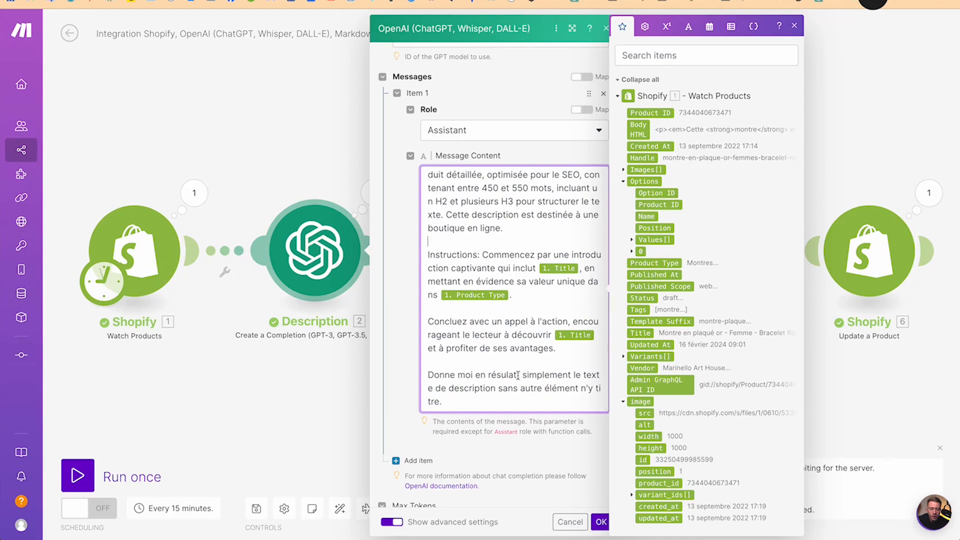
pyautogui.press('BackSpace')
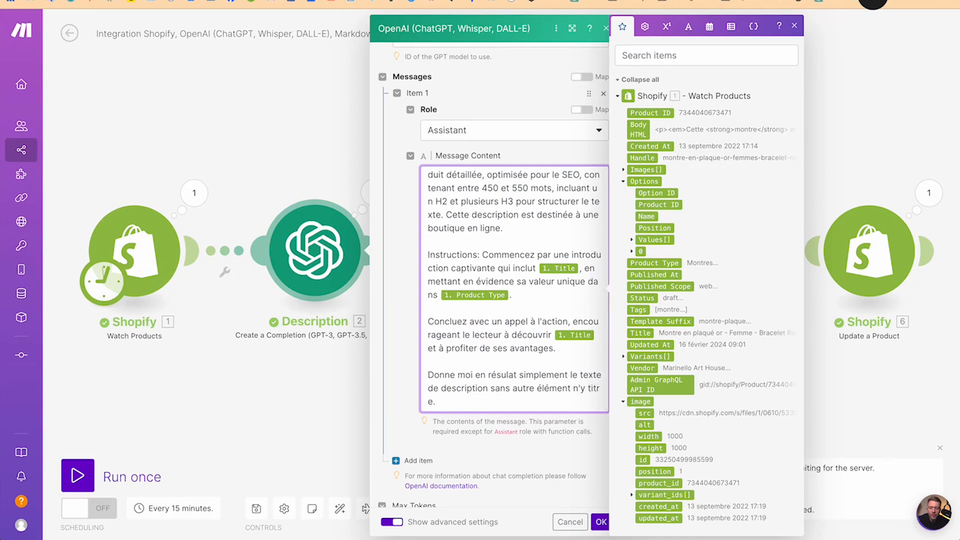
pyautogui.write('t')
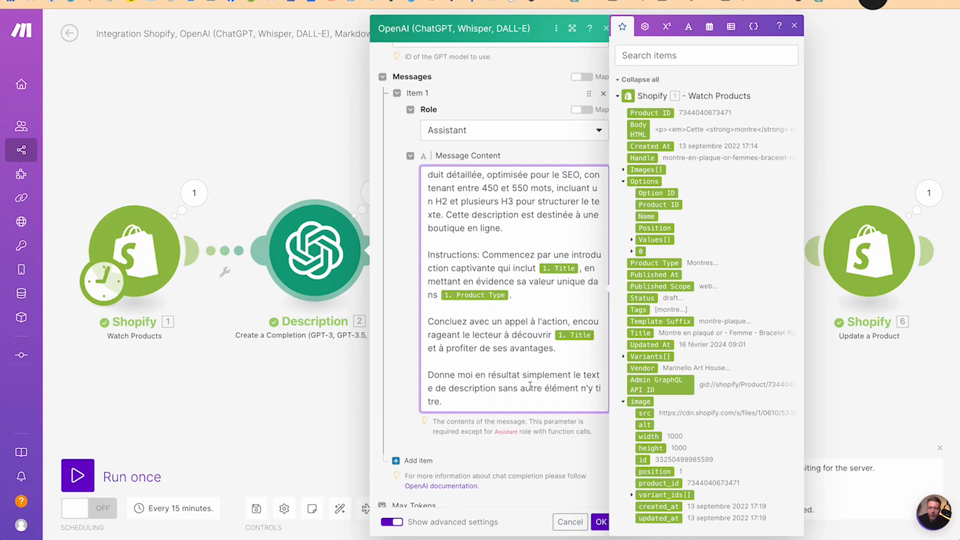
# Extend the prompt's last sentence with "adapter pour mettre en ligne sur shopify" and save the Description module.
pyautogui.click(470, 403)
pyautogui.write('adapté')
pyautogui.press('BackSpace')
pyautogui.press('BackSpace')
pyautogui.press('BackSpace')
pyautogui.press('BackSpace')
pyautogui.press('BackSpace')
pyautogui.press('BackSpace')
pyautogui.press('BackSpace')
pyautogui.press('BackSpace')
pyautogui.write('adapter pour mettre en ligne')
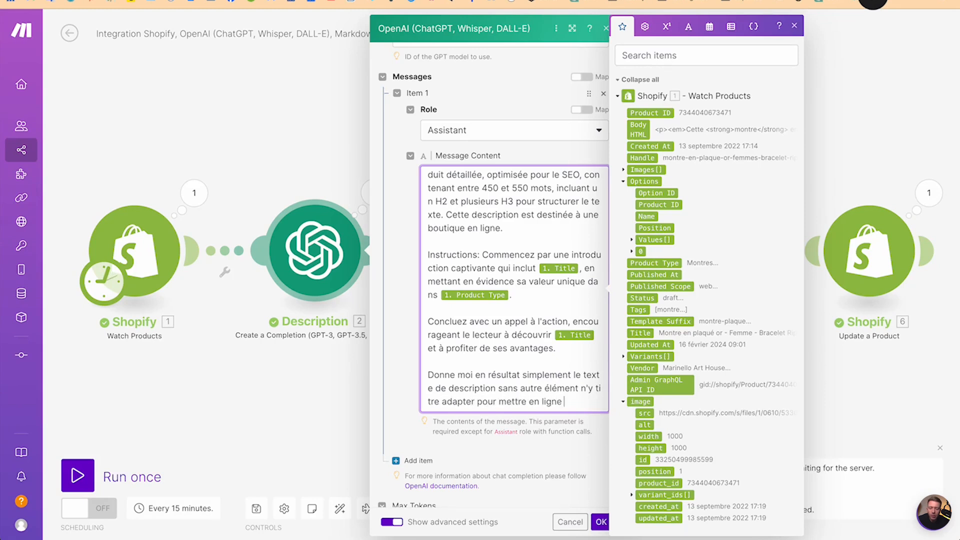
pyautogui.write(' sur shopify')
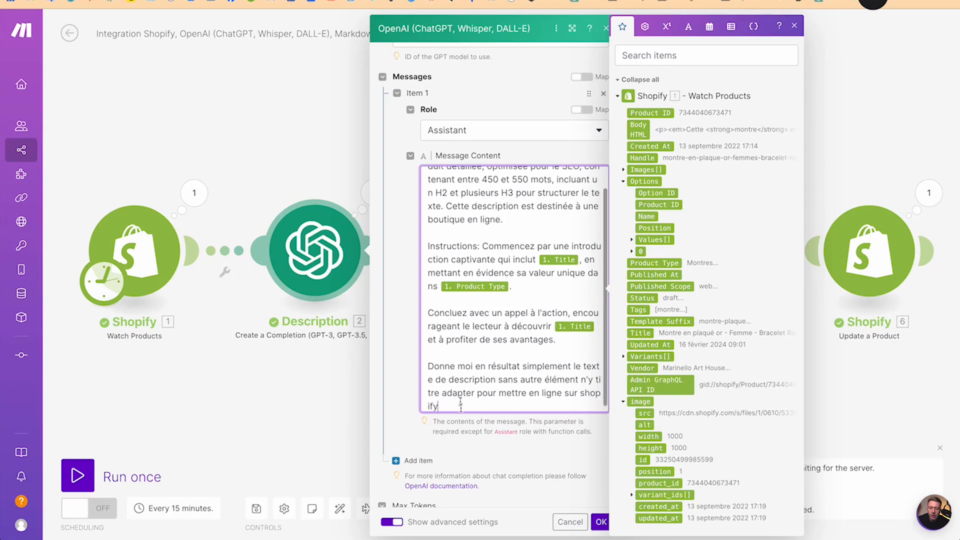
pyautogui.click(601, 521)
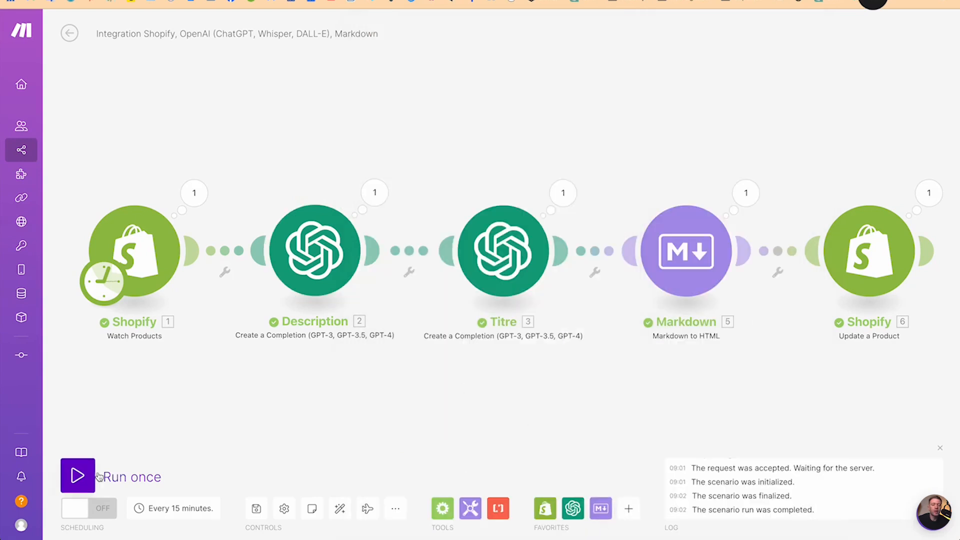
# Run the scenario once, and in the Shopify admin leave the gold-plated watch's page, discarding its unsaved changes.
pyautogui.click(82, 475)
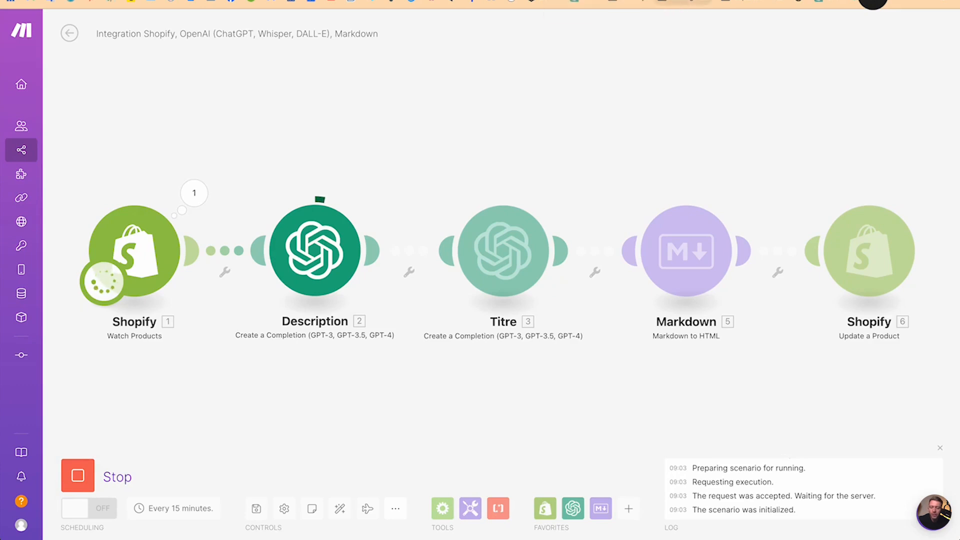
pyautogui.click(680, 4)
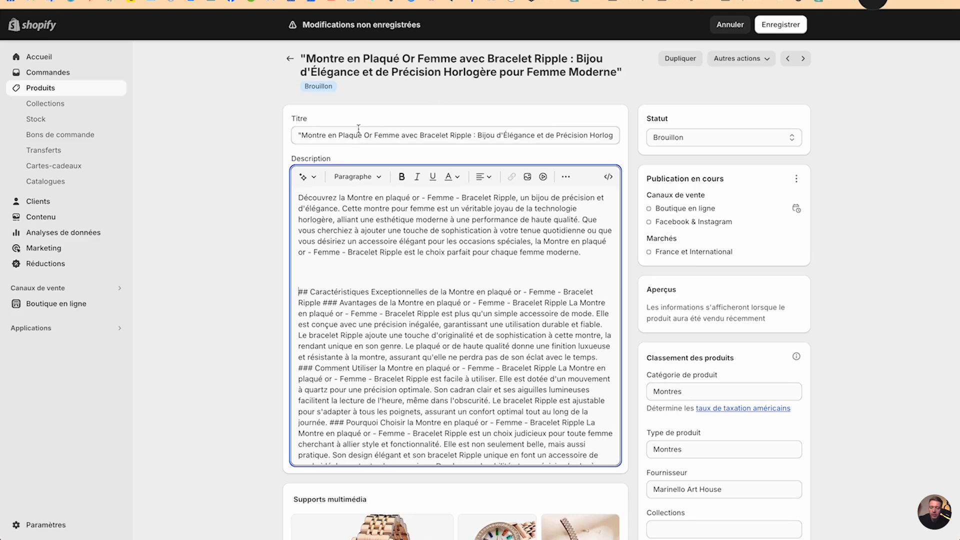
pyautogui.doubleClick(303, 58)
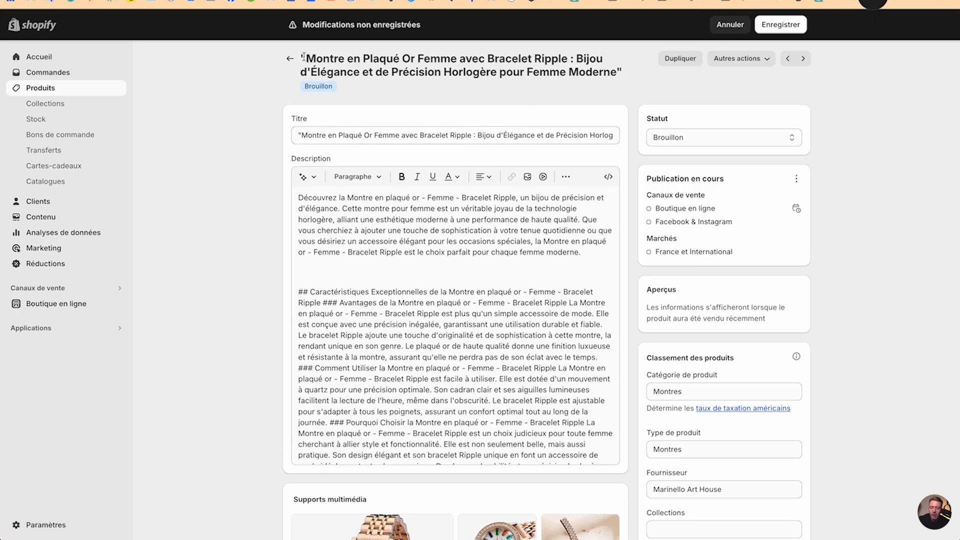
pyautogui.click(289, 59)
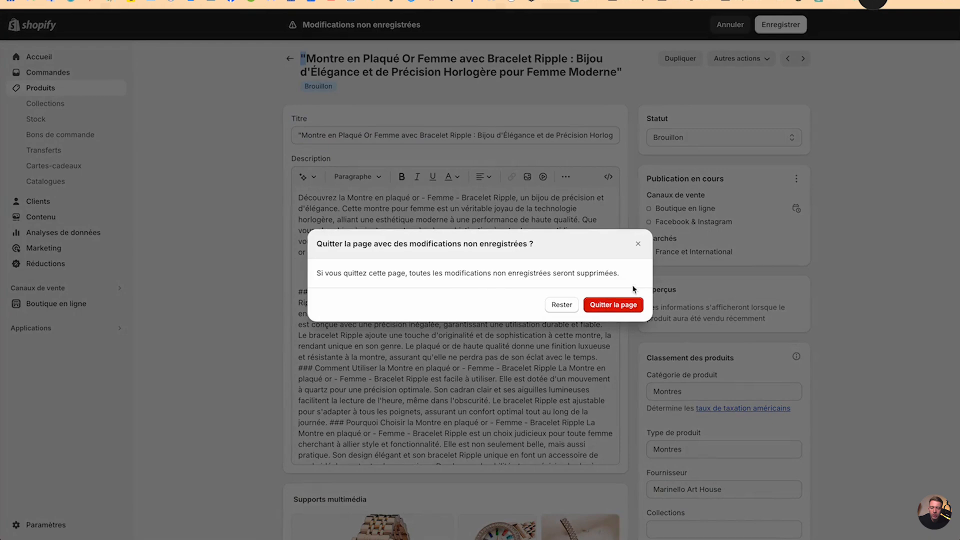
pyautogui.click(614, 305)
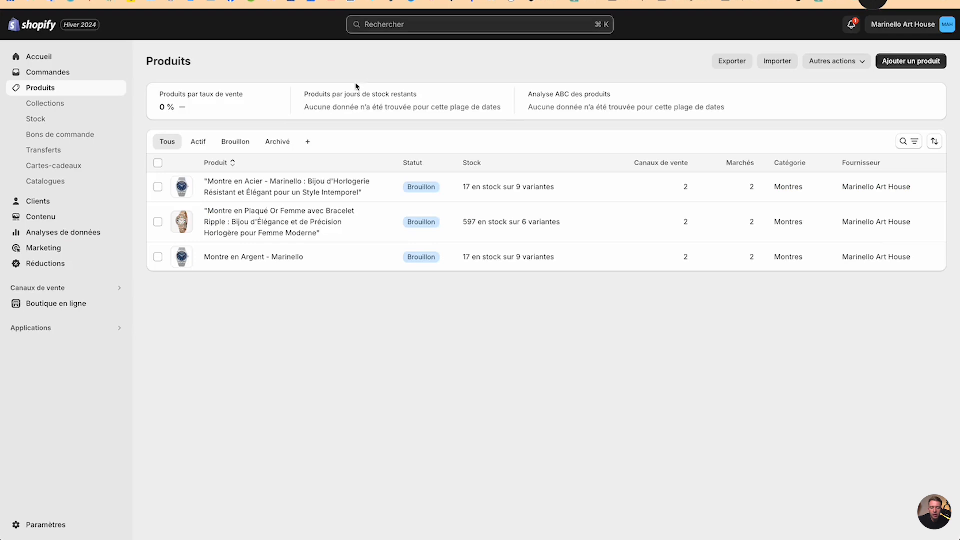
# Reload the Shopify product list, open the silver Marinello watch, and examine its generated description and HTML source.
pyautogui.press('super+r')
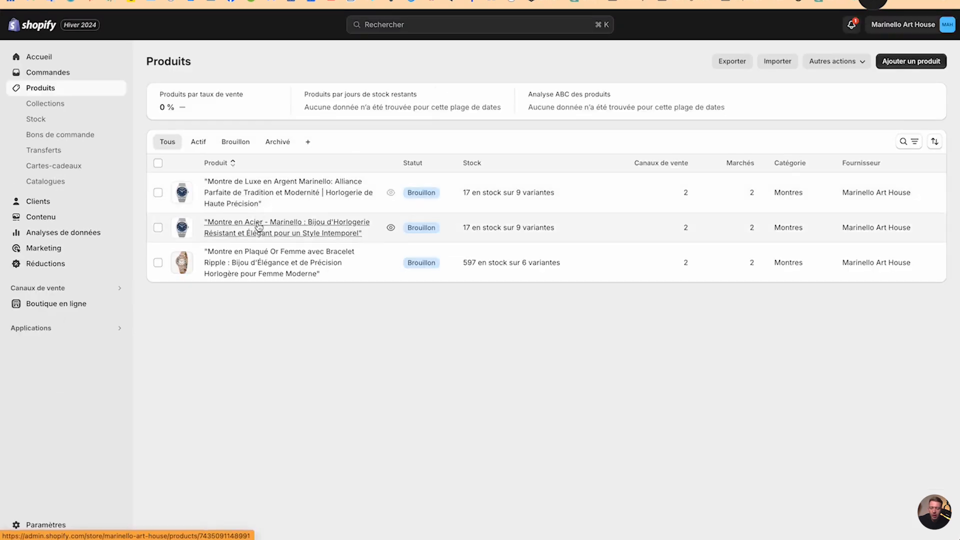
pyautogui.click(265, 192)
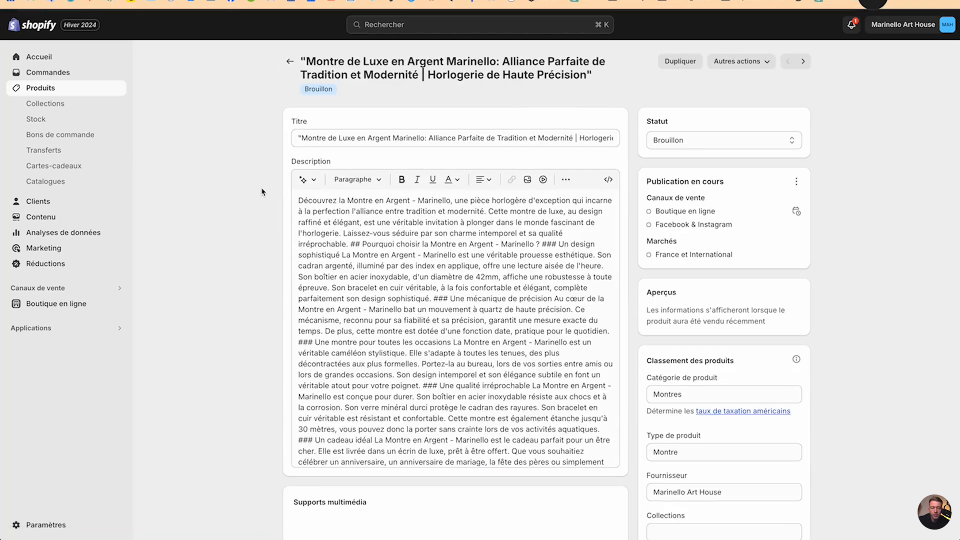
pyautogui.scroll(-3, 409, 313)
pyautogui.scroll(-1, 409, 312)
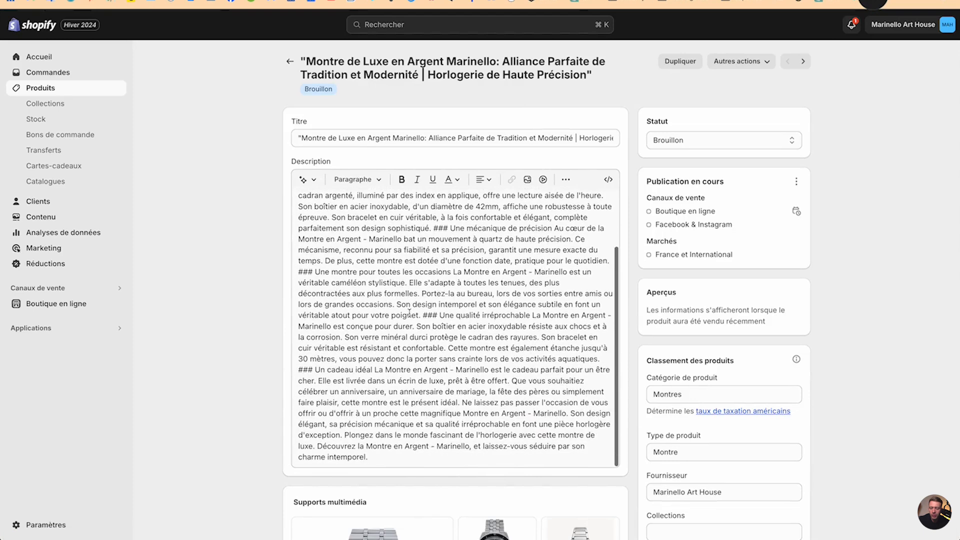
pyautogui.scroll(3, 409, 311)
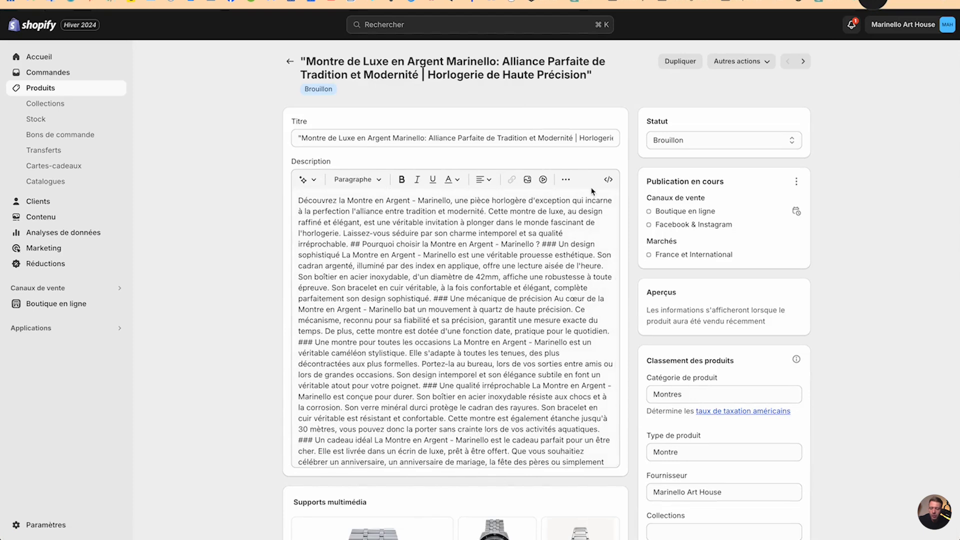
pyautogui.click(608, 179)
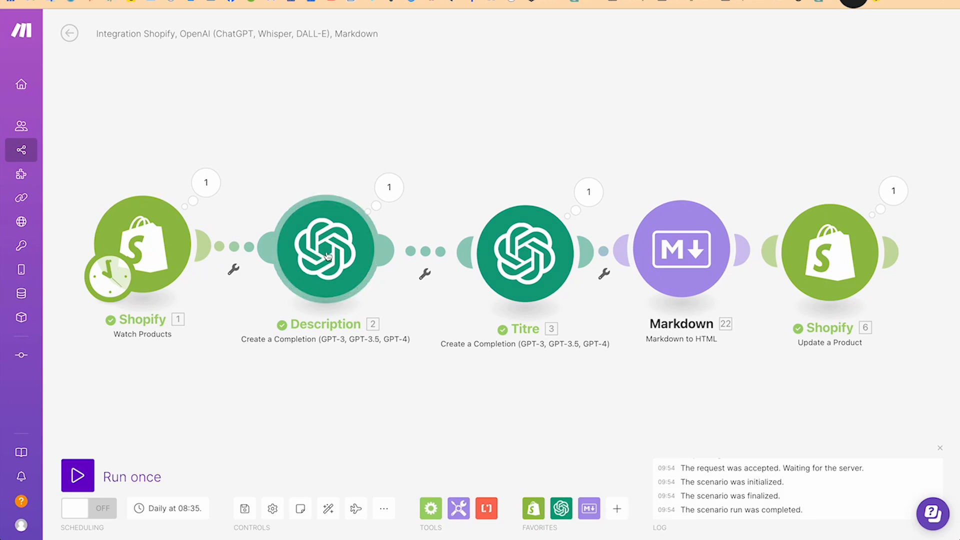
# In the Make scenario, check the field mappings of the Update a Product module and the Markdown to HTML module.
pyautogui.click(850, 255)
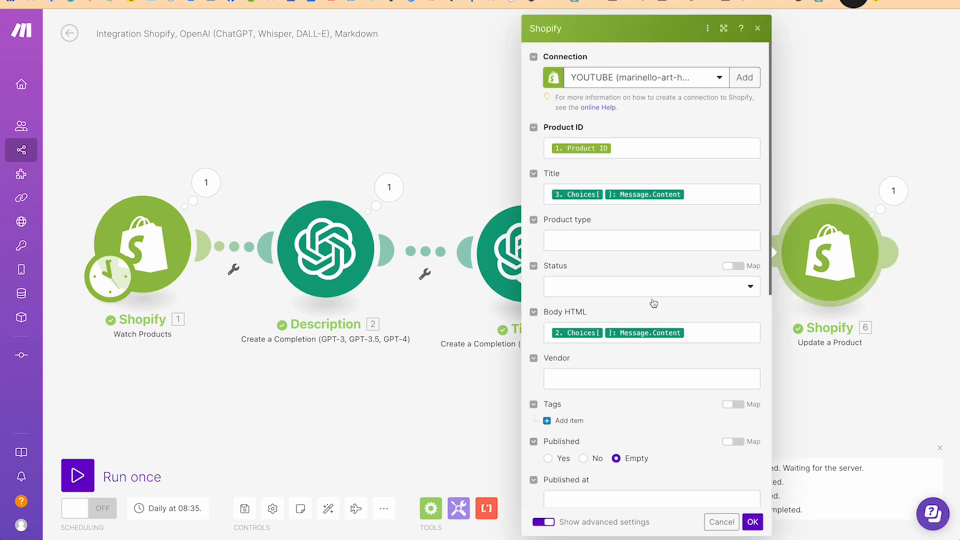
pyautogui.press('Escape')
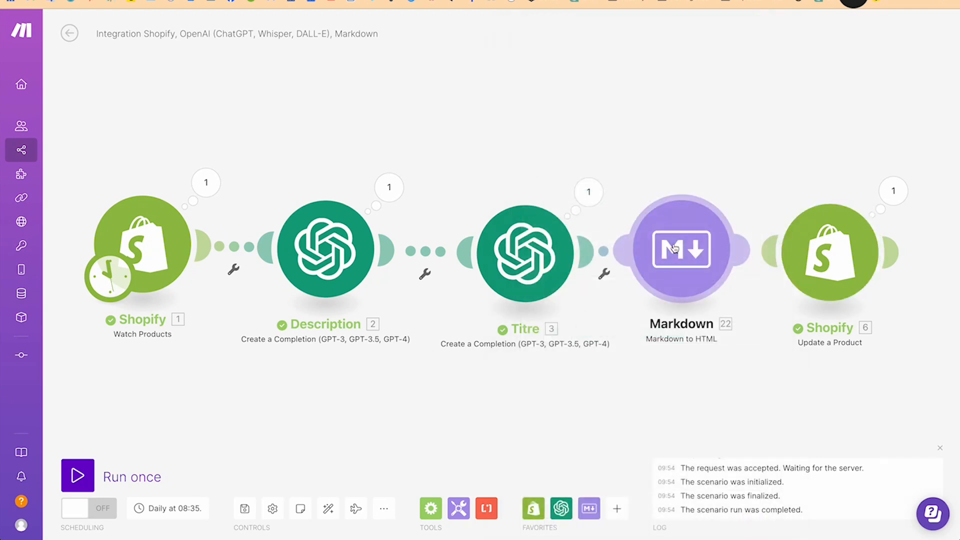
pyautogui.click(675, 249)
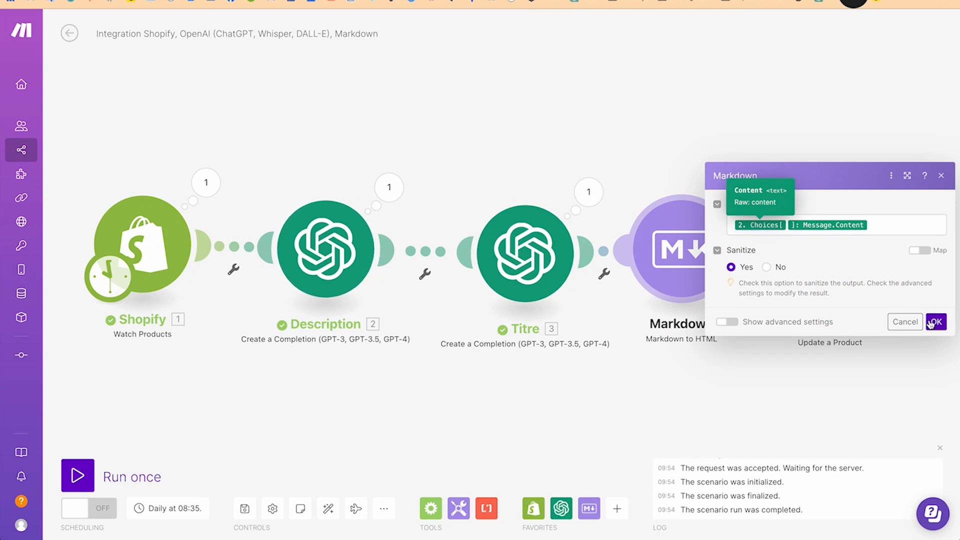
pyautogui.click(934, 322)
# In the Update a Product module, replace the Body HTML mapping with the Markdown module's HTML output.
pyautogui.click(840, 263)
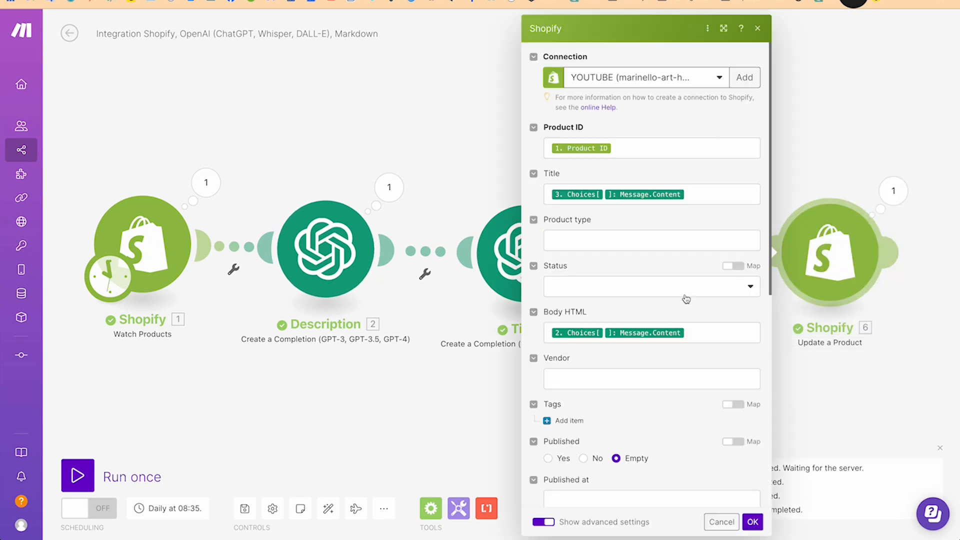
pyautogui.click(705, 325)
pyautogui.press('BackSpace')
pyautogui.press('BackSpace')
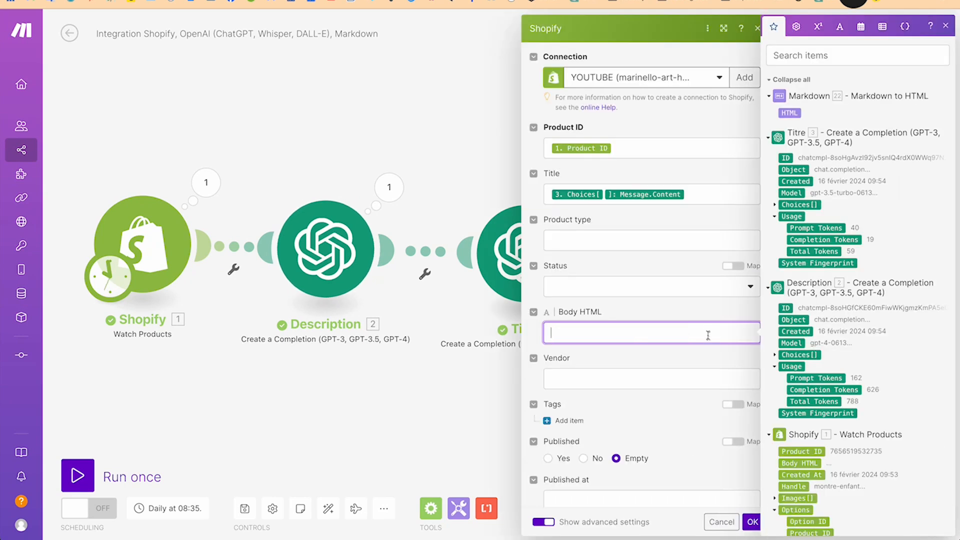
pyautogui.click(789, 113)
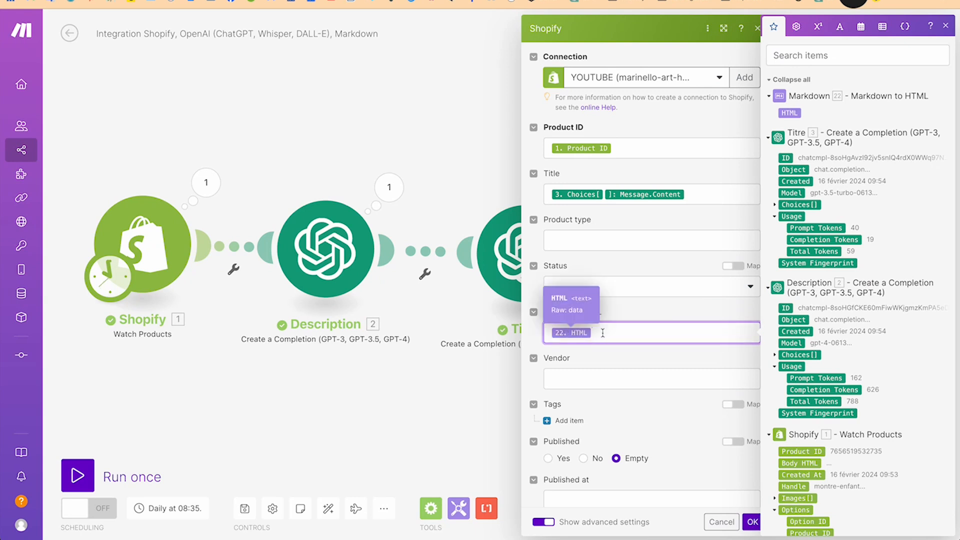
# Map Body HTML back to the Description module's Choices[]: Message.Content and close the Update a Product settings.
pyautogui.press('BackSpace')
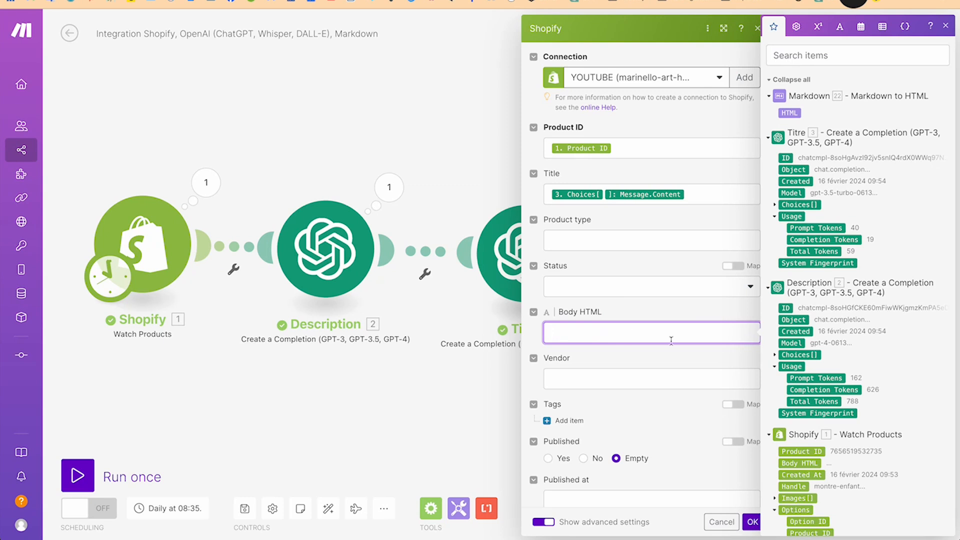
pyautogui.click(774, 355)
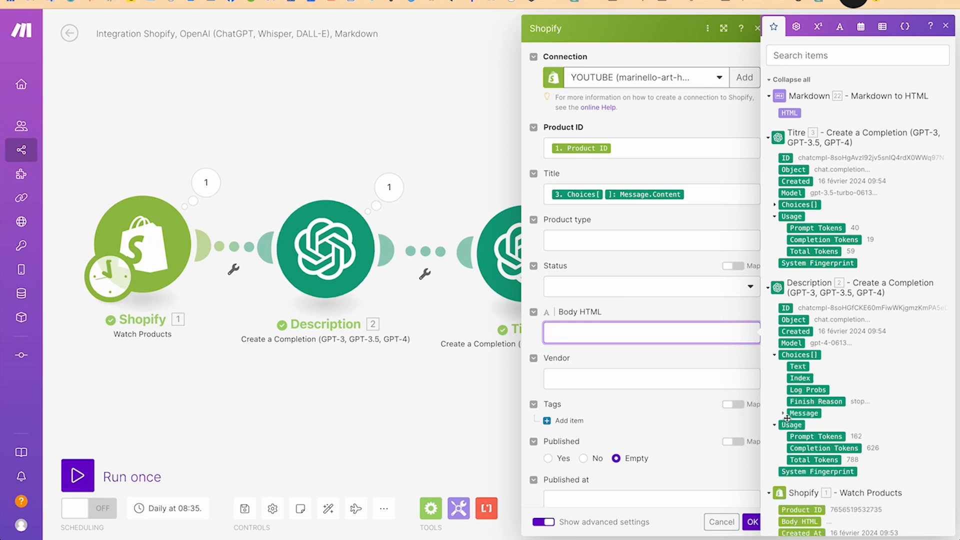
pyautogui.click(783, 413)
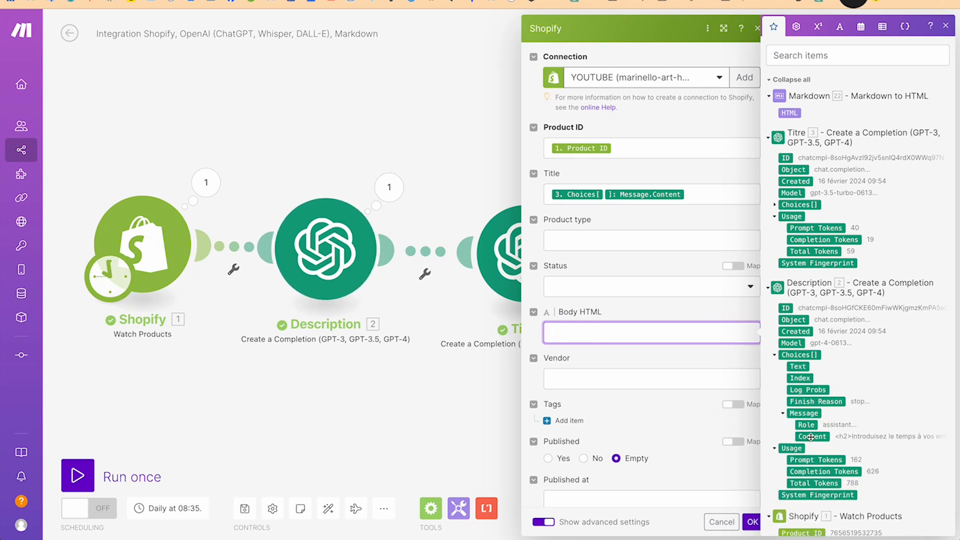
pyautogui.click(811, 437)
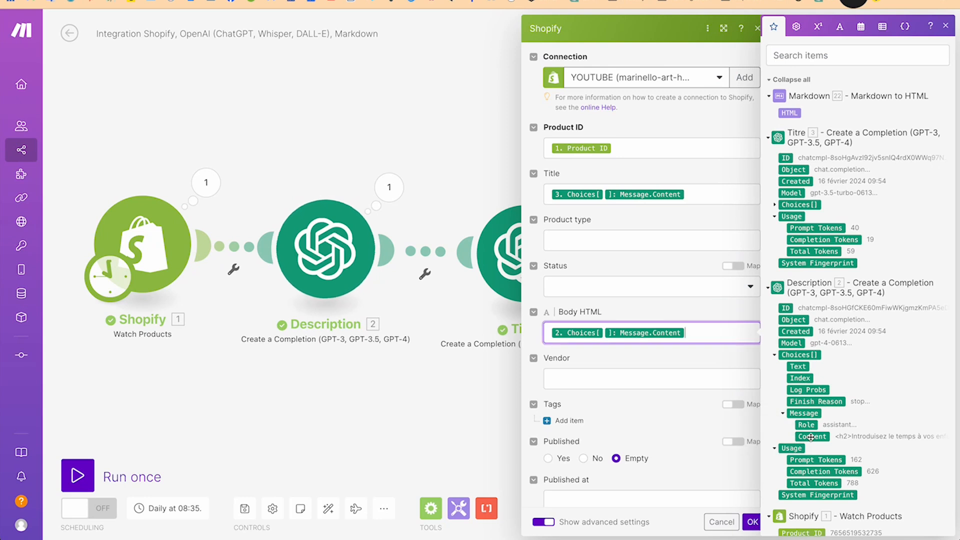
pyautogui.click(661, 312)
pyautogui.click(505, 373)
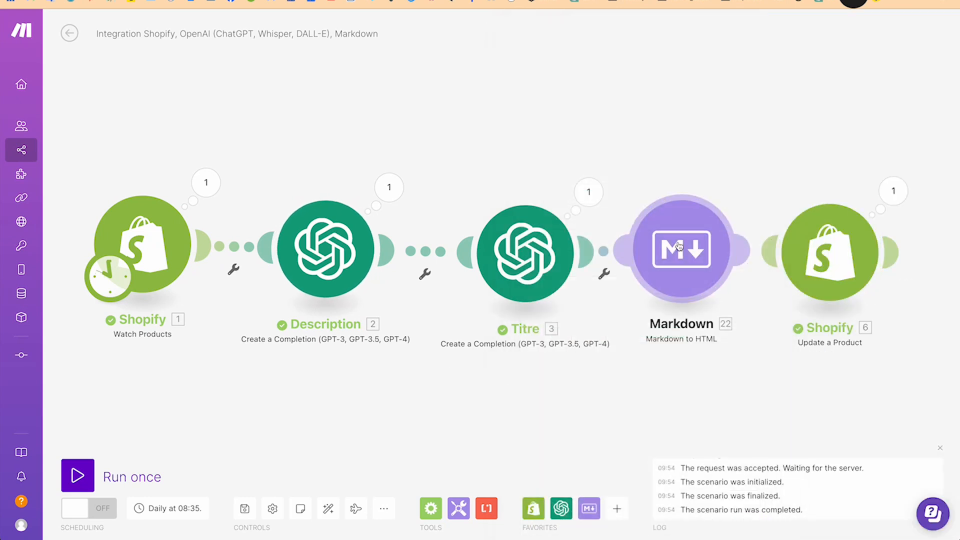
# Add "Créer moi la description en format HTML." as a separate final paragraph in the Description module's prompt.
pyautogui.click(326, 248)
pyautogui.scroll(-1, 484, 353)
pyautogui.scroll(-5, 484, 352)
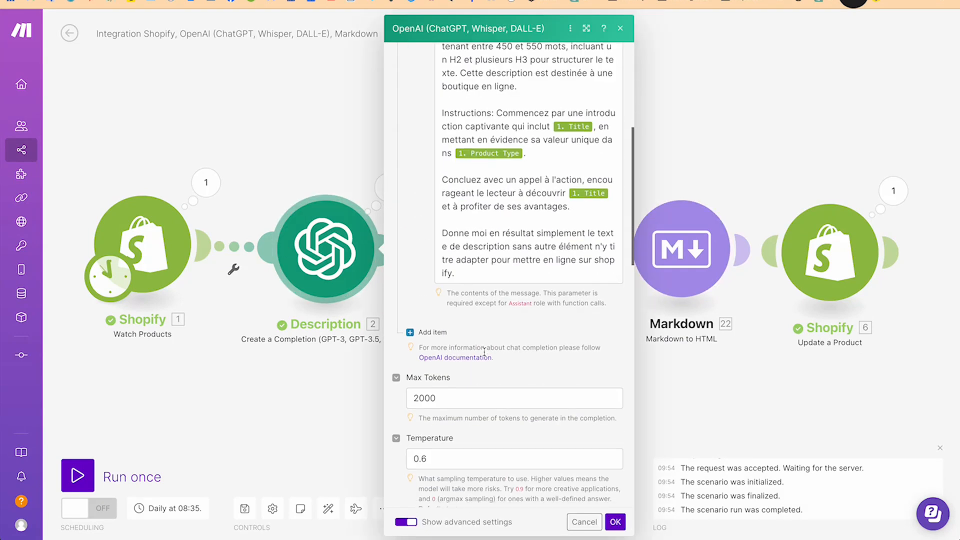
pyautogui.click(483, 272)
pyautogui.write('Créer moi la description en format HTML.')
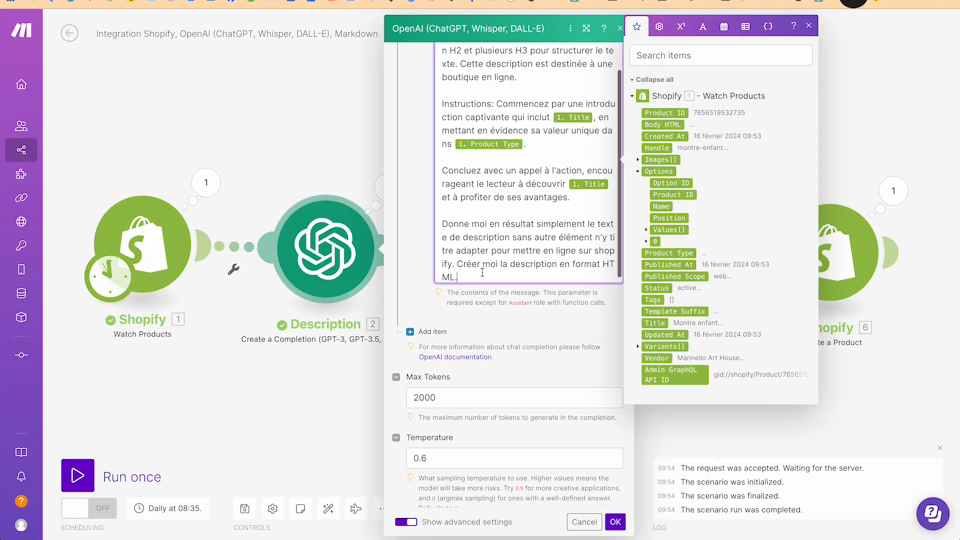
pyautogui.press('Return')
pyautogui.press('Return')
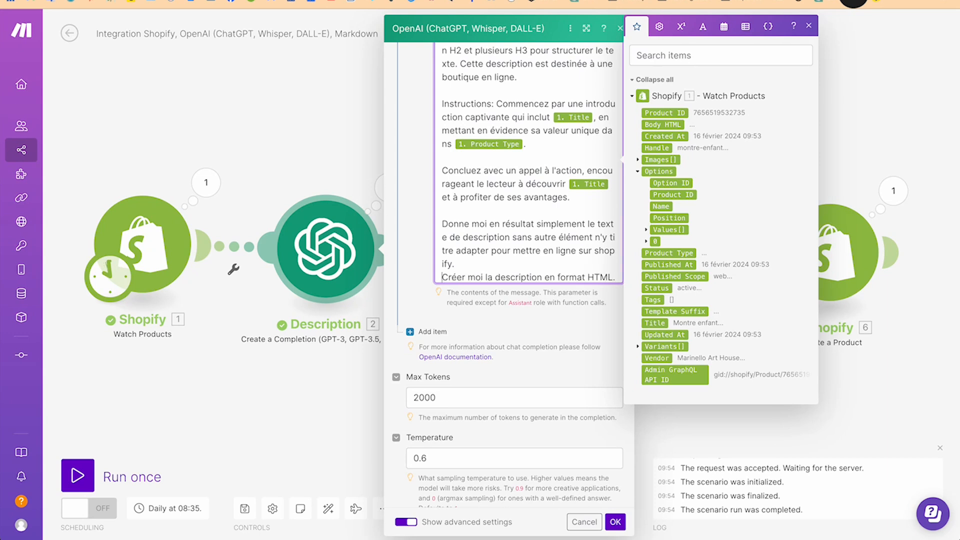
pyautogui.scroll(-2, 505, 220)
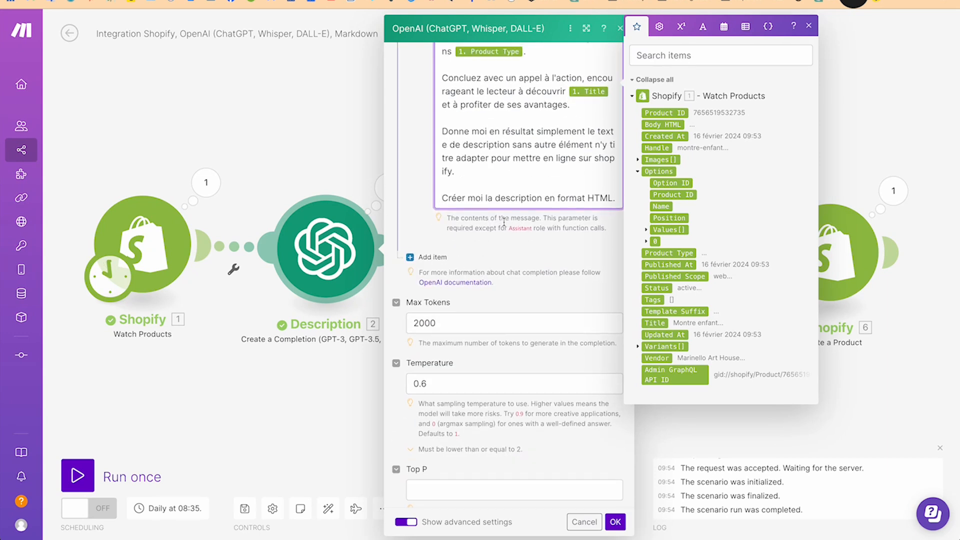
# Confirm the Description module's settings and set the Titre module's model to GPT-4: gpt-4.
pyautogui.scroll(10, 505, 220)
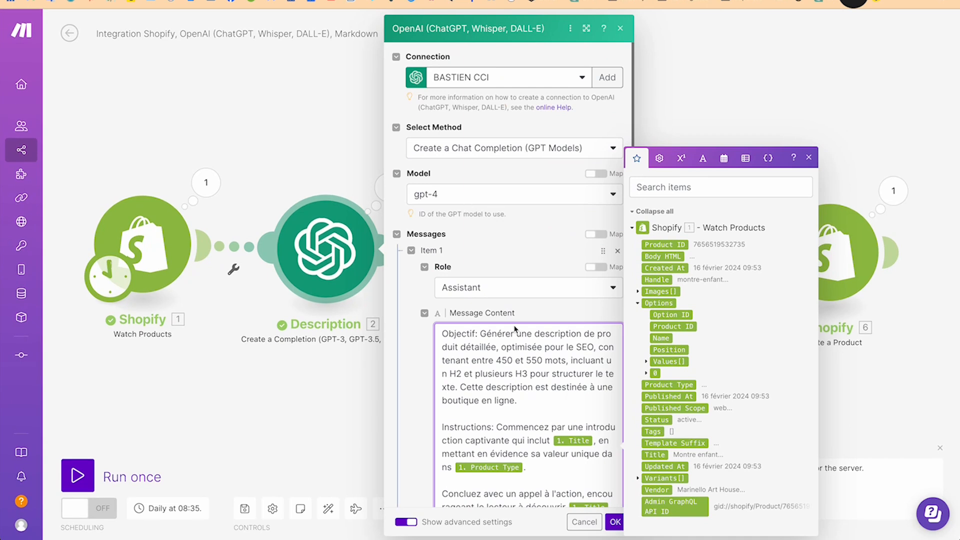
pyautogui.click(616, 523)
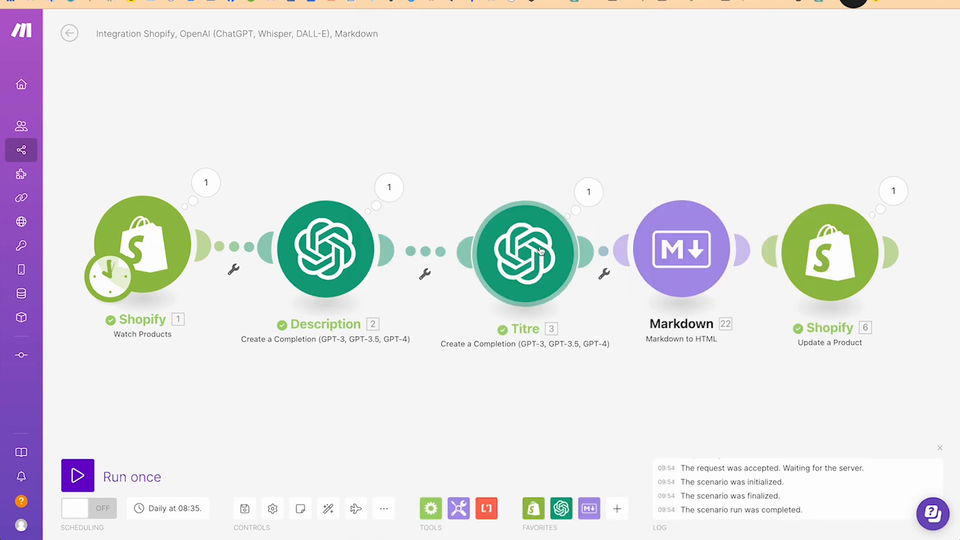
pyautogui.click(520, 258)
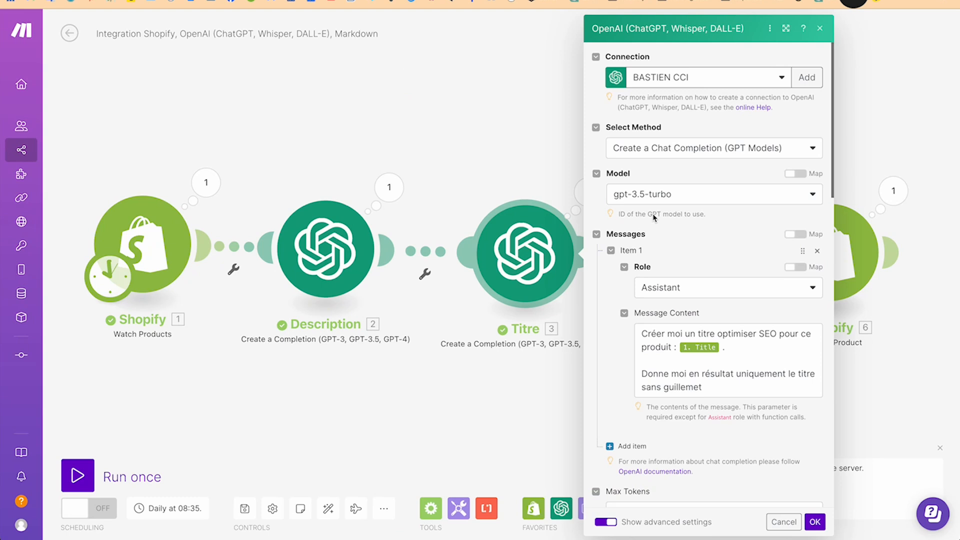
pyautogui.click(655, 194)
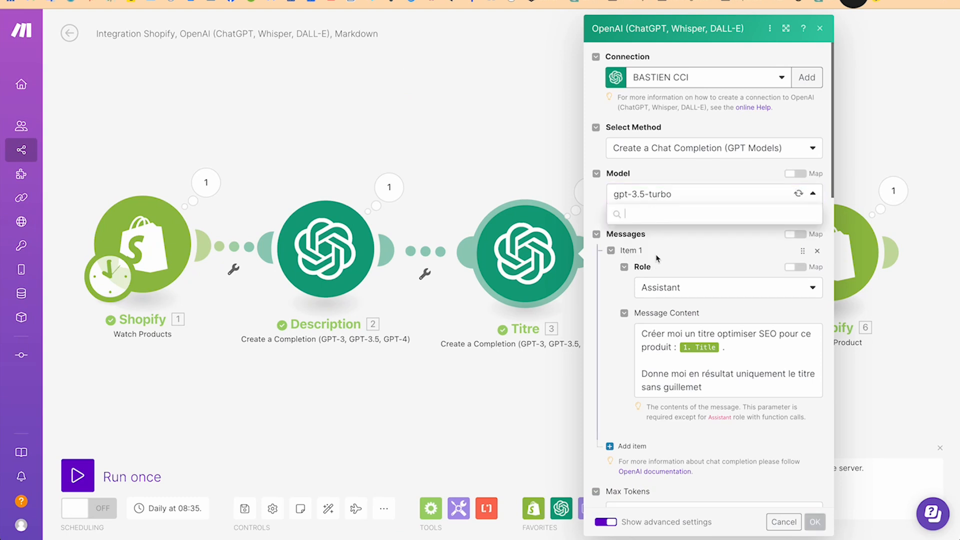
pyautogui.click(652, 274)
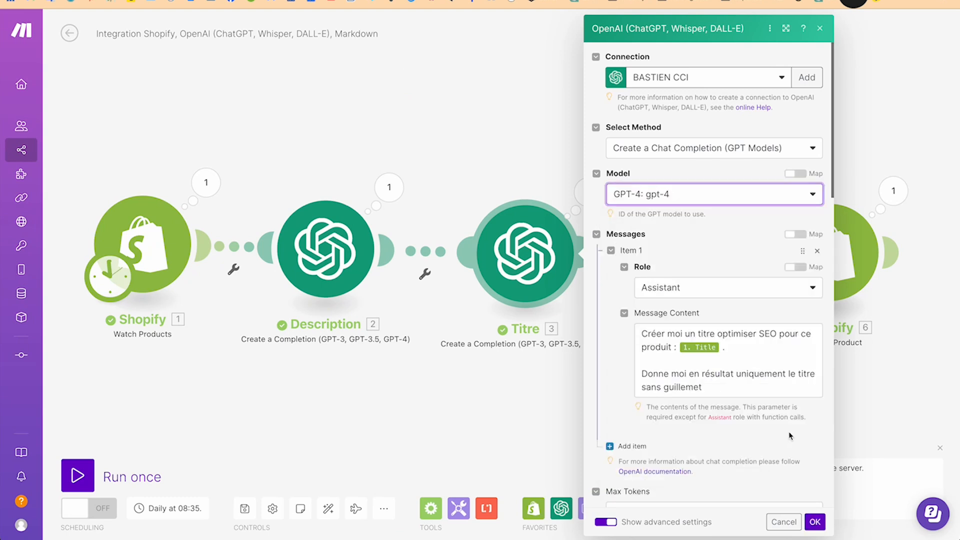
pyautogui.click(814, 522)
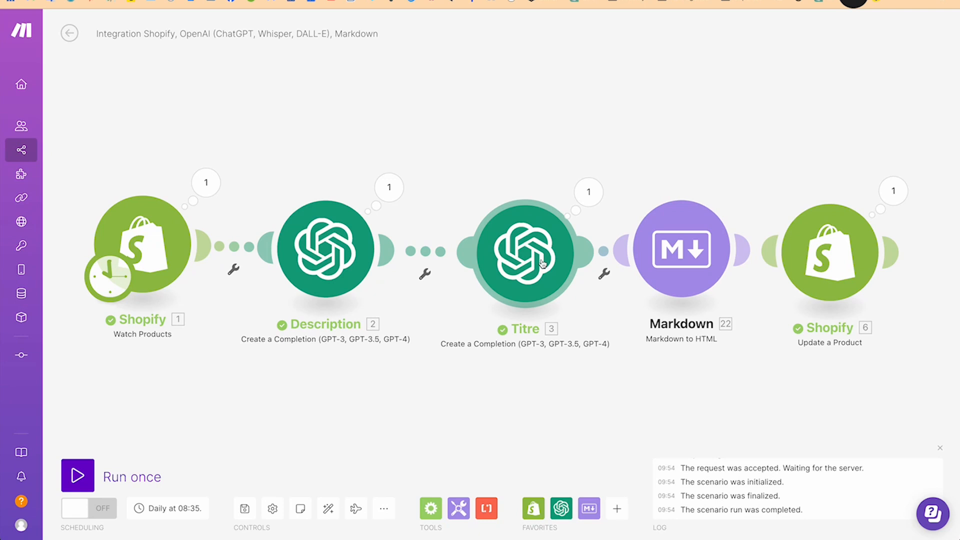
# In the Titre prompt, replace the Title mapping with "à partir de cette description :" followed by the Description module's Choices[]: Message.Content.
pyautogui.click(563, 284)
pyautogui.click(721, 350)
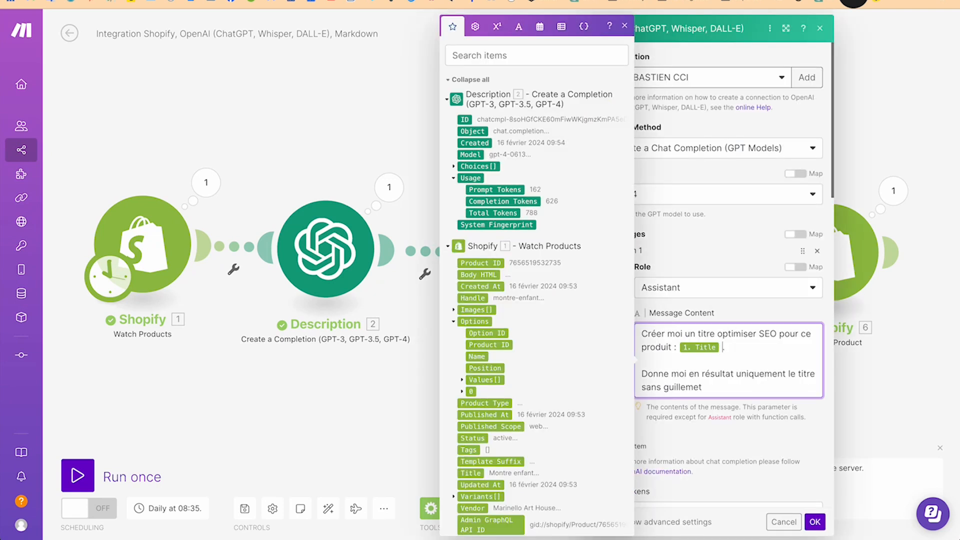
pyautogui.press('BackSpace')
pyautogui.write('à partir de cette description')
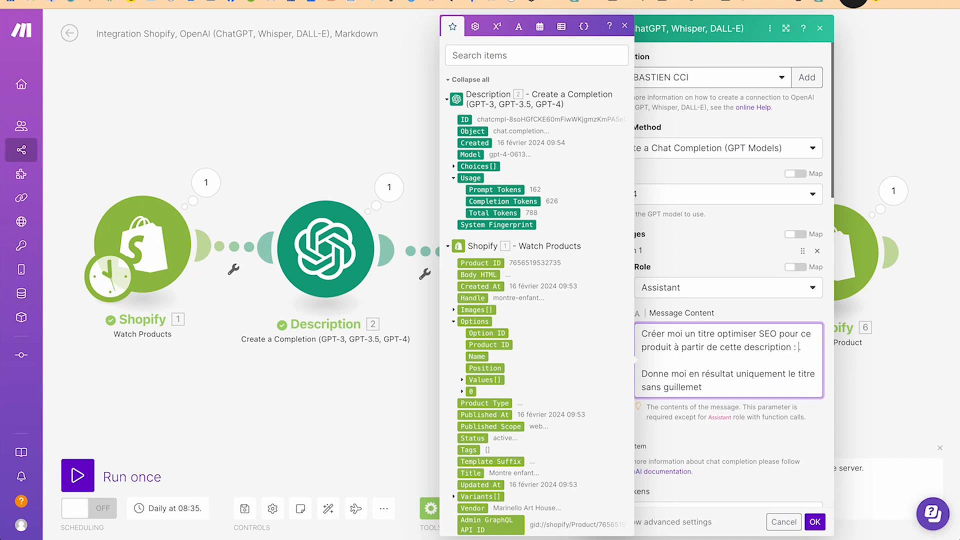
pyautogui.click(454, 166)
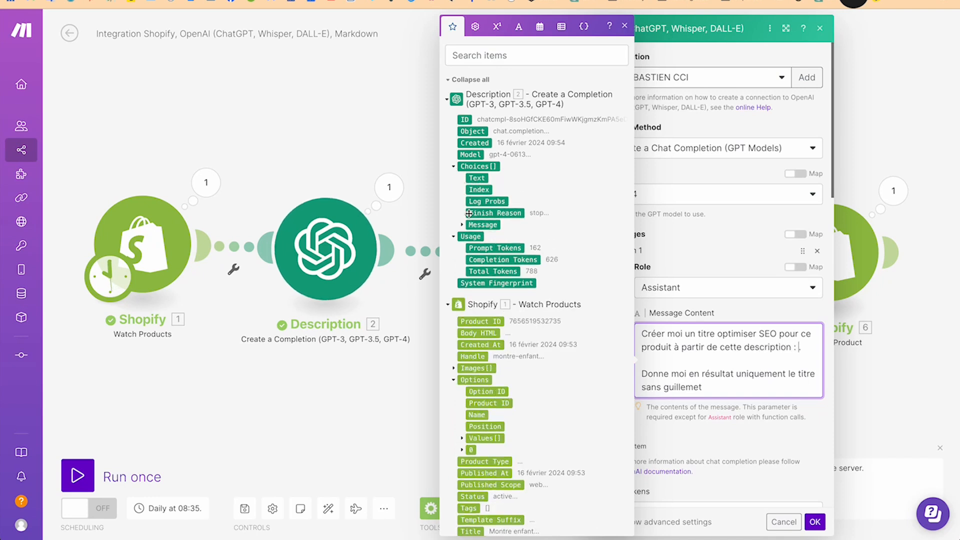
pyautogui.click(462, 225)
pyautogui.click(491, 247)
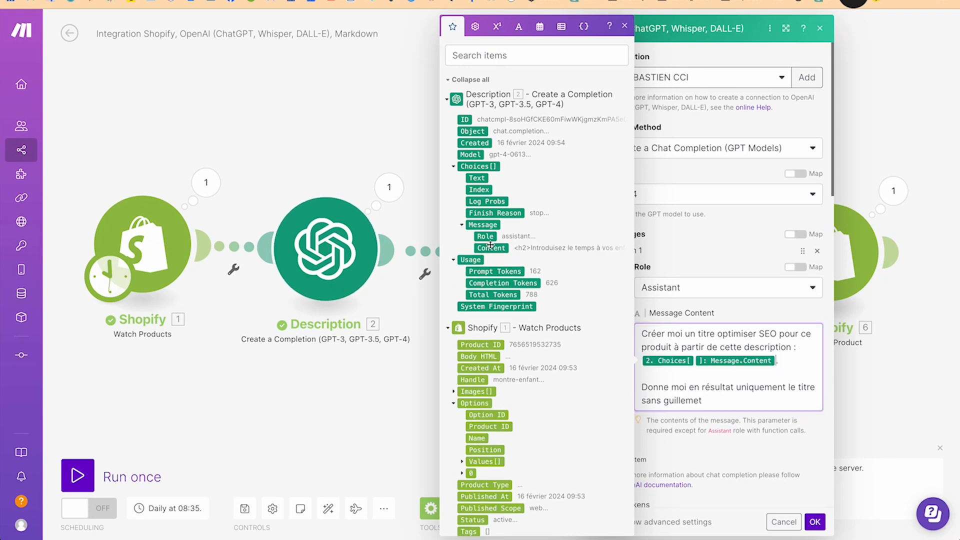
pyautogui.click(807, 522)
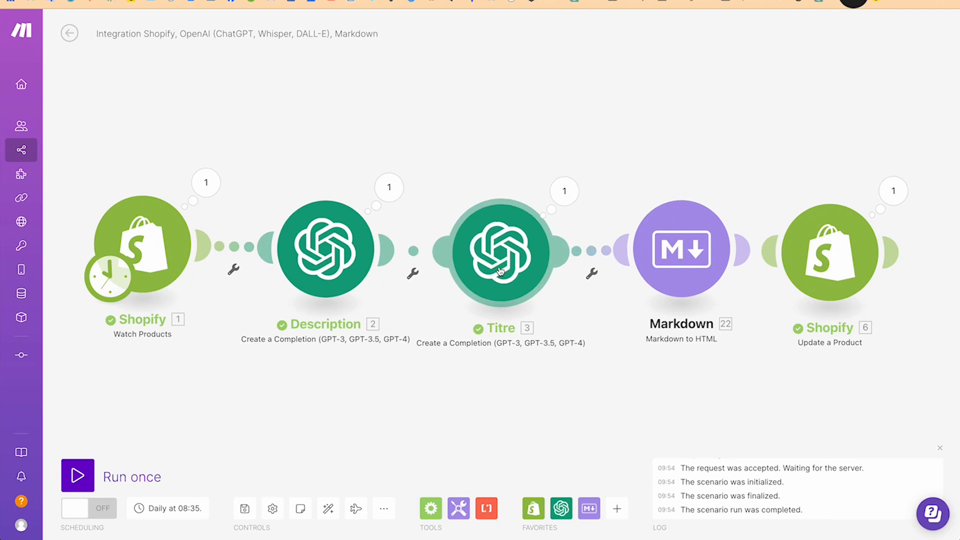
# Run the scenario once and open the updated "Montre en Or 18 Carats" product in Shopify.
pyautogui.click(79, 475)
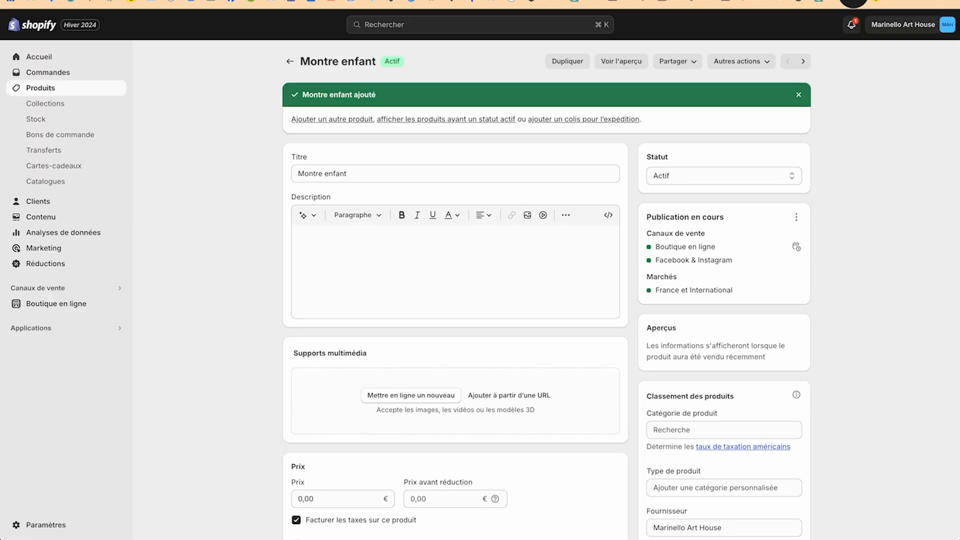
pyautogui.click(290, 61)
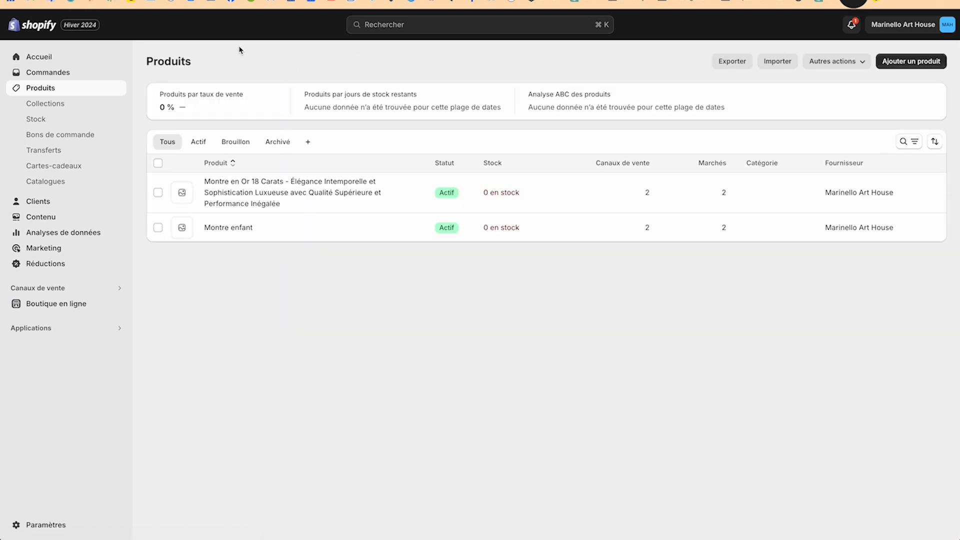
pyautogui.click(222, 190)
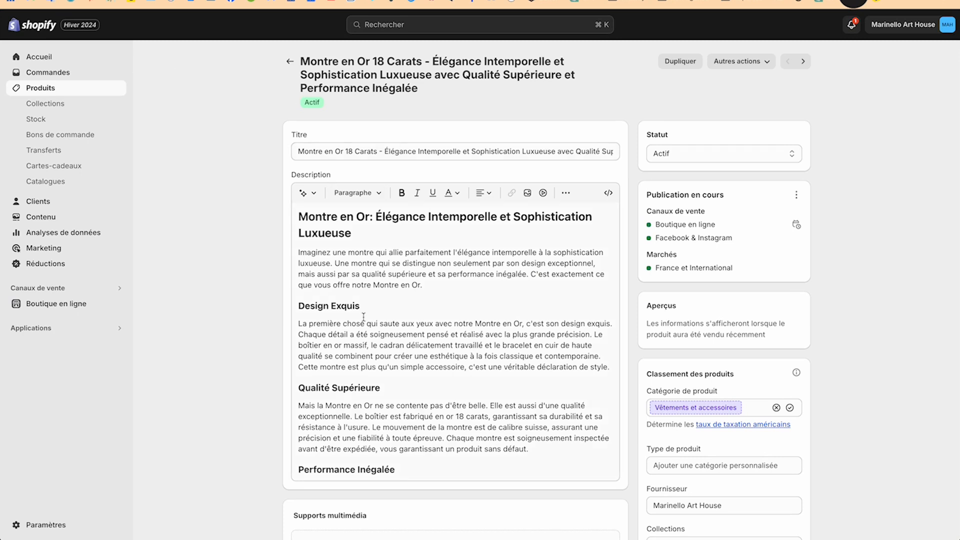
# Examine the product's generated description in Shopify, checking the heading levels and the text through to the end.
pyautogui.scroll(-5, 364, 316)
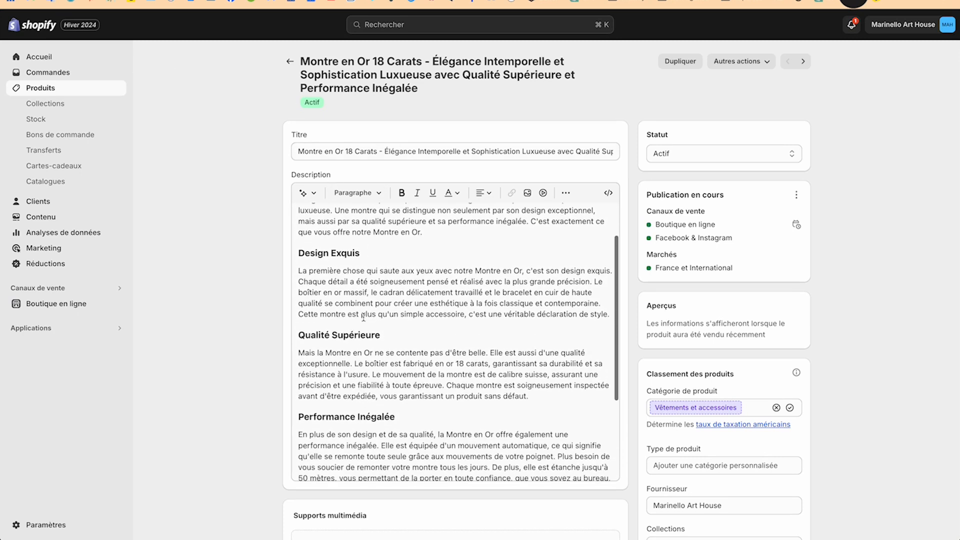
pyautogui.scroll(-3, 364, 315)
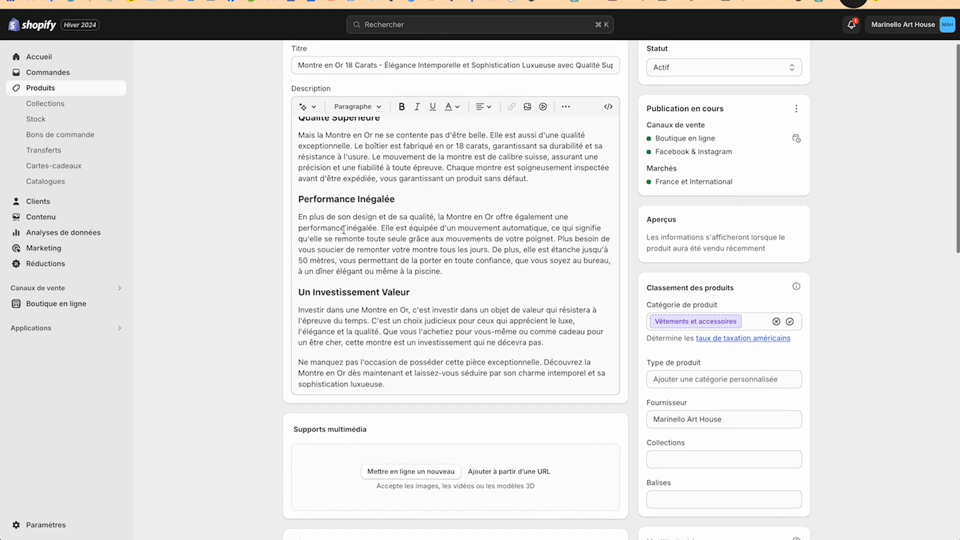
pyautogui.scroll(2, 336, 278)
pyautogui.scroll(4, 336, 278)
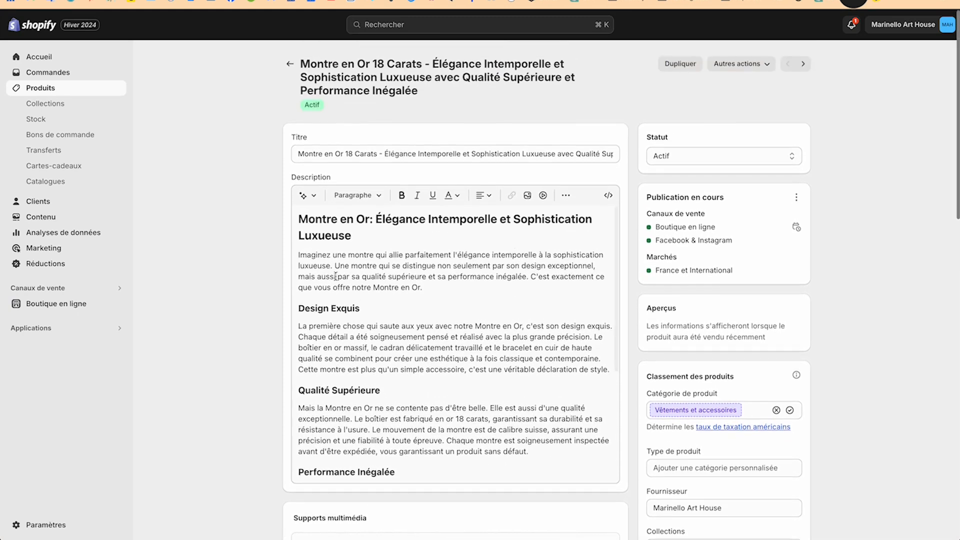
pyautogui.click(312, 229)
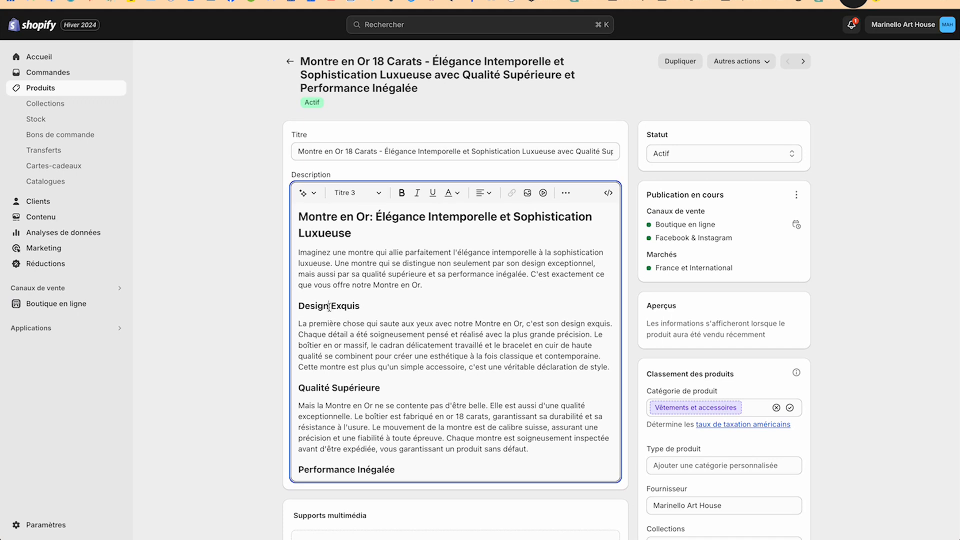
pyautogui.click(326, 388)
pyautogui.scroll(-3, 325, 388)
pyautogui.scroll(-2, 325, 388)
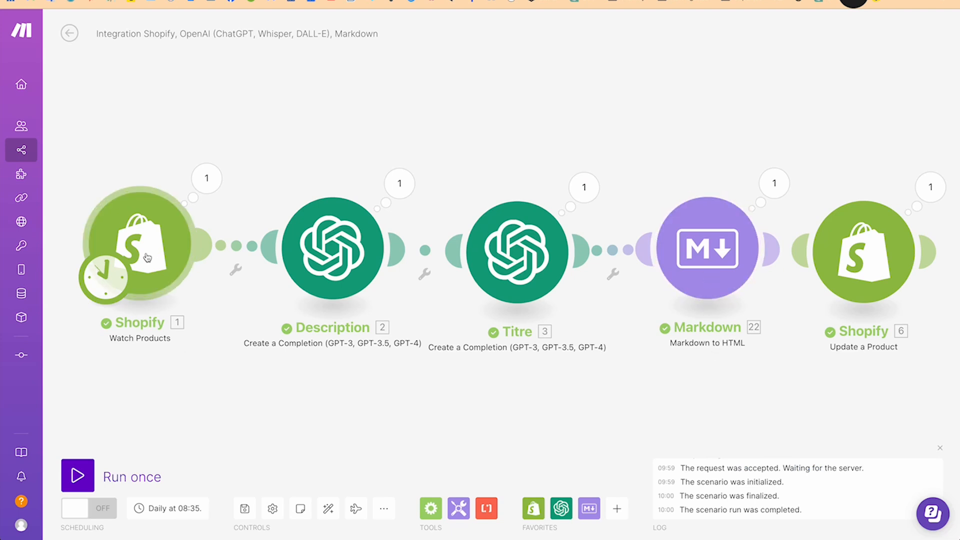
# Back in the Make scenario, check the Limit setting of the Shopify Watch Products module and close its settings.
pyautogui.moveTo(145, 250); pyautogui.dragTo(139, 267)
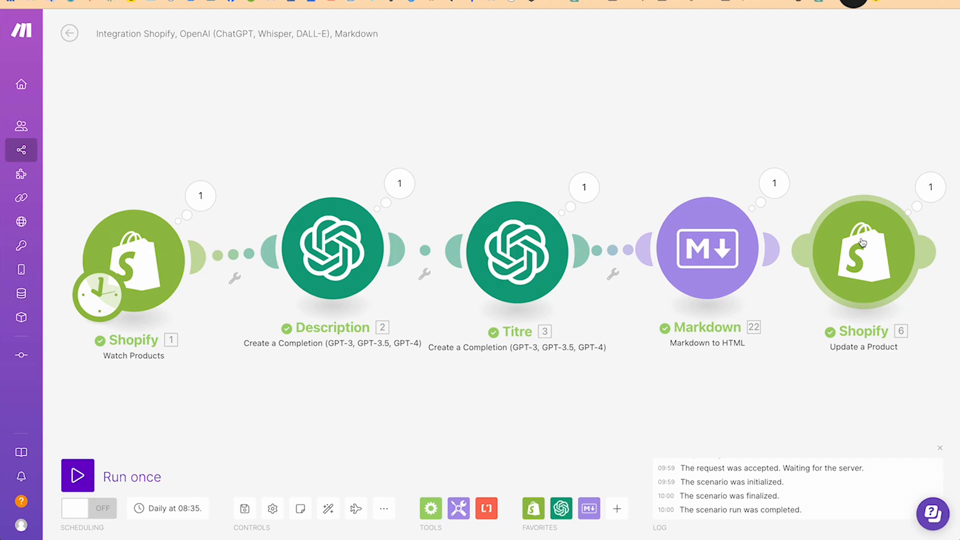
pyautogui.click(162, 268)
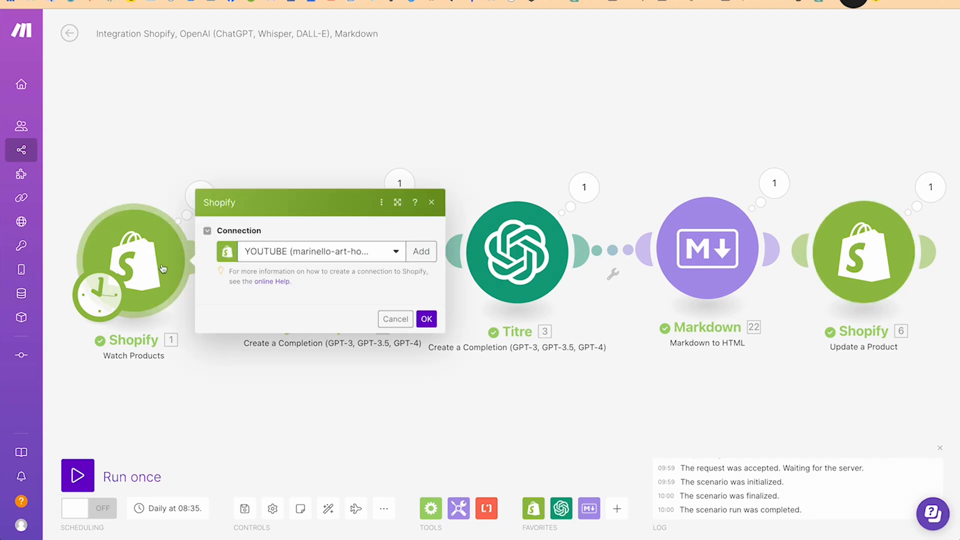
pyautogui.click(242, 431)
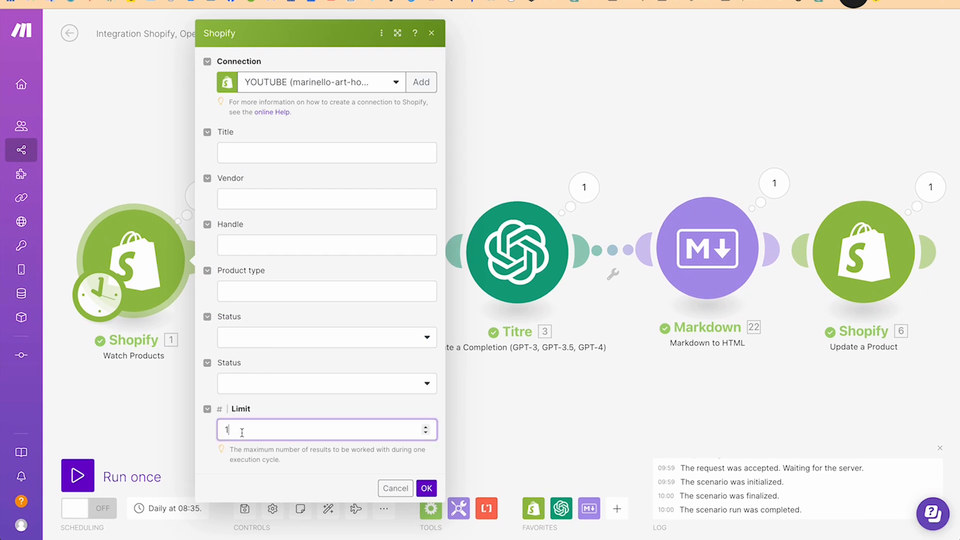
pyautogui.click(427, 488)
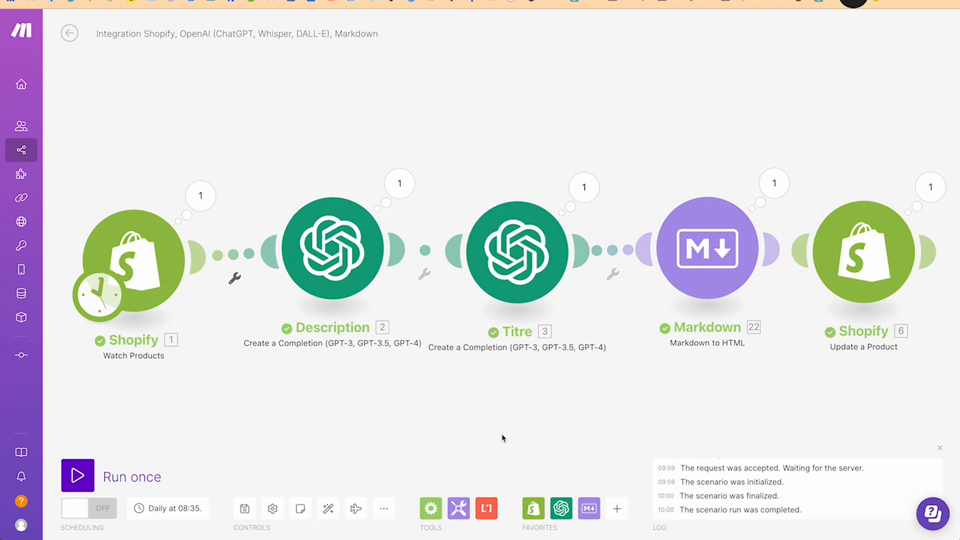
# Open the Description module and review its model and full prompt down to the HTML format instruction.
pyautogui.click(332, 248)
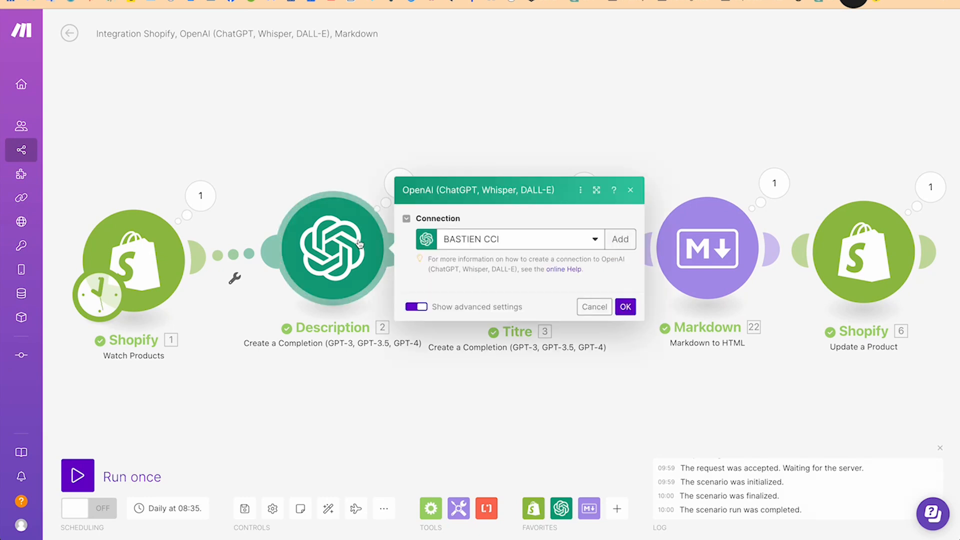
pyautogui.scroll(-2, 553, 350)
pyautogui.scroll(1, 516, 347)
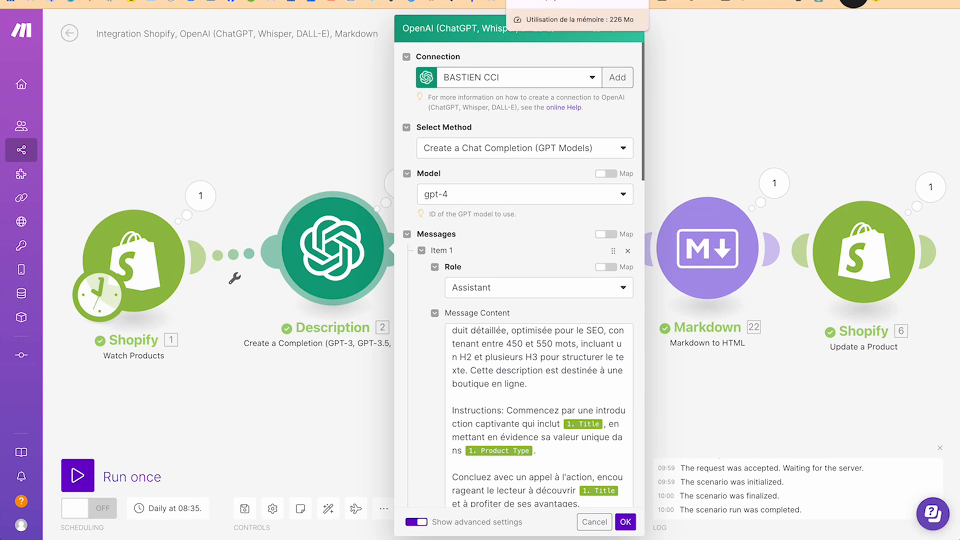
pyautogui.scroll(-4, 522, 421)
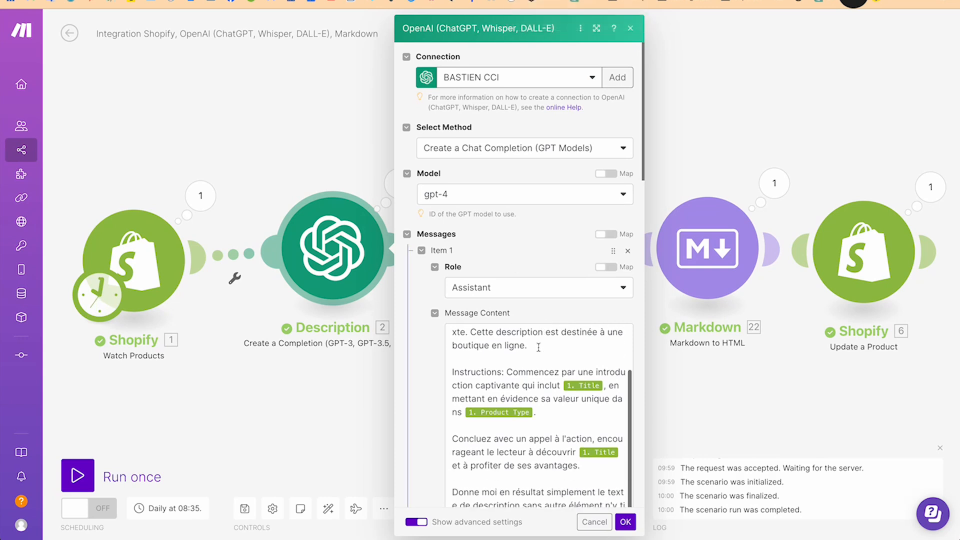
pyautogui.scroll(-2, 523, 421)
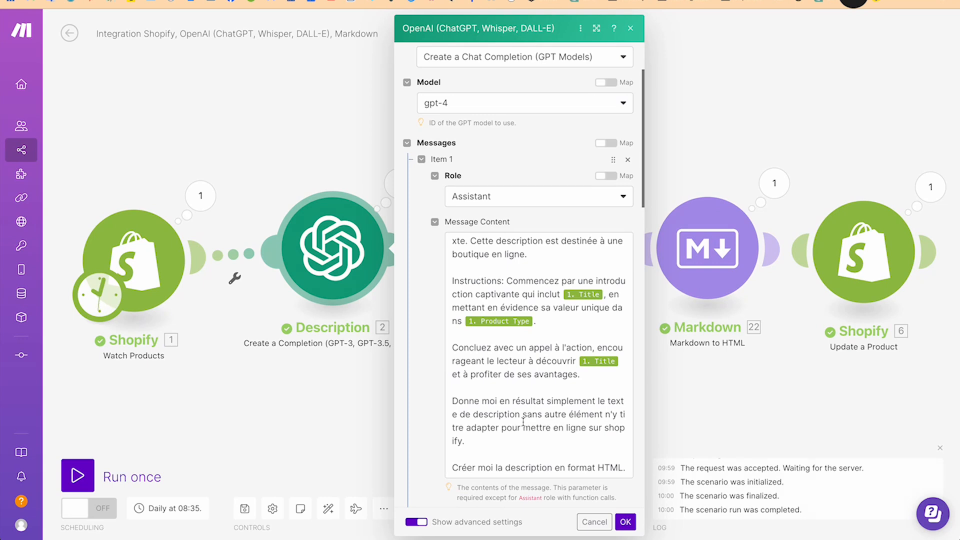
pyautogui.moveTo(854, 10)
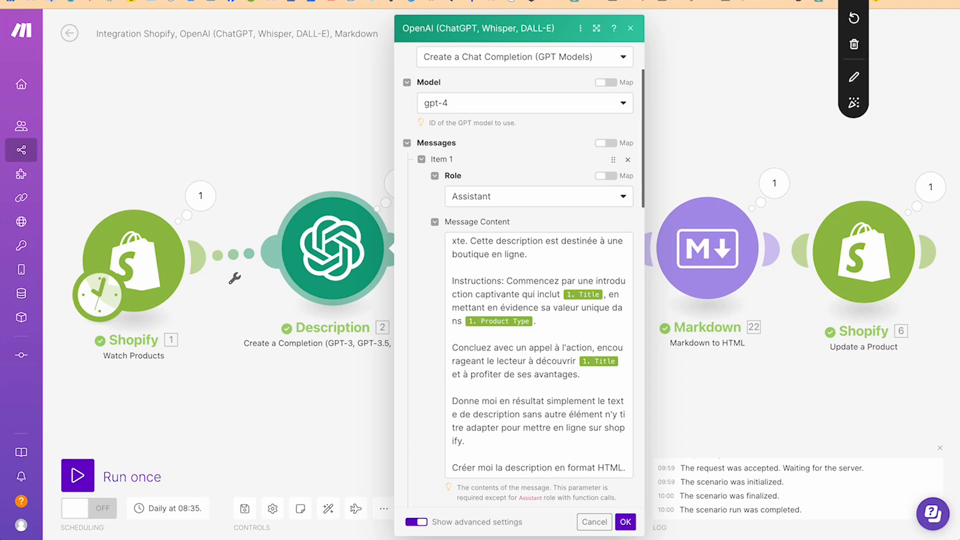